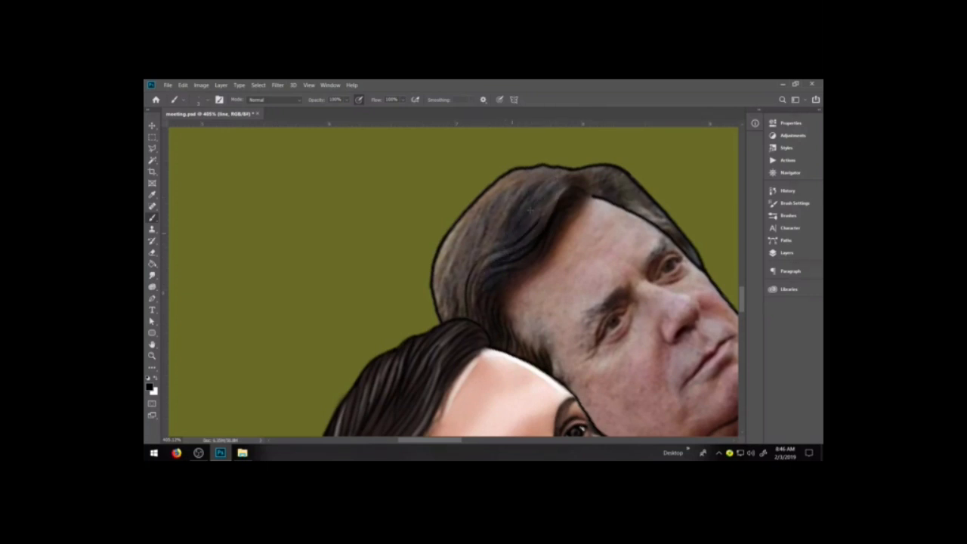
Brush dark hair strands through the rear man's front hair and crown on the line layer.
left_click_drag(562, 191, 528, 227)
left_click_drag(548, 182, 514, 222)
mouse_move(590, 190)
left_mouse_down()
mouse_move(541, 205)
mouse_move(557, 187)
mouse_move(624, 175)
mouse_move(599, 193)
mouse_move(604, 205)
mouse_move(608, 171)
left_mouse_up()
left_click_drag(547, 177, 485, 244)
left_click_drag(541, 176, 479, 237)
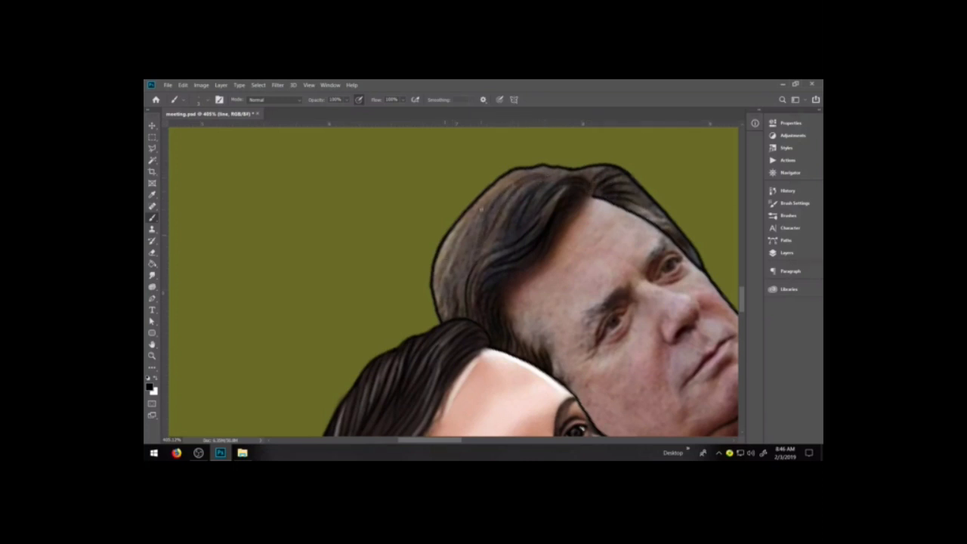
Paint long dark strands down the side and back of the rear man's hair.
mouse_move(519, 180)
left_mouse_down()
mouse_move(460, 247)
mouse_move(448, 285)
left_mouse_up()
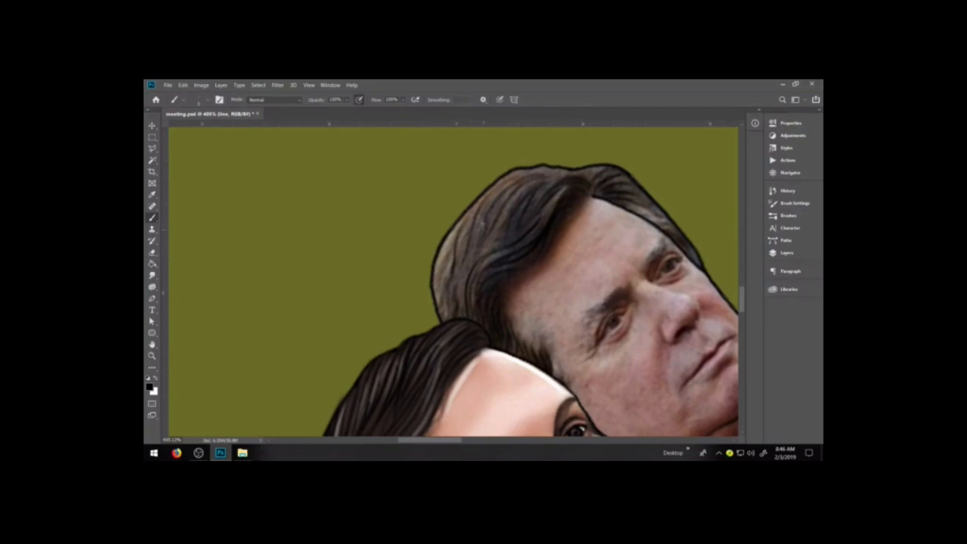
left_click_drag(481, 216, 471, 276)
mouse_move(463, 232)
left_mouse_down()
mouse_move(458, 290)
mouse_move(446, 262)
mouse_move(443, 295)
left_mouse_up()
left_click_drag(443, 250, 433, 301)
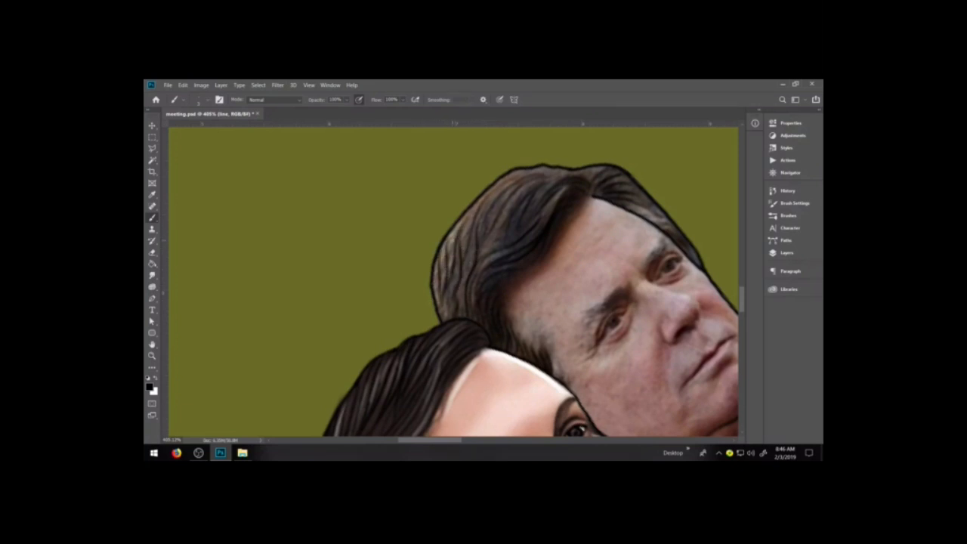
mouse_move(457, 228)
left_mouse_down()
mouse_move(448, 316)
mouse_move(451, 281)
left_mouse_up()
Fill in the rear man's upper hair with extra black strands sweeping up to the top outline.
mouse_move(464, 314)
left_mouse_down()
mouse_move(465, 276)
mouse_move(518, 194)
left_mouse_up()
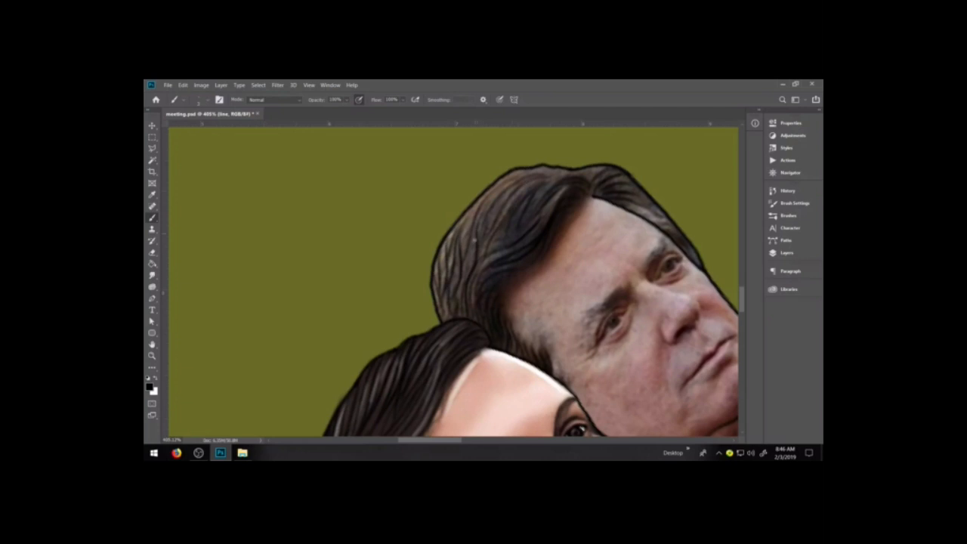
mouse_move(466, 245)
left_mouse_down()
mouse_move(485, 198)
mouse_move(526, 183)
left_mouse_up()
left_click_drag(483, 214, 526, 174)
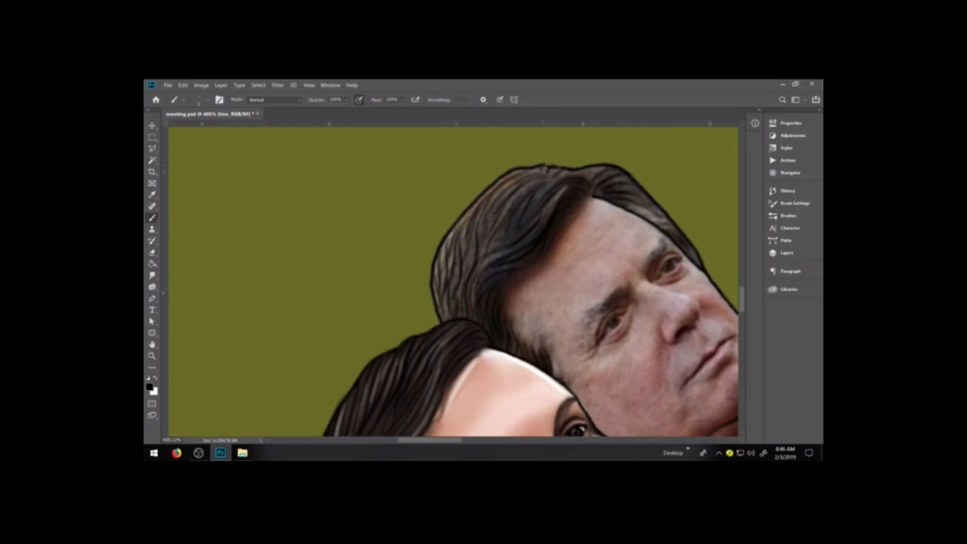
key("e")
key("b")
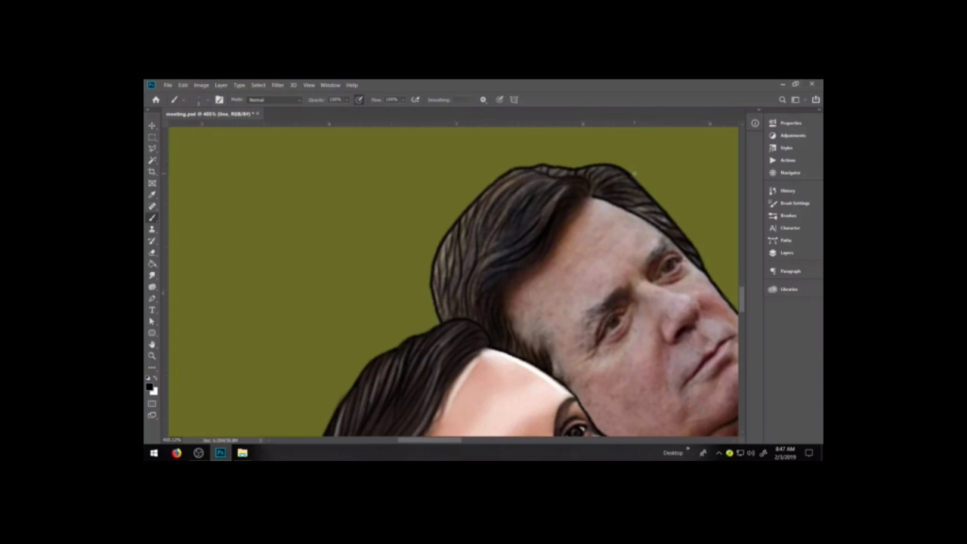
Ink the eyelid contours around both of the rear man's eyes with the black Brush.
key("ctrl+minus")
key("ctrl+minus")
key("ctrl+minus")
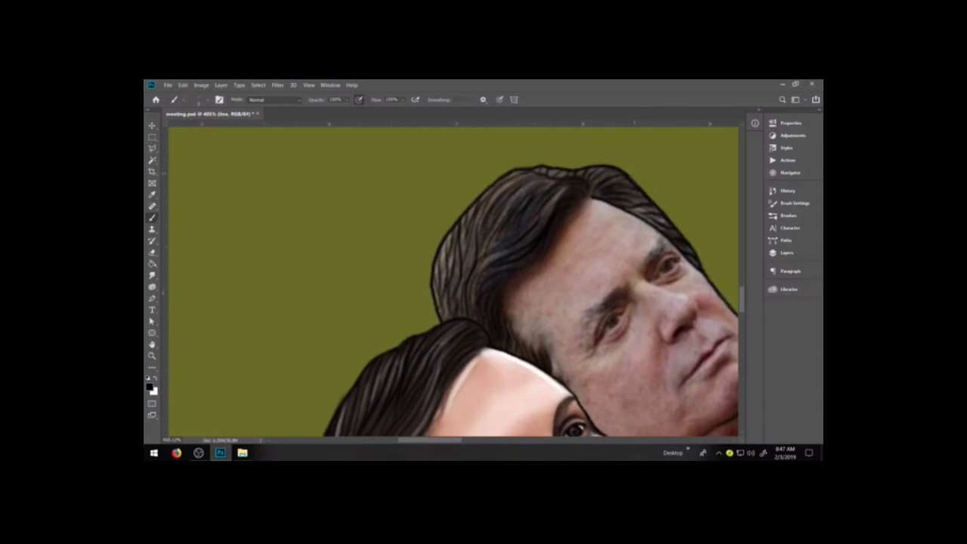
key("h")
mouse_move(599, 297)
left_mouse_down()
mouse_move(589, 330)
mouse_move(592, 315)
left_mouse_up()
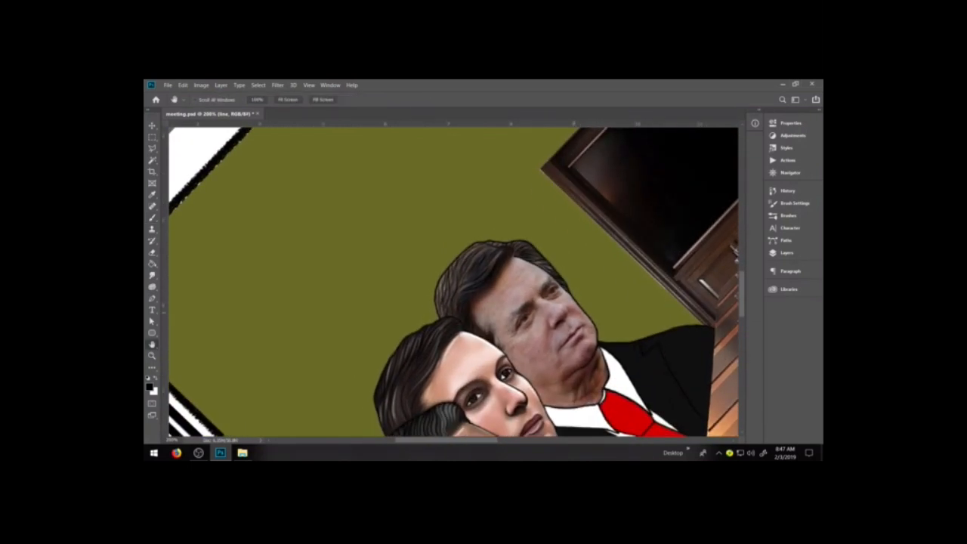
key("r")
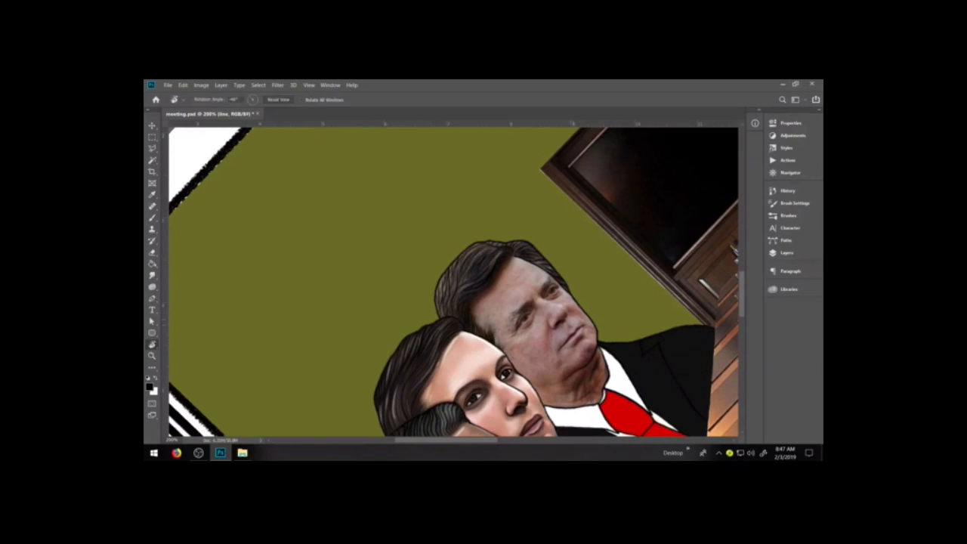
left_click_drag(601, 182, 631, 302)
key("z")
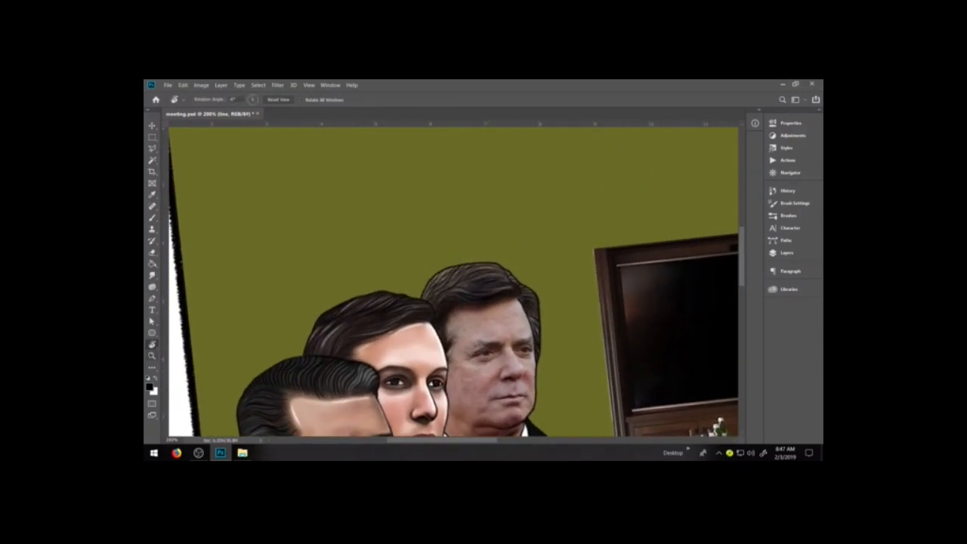
left_click_drag(400, 255, 653, 403)
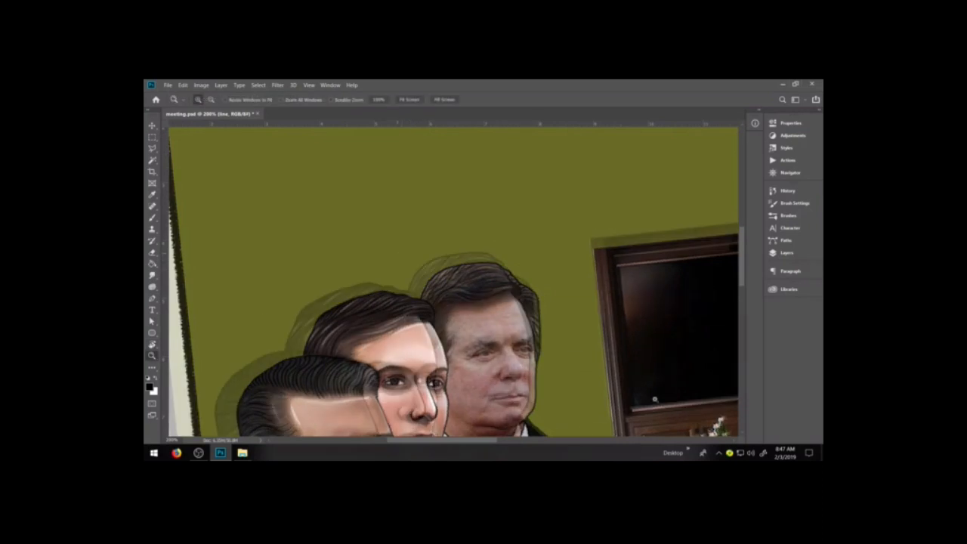
left_click(355, 287)
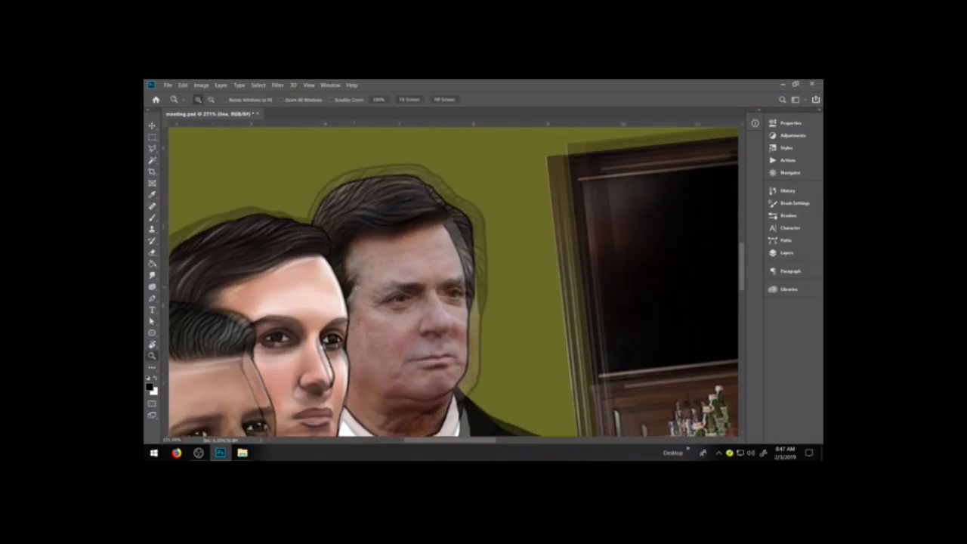
left_click(354, 301)
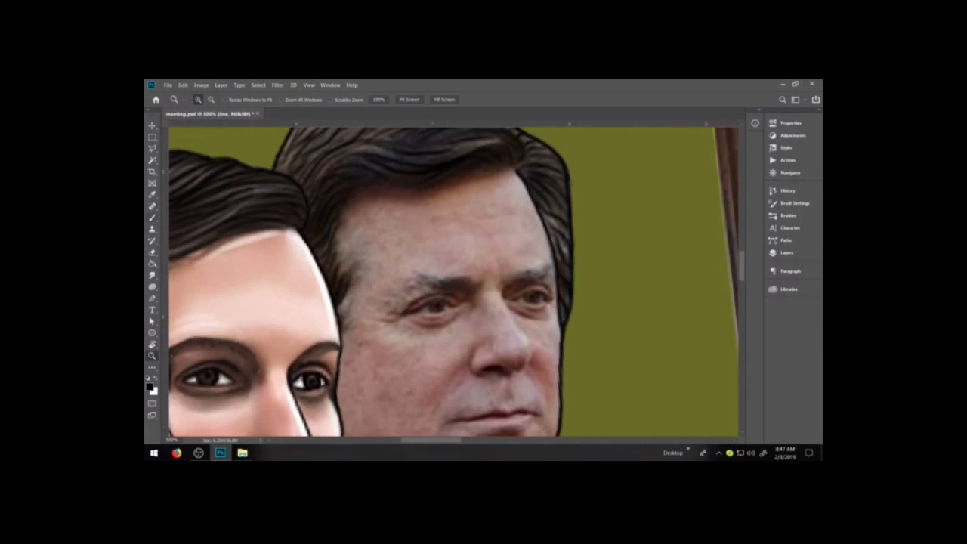
key("s")
key("r")
left_click_drag(570, 281, 565, 231)
left_click(589, 250)
key("b")
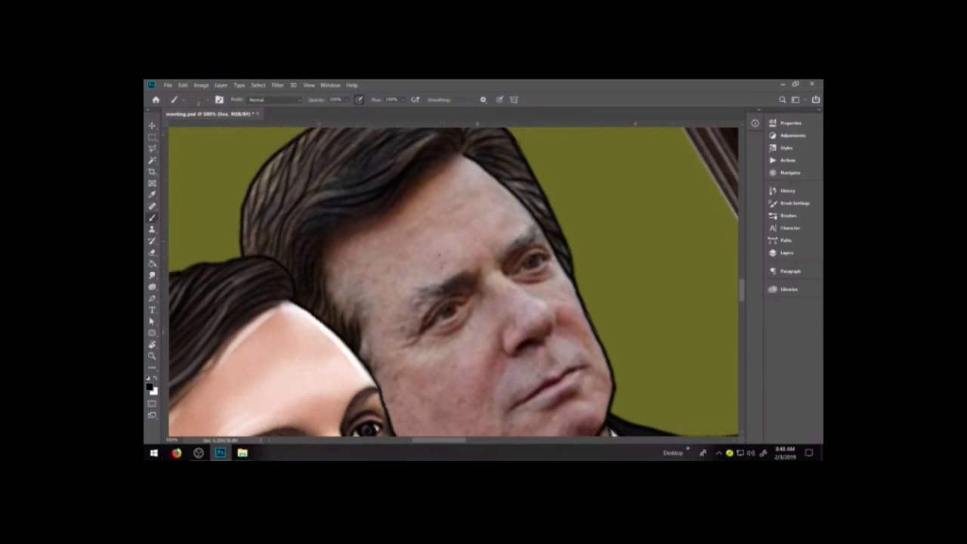
left_click_drag(519, 268, 546, 256)
left_click_drag(429, 326, 461, 303)
mouse_move(420, 331)
left_mouse_down()
mouse_move(434, 308)
mouse_move(475, 294)
left_mouse_up()
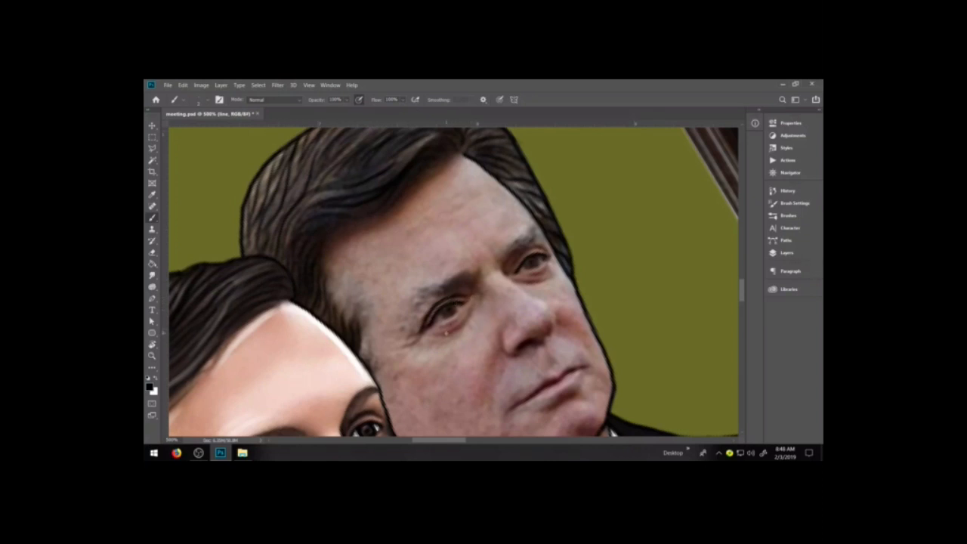
left_click_drag(511, 271, 544, 250)
Darken both of the rear man's eyebrows with short black brush strokes.
left_click_drag(507, 258, 528, 241)
left_click_drag(473, 282, 425, 300)
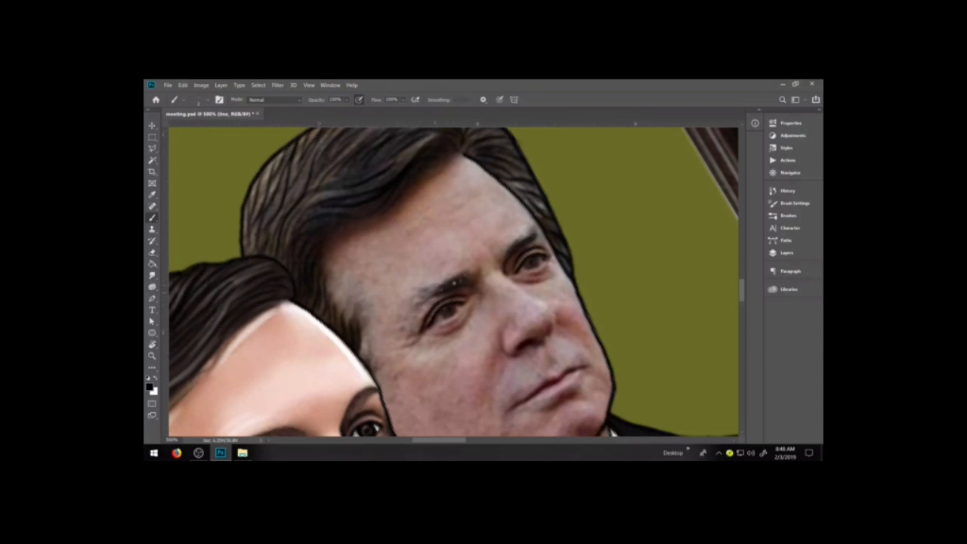
mouse_move(431, 291)
left_mouse_down()
mouse_move(415, 302)
mouse_move(418, 293)
mouse_move(417, 307)
left_mouse_up()
left_click_drag(440, 290, 418, 304)
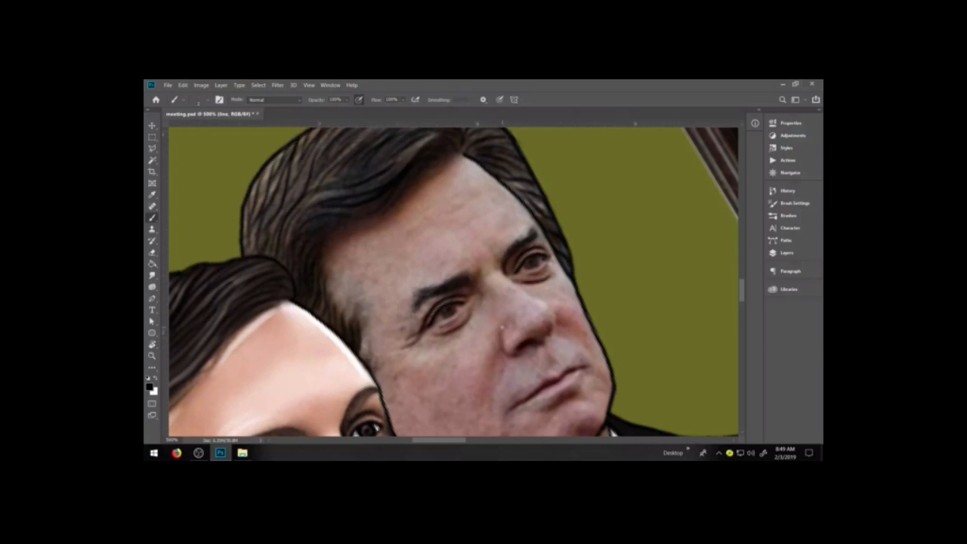
Ink the nostrils and the outer wings of the rear man's nose in black.
left_click_drag(504, 350, 526, 352)
mouse_move(525, 346)
left_mouse_down()
mouse_move(536, 344)
mouse_move(523, 352)
left_mouse_up()
left_click_drag(526, 342, 536, 342)
left_click_drag(550, 326, 550, 327)
left_click_drag(549, 306, 556, 327)
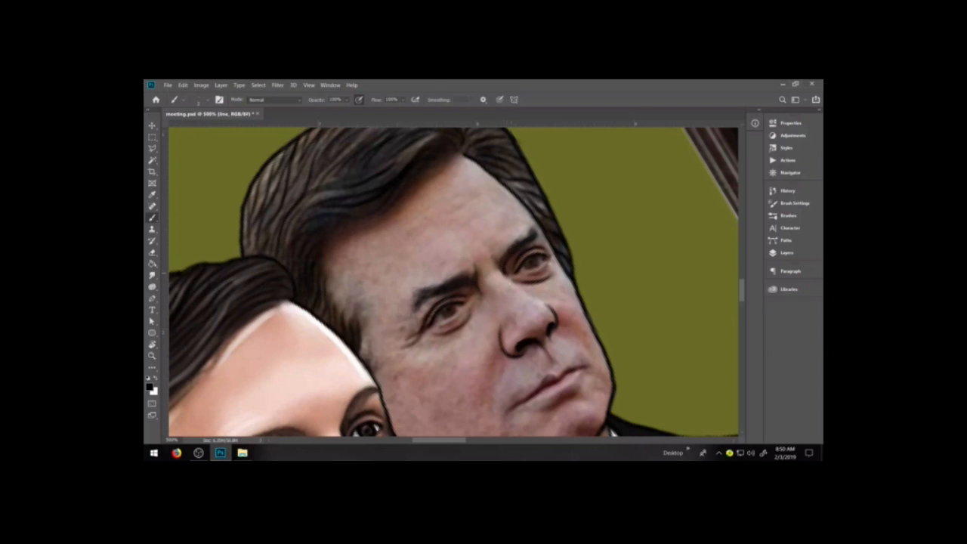
Ink the rear man's lip contours and draw and trim a short crease on his chin.
left_click_drag(521, 354, 505, 312)
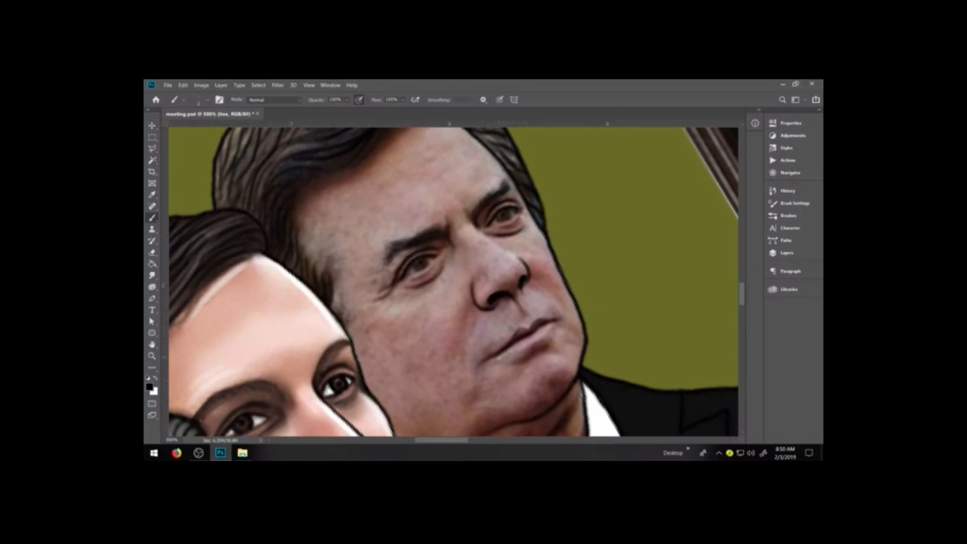
left_click_drag(515, 354, 531, 348)
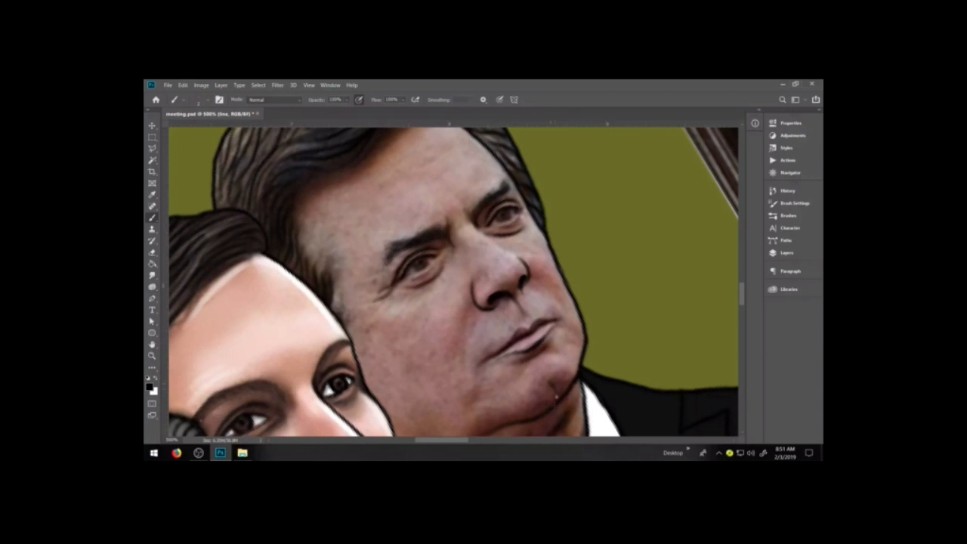
left_click_drag(555, 389, 560, 395)
key("e")
left_click_drag(549, 389, 553, 398)
key("b")
left_click_drag(342, 318, 336, 294)
key("ctrl+z")
key("ctrl+z")
Draw black lines along the fold under the rear man's chin and the creases of his neck.
key("ctrl+minus")
key("ctrl+minus")
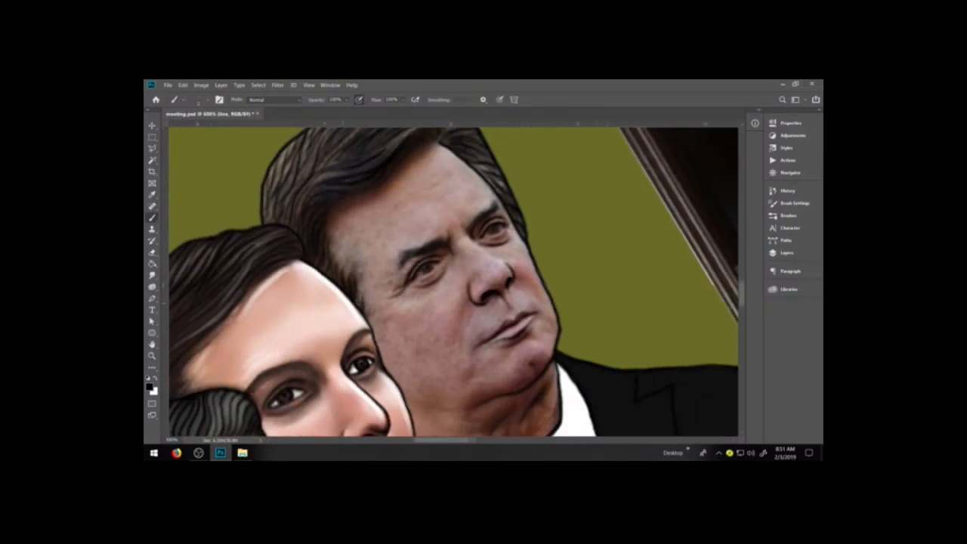
key("ctrl+plus")
left_click_drag(409, 394, 400, 332)
mouse_move(441, 373)
left_mouse_down()
mouse_move(509, 374)
mouse_move(541, 332)
left_mouse_up()
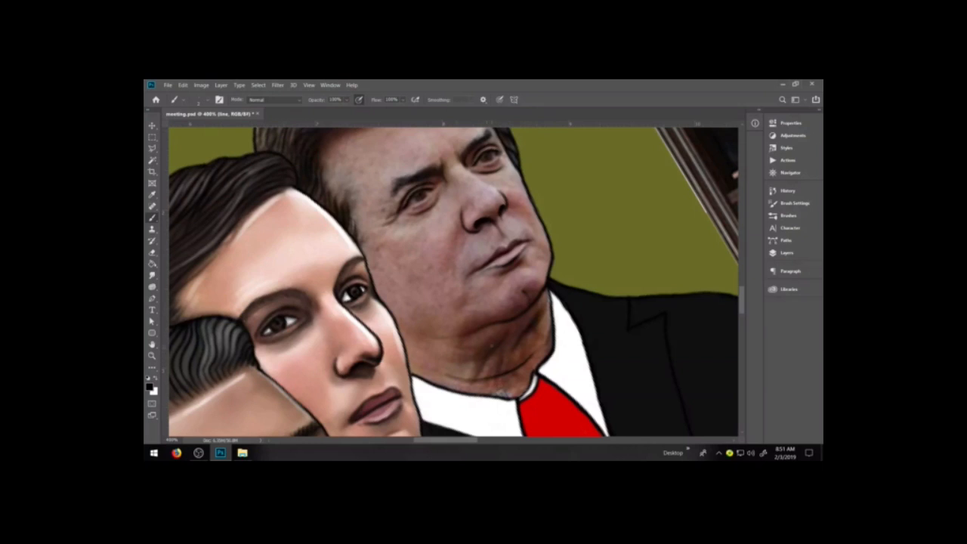
left_click_drag(436, 358, 459, 362)
Add short crease lines beside the rear man's nostrils, running from the nose toward the mouth.
key("space")
left_click_drag(579, 300, 586, 333)
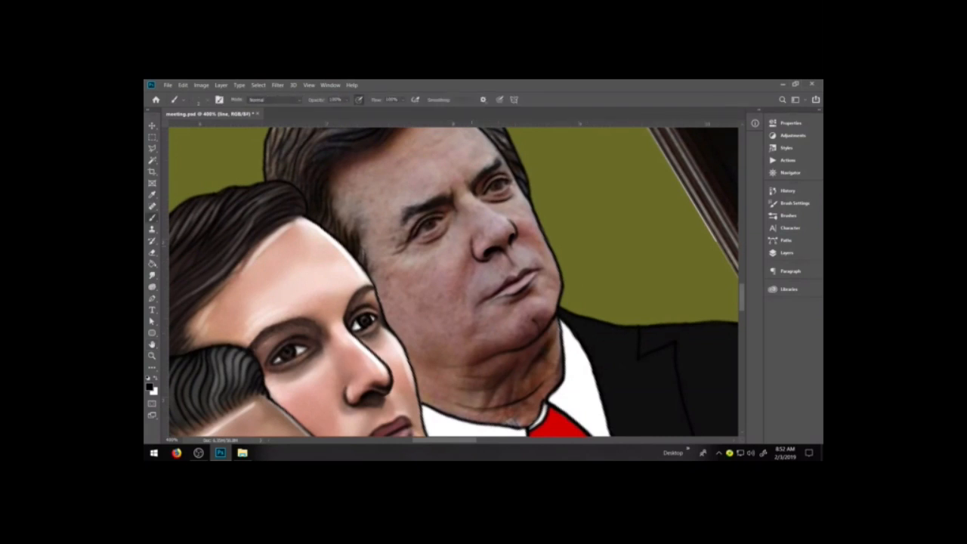
left_click_drag(472, 253, 466, 284)
left_click_drag(518, 230, 516, 238)
Make the color layer in the paul group the active layer.
key("space")
left_click_drag(535, 277, 536, 318)
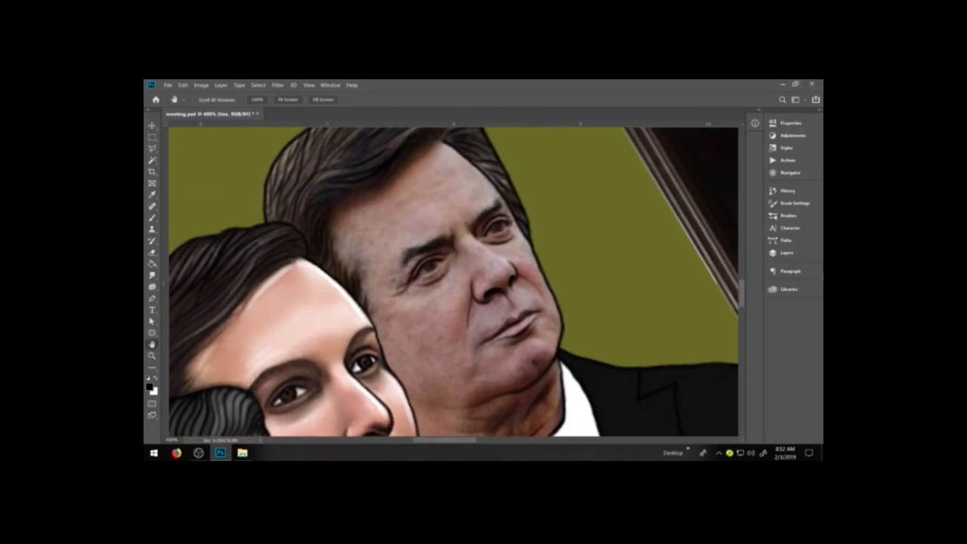
left_click(787, 253)
left_click(688, 356)
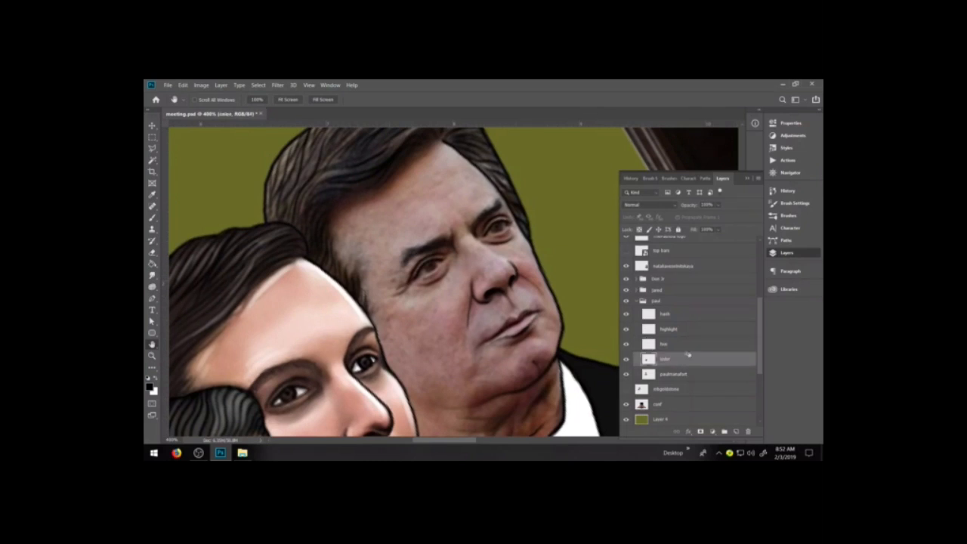
Create a new library named paul for the portrait's colors.
left_click(788, 289)
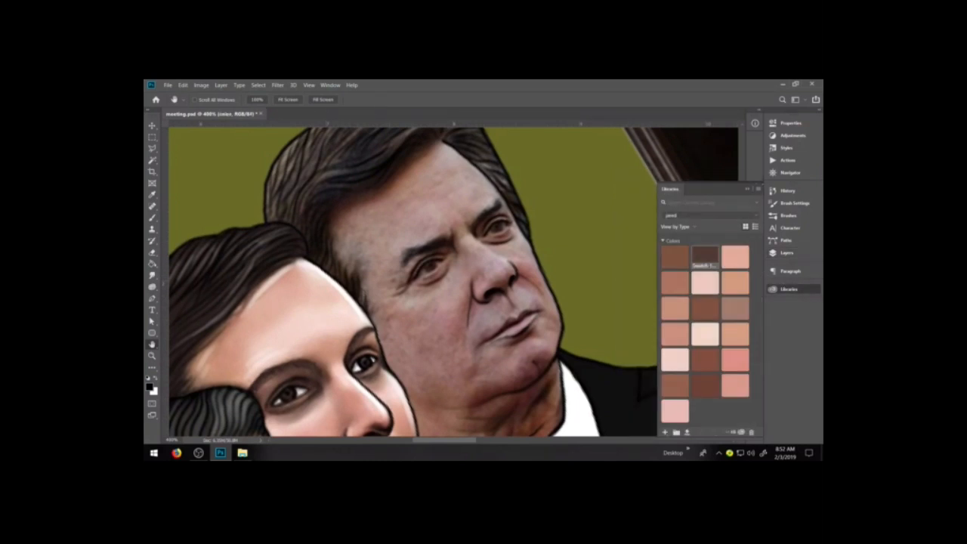
left_click(758, 189)
left_click(753, 194)
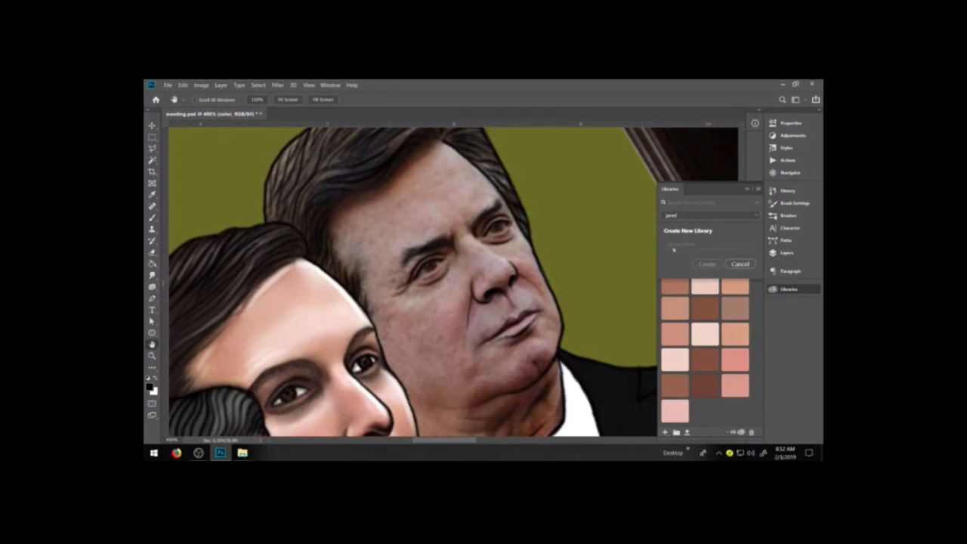
left_click(674, 243)
type("d")
key("Return")
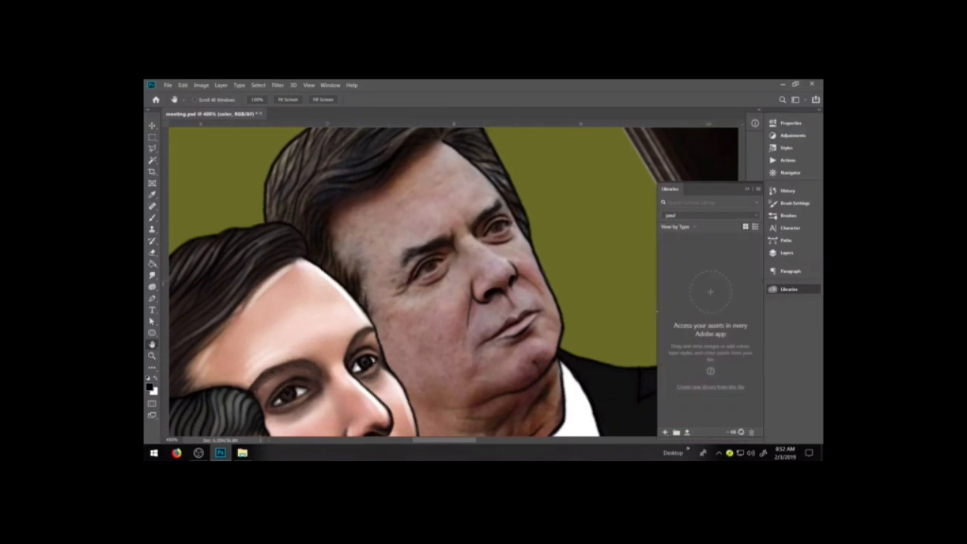
Sample the skin tone #b49288 from the rear man's cheek and add it to the paul library as a swatch.
left_click(150, 386)
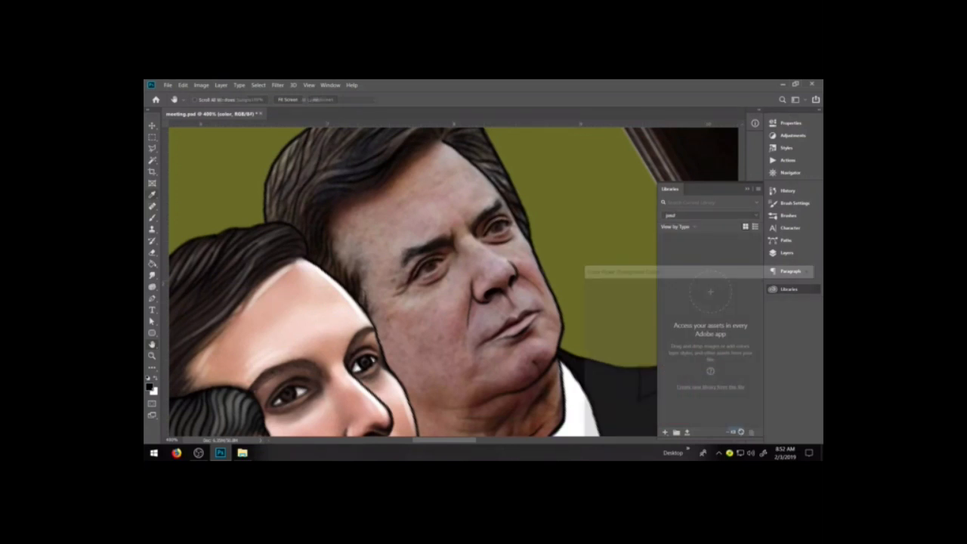
left_click(419, 304)
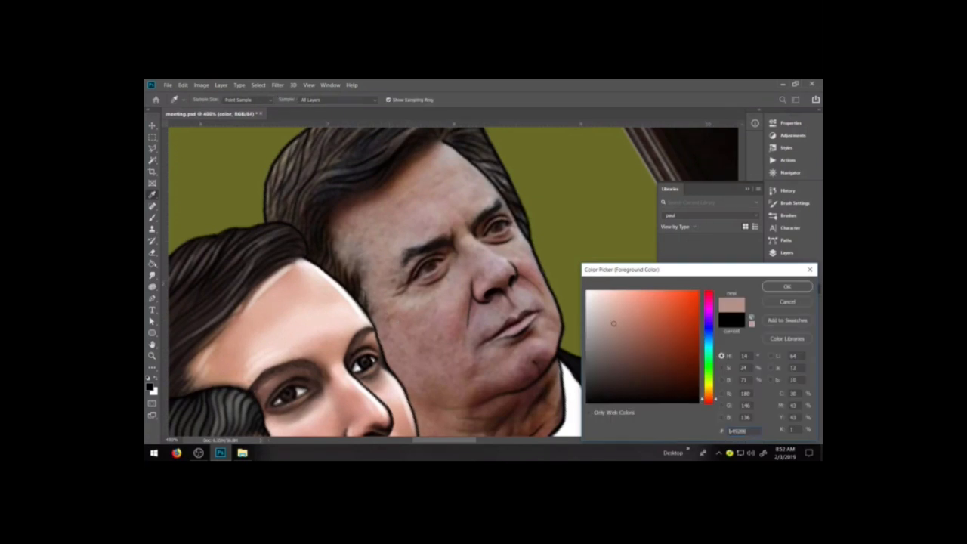
left_click(787, 320)
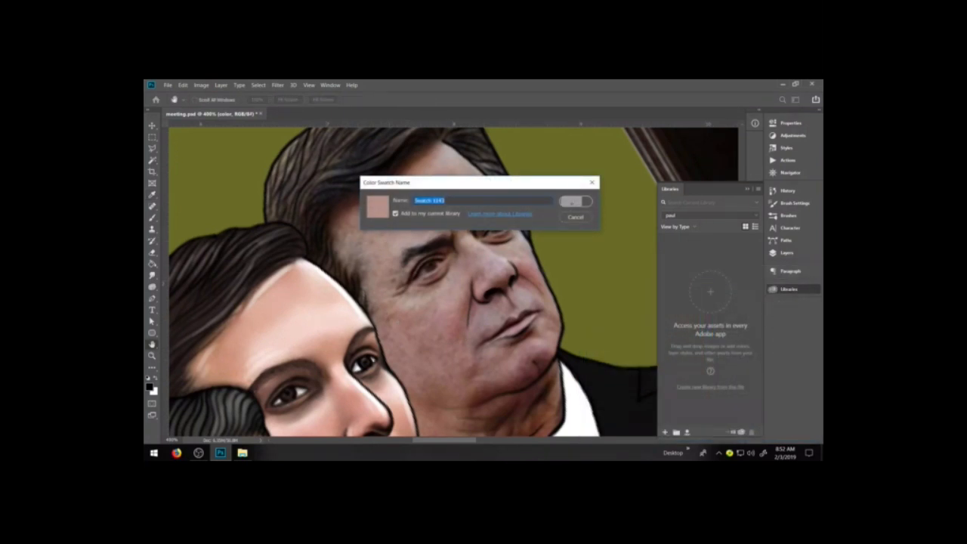
left_click(575, 202)
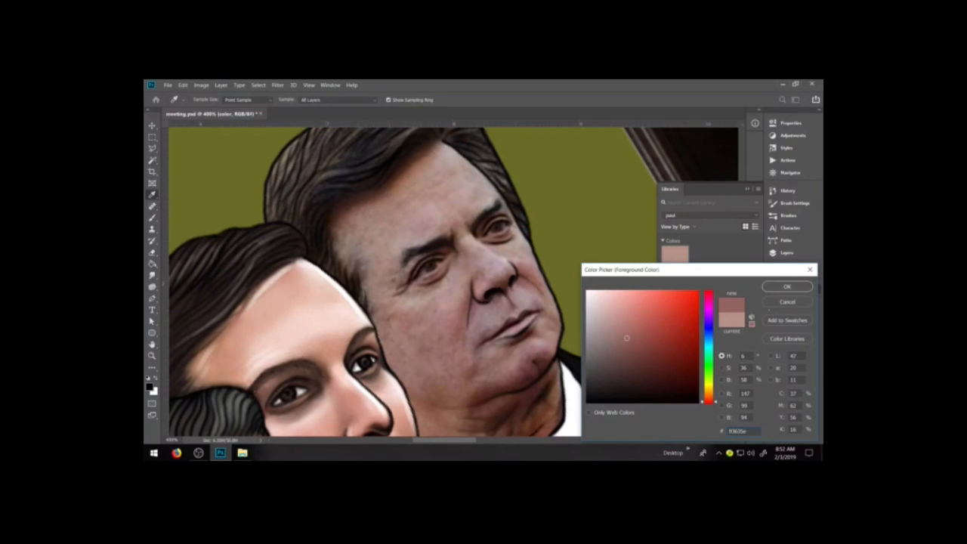
Add the muted red skin tones #93635e and #896260, sampled from the rear man's face, to the paul library as swatches.
left_click(786, 288)
key("Return")
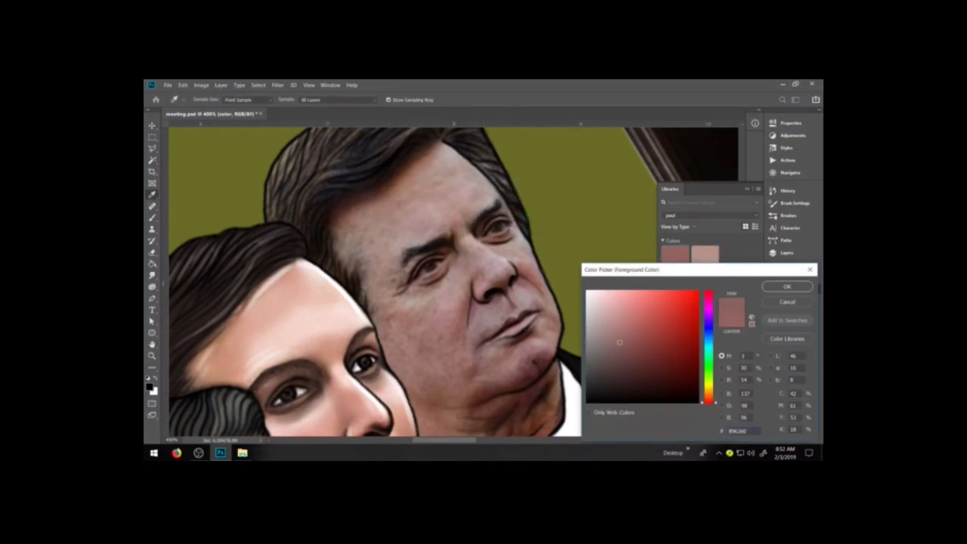
left_click(787, 319)
left_click(574, 201)
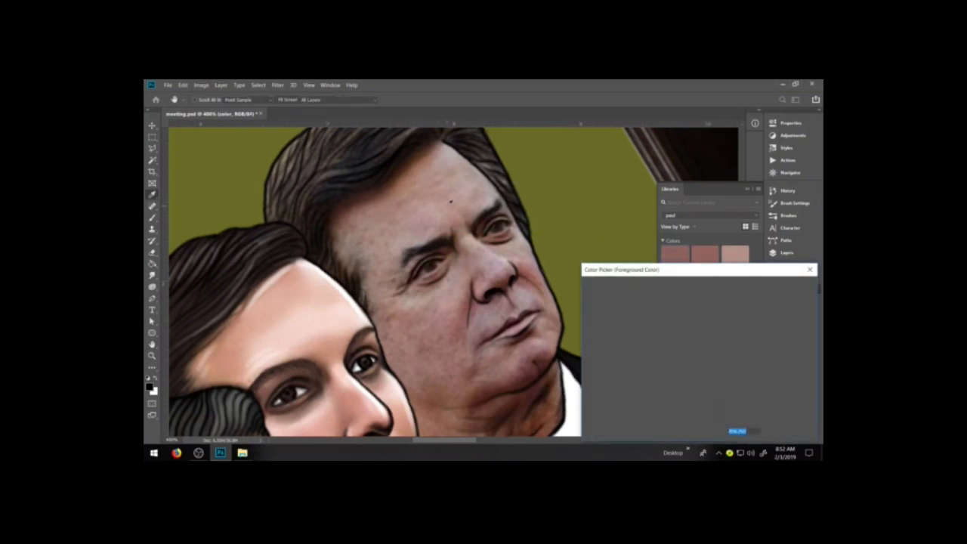
Sample a pink tone from the rear man's forehead and a grayish pink from below his eye, adding both to the paul library.
left_click(787, 319)
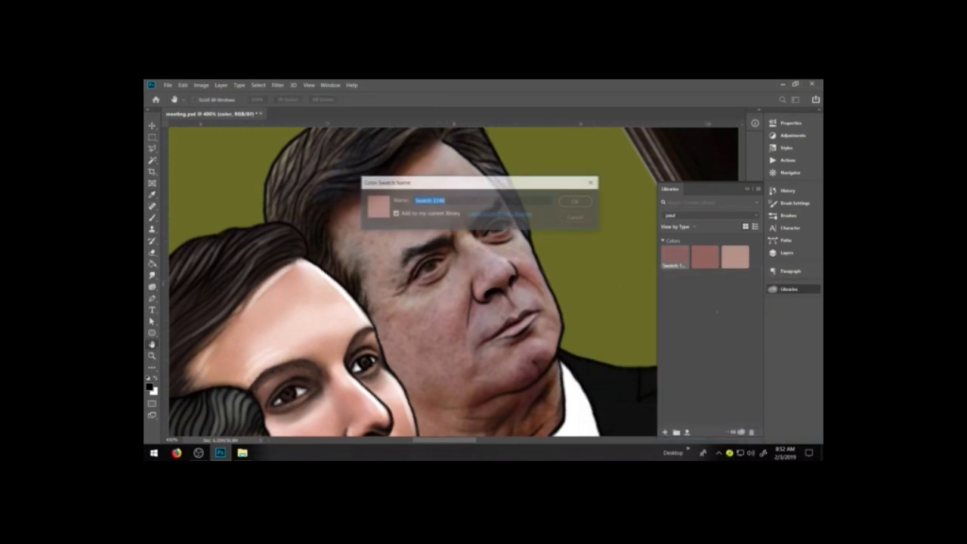
left_click(573, 201)
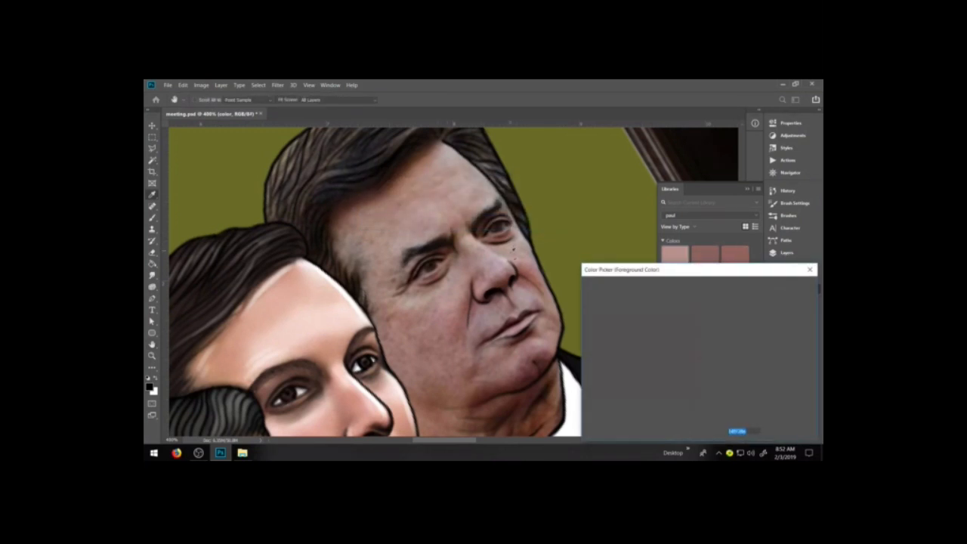
left_click(787, 319)
key("Return")
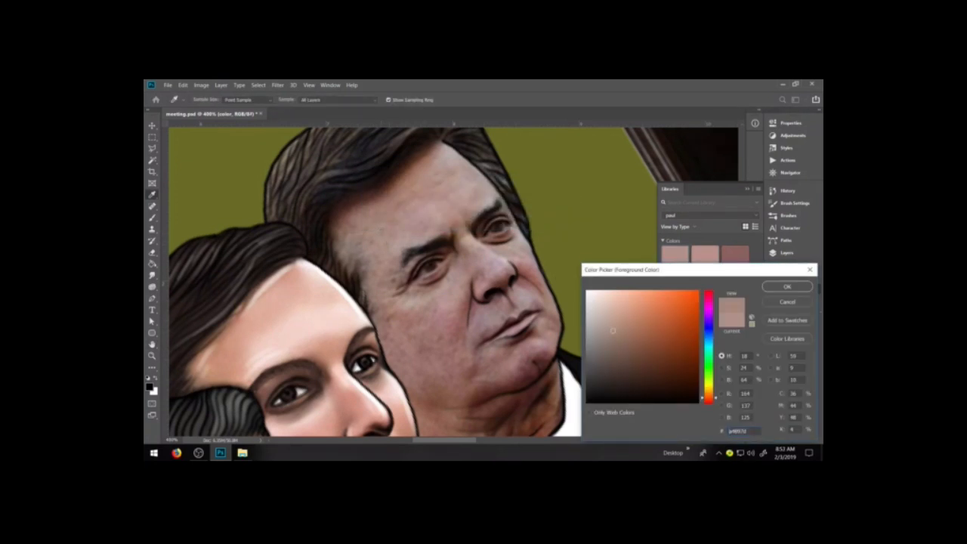
Add the sampled beige #a4897d and warm tone #a4766b to the paul library as swatches.
left_click(786, 319)
left_click(576, 202)
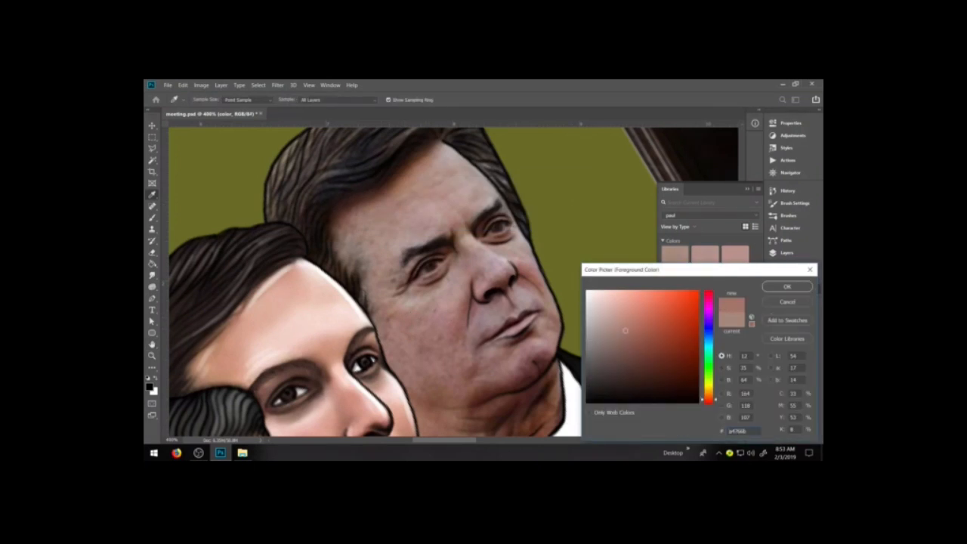
left_click(788, 319)
left_click(575, 201)
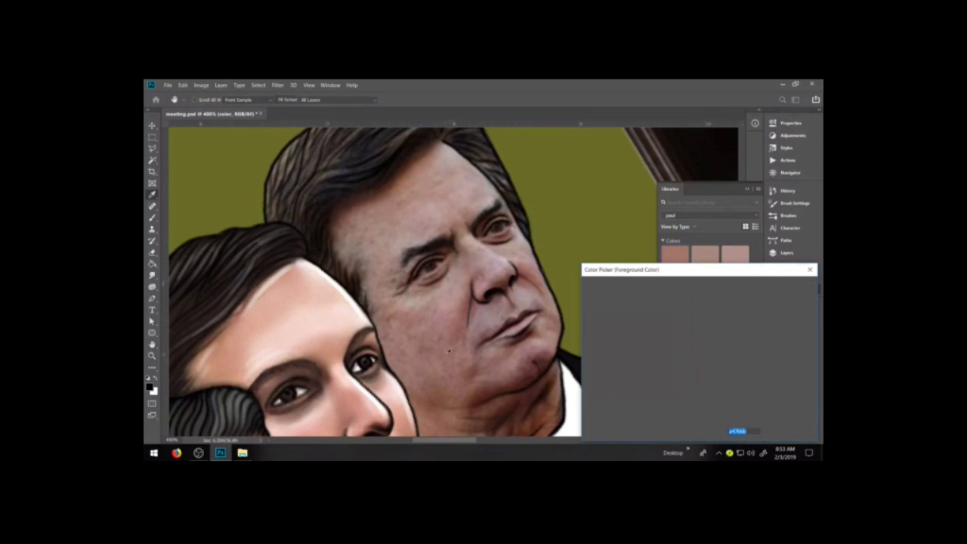
Sample two rosy tones from the rear man's lower cheek and jaw area and add both to the paul library.
left_click(788, 320)
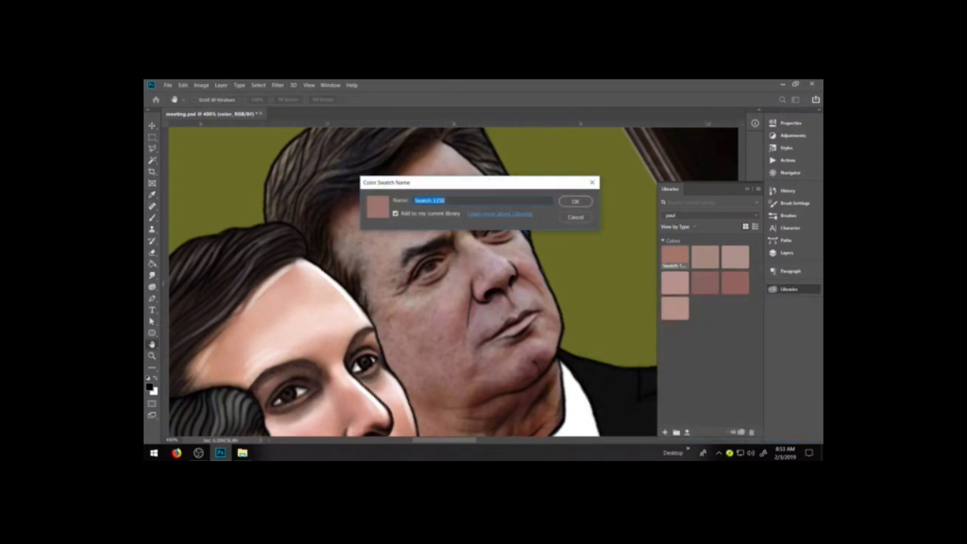
key("Return")
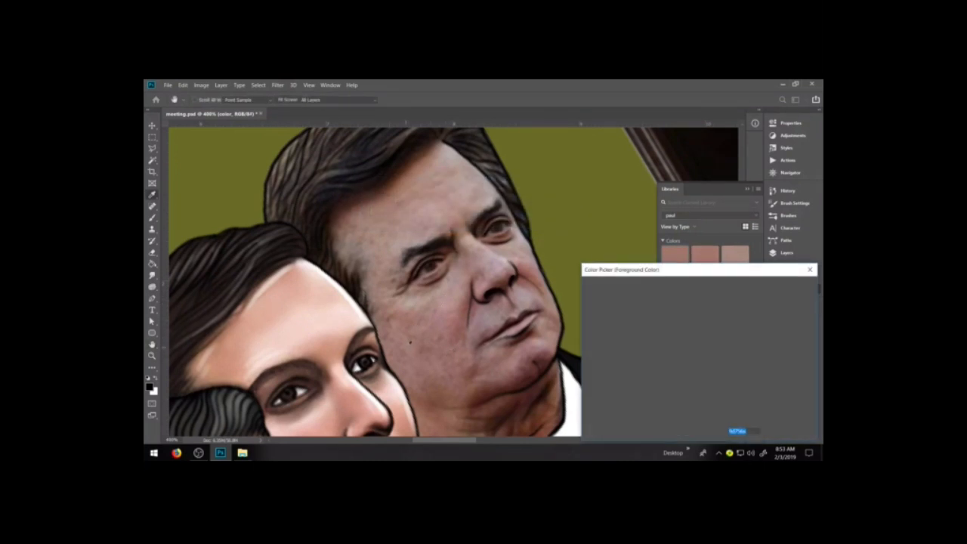
left_click(787, 320)
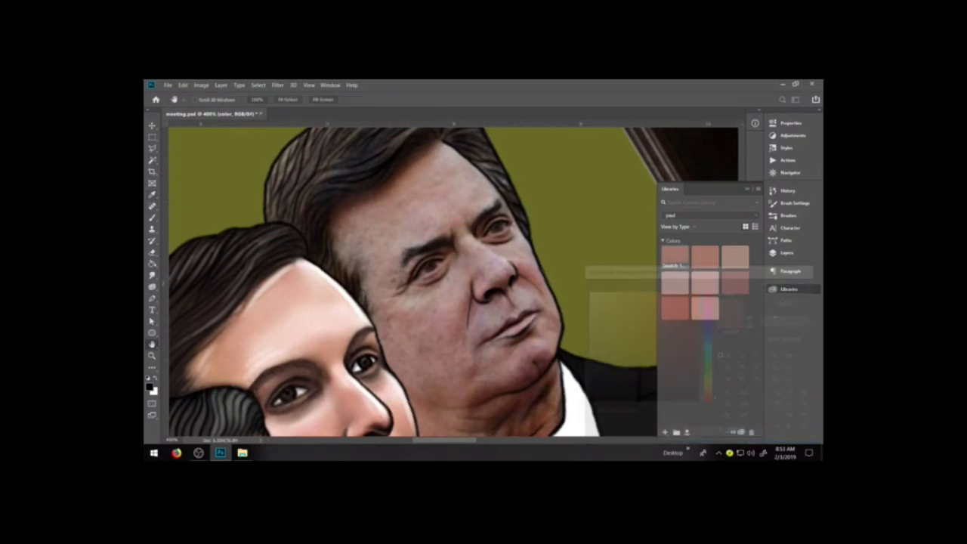
left_click(574, 201)
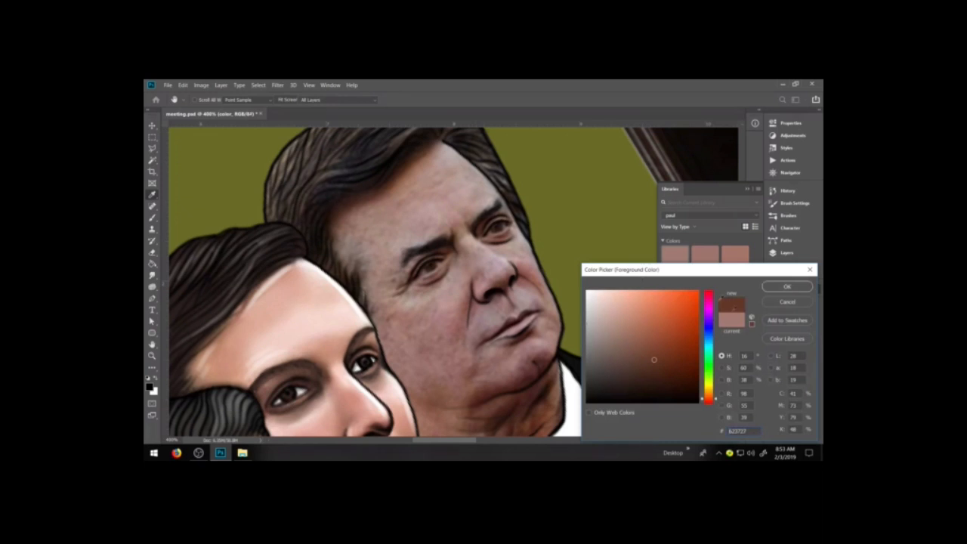
Sample the dark shadow tone #582d25 from the rear man's neck and add it to the paul library.
left_click(550, 398)
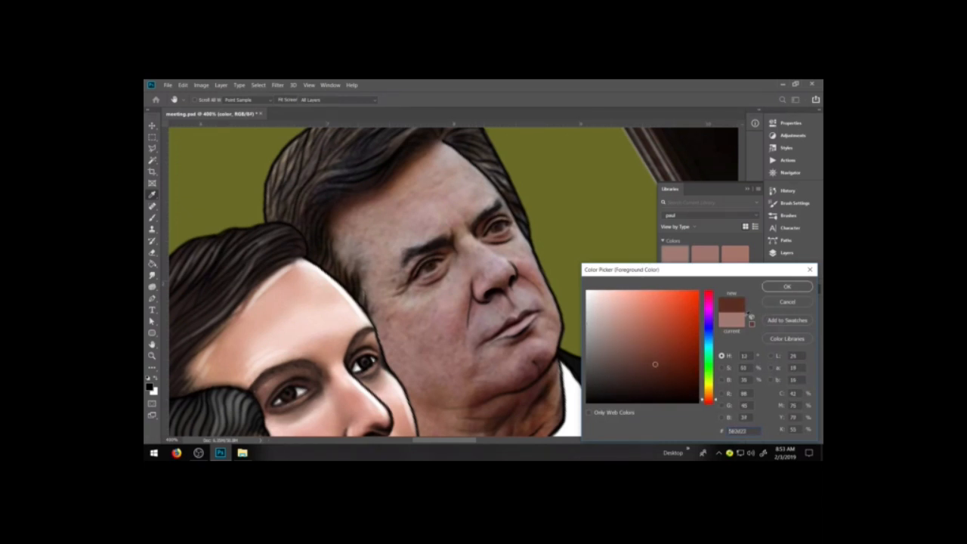
left_click(787, 320)
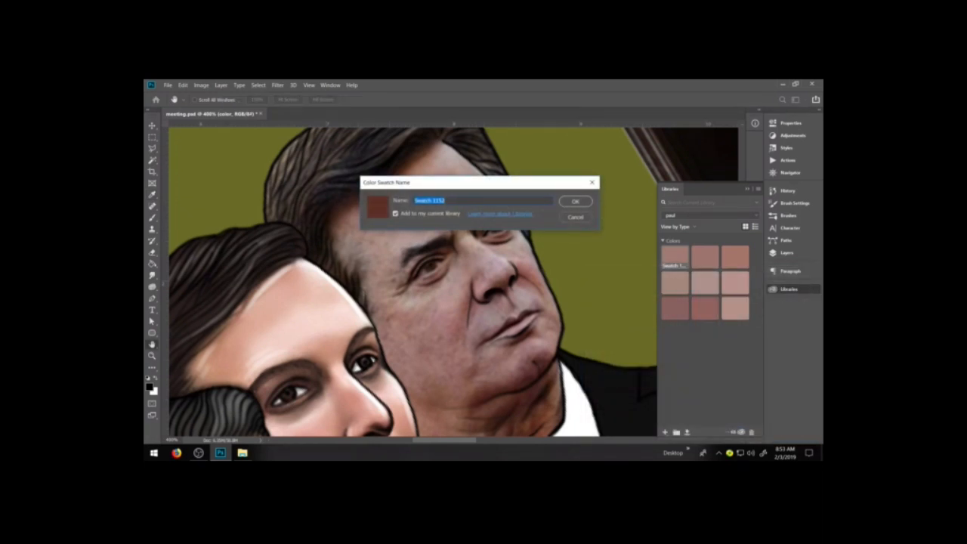
key("Return")
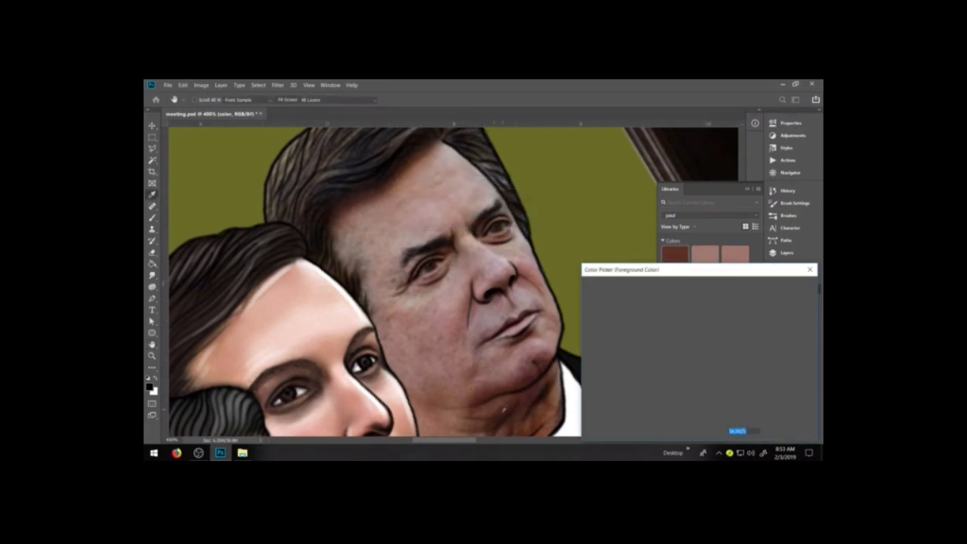
Add two more neck shadow tones to the paul library: the dark brown #462119 and a medium brown.
left_click(787, 320)
key("Return")
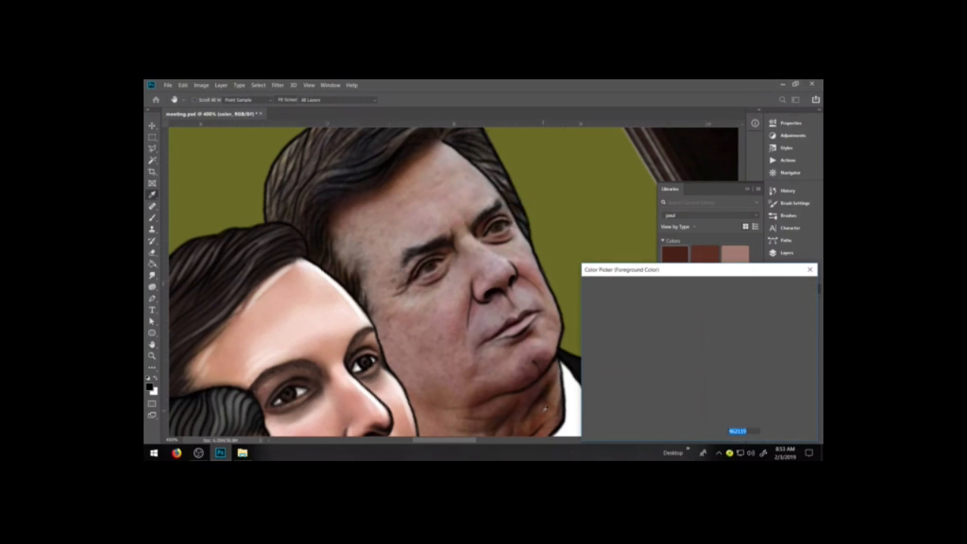
left_click(787, 320)
key("Return")
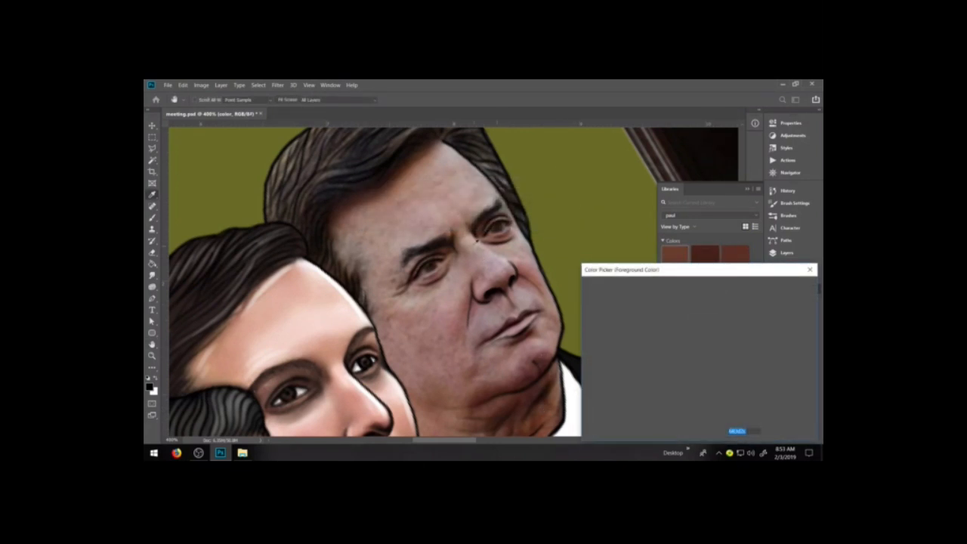
Sample a pale highlight tone and a reddish-brown midtone from the rear man's skin and add both to the paul library.
left_click(787, 320)
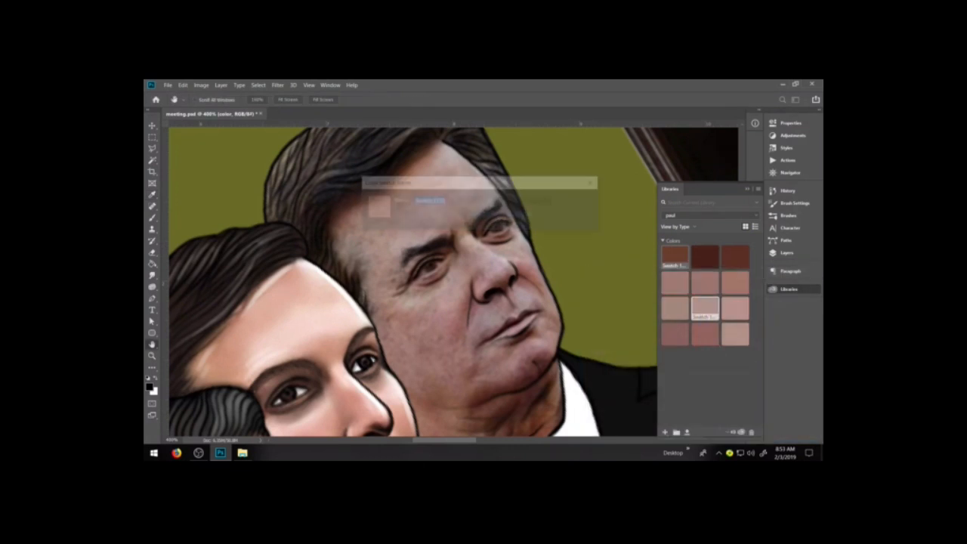
key("Return")
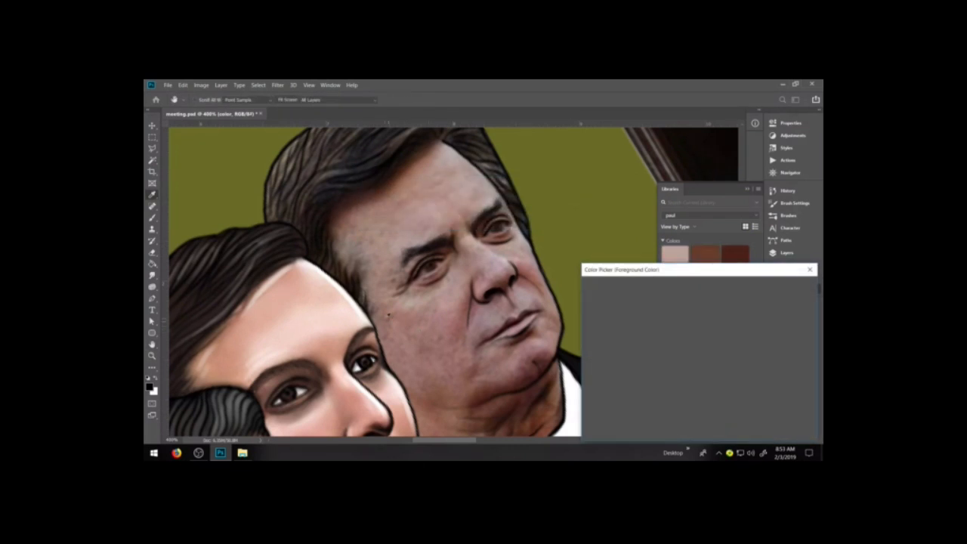
left_click(787, 320)
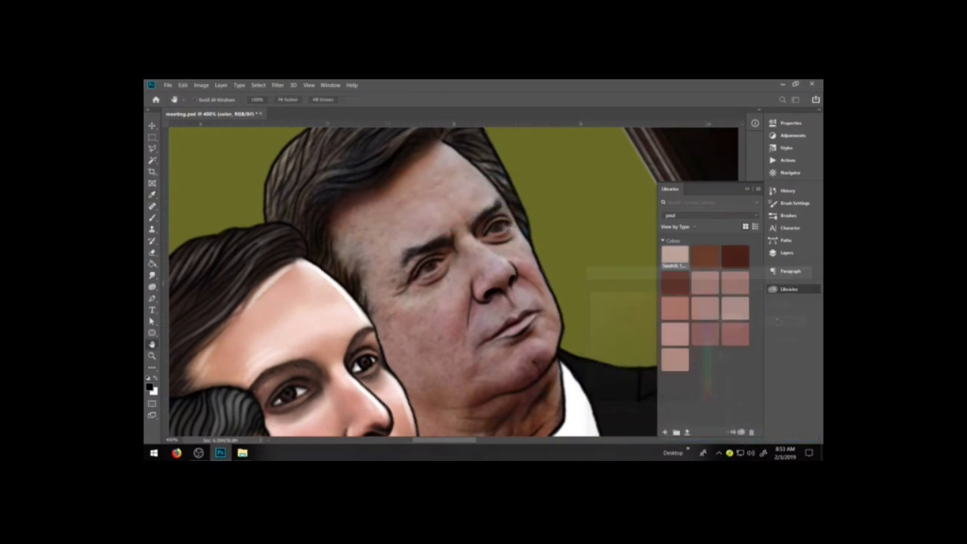
key("Return")
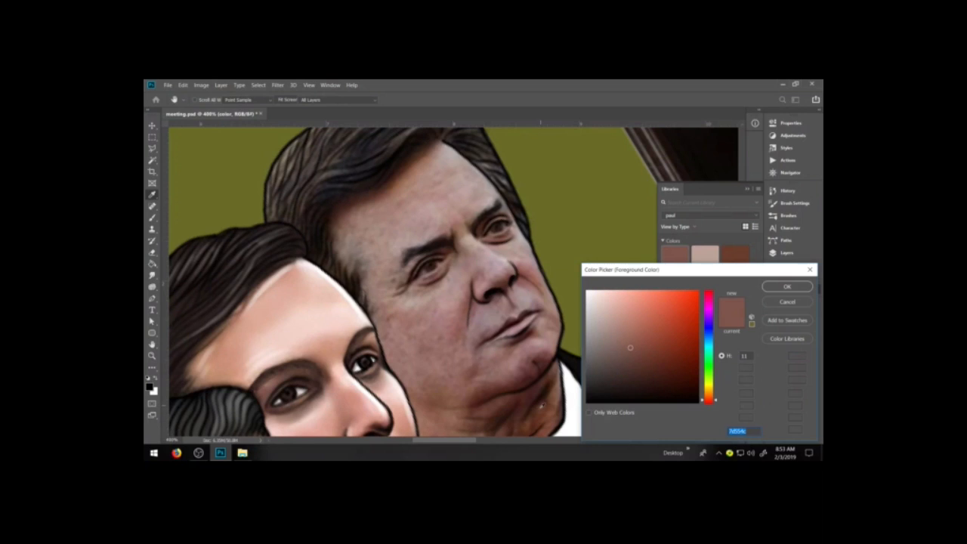
Sample the deep brown #562719 from the shadow beside the rear man's collar and add it to the paul library.
left_click(542, 406)
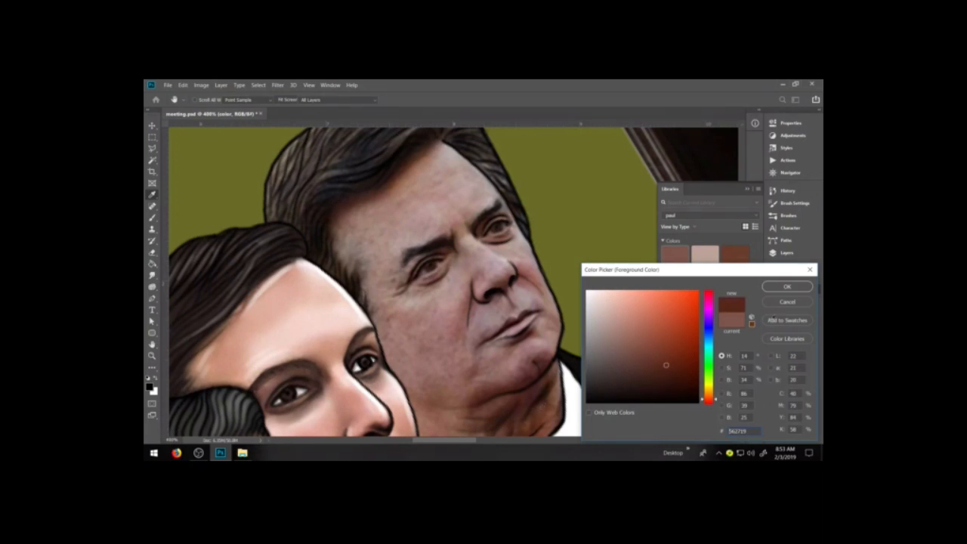
left_click(788, 320)
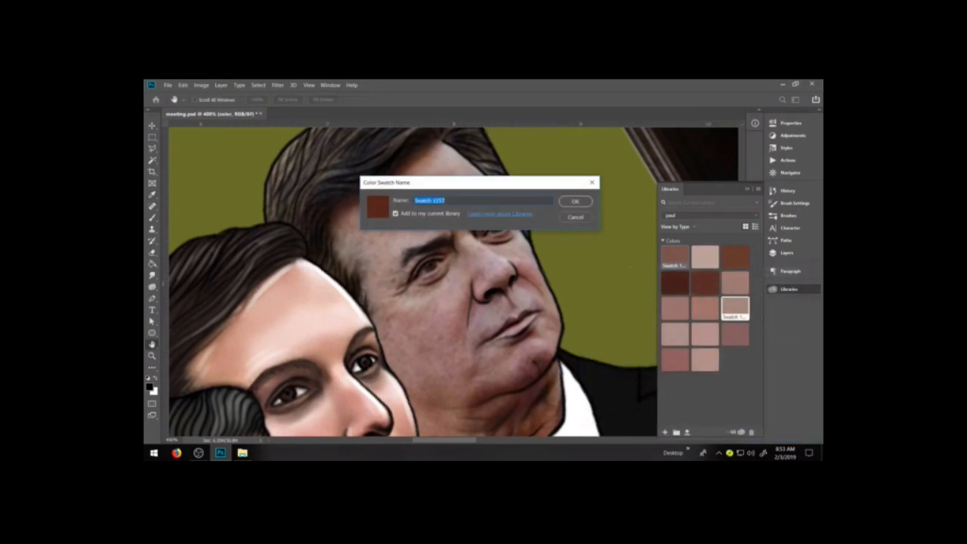
left_click(578, 200)
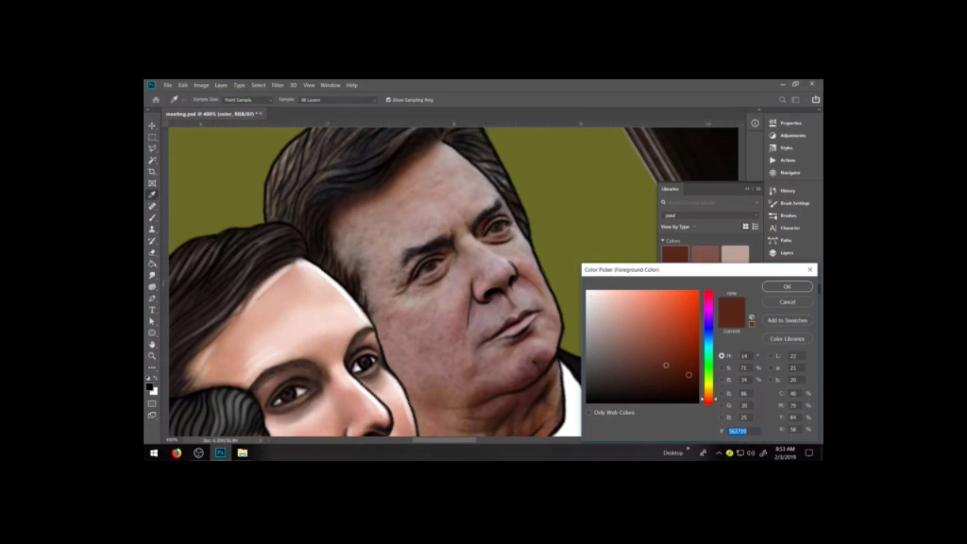
Set the foreground color to the darker brown #42190d.
left_click(676, 374)
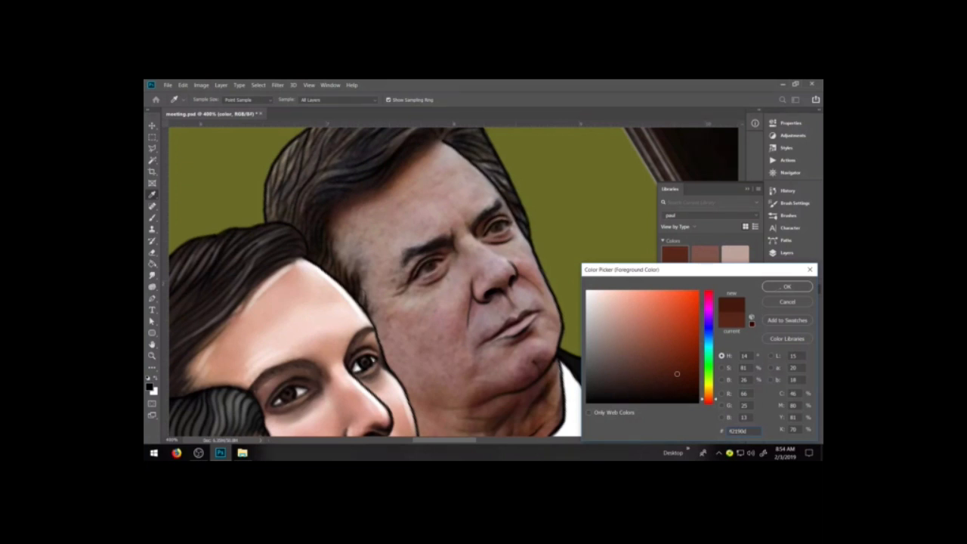
left_click(786, 286)
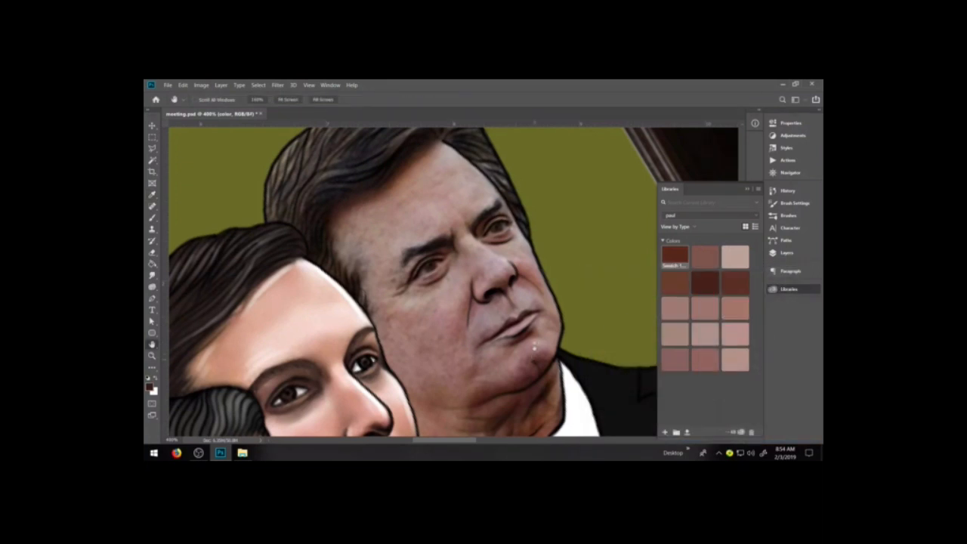
Add the sampled brown #7d5243 from the rear man's skin to the paul library and close the color picker.
left_click(150, 386)
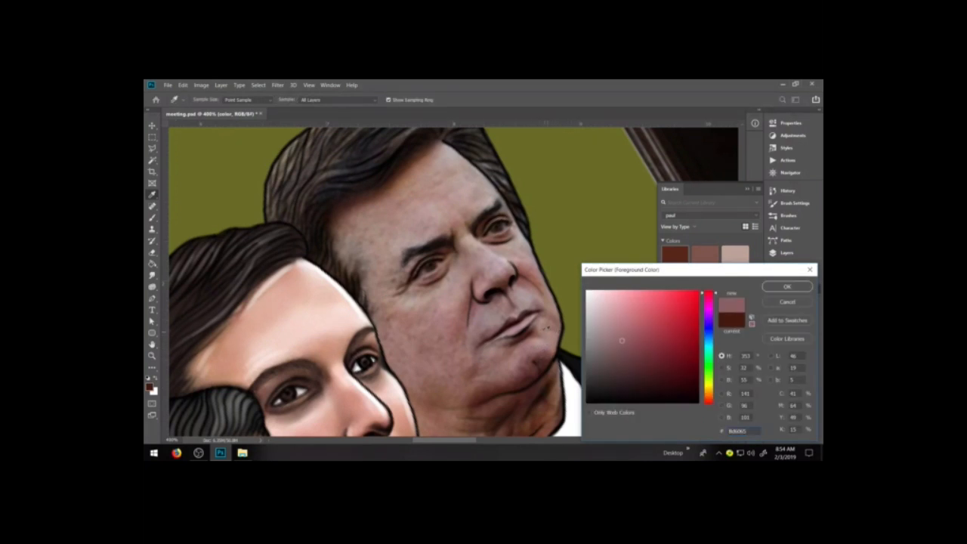
left_click(564, 328)
left_click(787, 320)
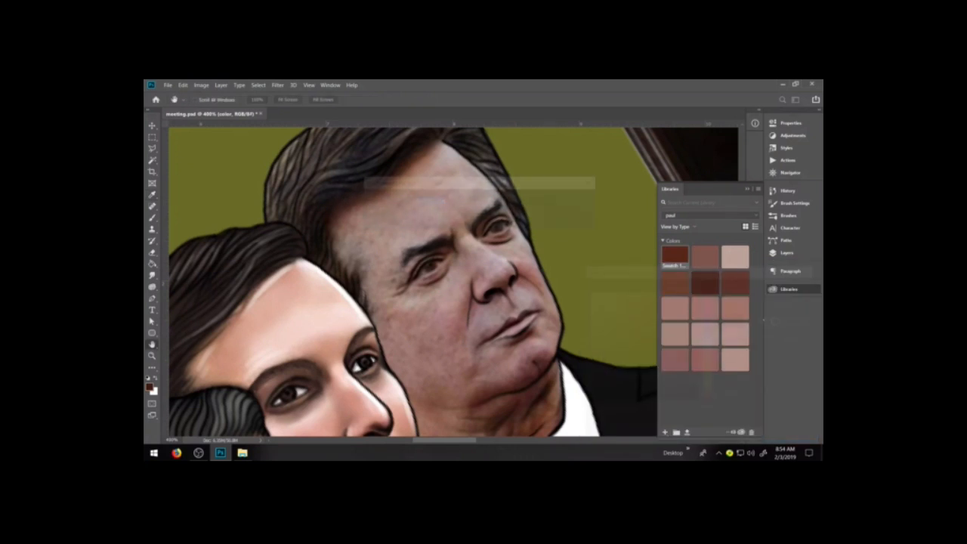
key("Return")
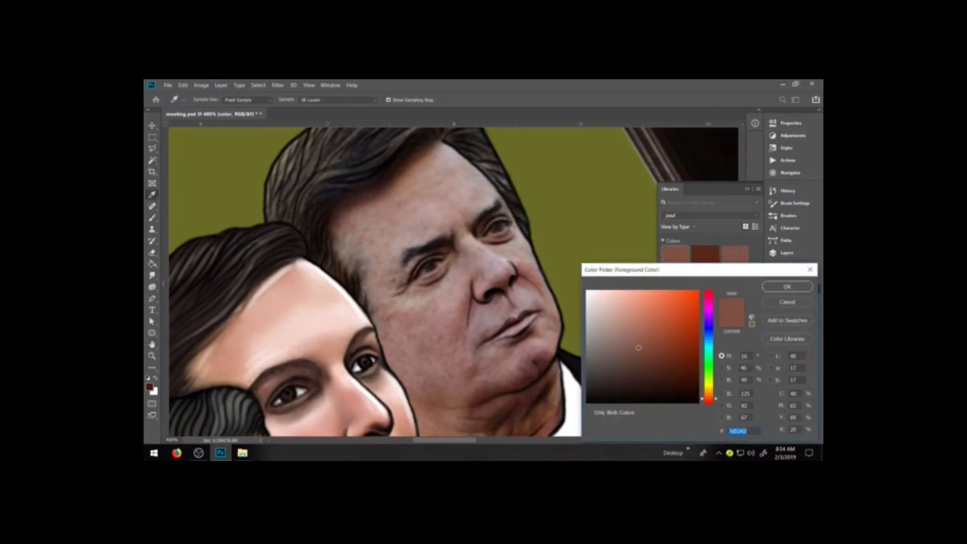
left_click(788, 302)
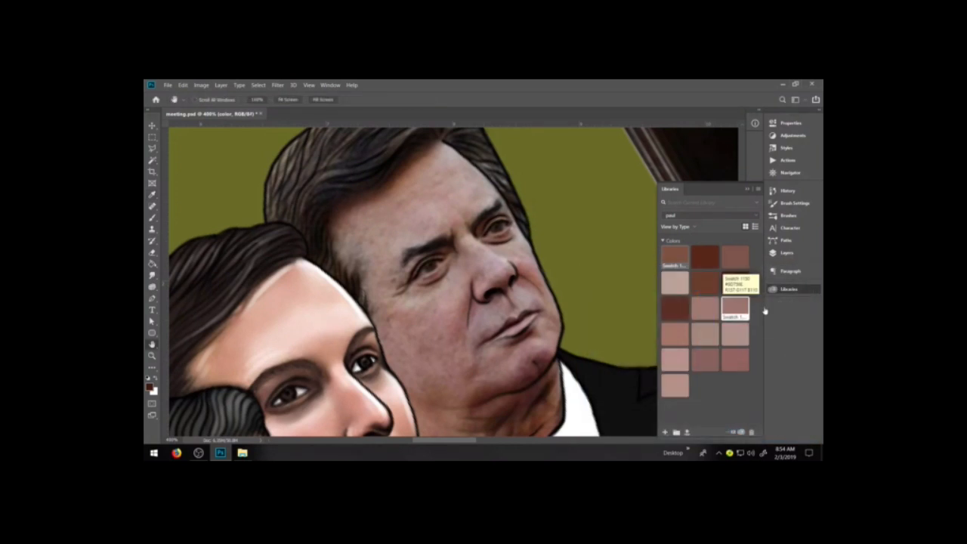
Set up the Brush with 45% flow and the grayish-pink library swatch for painting on the color layer in the paul group.
left_click(152, 217)
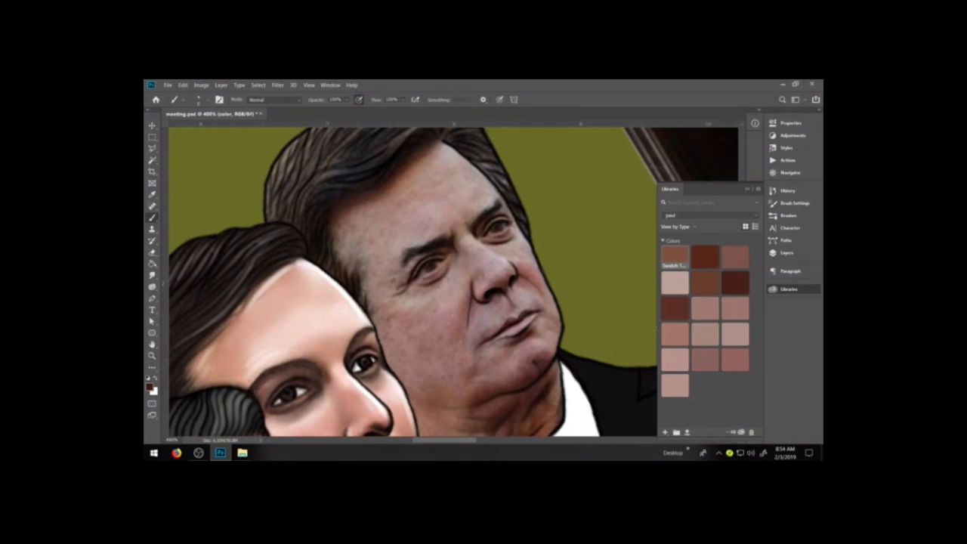
left_click(735, 333)
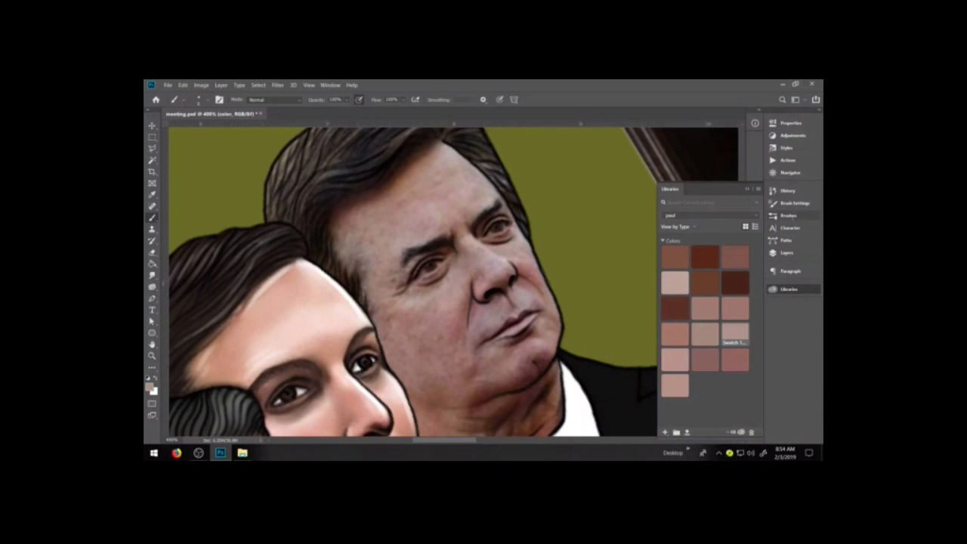
left_click(788, 215)
left_click(786, 253)
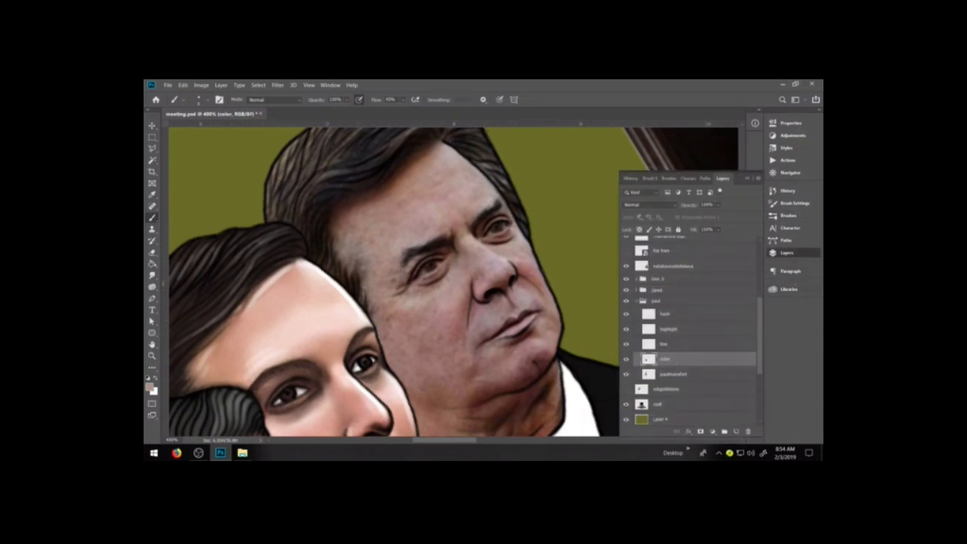
Even out the skin on the rear man's cheek and jaw with the paul library tones and blend it with the Smudge tool.
left_click(788, 289)
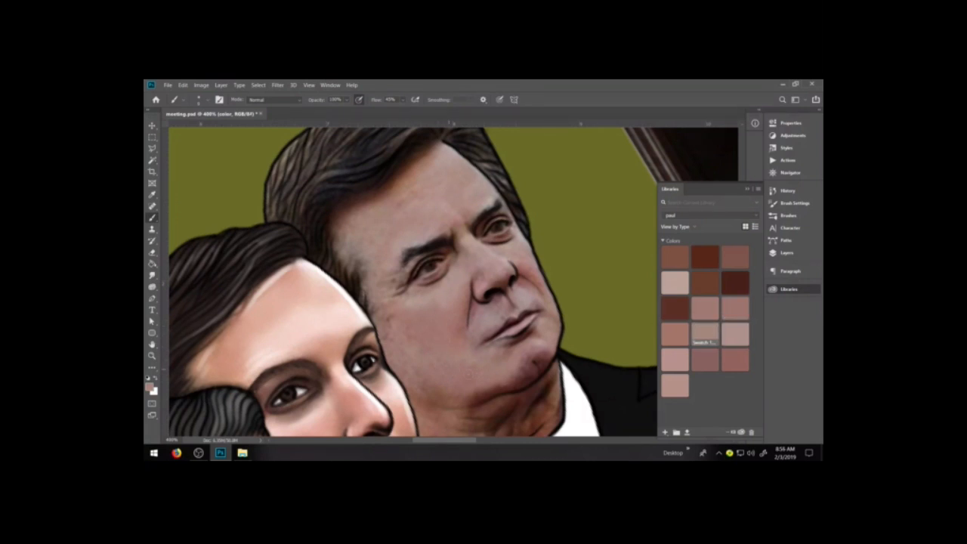
left_click(152, 275)
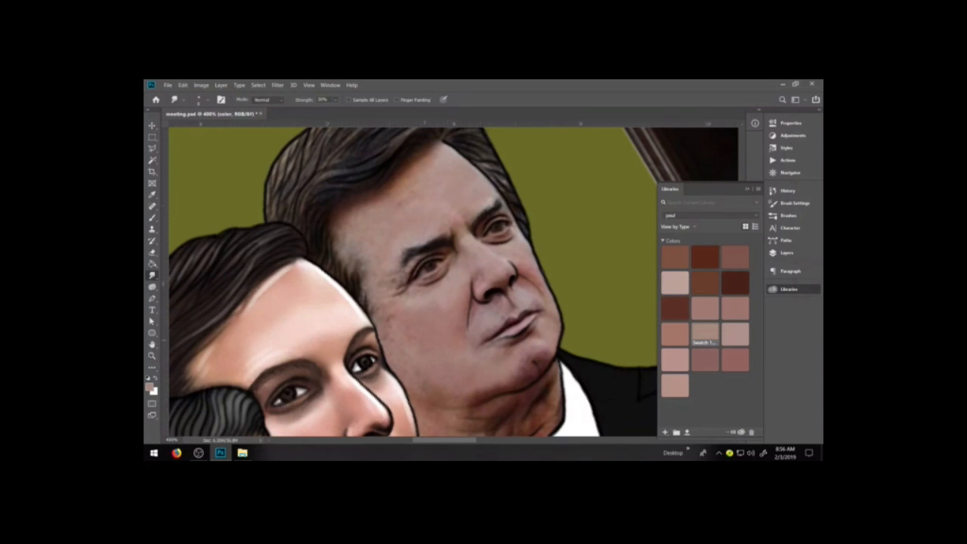
key("b")
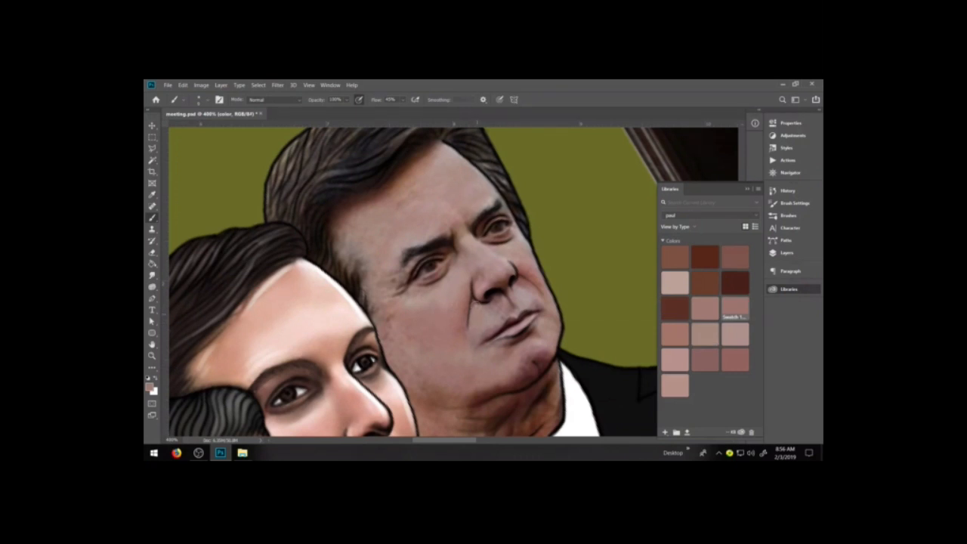
Deepen the nostril and smile-line shadow in dark reddish-brown, and shade the temple and cheek edge with the salmon and brown library swatches.
left_click(668, 306)
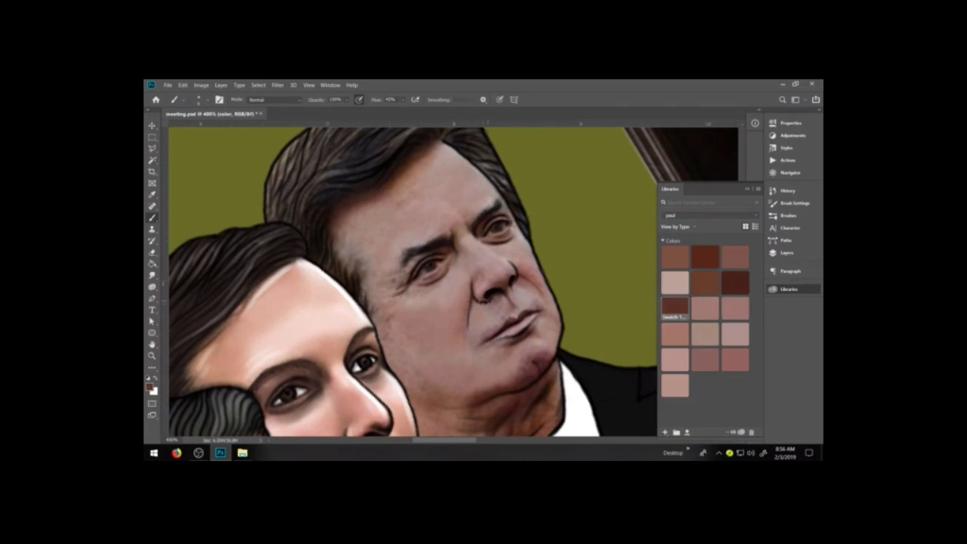
left_click_drag(479, 304, 471, 321)
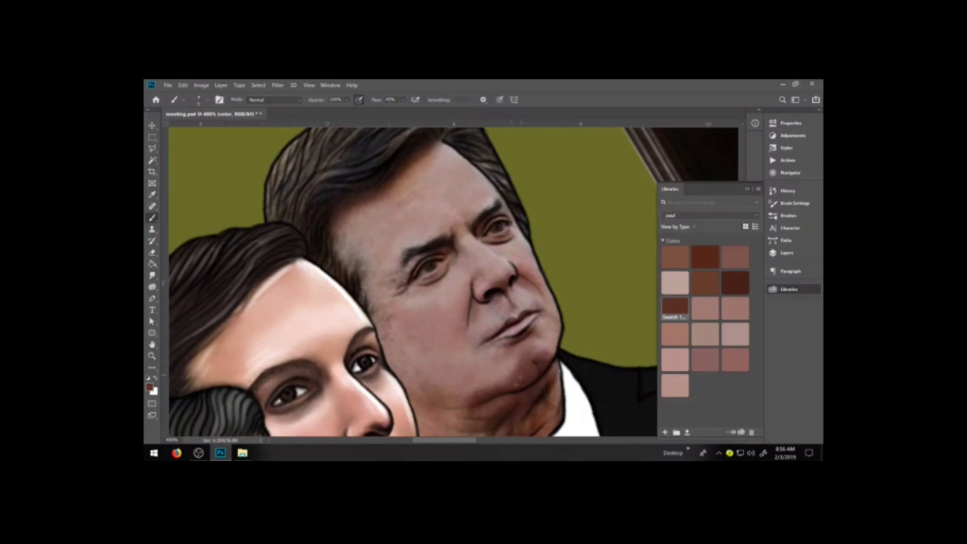
left_click(675, 331)
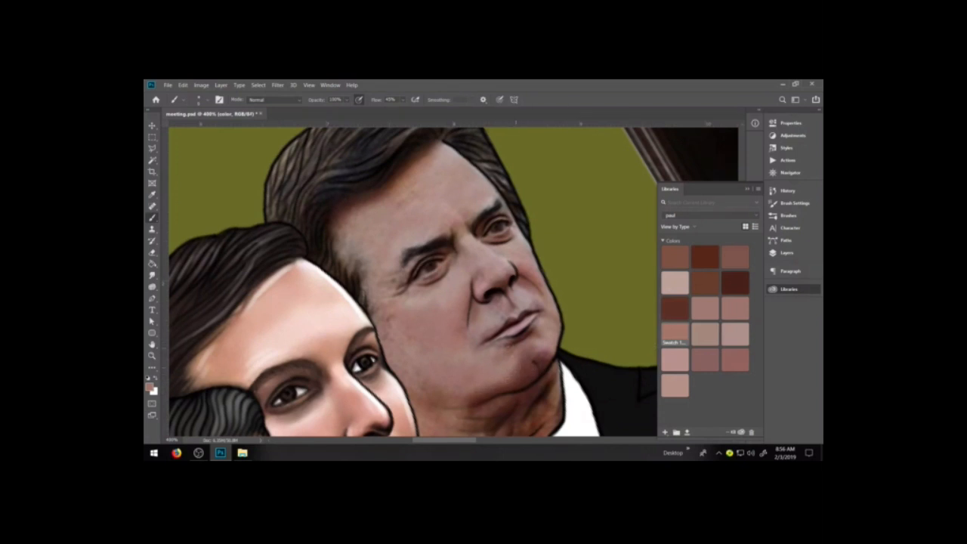
left_click(705, 281)
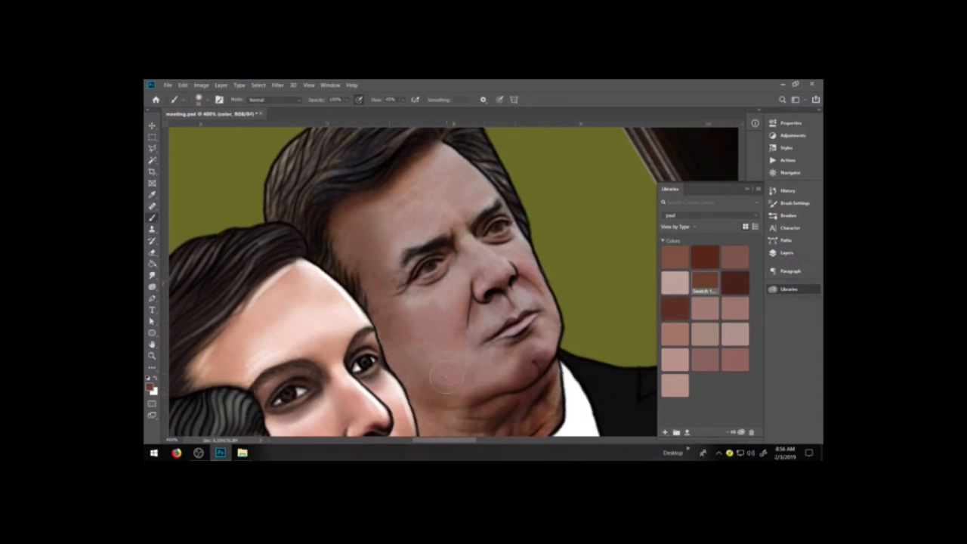
key("e")
left_click(787, 253)
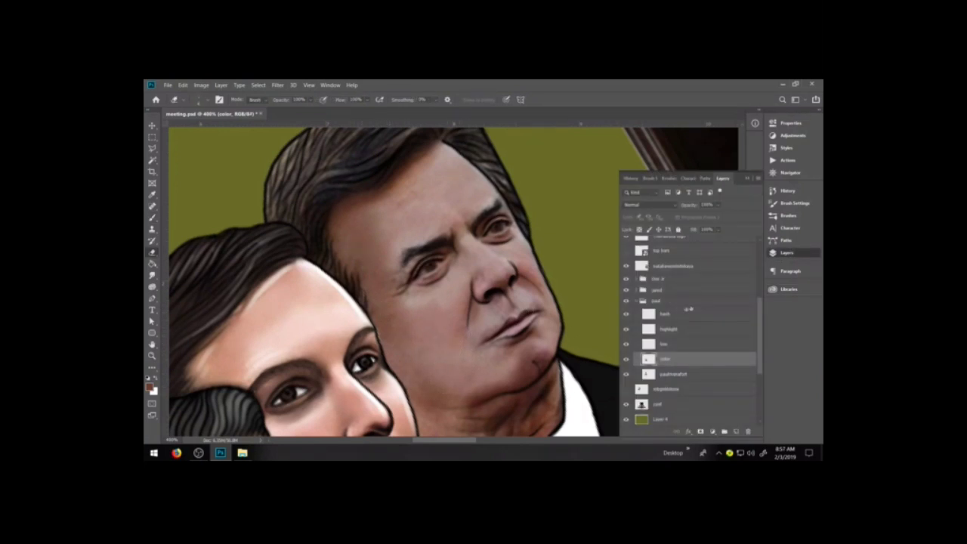
left_click(637, 290)
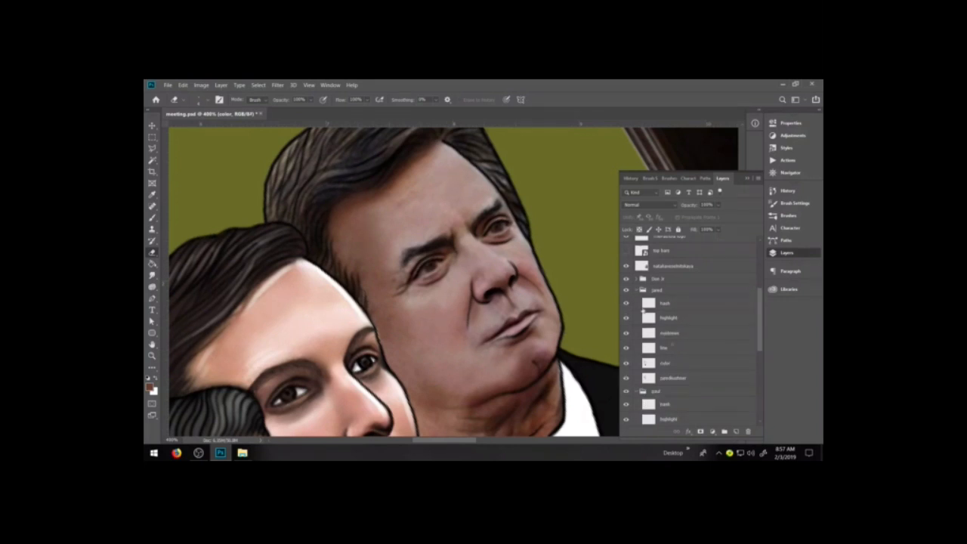
left_click(671, 377)
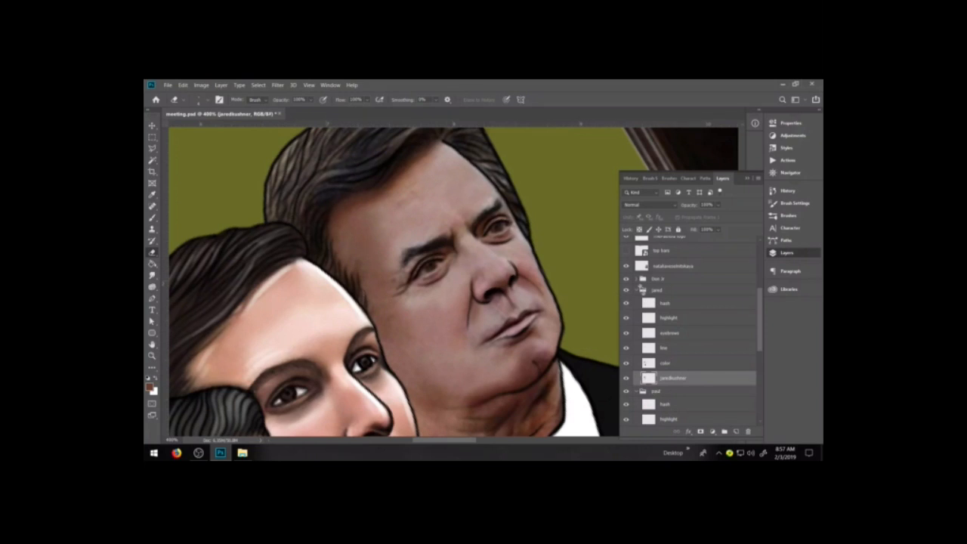
left_click(640, 290)
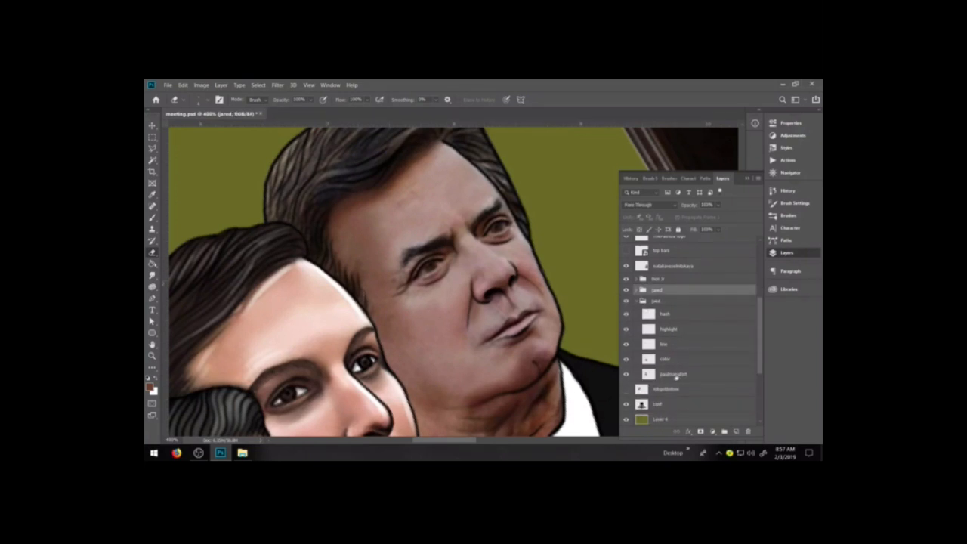
left_click(673, 361)
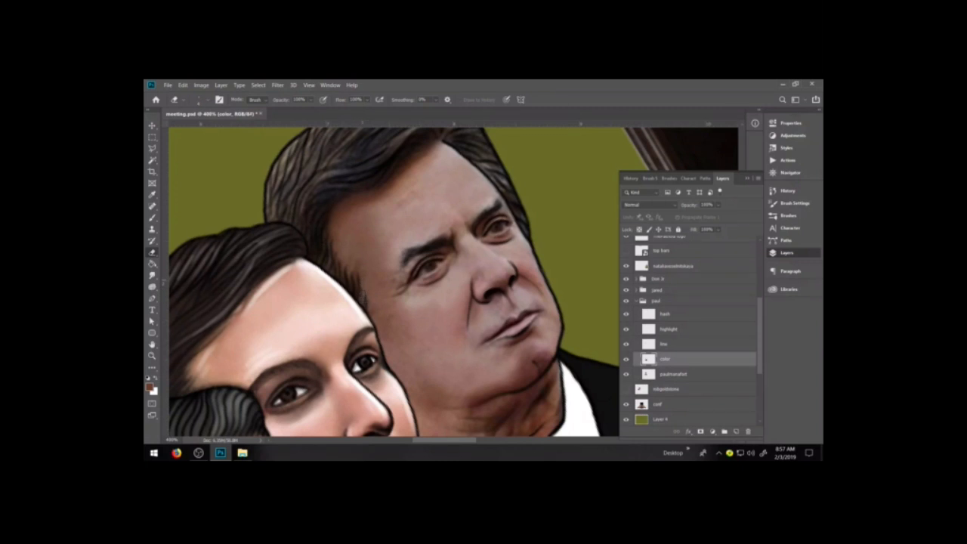
Mix the very dark brown #38190d as the brush color and add it to the swatches in the paul library.
key("b")
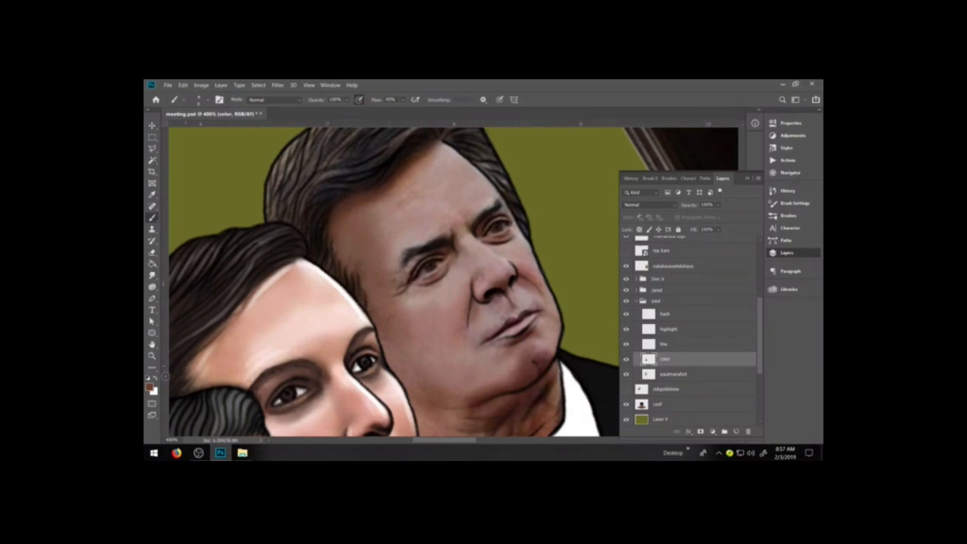
left_click(788, 289)
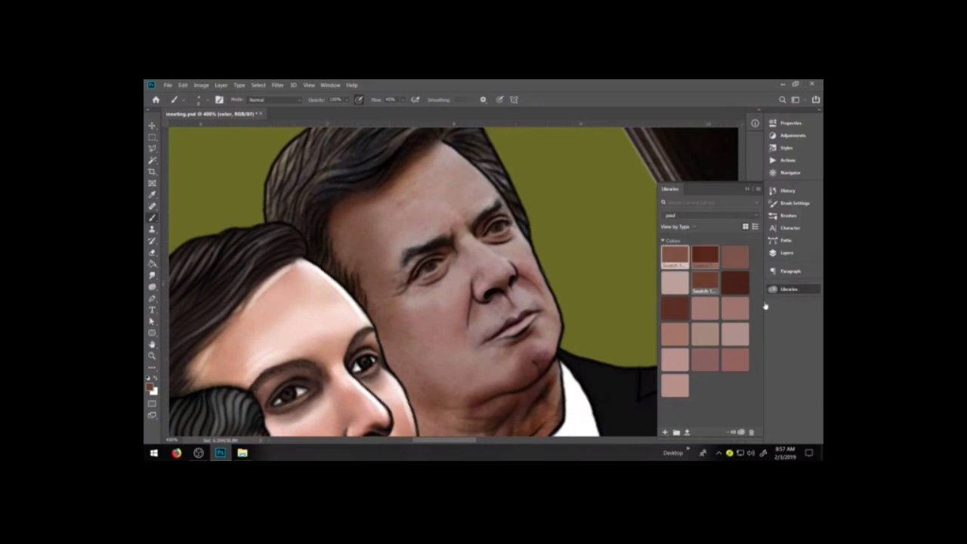
left_click(150, 386)
left_click(673, 379)
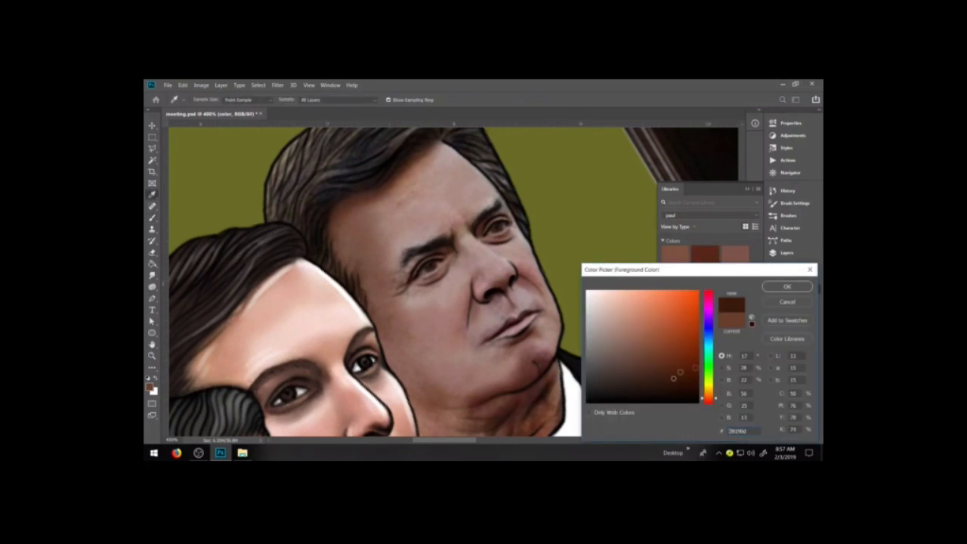
left_click(787, 320)
left_click(579, 201)
left_click(787, 287)
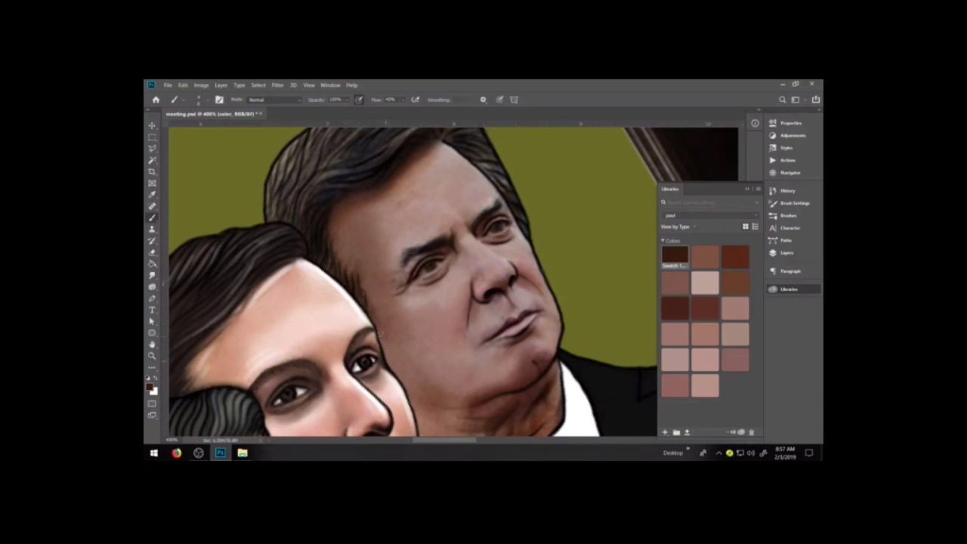
Retouch the rear man's cheek edge and forehead with sampled skin tones and the darkest swatch, and paint a light contour along his temple.
key("space")
left_click_drag(490, 293, 500, 328)
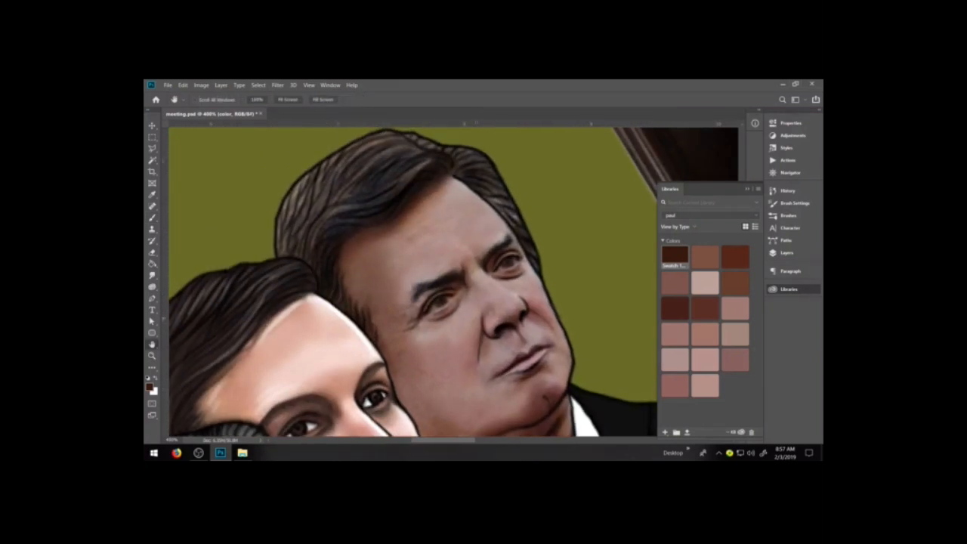
key("alt")
left_click(398, 364, "alt")
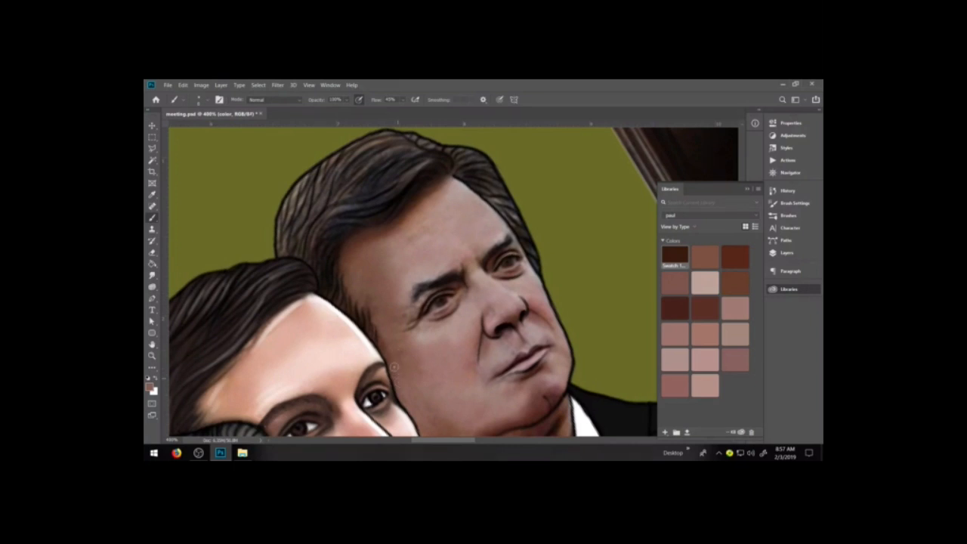
left_click(673, 258)
left_click(413, 224, "alt")
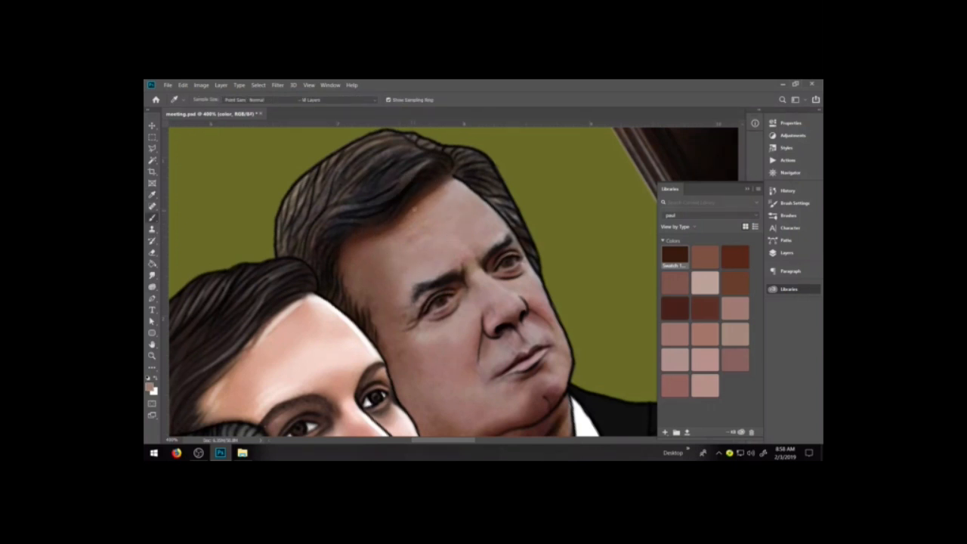
left_click(351, 260, "alt")
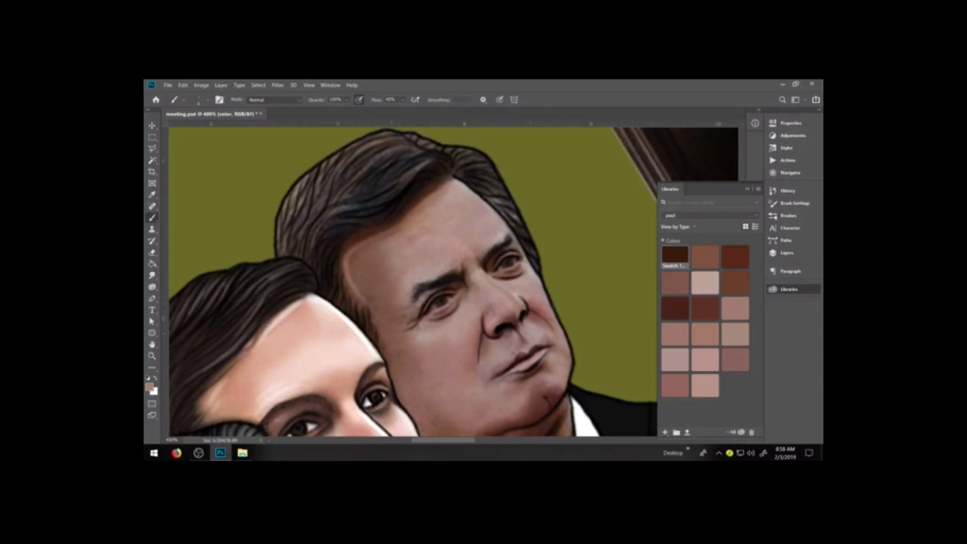
Paint a highlight down the bridge of the rear man's nose with the palest library swatch.
left_click(705, 282)
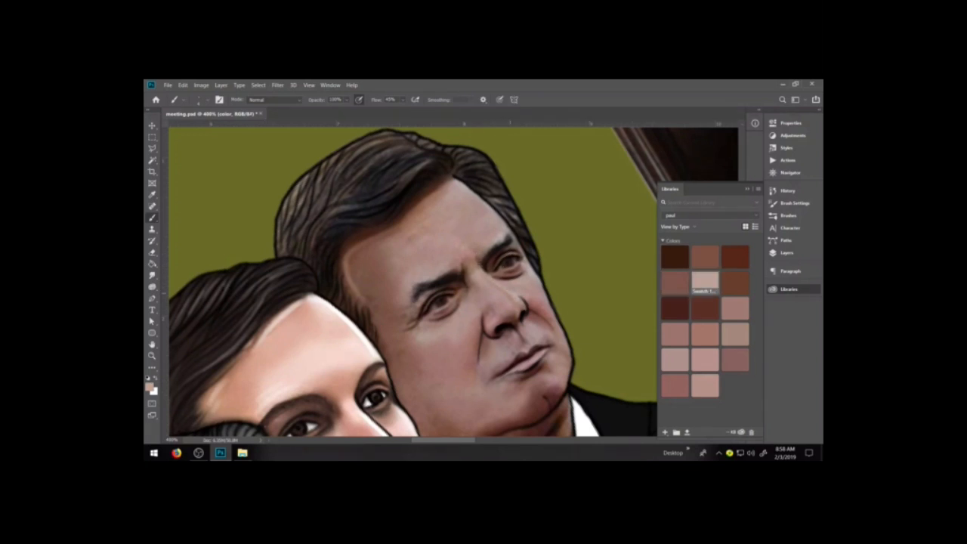
key("x")
left_click_drag(484, 270, 522, 317)
Rotate the canvas and outline the far side of the rear man's nose down to its tip with the darkest brown library swatch.
left_click(674, 257)
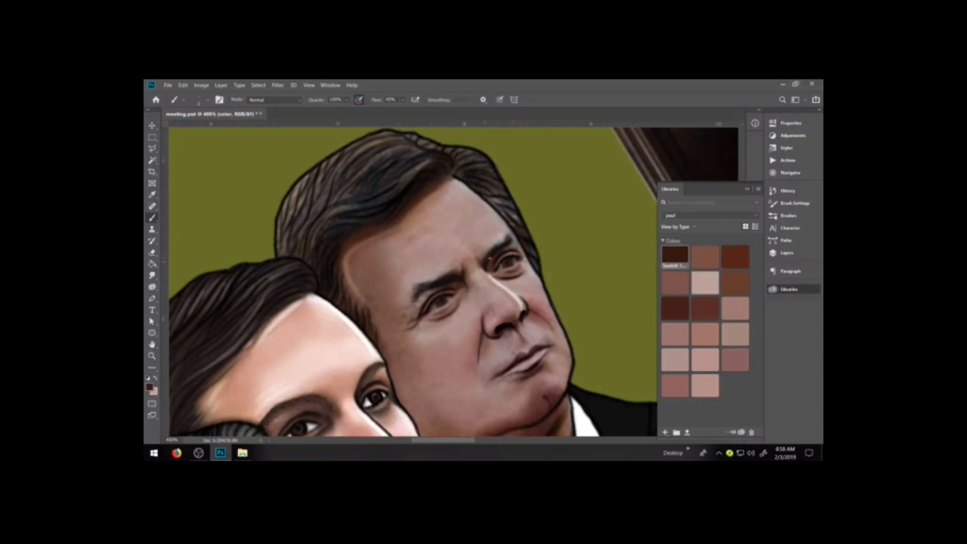
key("ctrl+plus")
key("ctrl+plus")
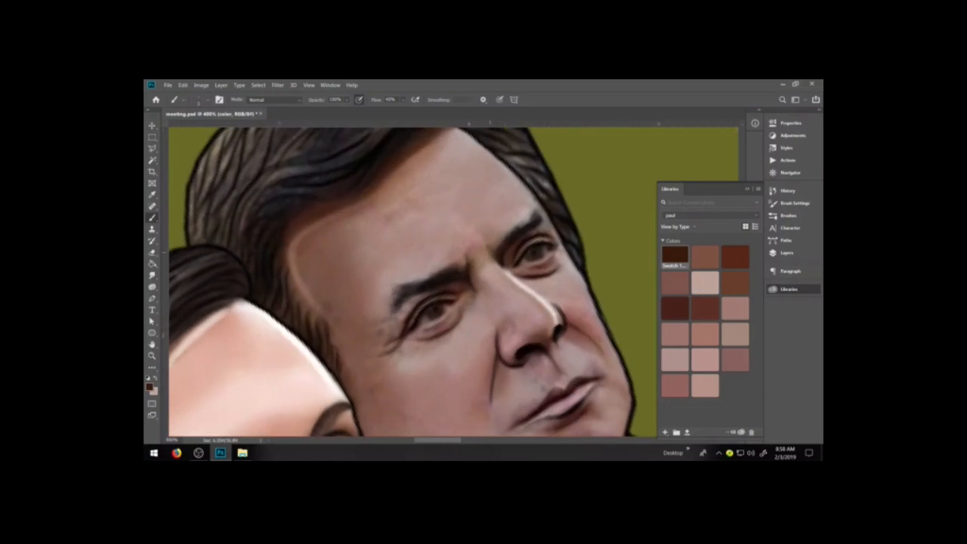
key("space")
left_click_drag(572, 313, 447, 326)
key("r")
left_click_drag(509, 331, 444, 370)
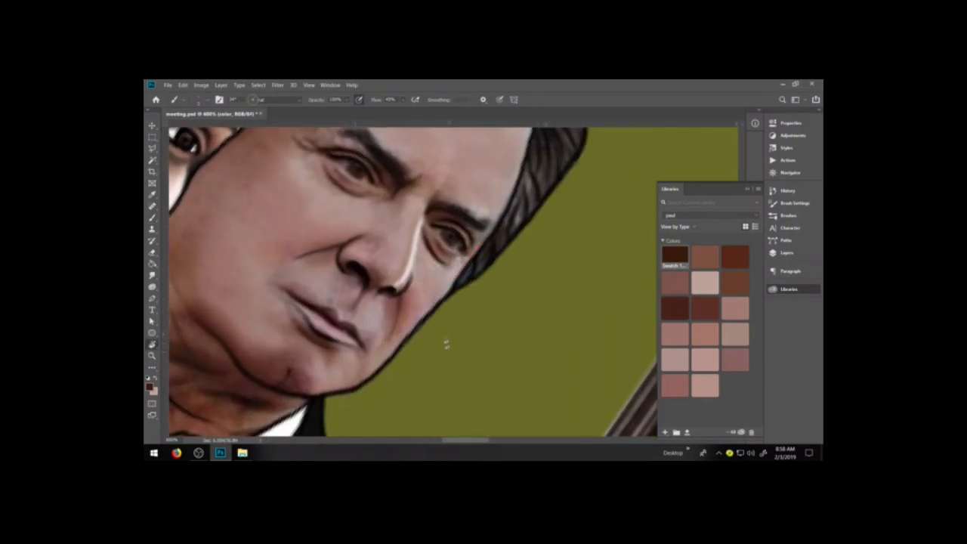
key("space")
left_click_drag(443, 317, 529, 356)
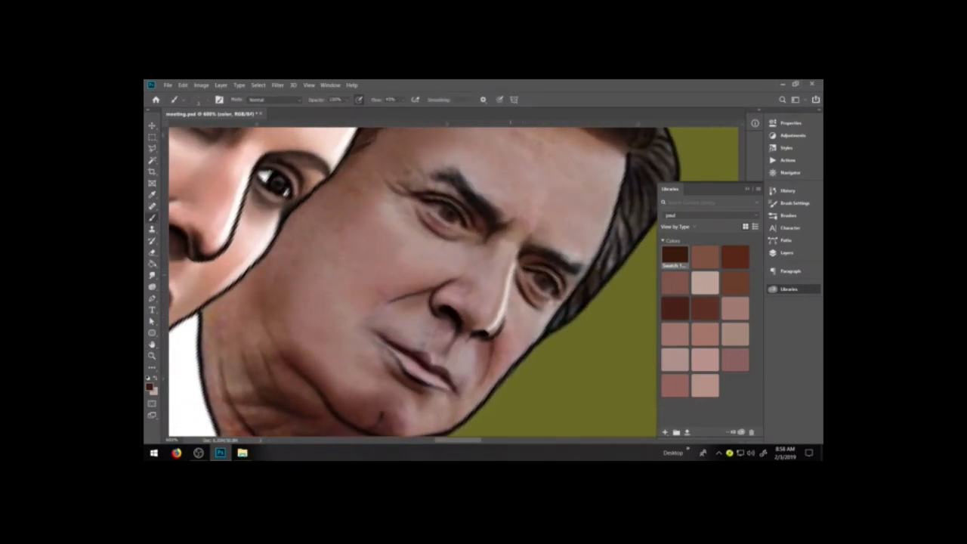
left_click_drag(518, 255, 498, 328)
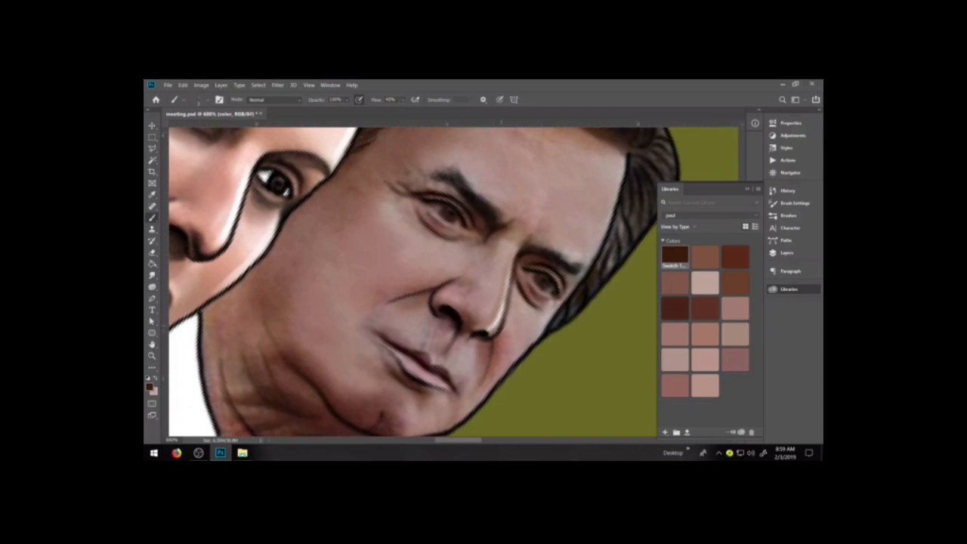
left_click_drag(496, 330, 491, 335)
Paint white highlights on the tip and nostril wing of the rear man's nose.
key("d")
key("x")
mouse_move(497, 328)
left_mouse_down()
mouse_move(490, 334)
mouse_move(499, 314)
mouse_move(473, 333)
left_mouse_up()
left_click_drag(441, 299, 457, 300)
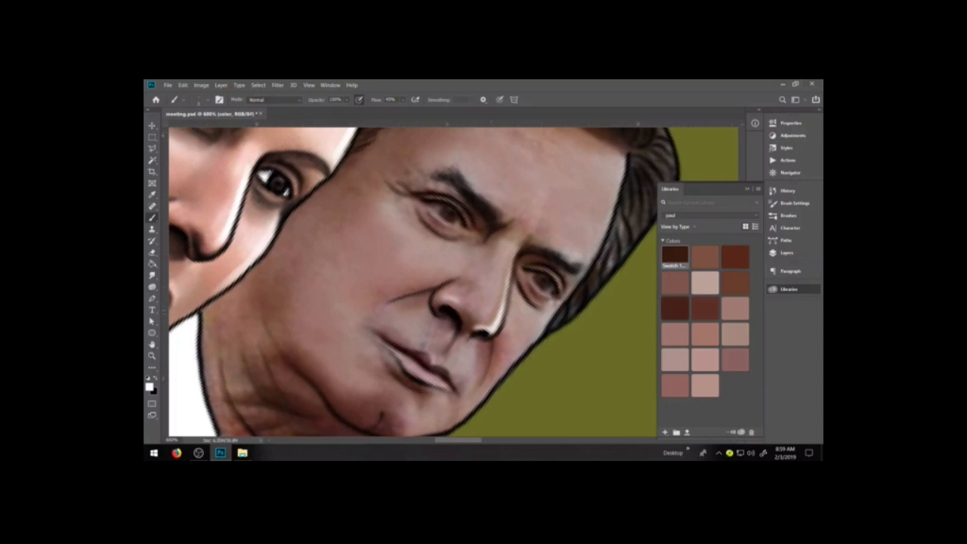
left_click_drag(477, 317, 482, 314)
left_click_drag(477, 317, 482, 311)
Darken the irises of the rear man's eyes in black on the paul group's line layer with the 2 px cartoon brush.
left_click(785, 253)
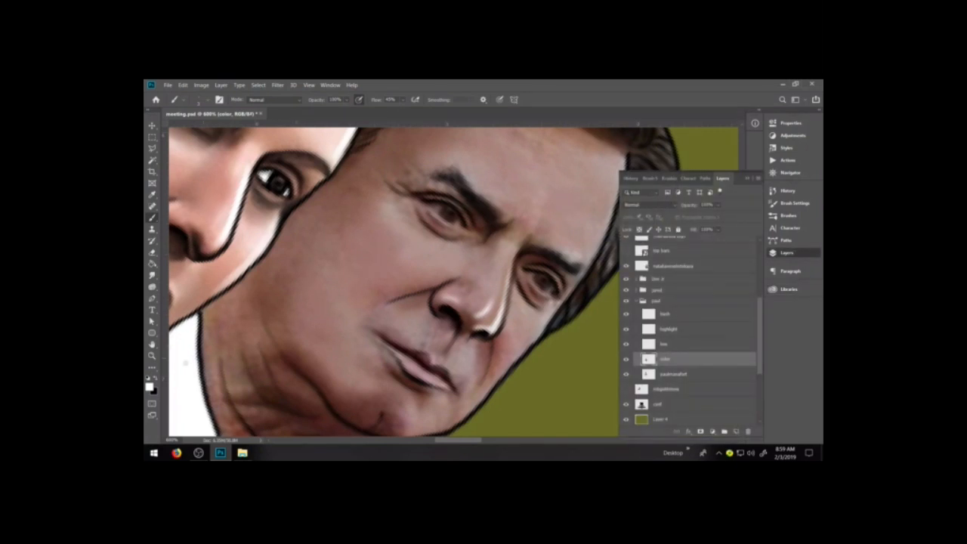
left_click(152, 355)
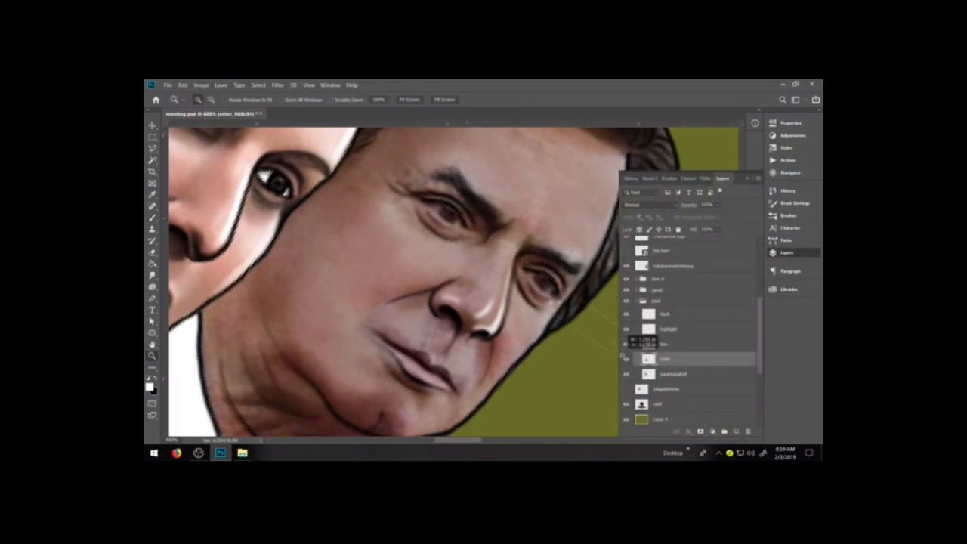
left_click(552, 323)
key("x")
key("b")
left_click(668, 178)
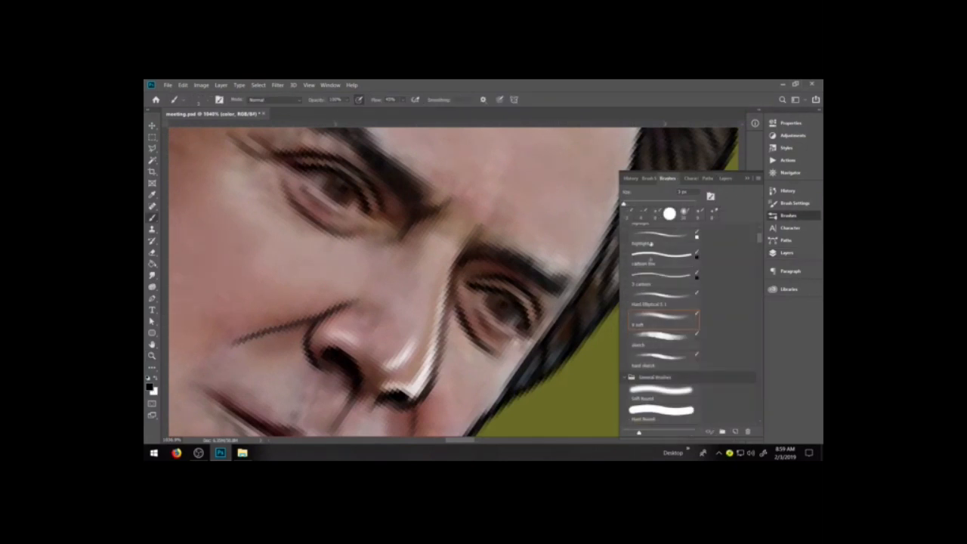
left_click(723, 178)
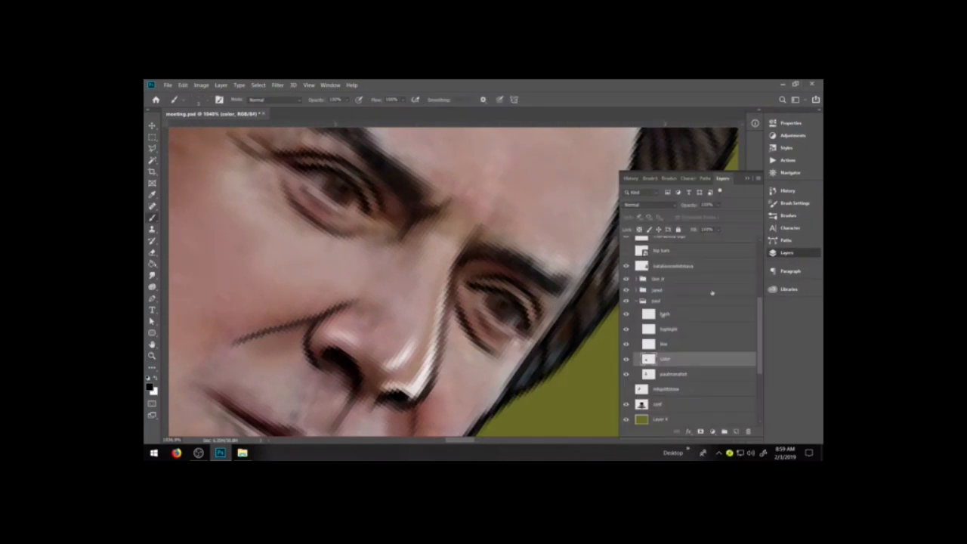
left_click(672, 344)
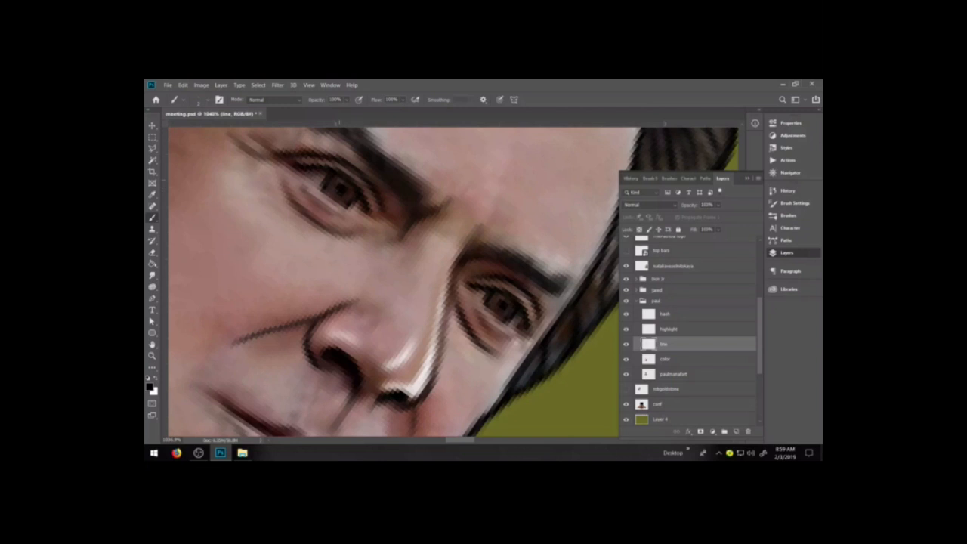
Return to the color layer in the paul group and choose the soft brush preset with 45% flow.
left_click(671, 360)
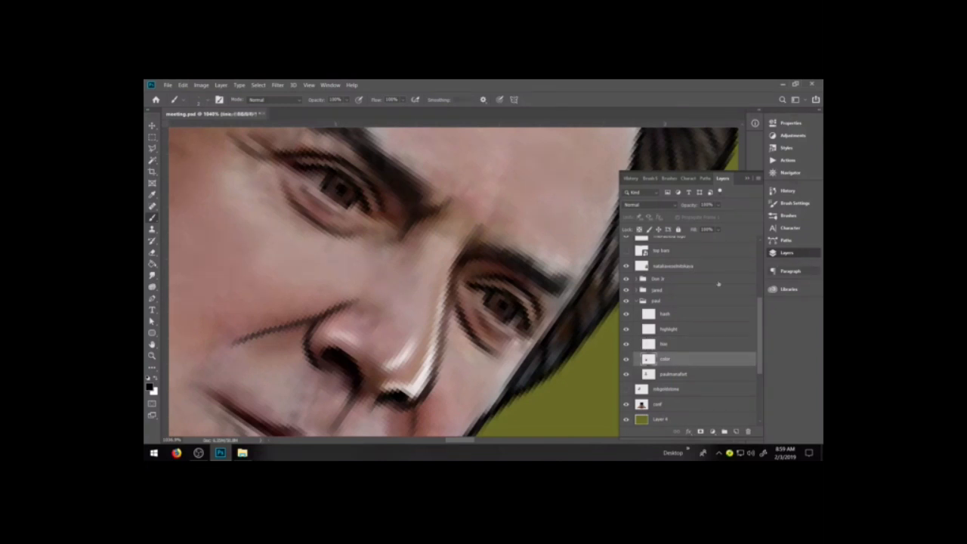
left_click(787, 216)
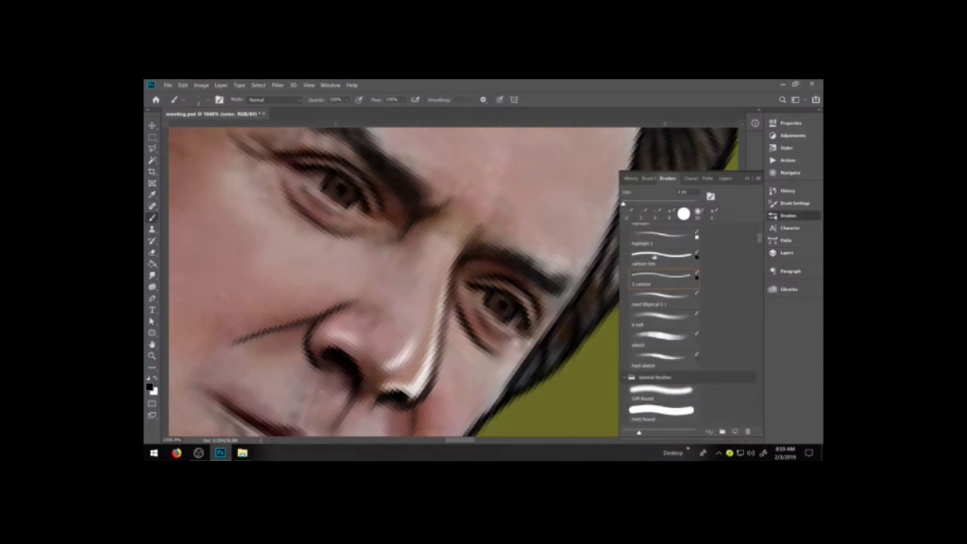
left_click(654, 320)
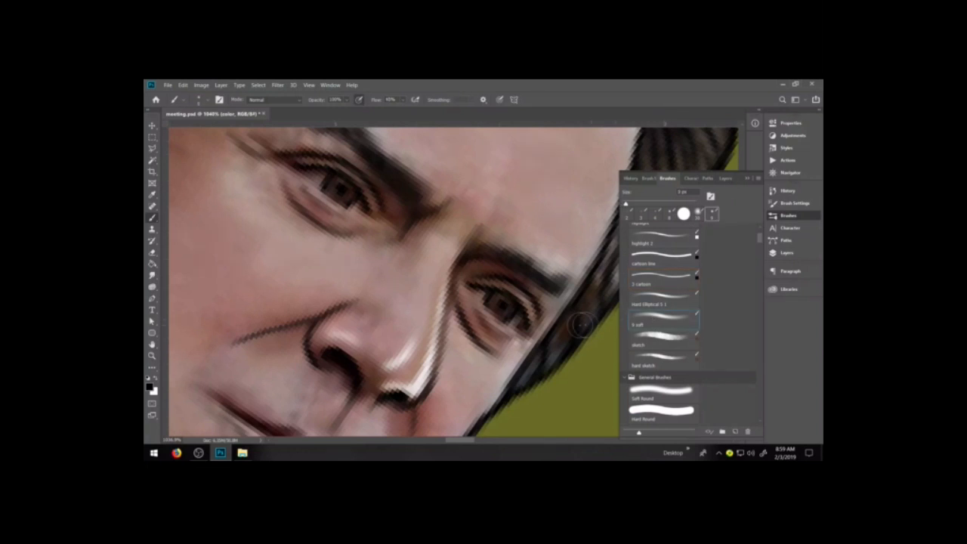
Sample a dark brown from the far eye's iris as the foreground color and paint that iris on the color layer with a smaller brush.
key("bracketleft")
key("bracketleft")
left_click(786, 252)
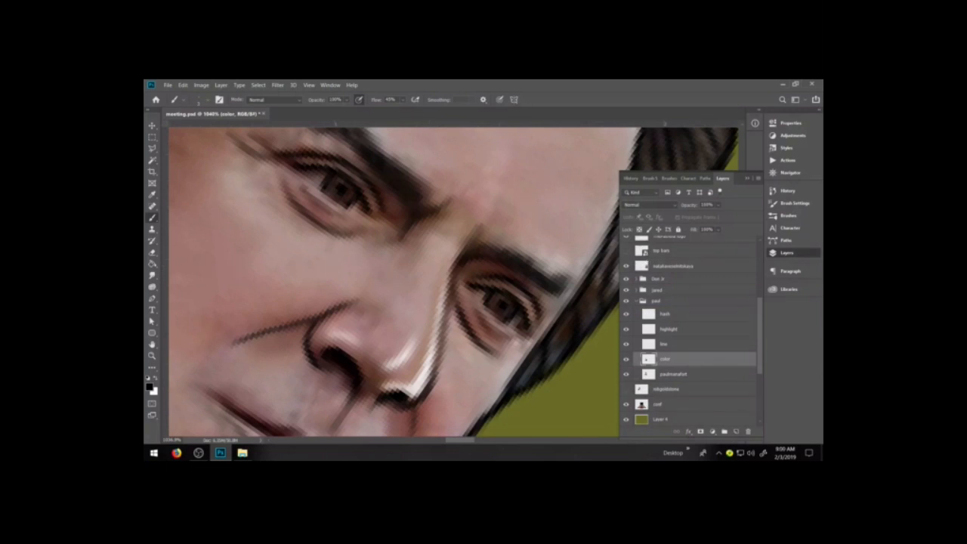
left_click(150, 387)
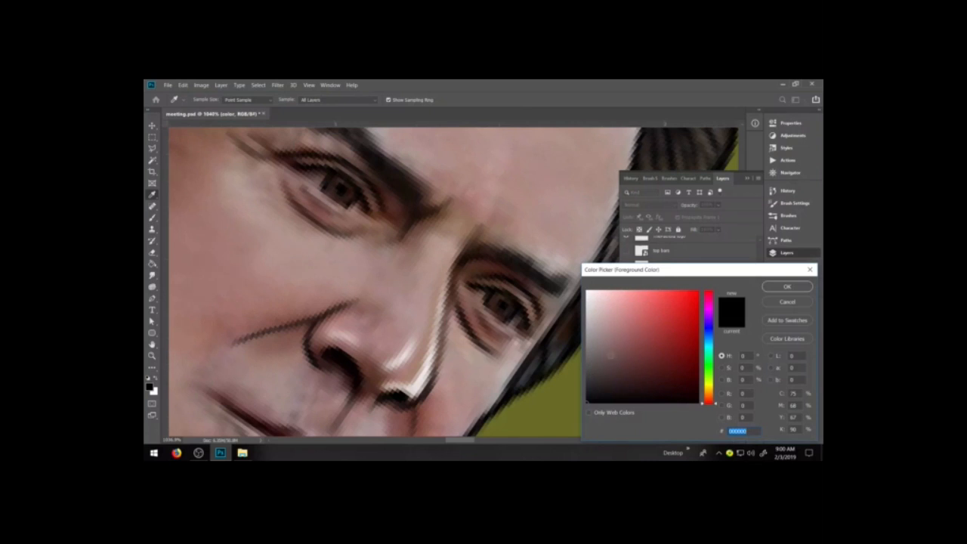
left_click(588, 355)
left_click(497, 302)
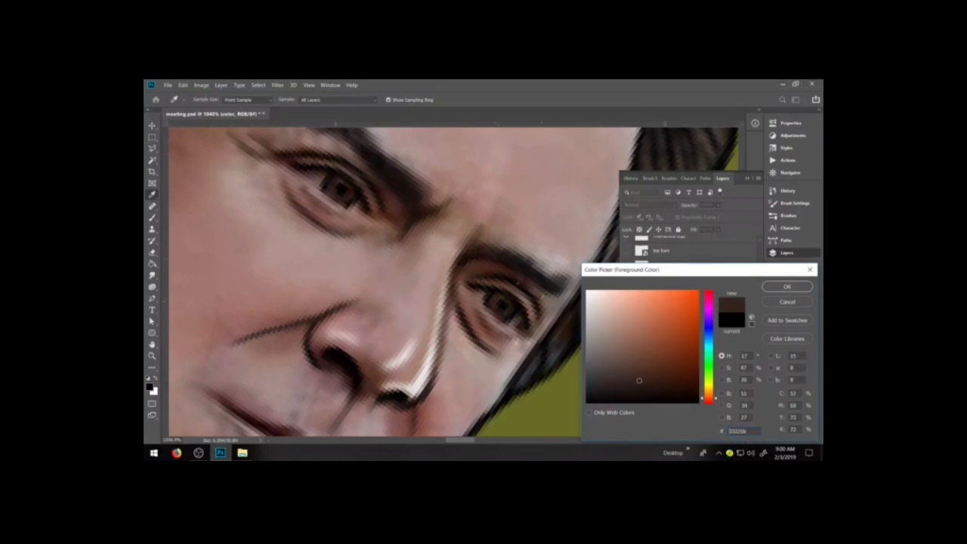
left_click(631, 378)
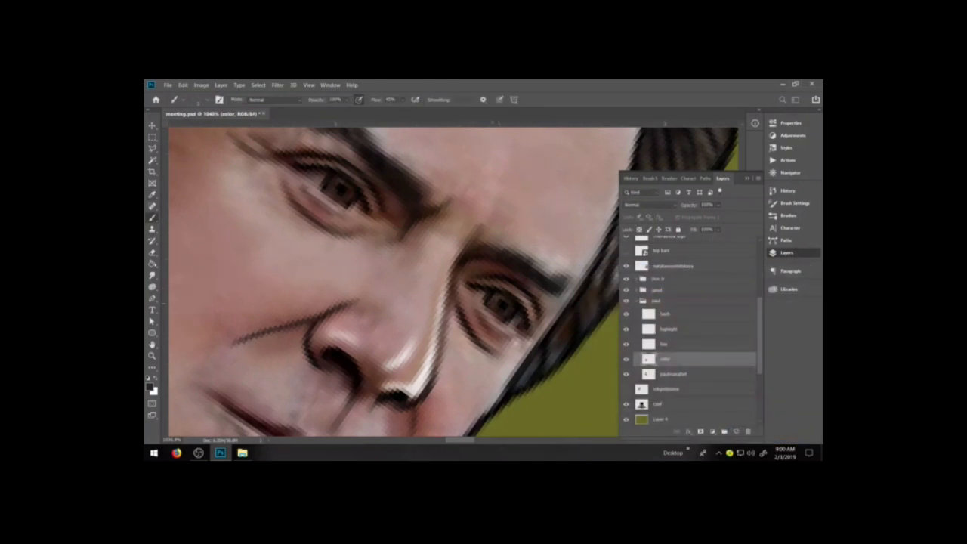
left_click_drag(494, 304, 507, 313)
Dot small white catchlights in the irises of both of the rear man's eyes.
key("x")
left_click(510, 305)
left_click(349, 192)
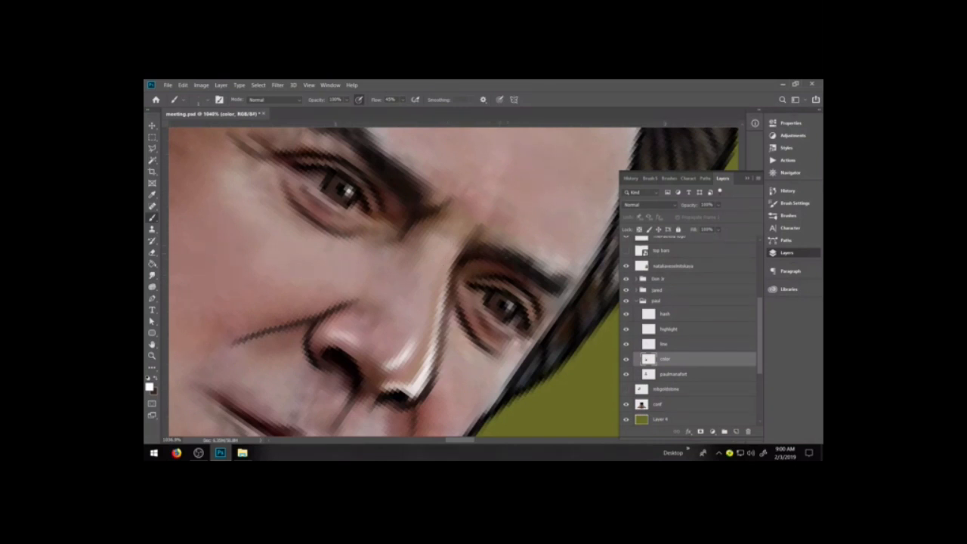
left_click(495, 305)
Brighten the whites on either side of the irises in both of the rear man's eyes with white.
left_click(479, 293)
left_click(518, 322)
left_click(313, 177)
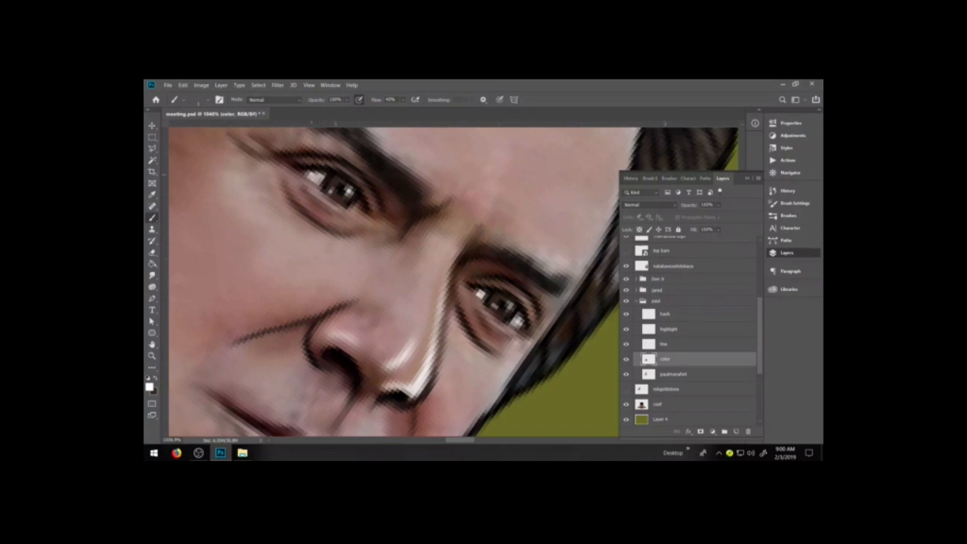
left_click_drag(311, 175, 324, 176)
left_click(359, 205)
left_click(317, 176)
key("x")
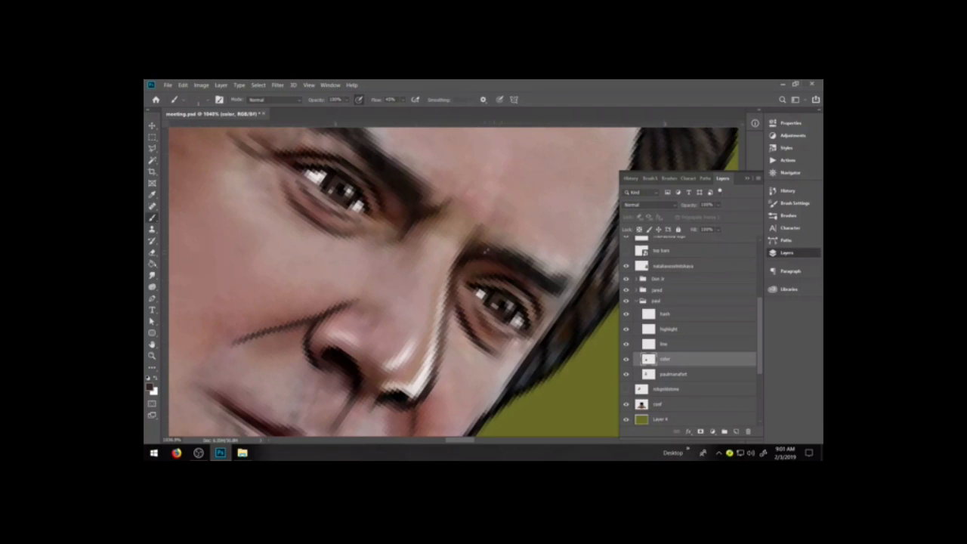
Turn the canvas back upright and smooth the rear man's forehead with a skin tone sampled from it, using a larger soft brush.
key("r")
left_click_drag(513, 348, 552, 303)
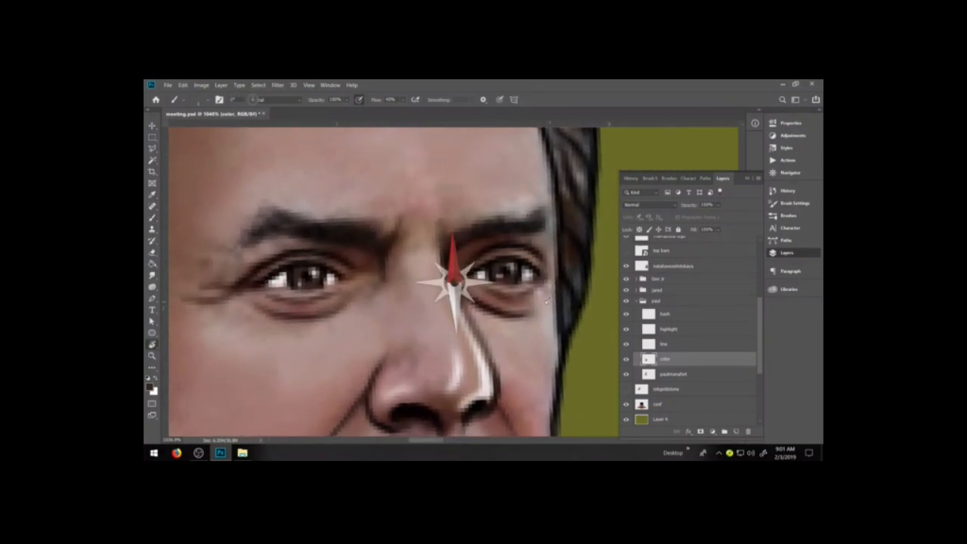
key("ctrl+minus")
key("ctrl+minus")
left_click_drag(539, 305, 546, 350)
key("space")
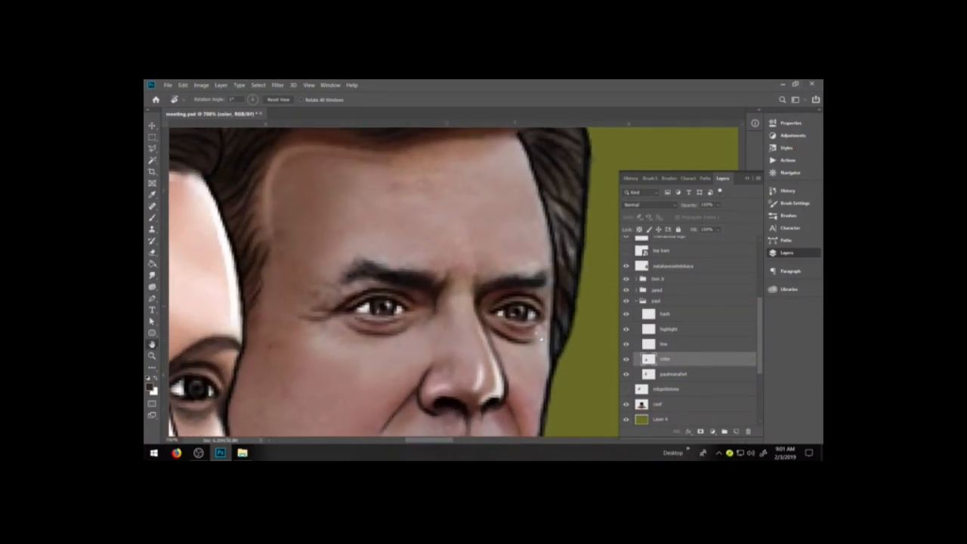
key("i")
left_click(429, 184)
key("b")
key("bracketright")
key("bracketright")
key("bracketright")
key("bracketright")
key("bracketright")
key("bracketright")
key("bracketright")
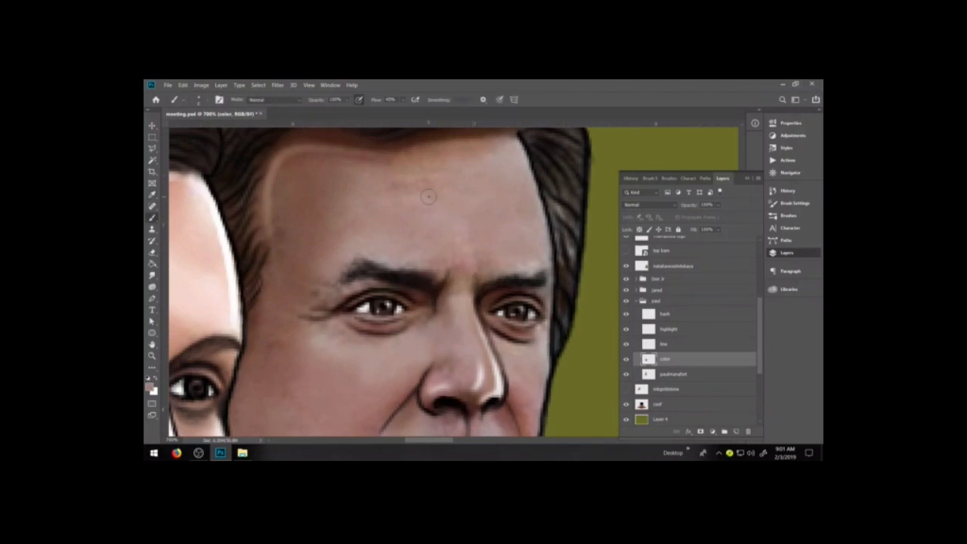
left_click_drag(434, 190, 417, 183)
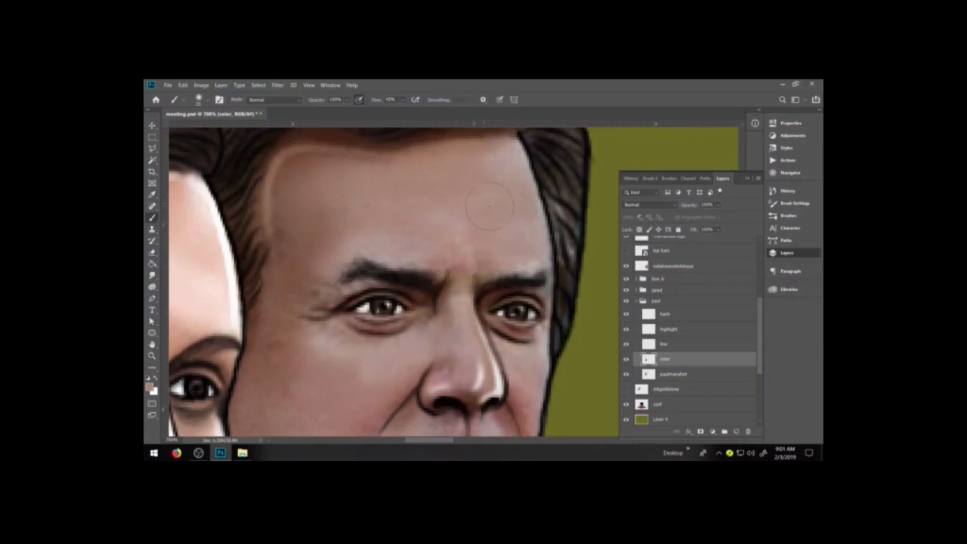
Blend the skin above the rear man's near eyebrow, and shade beneath both eyes with the darkest brown swatch of the paul library.
left_click(785, 290)
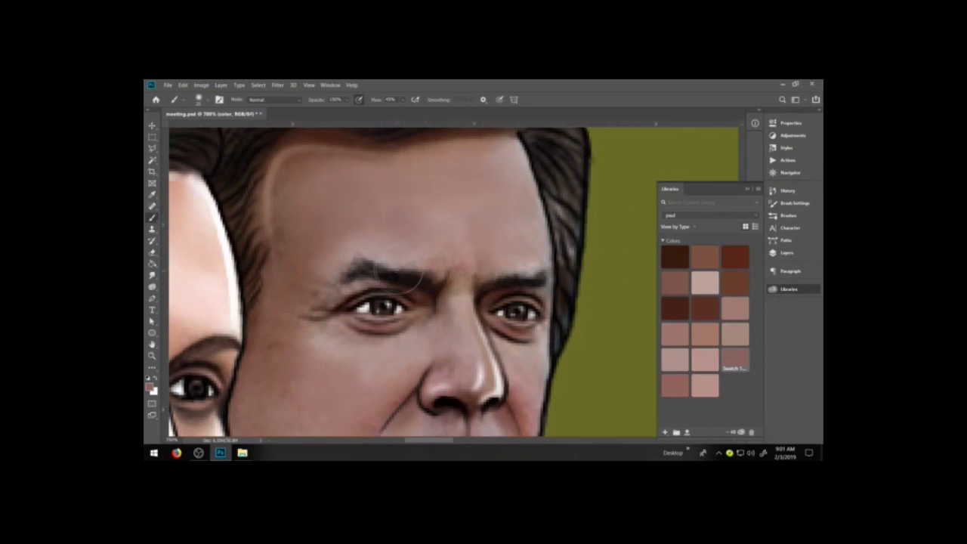
left_click_drag(395, 258, 373, 251)
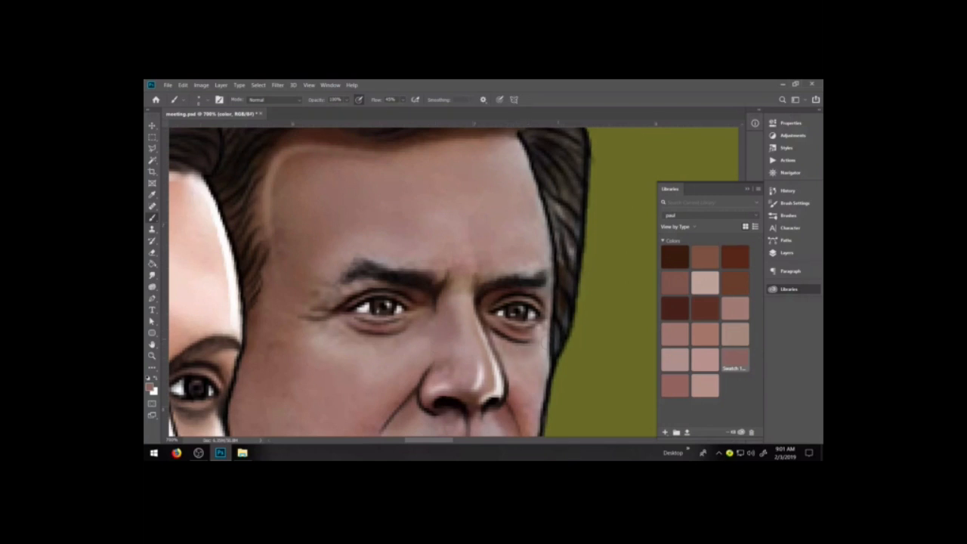
left_click(675, 257)
left_click_drag(510, 337, 539, 340)
left_click_drag(398, 332, 409, 327)
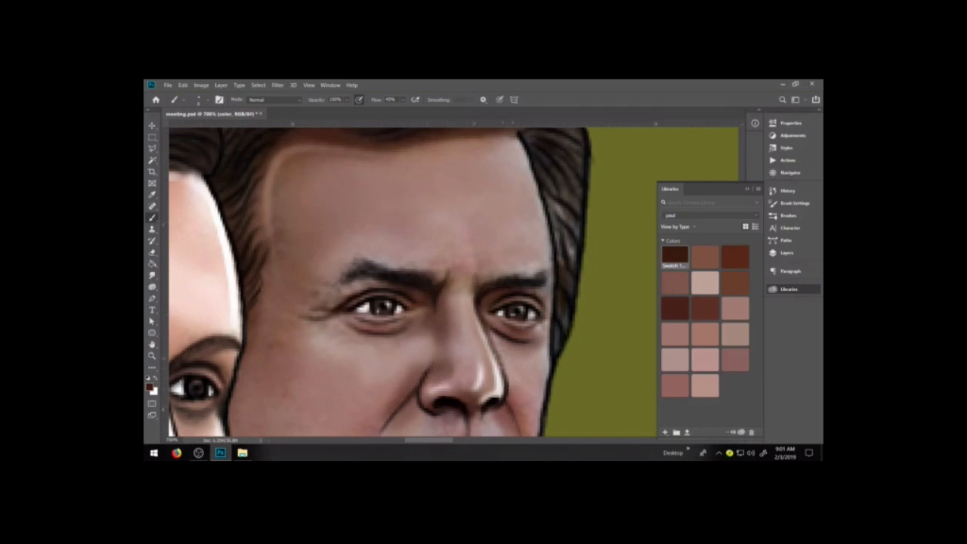
Shade the rear man's near cheek beside the smile line with the darkest brown swatch and an enlarged soft brush.
left_click_drag(436, 351, 437, 280)
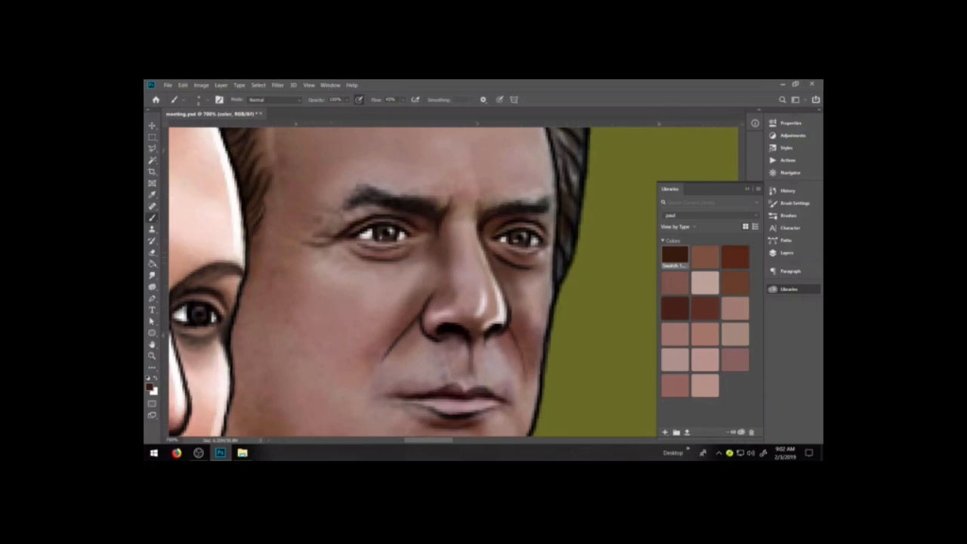
key("bracketright")
key("bracketright")
key("bracketright")
key("bracketright")
left_click_drag(365, 278, 319, 254)
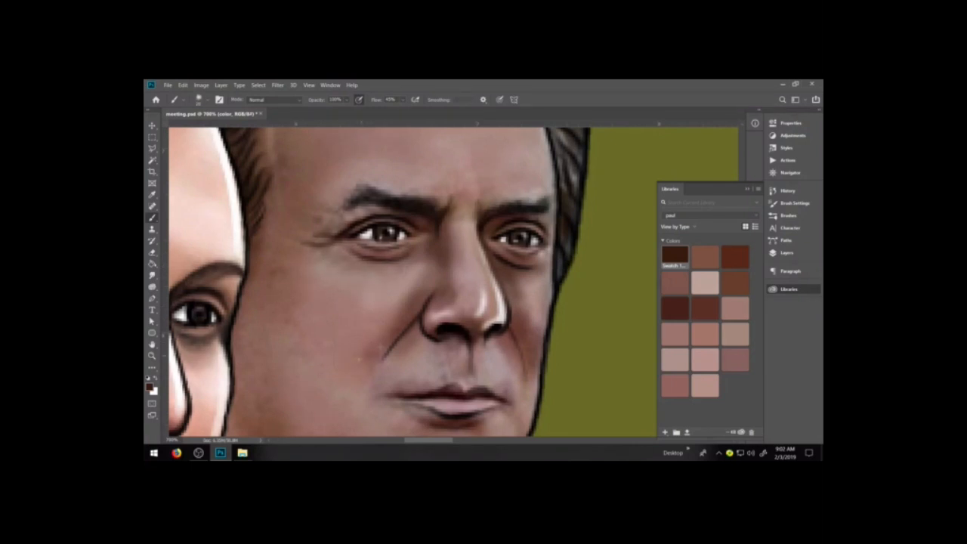
left_click_drag(361, 355, 364, 358)
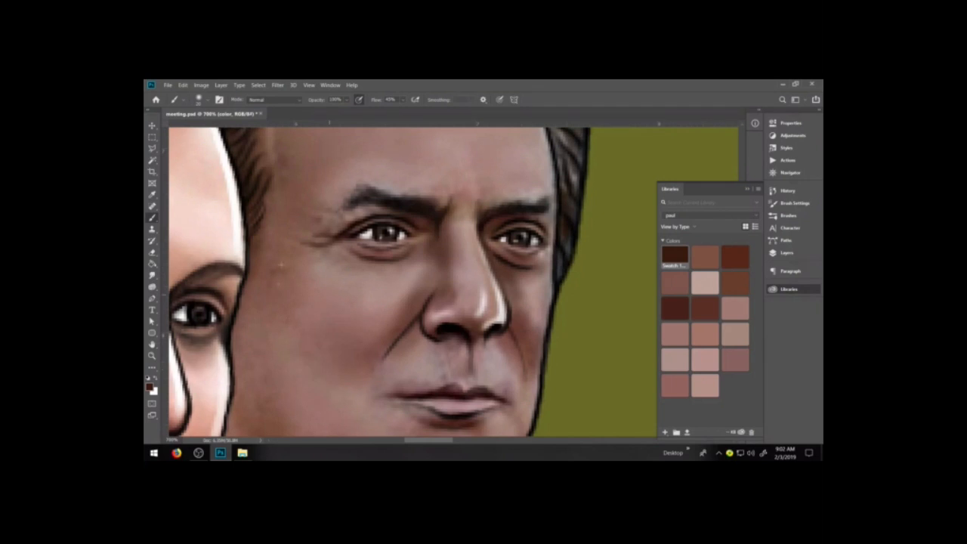
mouse_move(280, 272)
left_mouse_down()
mouse_move(272, 304)
mouse_move(287, 317)
mouse_move(271, 311)
left_mouse_up()
key("ctrl+z")
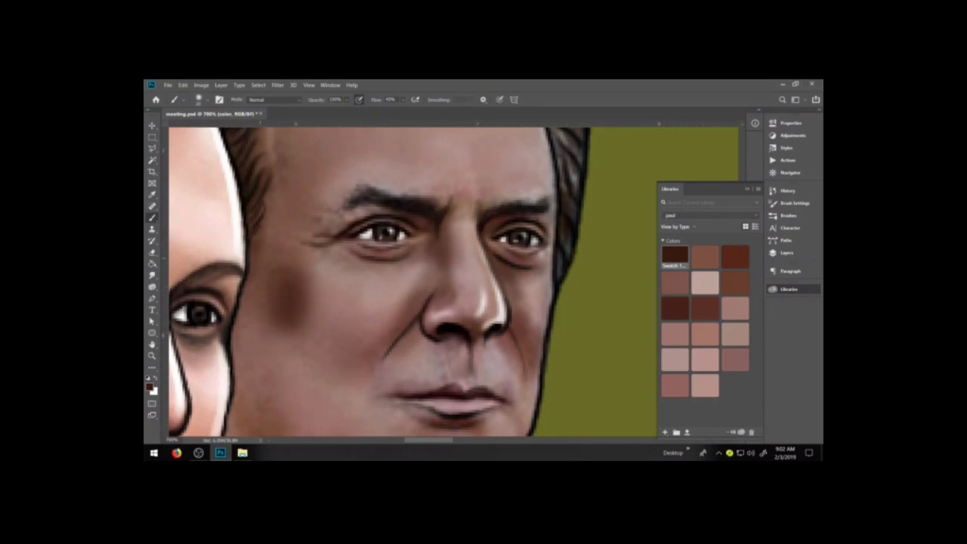
key("ctrl+z")
key("ctrl+z")
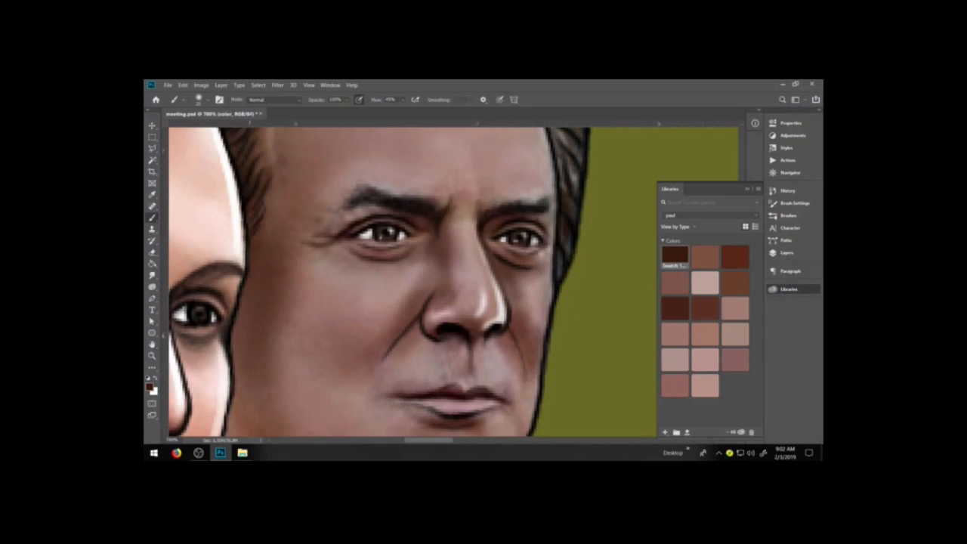
Darken the outer side of the rear man's face and the hollow of his near cheek with soft dark brown strokes.
key("ctrl+minus")
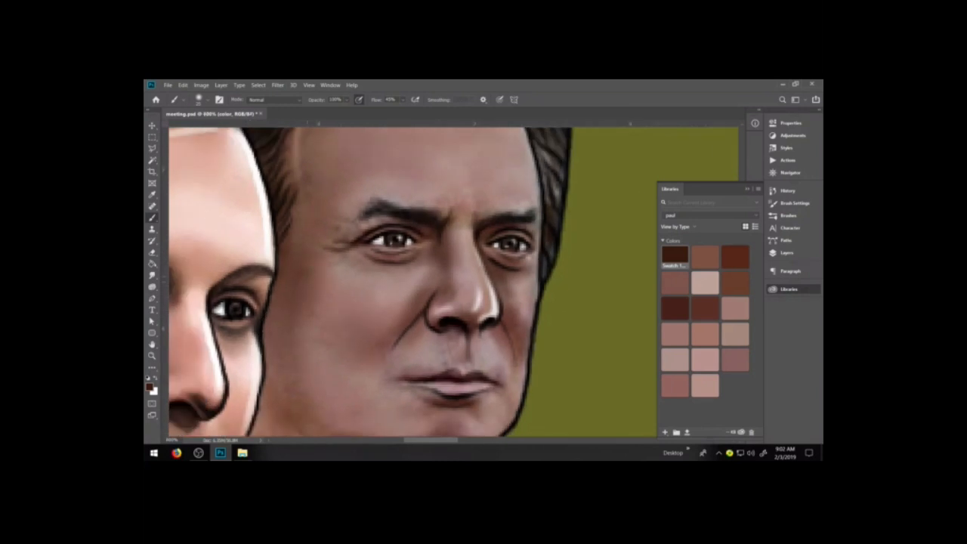
left_click_drag(308, 338, 314, 368)
left_click_drag(289, 305, 287, 380)
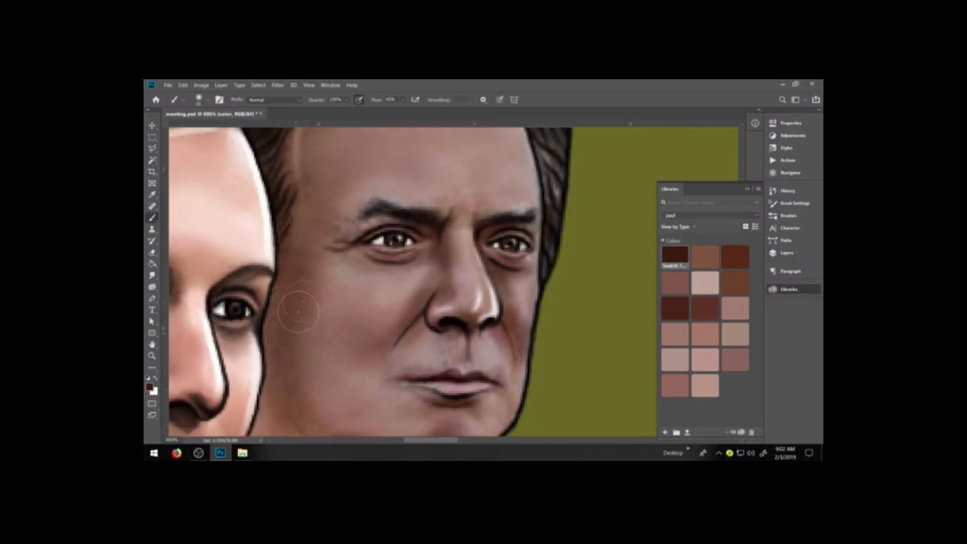
left_click_drag(300, 309, 323, 396)
mouse_move(359, 363)
left_mouse_down()
mouse_move(348, 320)
mouse_move(355, 385)
mouse_move(340, 351)
left_mouse_up()
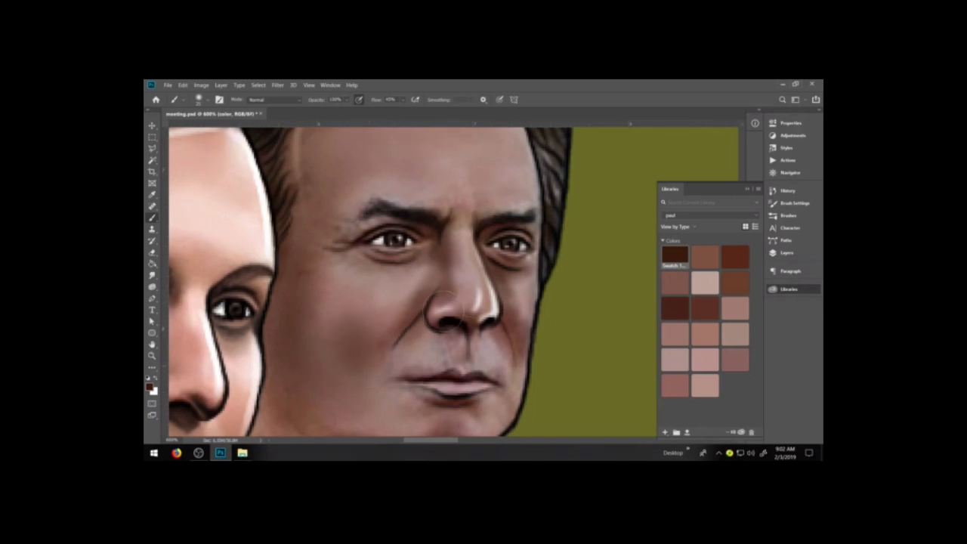
Blend the rear man's lower cheek toward the jaw with the salmon pink library swatch.
left_click_drag(429, 358, 436, 309)
left_click(704, 333)
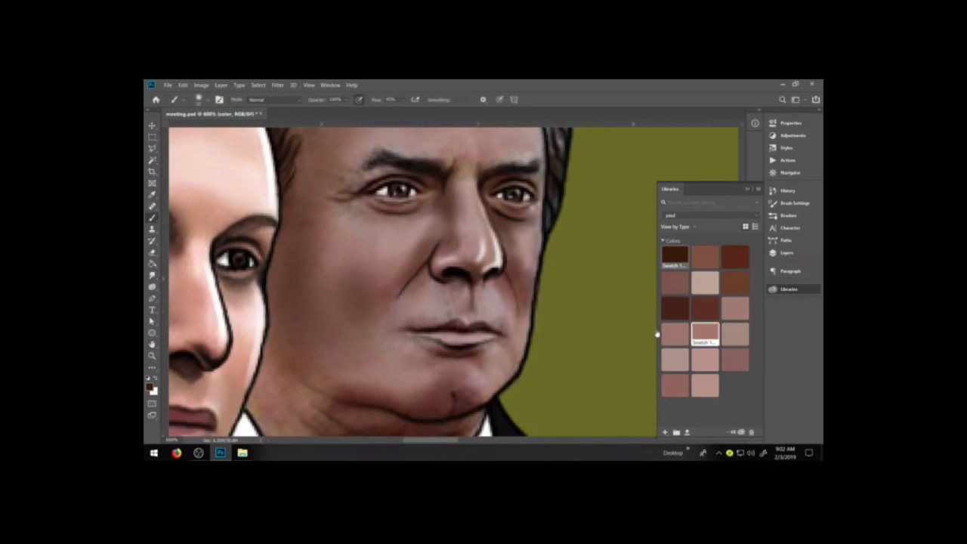
mouse_move(309, 291)
left_mouse_down()
mouse_move(343, 333)
mouse_move(366, 333)
mouse_move(355, 344)
left_mouse_up()
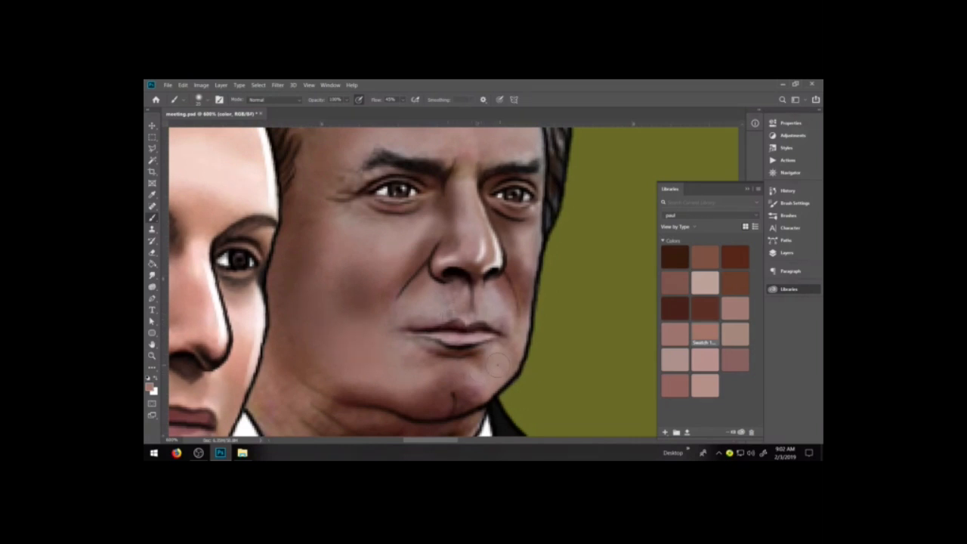
key("bracketleft")
key("bracketleft")
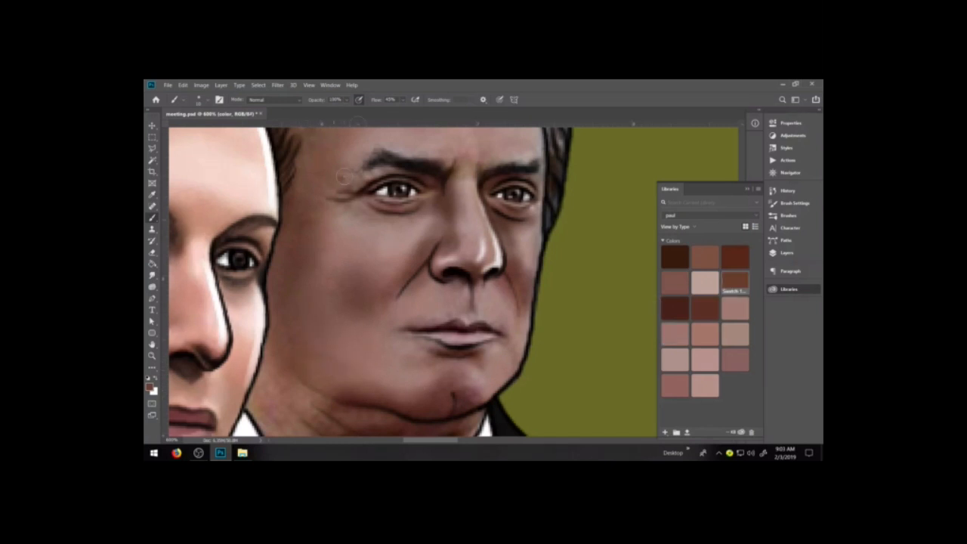
Lower the brush opacity to 38% and enlarge the brush for shading the cheek with the reddish-brown library swatch.
left_click(347, 100)
left_click(348, 352)
key("bracketright")
key("bracketright")
key("bracketright")
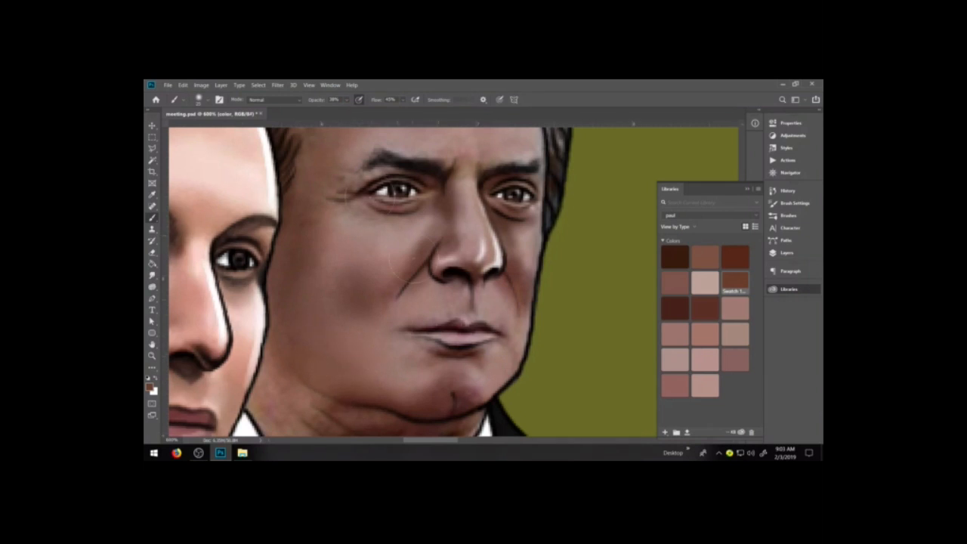
Set the brush to Multiply at 20% opacity and shade the rear man's outer cheek and jaw with the reddish brown.
left_click(269, 98)
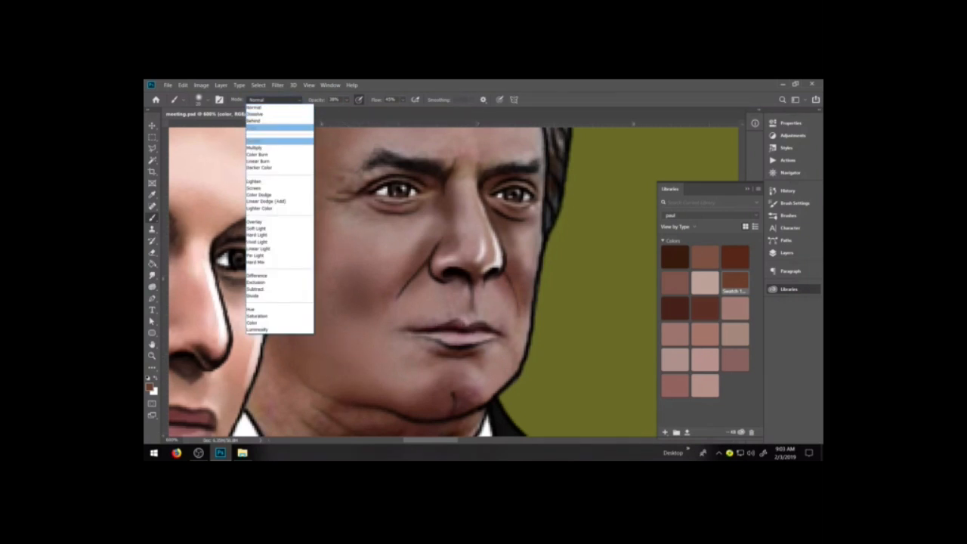
left_click(255, 148)
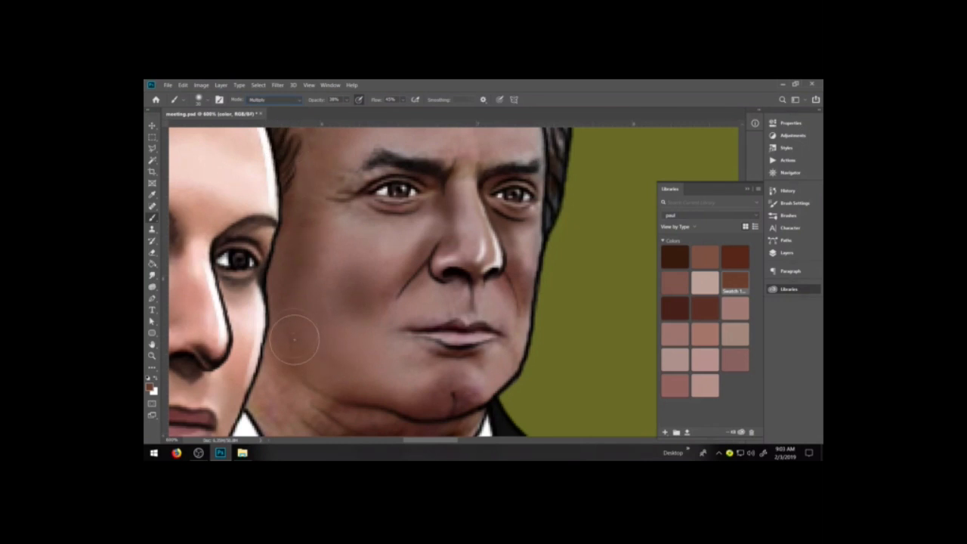
left_click(346, 99)
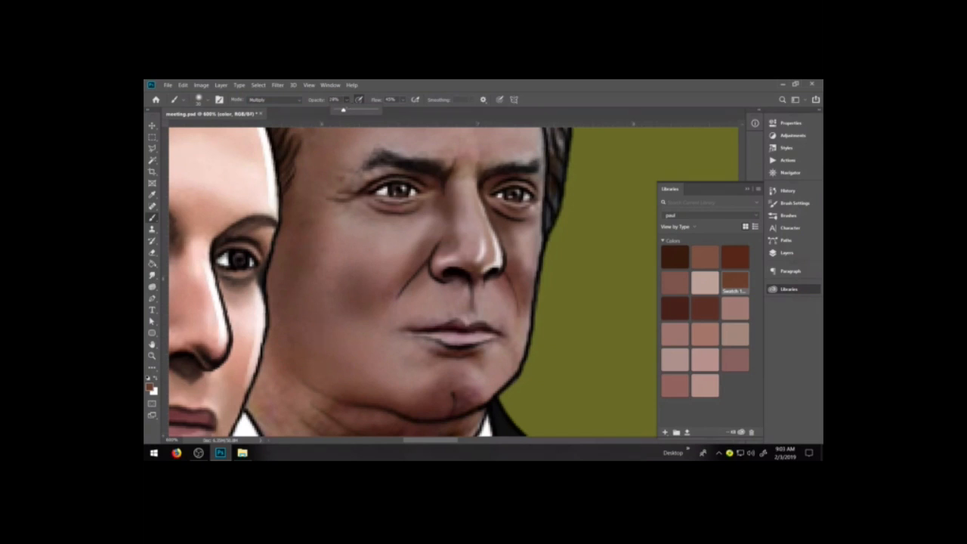
left_click_drag(343, 109, 345, 109)
type("25")
mouse_move(306, 333)
left_mouse_down()
mouse_move(348, 374)
mouse_move(381, 368)
mouse_move(309, 308)
left_mouse_up()
key("m")
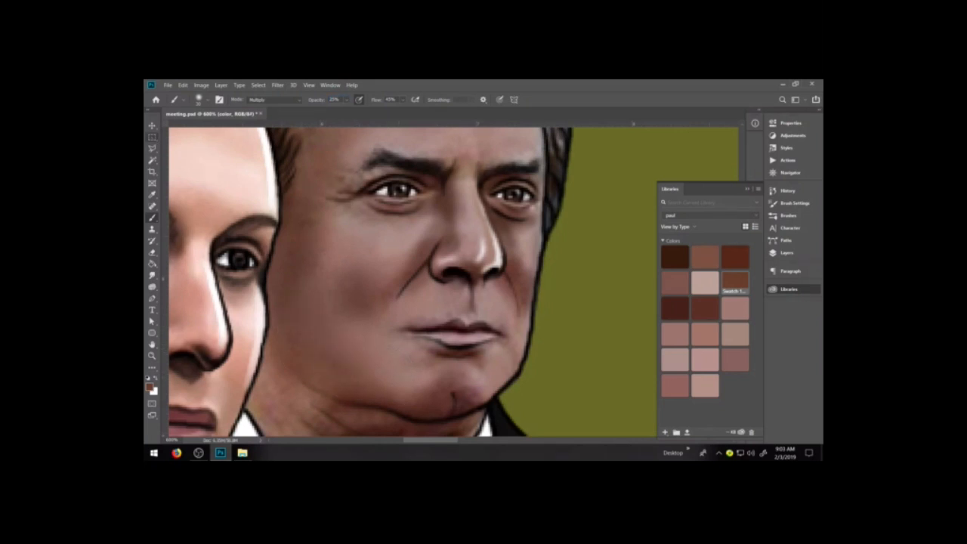
key("b")
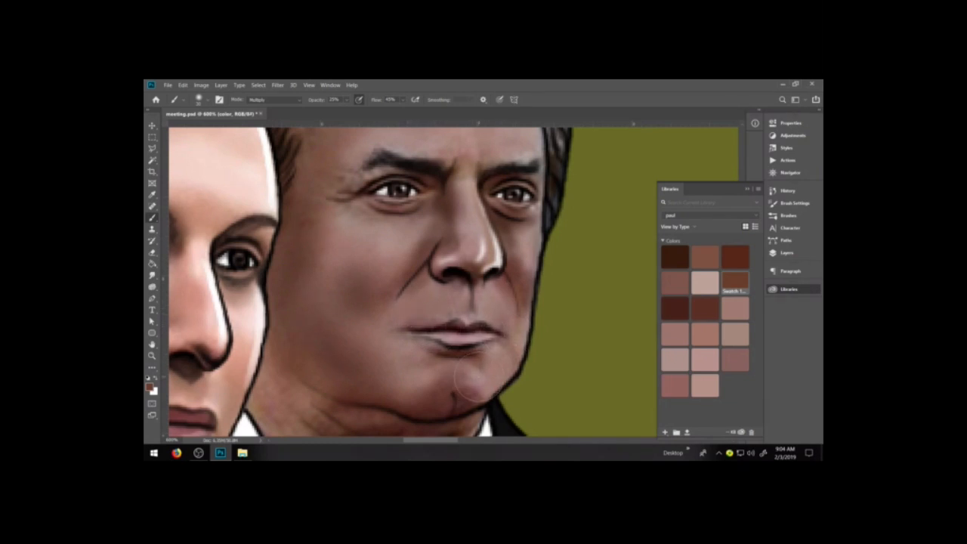
Shade the rear man's temple and the side of his face beside the near eye with a much smaller Multiply brush.
left_click_drag(447, 276, 484, 345)
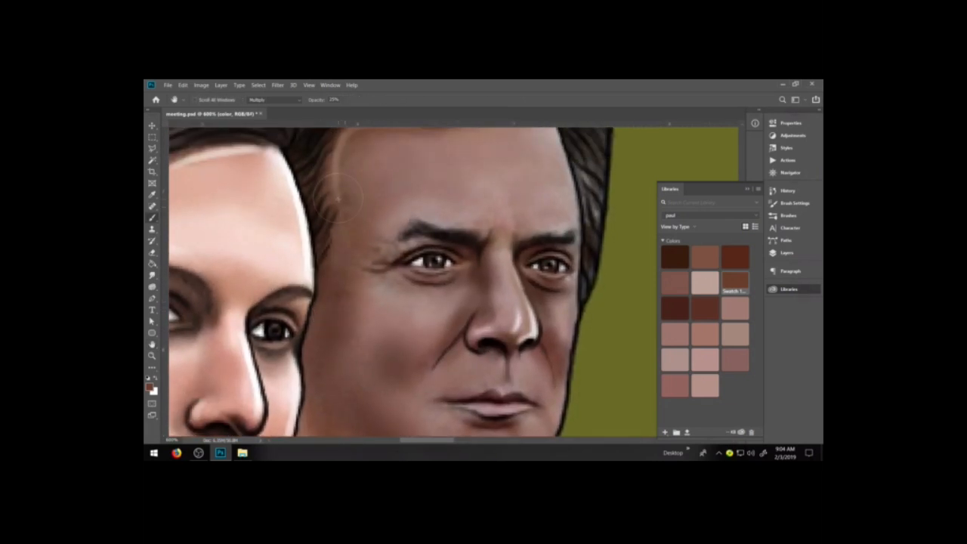
key("bracketleft")
key("bracketleft")
key("bracketleft")
key("bracketleft")
key("bracketleft")
key("bracketleft")
key("bracketleft")
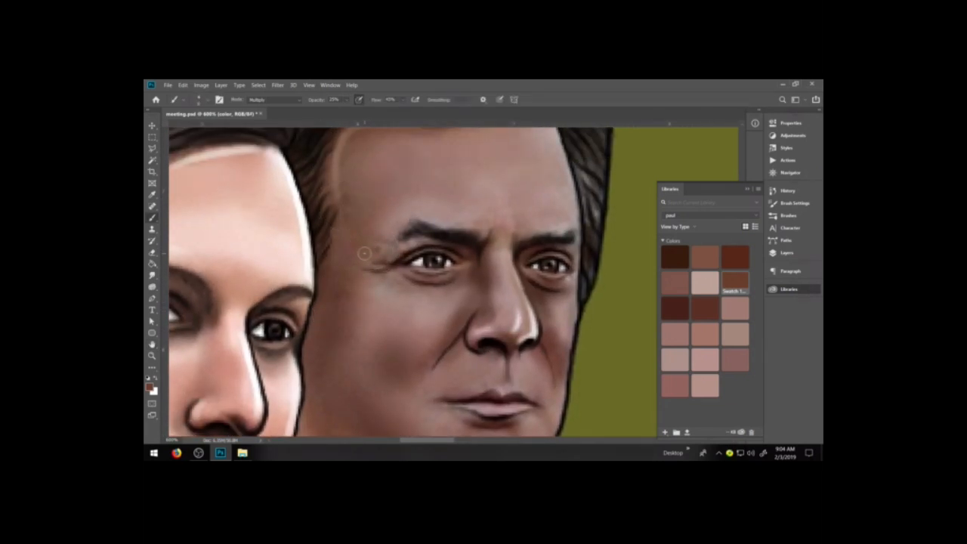
left_click(342, 290, "alt")
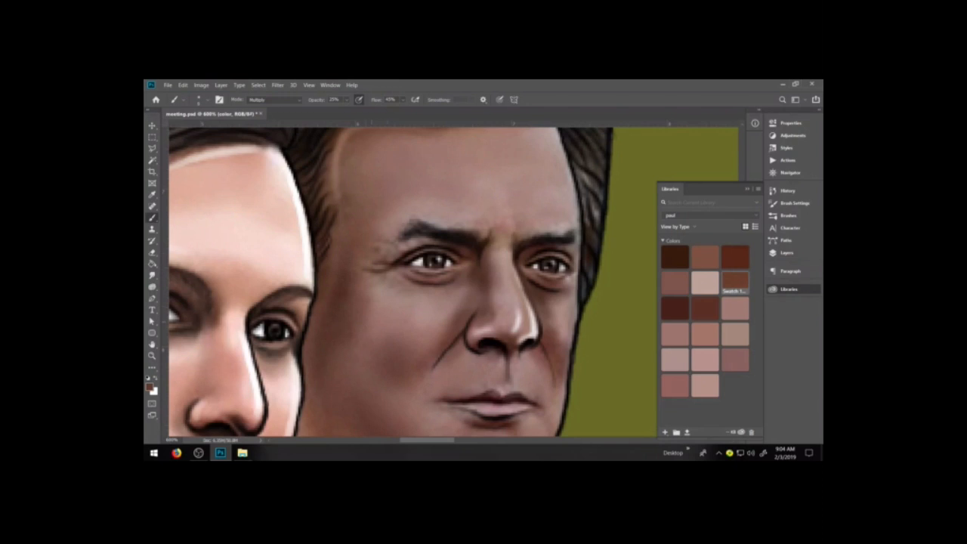
left_click_drag(384, 296, 374, 377)
key("ctrl+z")
key("space")
mouse_move(389, 370)
left_mouse_down()
mouse_move(400, 274)
mouse_move(389, 266)
left_mouse_up()
key("space")
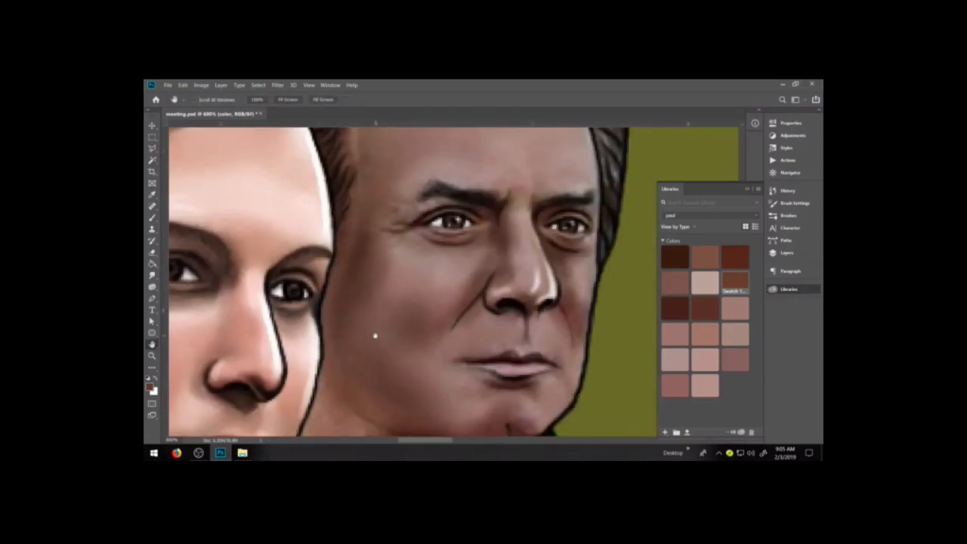
Shade the side of the rear man's neck above the collar with the darkest brown swatch.
key("b")
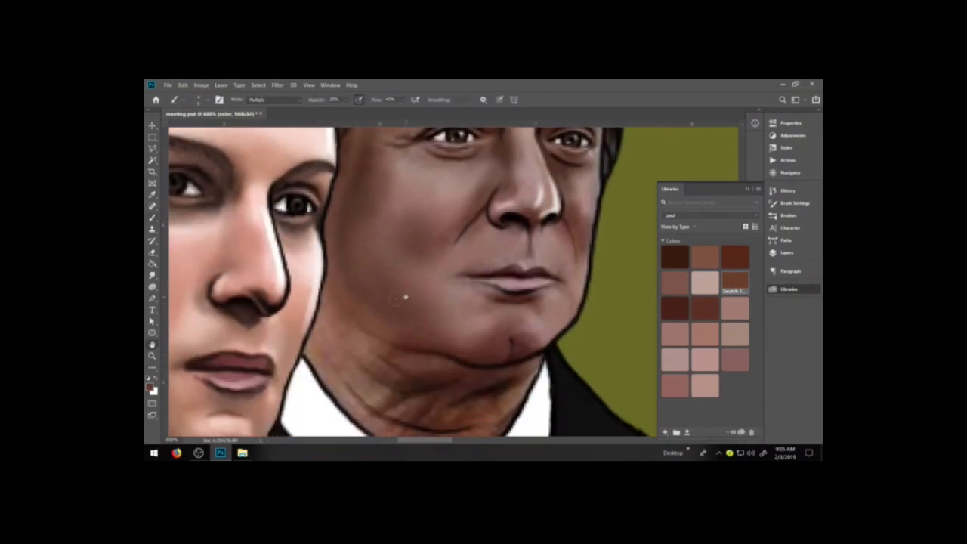
key("b")
left_click(674, 257)
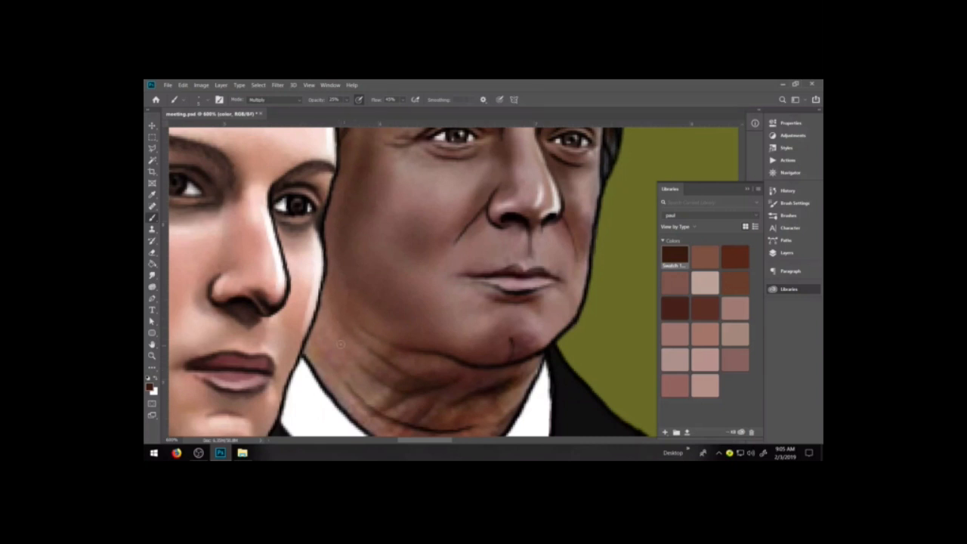
left_click_drag(328, 354, 382, 404)
Reset the color to black and shade the rear man's neck beside the middle man's jaw and along the white collar at 20% opacity.
key("d")
left_click_drag(310, 352, 328, 278)
left_click(346, 99)
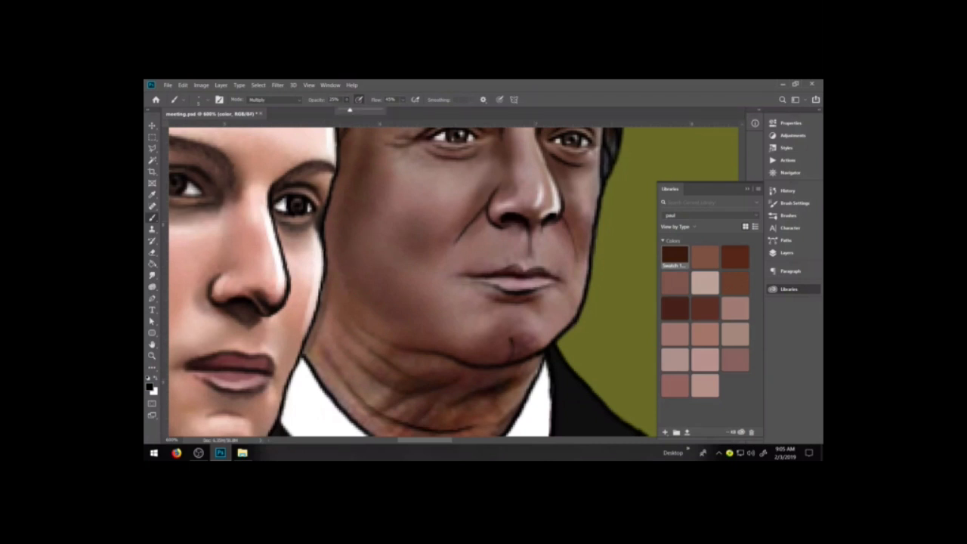
left_click_drag(307, 352, 326, 380)
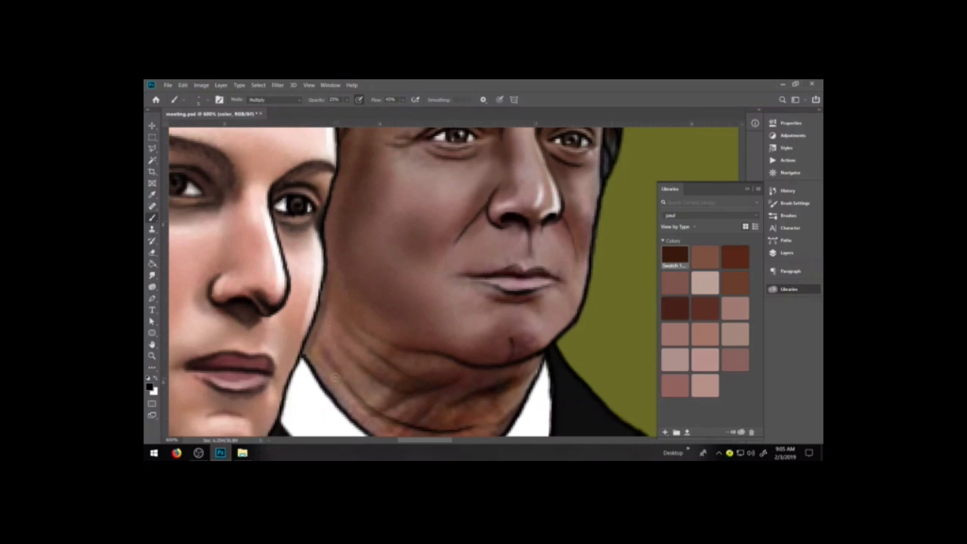
mouse_move(336, 386)
left_mouse_down()
mouse_move(318, 325)
mouse_move(312, 357)
mouse_move(331, 266)
mouse_move(313, 352)
mouse_move(308, 344)
mouse_move(327, 389)
mouse_move(337, 252)
mouse_move(320, 369)
left_mouse_up()
mouse_move(343, 409)
left_mouse_down()
mouse_move(310, 341)
mouse_move(317, 364)
mouse_move(328, 215)
mouse_move(291, 368)
left_mouse_up()
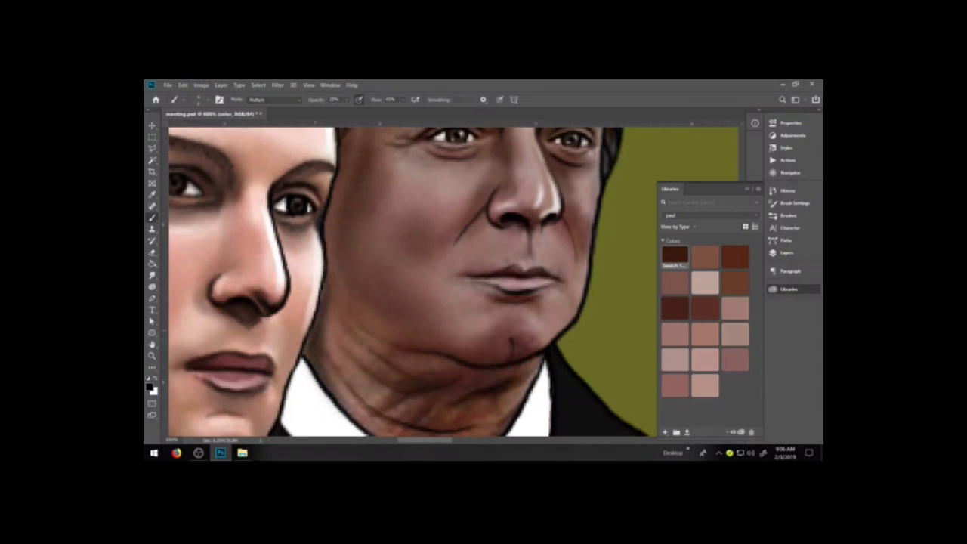
key("bracketright")
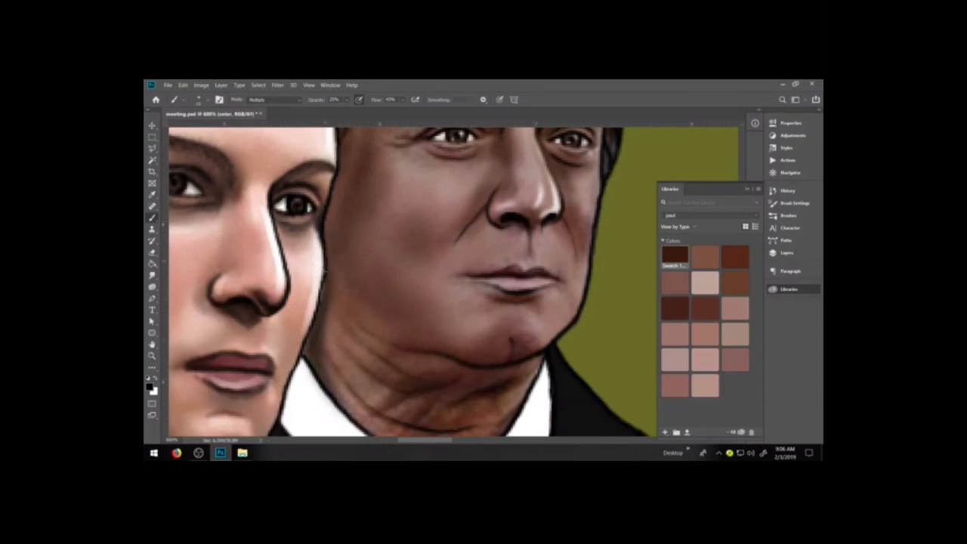
left_click_drag(317, 283, 314, 305)
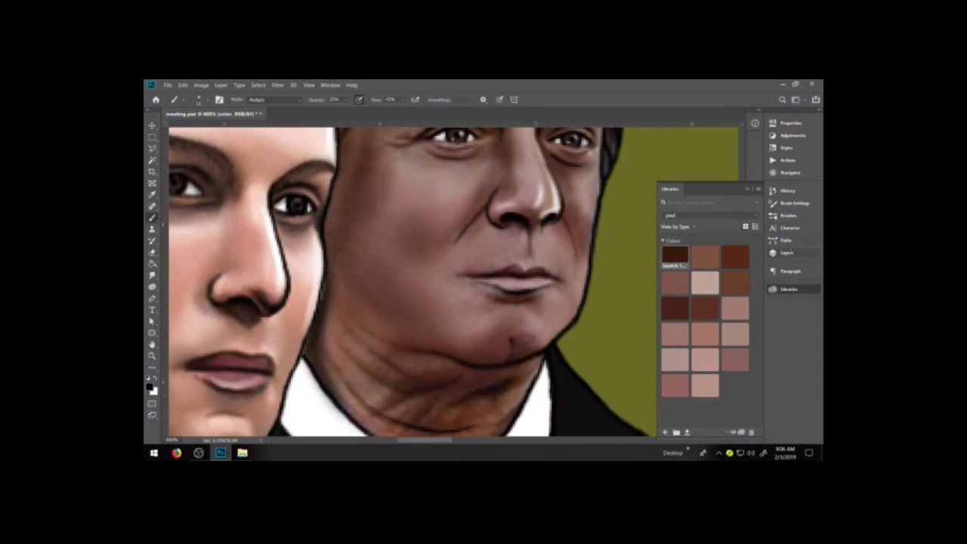
Clean up the edge where the middle man's jaw meets the rear man's collar with the Eraser on the jared group's base layer.
left_click(785, 252)
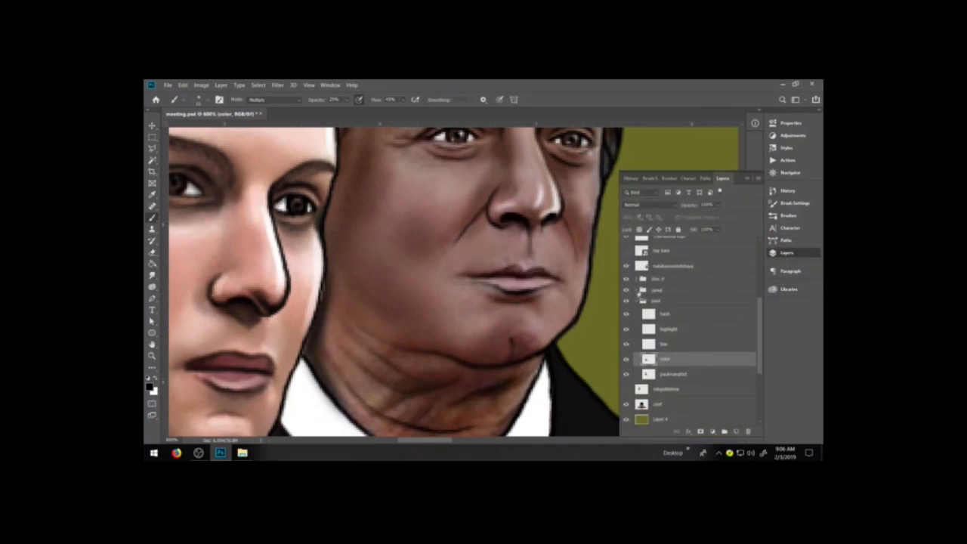
left_click(638, 290)
left_click(669, 378)
key("e")
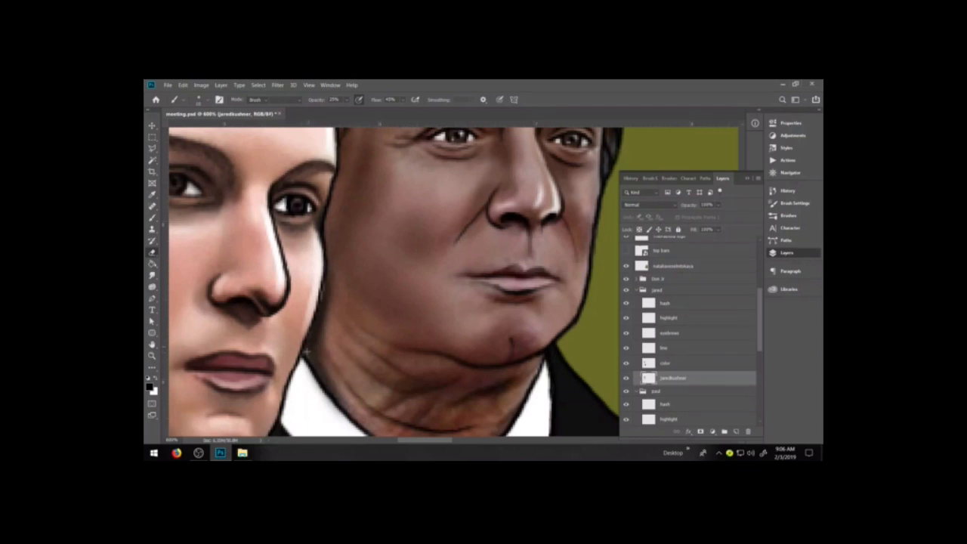
key("e")
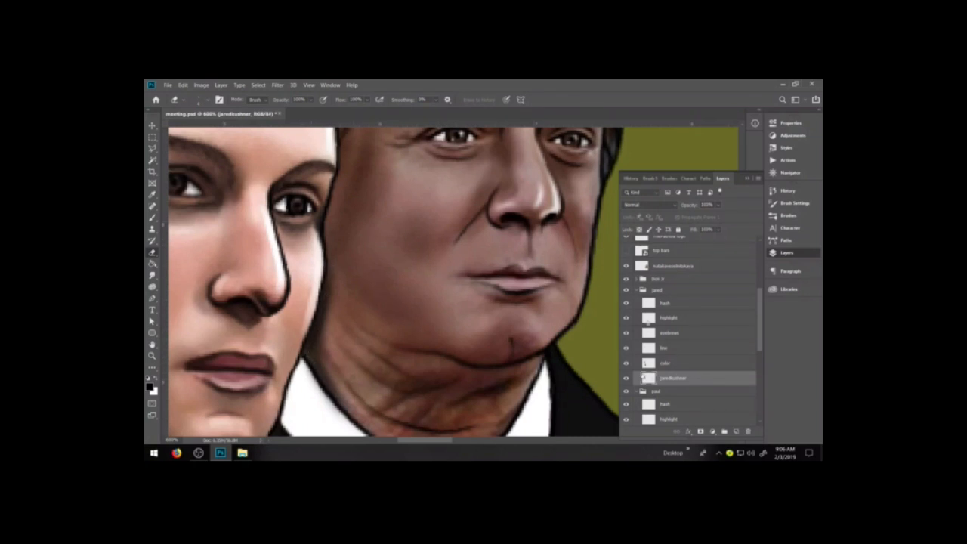
Touch up the collar corner beside the middle man's jaw in black on the paul group's base layer, using a Normal brush at 100% opacity.
left_click(641, 291)
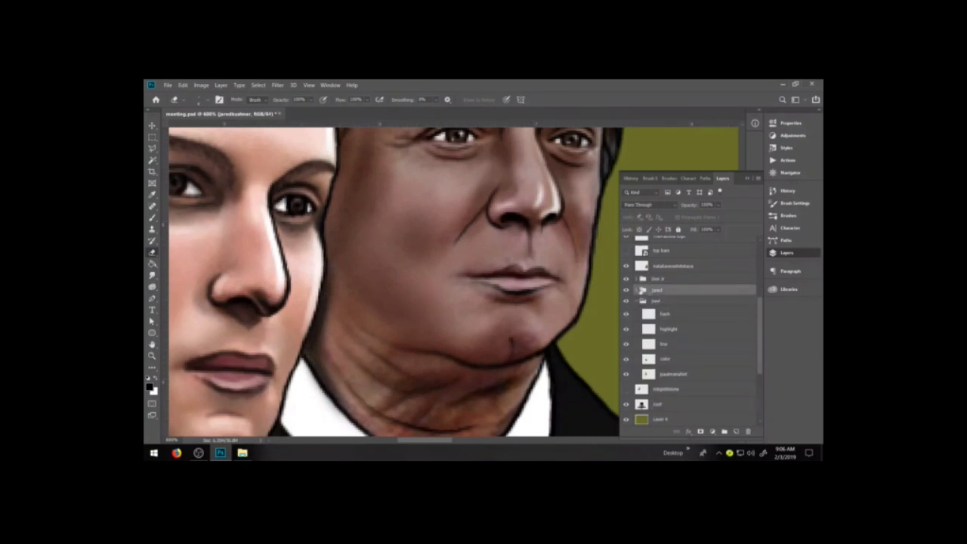
left_click(672, 376)
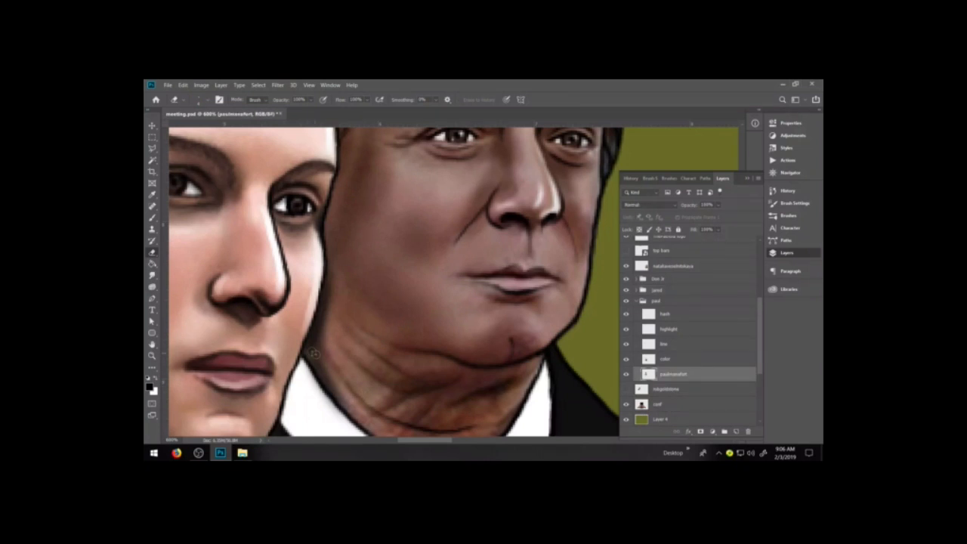
key("b")
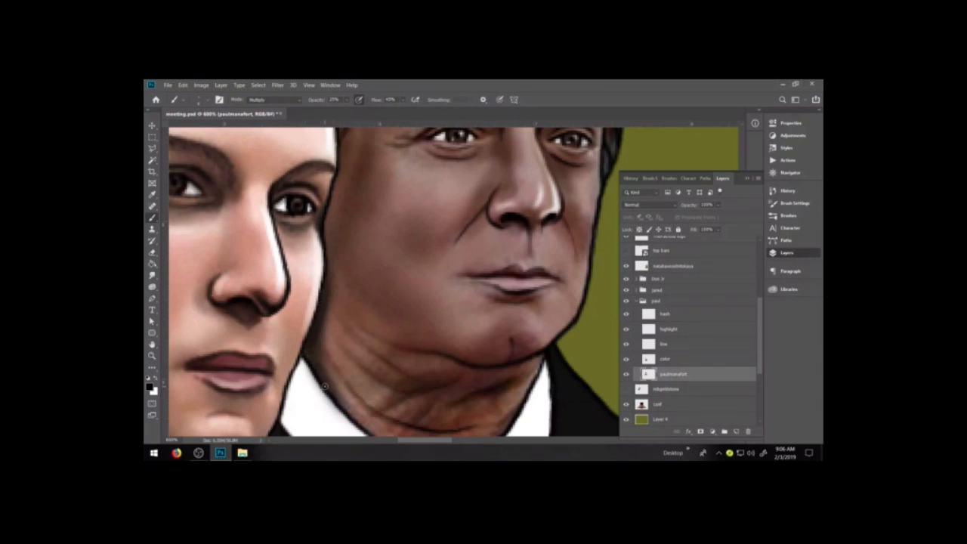
left_click(269, 99)
left_click(261, 106)
left_click(346, 99)
left_click(304, 352)
Highlight the rear man's lower forehead around the brows with the pale pink library swatch.
key("ctrl+minus")
key("ctrl+minus")
key("ctrl+minus")
key("ctrl+minus")
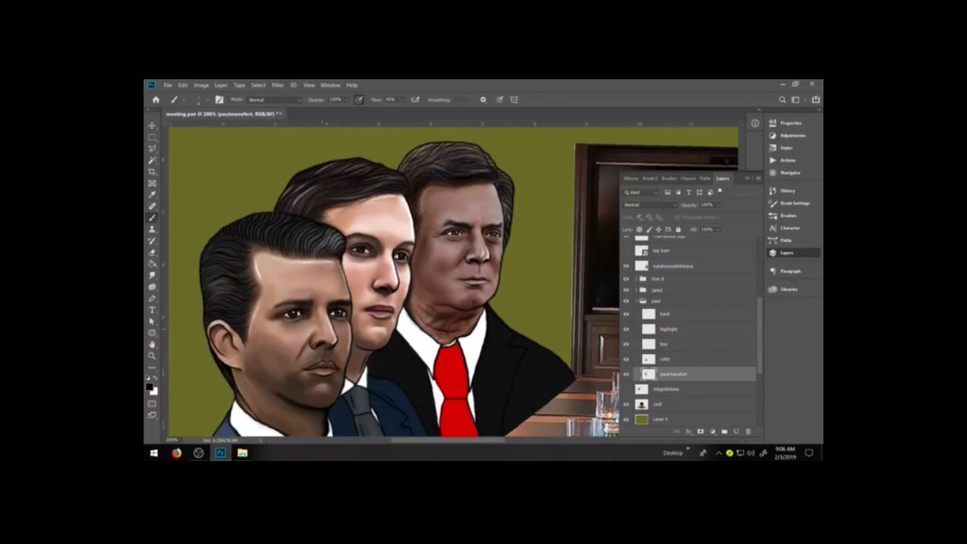
key("ctrl+plus")
key("ctrl+plus")
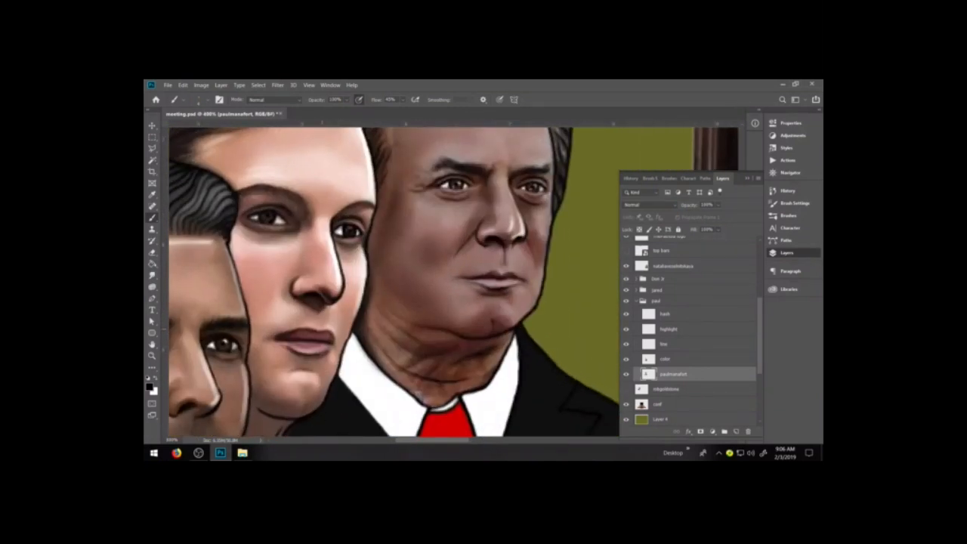
scroll(454, 287, "up", 3)
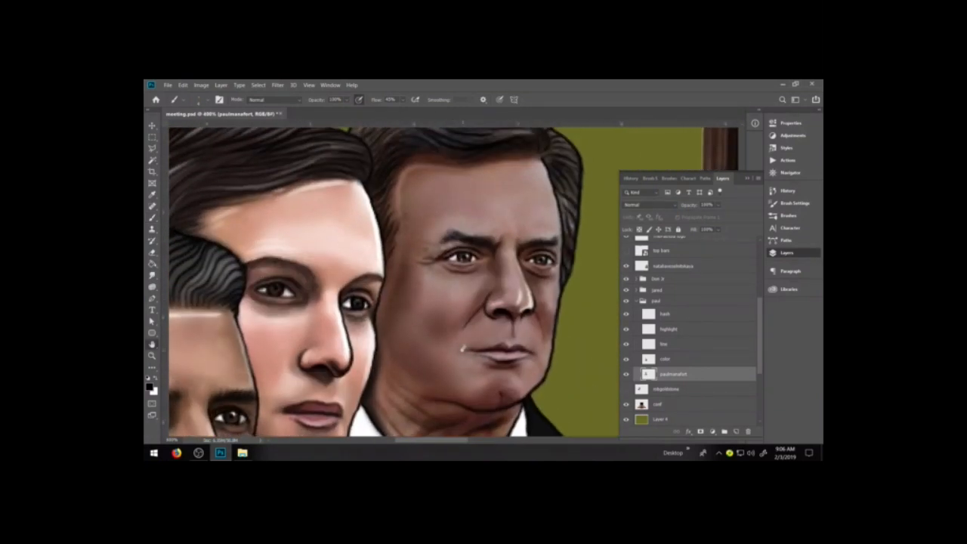
key("h")
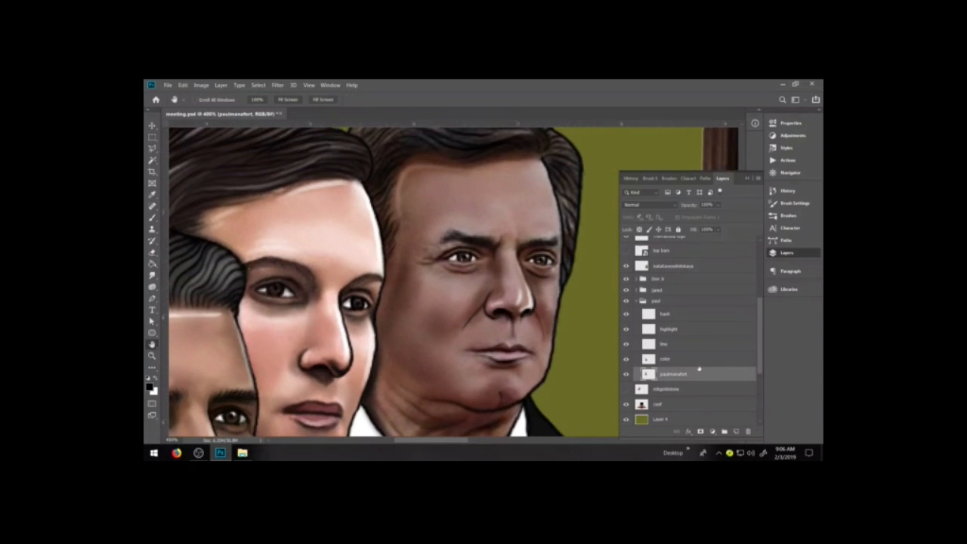
left_click(788, 289)
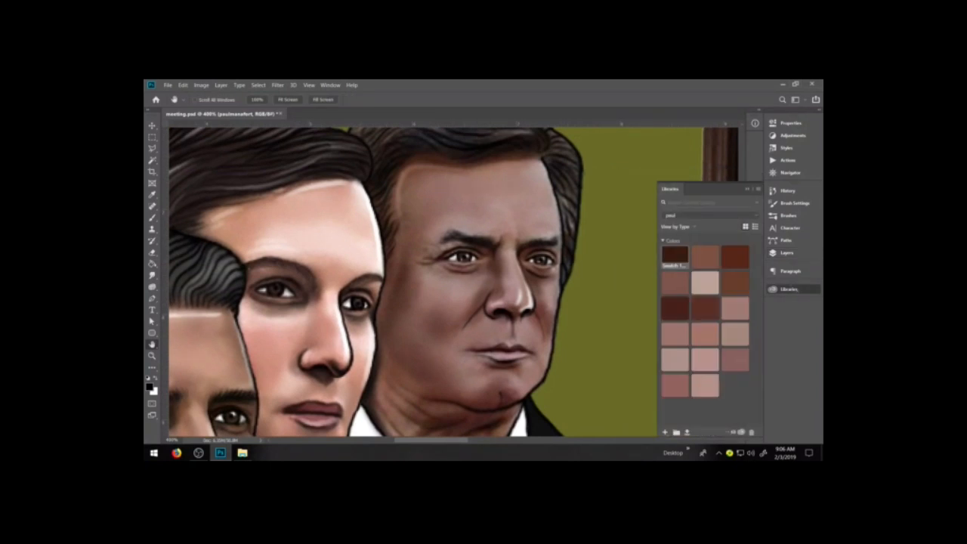
left_click(705, 333)
key("b")
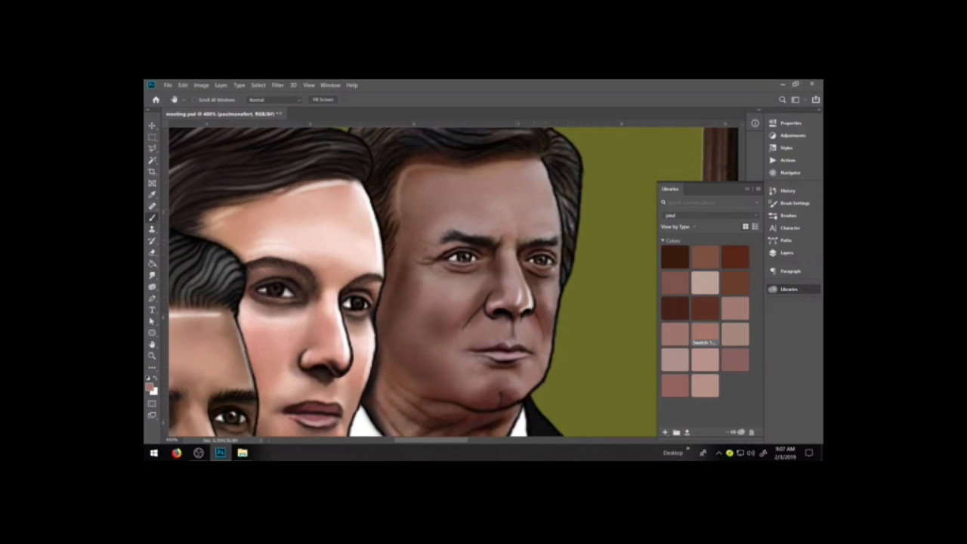
key("b")
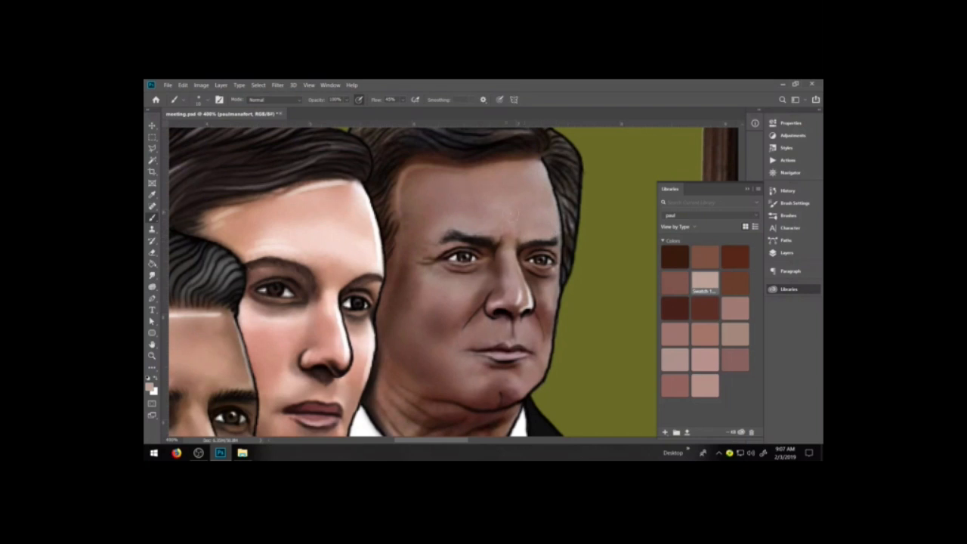
left_click_drag(482, 240, 489, 235)
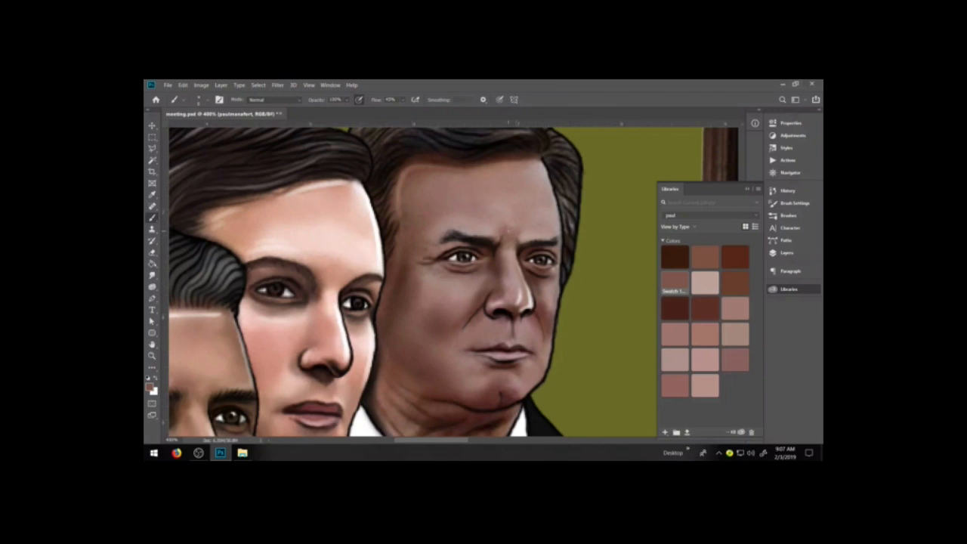
Darken the rear man's frown crease and both eyebrows with the darkest brown library swatch.
left_click(675, 257)
left_click(508, 241)
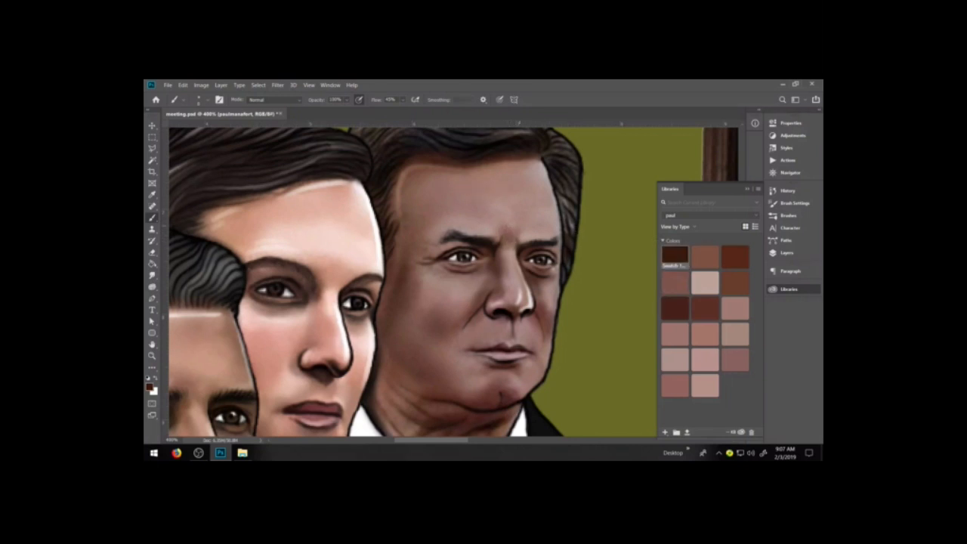
left_click(510, 237)
left_click_drag(441, 238, 452, 231)
left_click_drag(539, 243, 554, 240)
mouse_move(450, 237)
left_mouse_down()
mouse_move(465, 237)
mouse_move(449, 230)
mouse_move(444, 240)
left_mouse_up()
left_click_drag(551, 239, 557, 239)
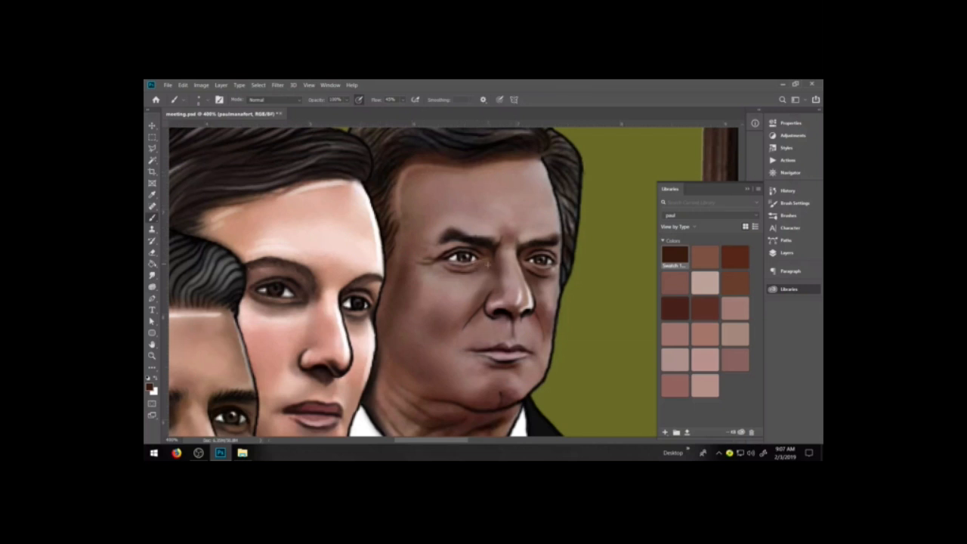
left_click(553, 240)
Darken both of the middle man's eyebrows in dark brown and black on the jared group's color layer.
left_click(786, 252)
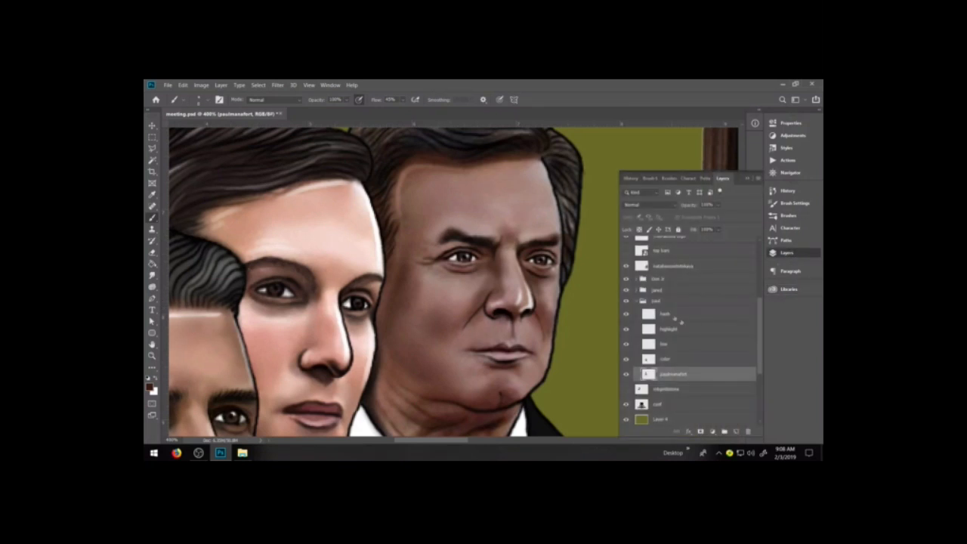
left_click(637, 301)
left_click(637, 290)
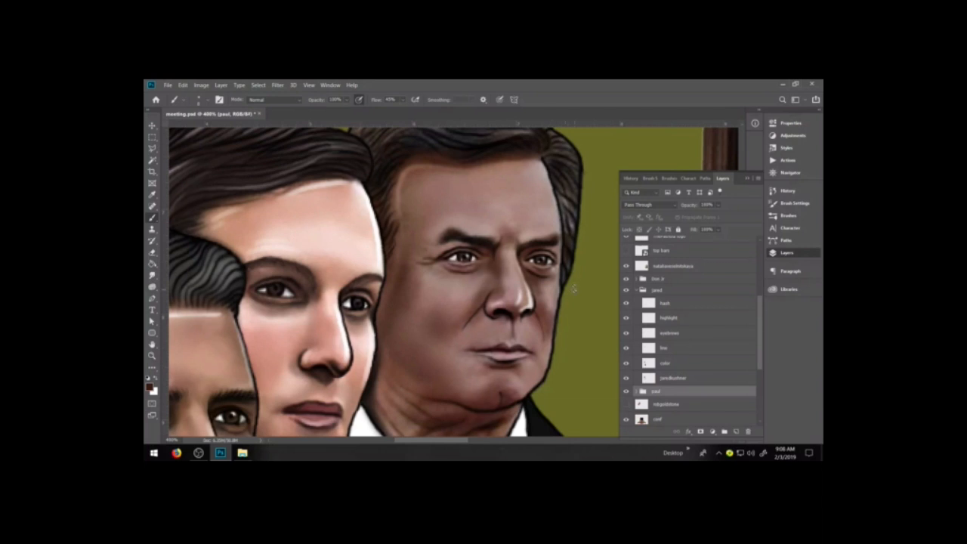
left_click(673, 363)
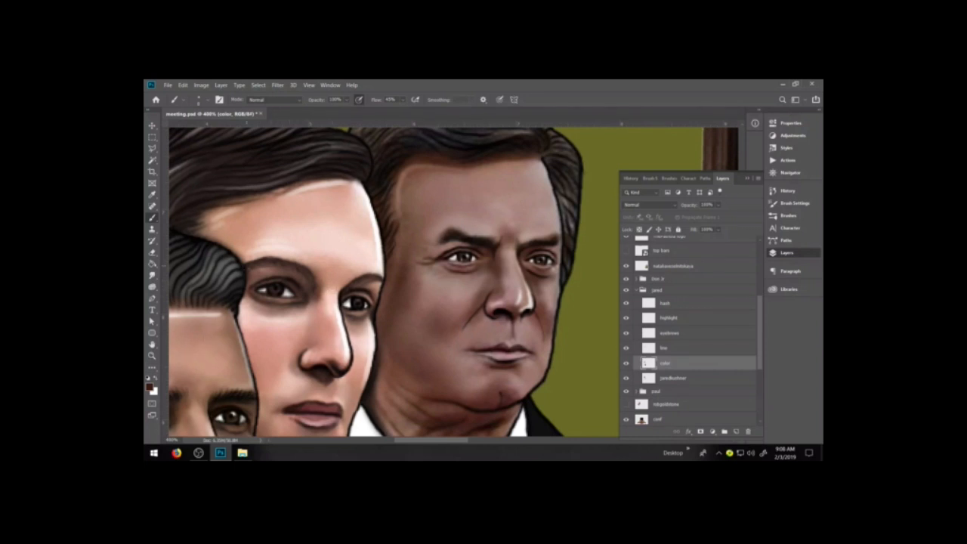
left_click_drag(250, 264, 267, 258)
left_click_drag(352, 281, 374, 274)
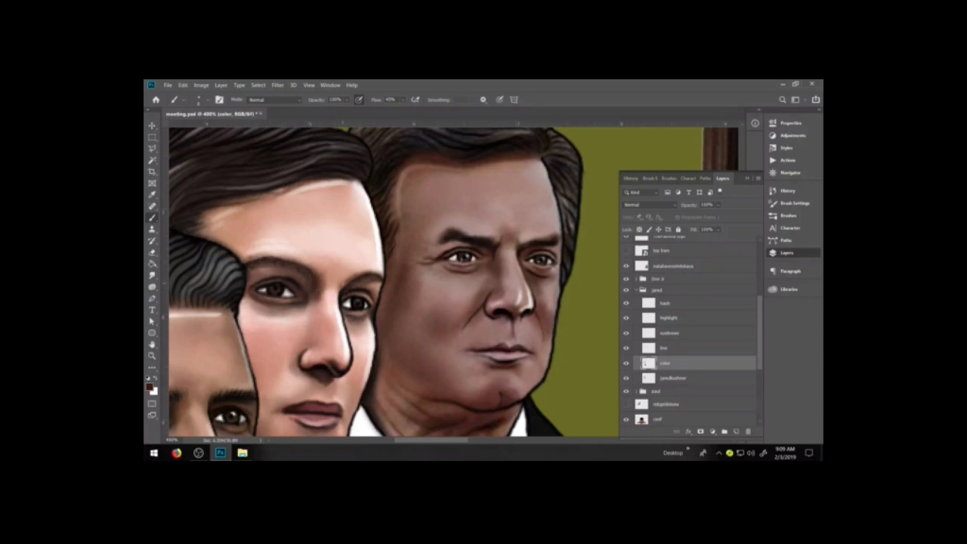
key("d")
left_click_drag(253, 261, 294, 265)
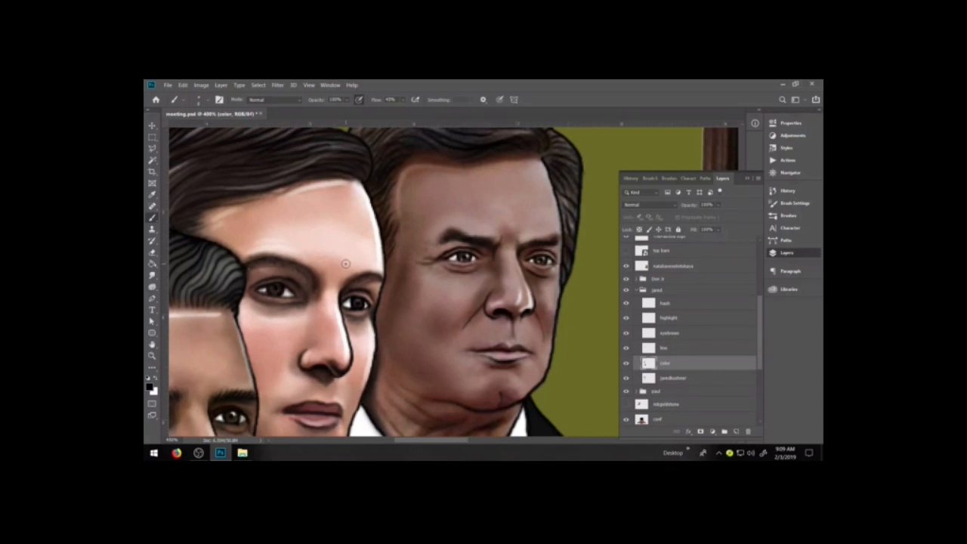
Set the Smudge tool to 100% strength and smudge the outer end of the middle man's far eyebrow.
key("r")
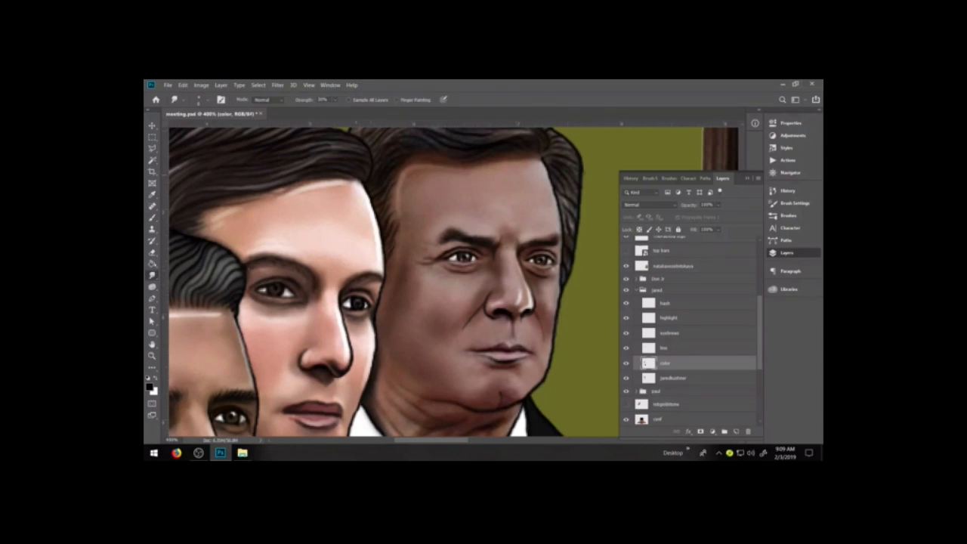
left_click(335, 99)
left_click(376, 288)
right_click(152, 275)
left_click(197, 292)
left_click(334, 100)
left_click_drag(341, 110, 353, 110)
left_click(379, 277)
Smudge the line beside the middle man's far eyebrow on the jared group's line layer.
left_click(668, 377)
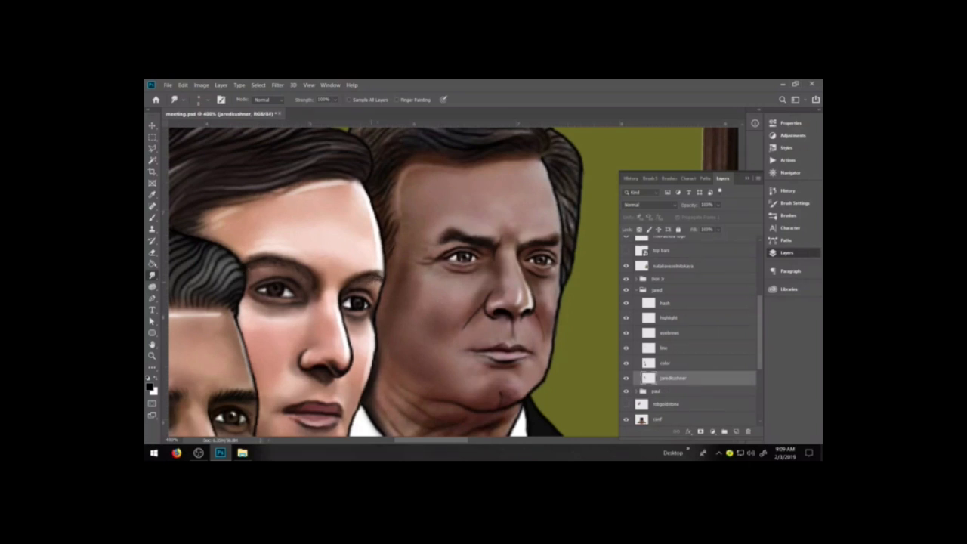
left_click(675, 348)
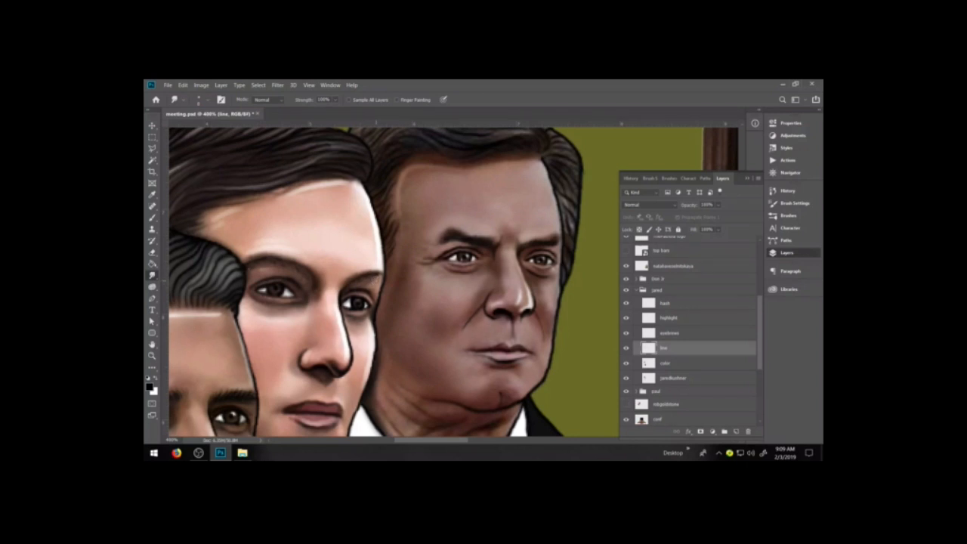
left_click_drag(370, 288, 369, 279)
Touch up the middle man's eyebrows in black with the Brush tool on the jared group's eyebrows layer.
key("b")
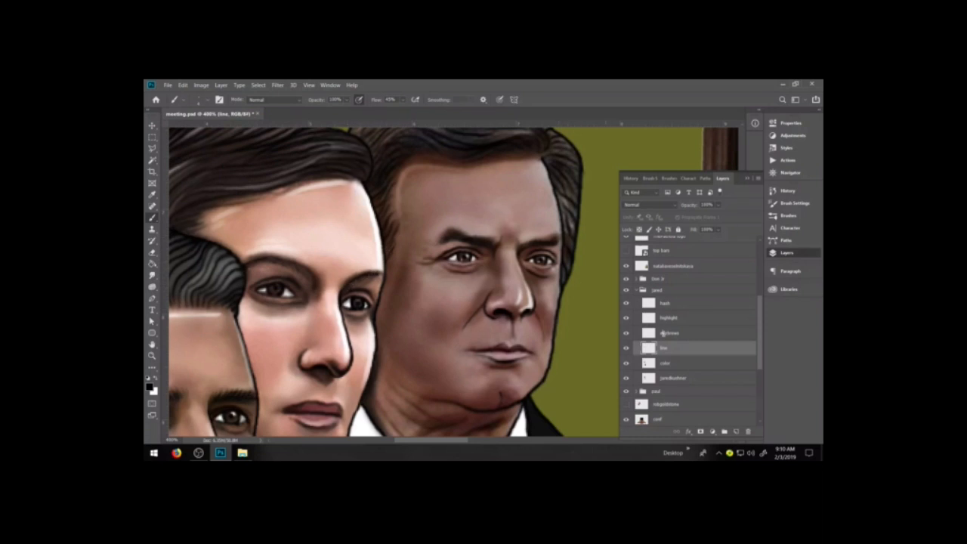
left_click(675, 305)
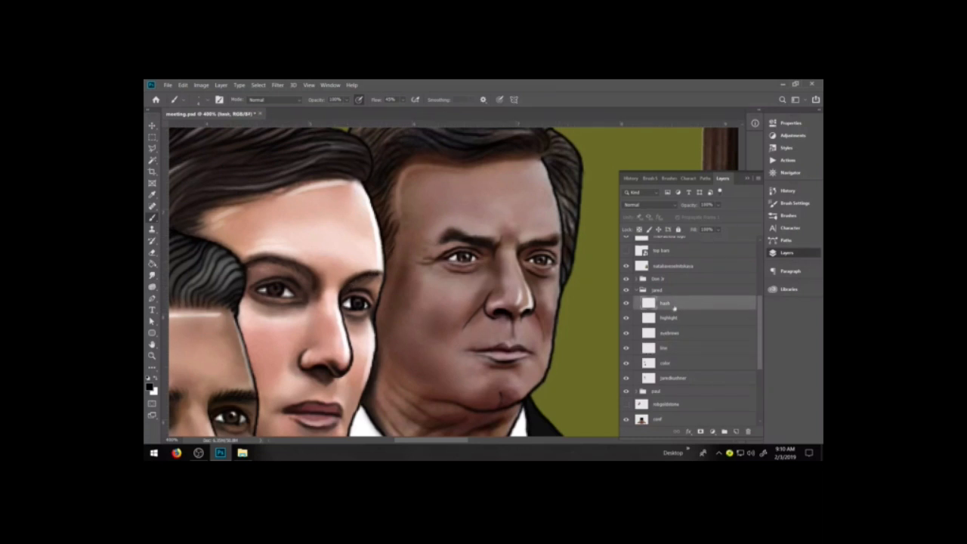
left_click(672, 333)
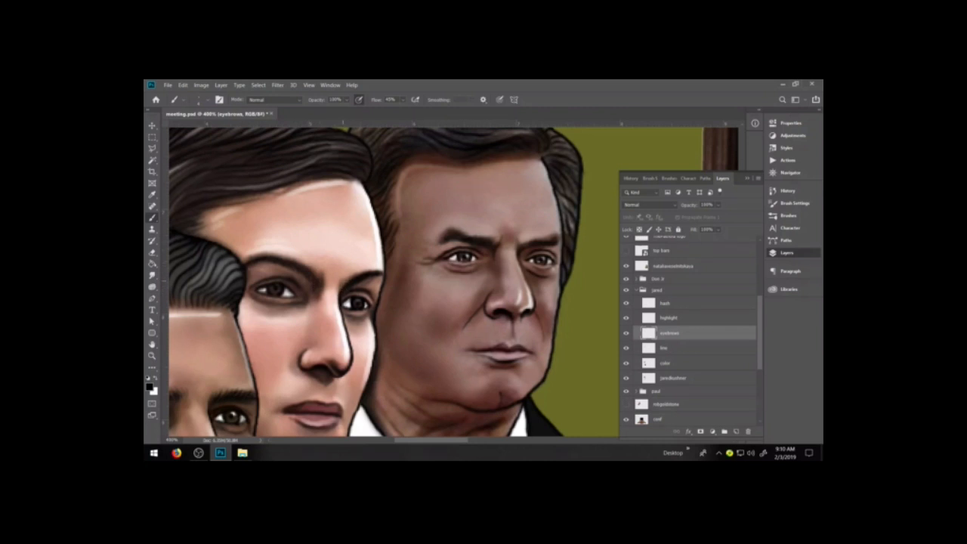
key("e")
key("b")
key("r")
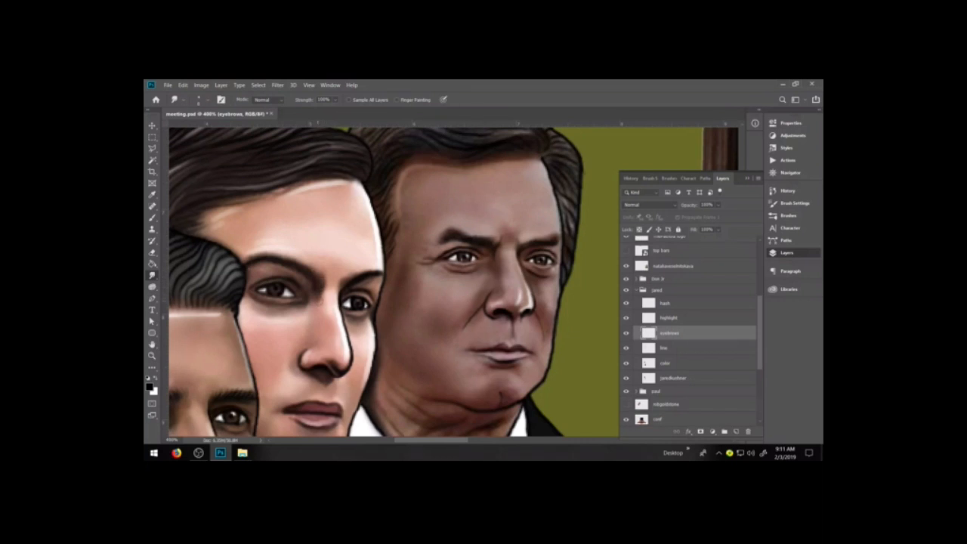
Set the Smudge strength to 52%, smudge the skin beside the middle man's nose bridge, and sample the pale pink skin tone for painting.
left_click(334, 100)
left_click_drag(346, 110, 325, 110)
left_click(321, 285)
key("i")
left_click(329, 296)
key("b")
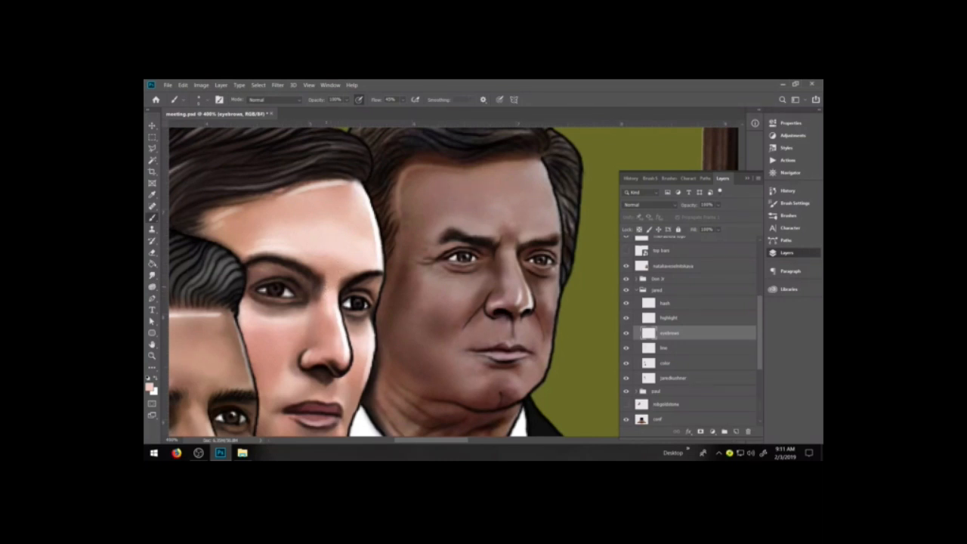
Thicken the outline of the middle man's far cheek in black and darken the skin beneath his near eye with sampled colors.
key("d")
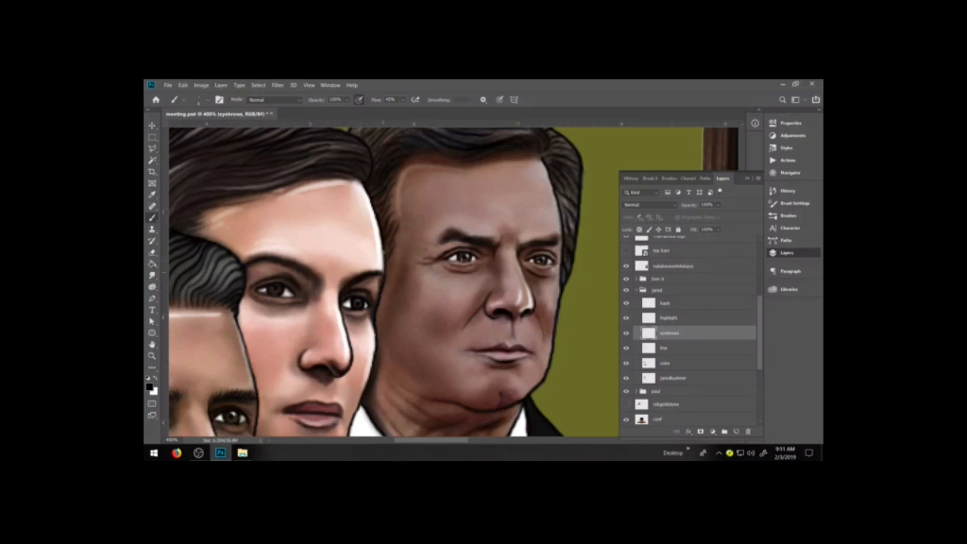
left_click_drag(376, 325, 374, 358)
key("i")
left_click(371, 321)
key("b")
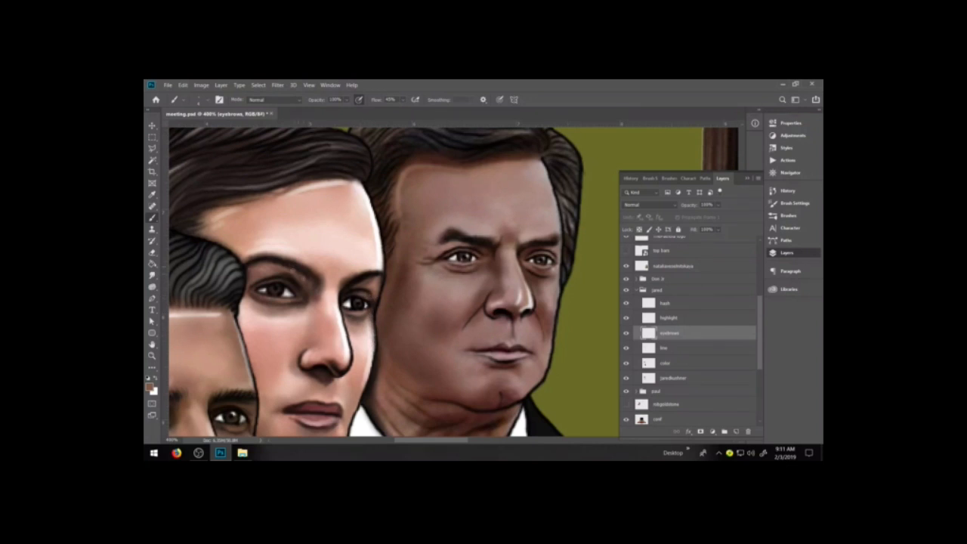
left_click(357, 295, "alt")
left_click_drag(257, 292, 291, 297)
Blend the shading around the middle man's near eye with the Smudge tool on the jared group's lower layers.
left_click(152, 276)
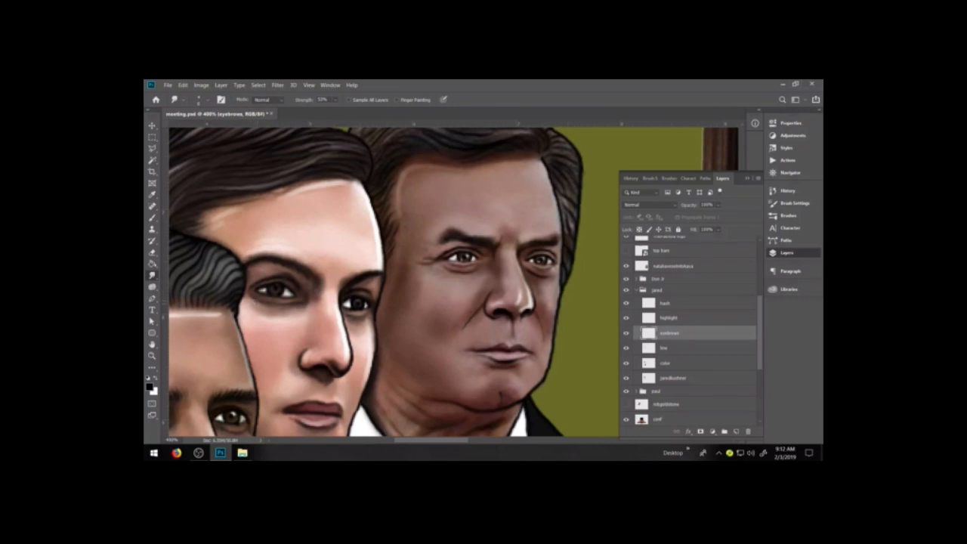
left_click(670, 362)
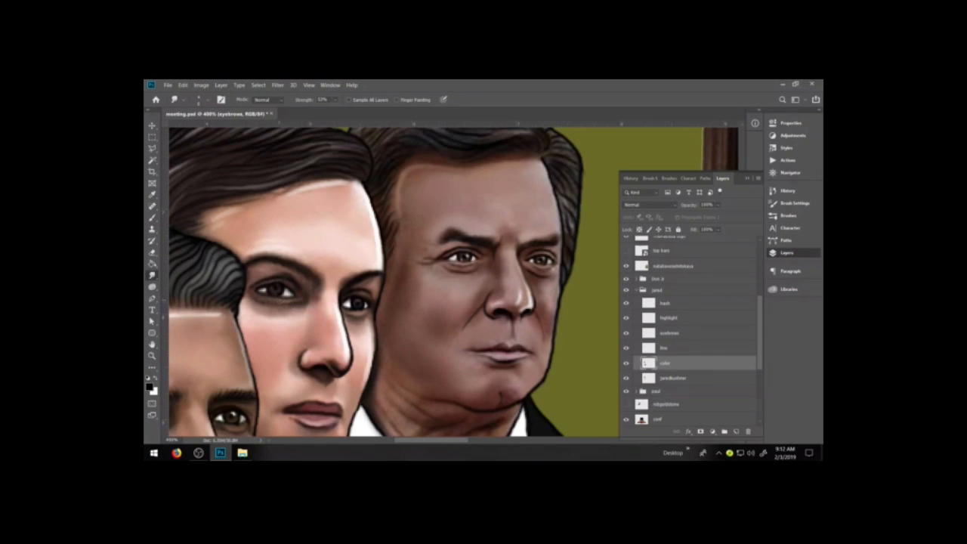
left_click(671, 378)
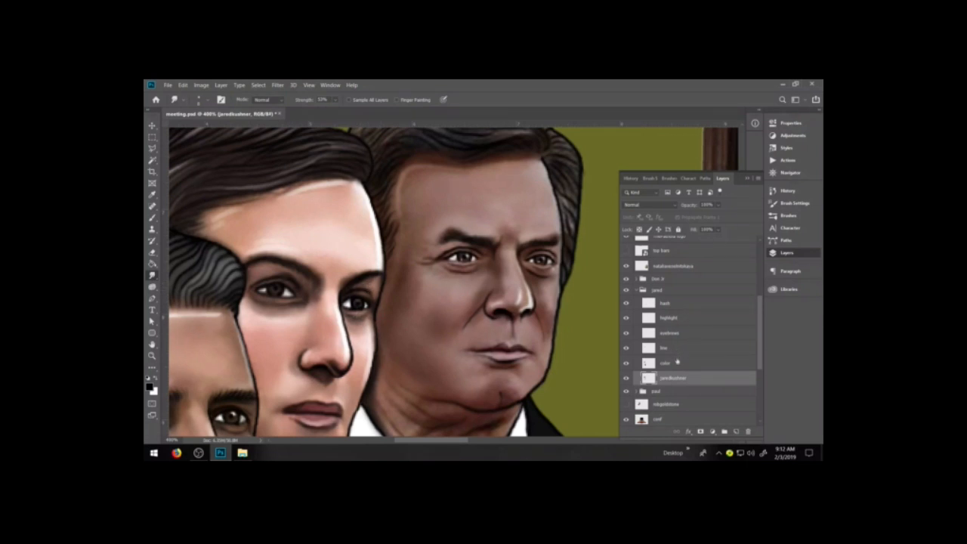
Paint white catchlights in the middle man's eyes on the jared group's highlight layer with the 3 px cartoon brush.
left_click(676, 319)
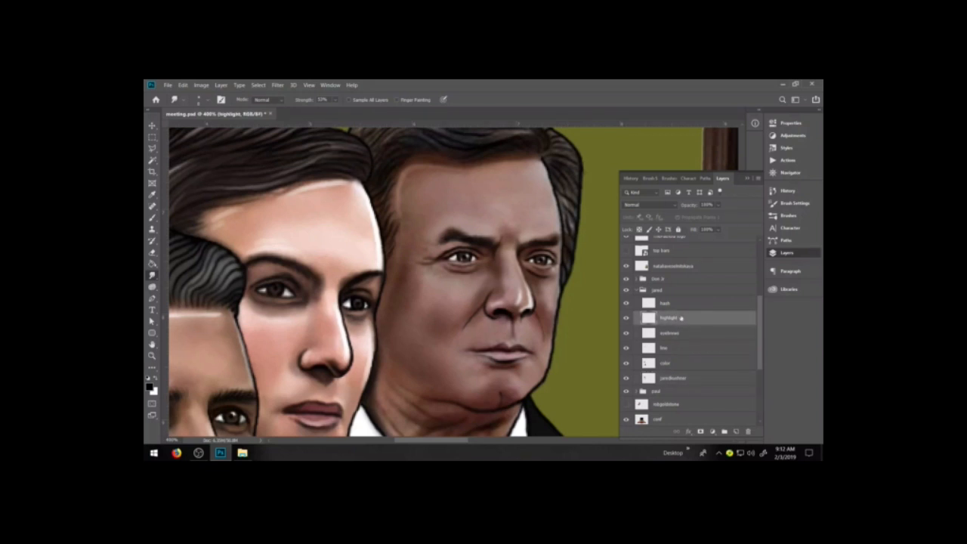
key("b")
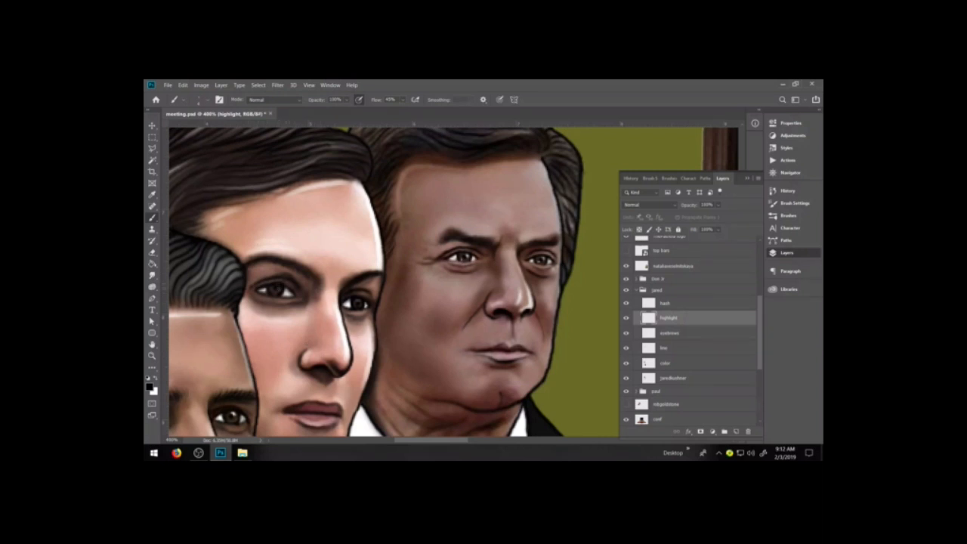
key("x")
left_click(788, 216)
left_click(661, 278)
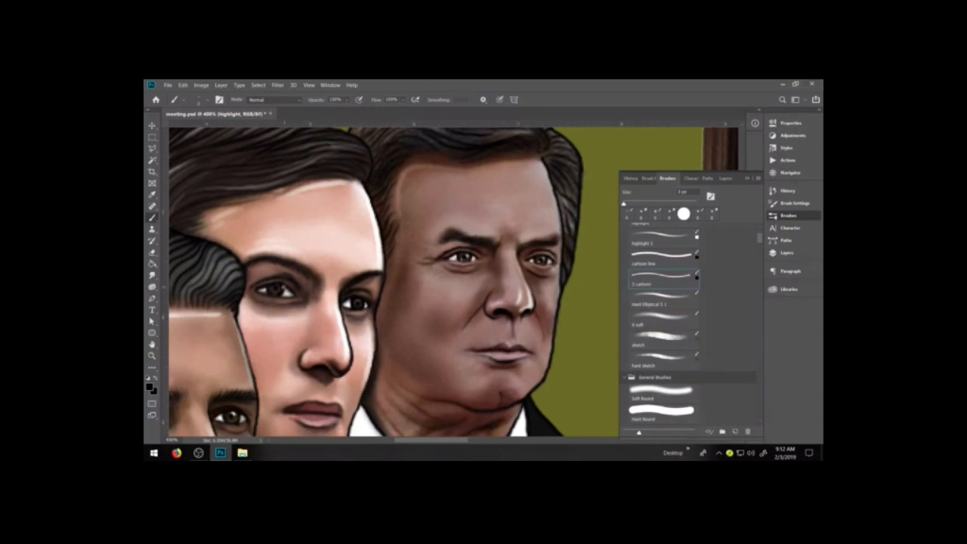
left_click(278, 287)
key("x")
left_click(278, 286)
key("ctrl+z")
left_click_drag(278, 287, 286, 283)
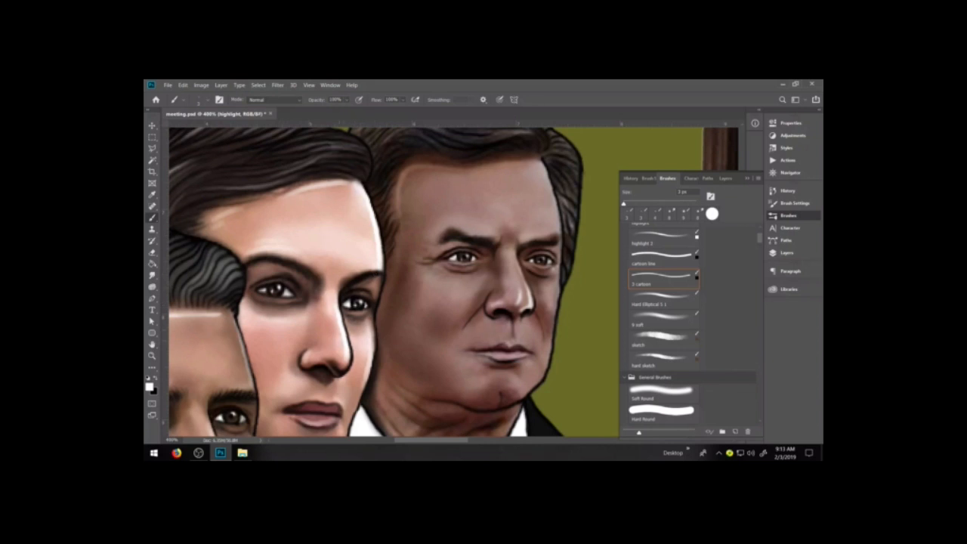
key("h")
key("b")
left_click_drag(339, 375, 381, 337)
key("ctrl+z")
Expand the Don Jr group and touch up the front man's eye highlights in white on its highlight layer.
key("space")
left_click_drag(377, 390, 525, 301)
key("h")
key("b")
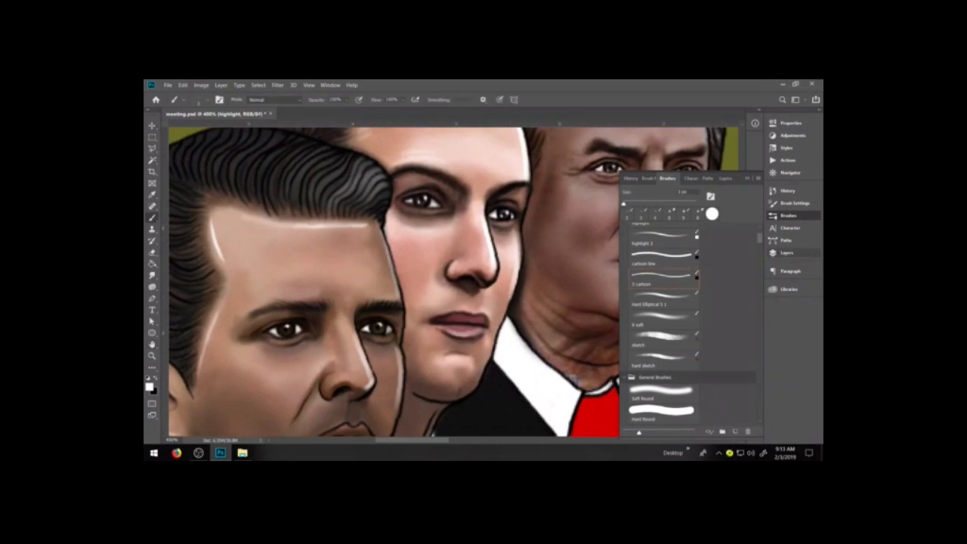
left_click(786, 252)
left_click(632, 279)
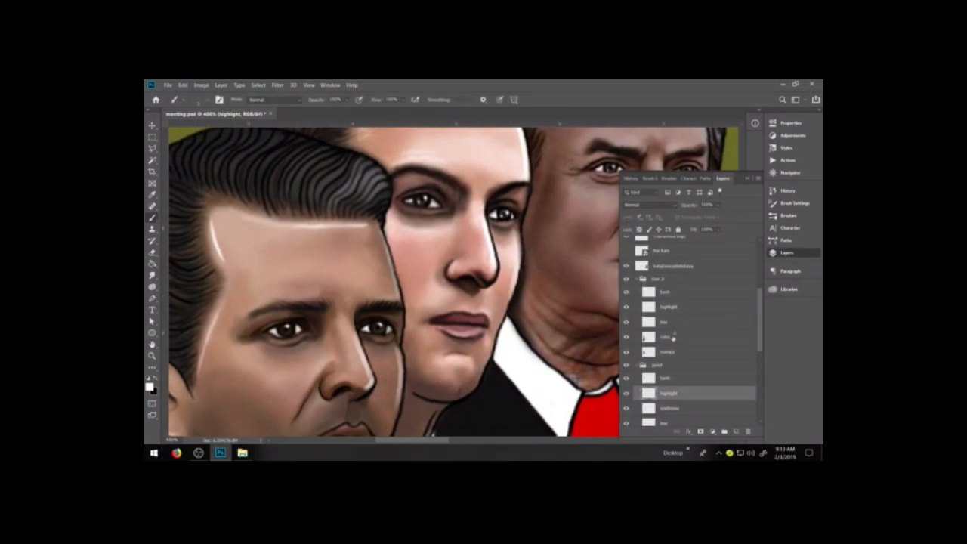
left_click(673, 307)
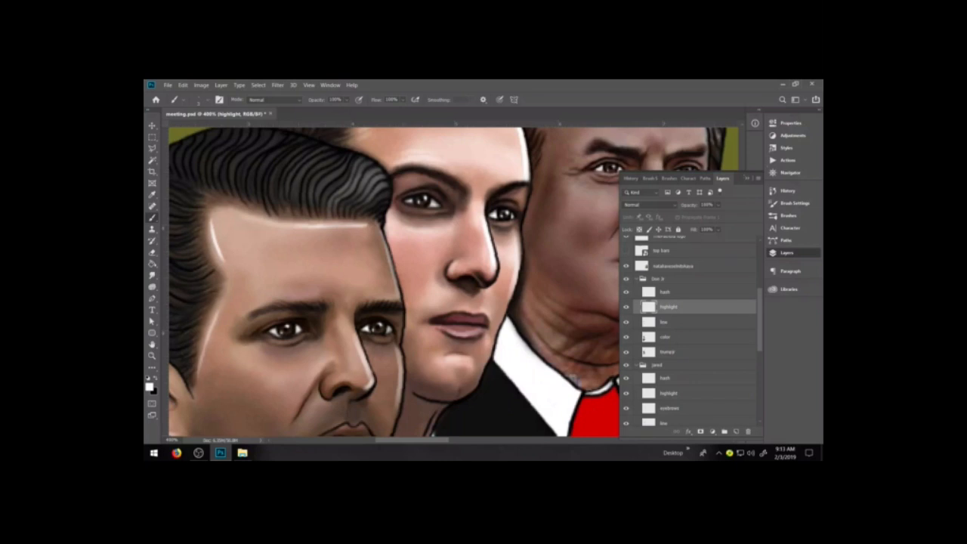
Review the three portraits together, and examine the rear man's neck and collar up close.
left_click(747, 178)
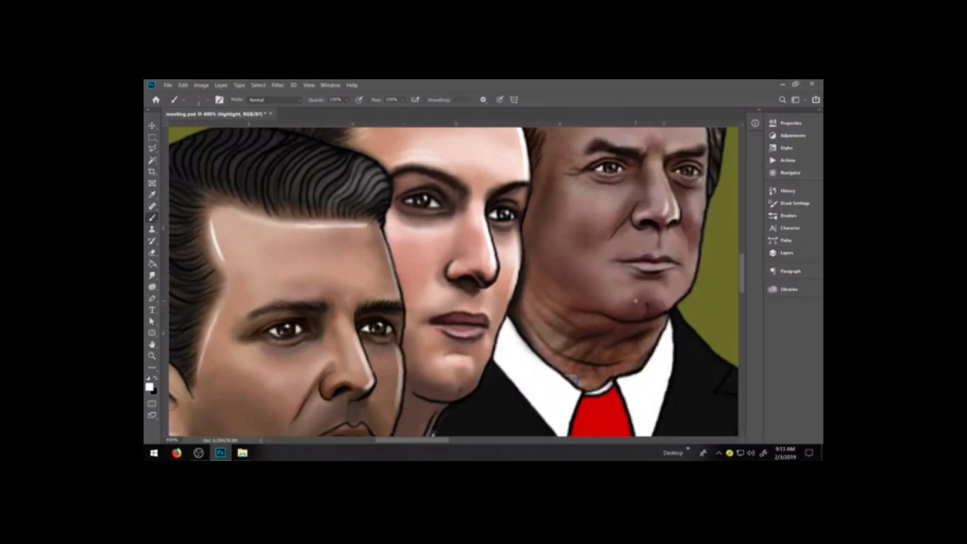
key("ctrl+minus")
key("ctrl+minus")
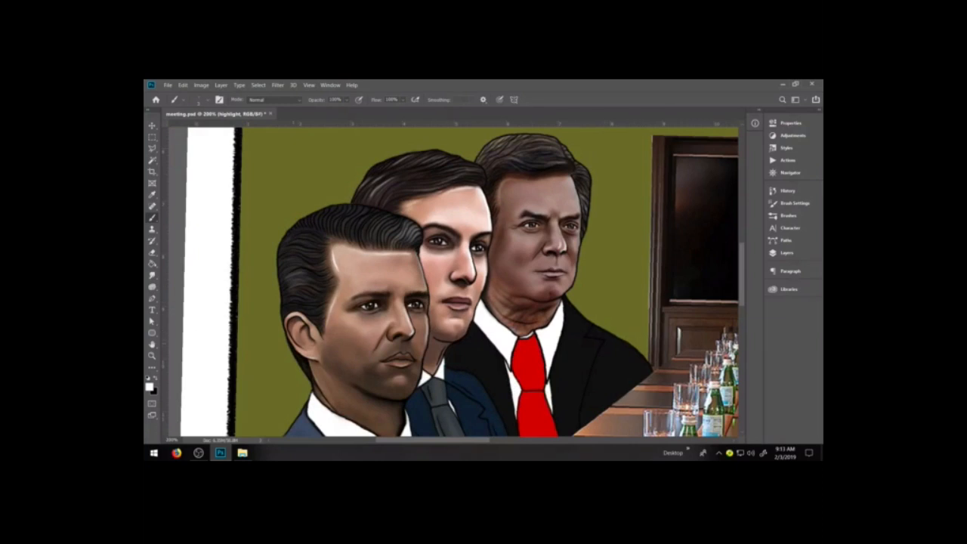
key("z")
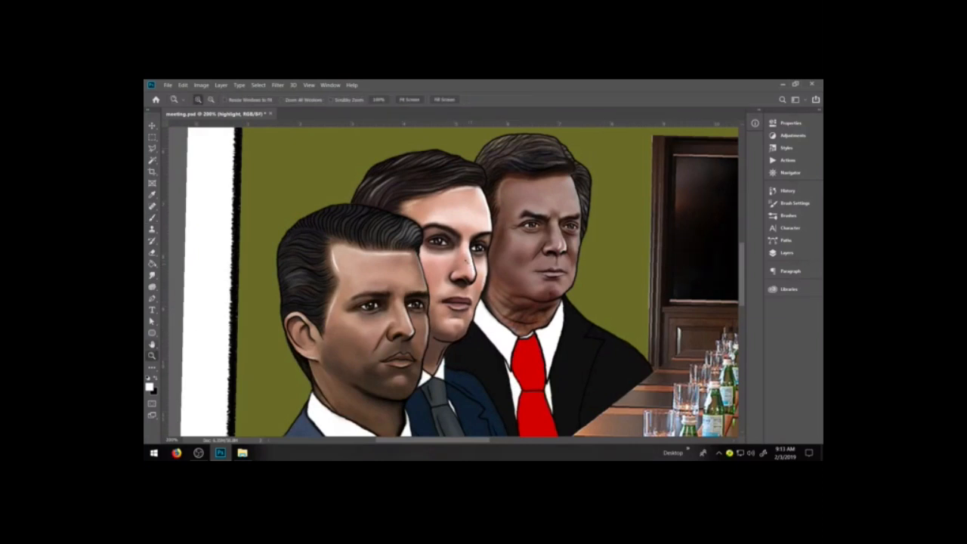
left_click(615, 335)
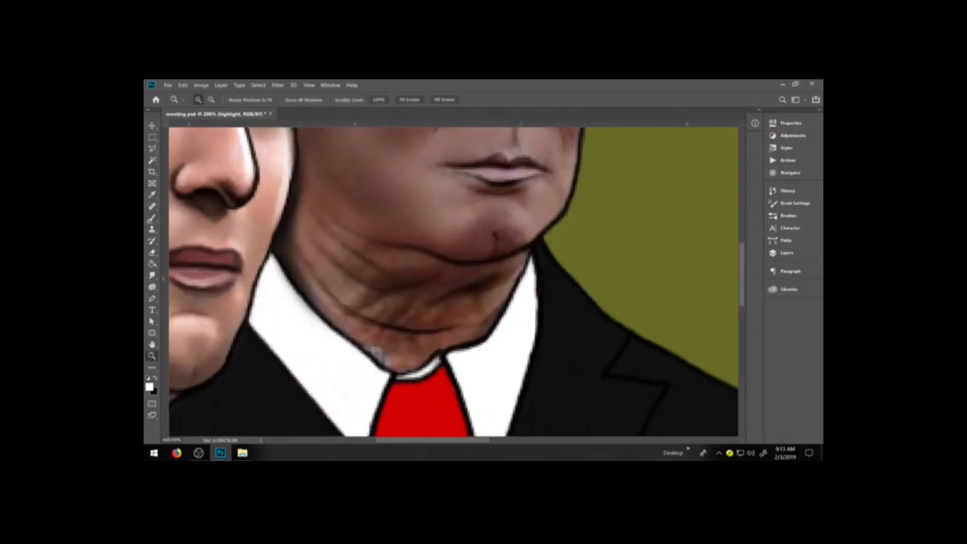
key("b")
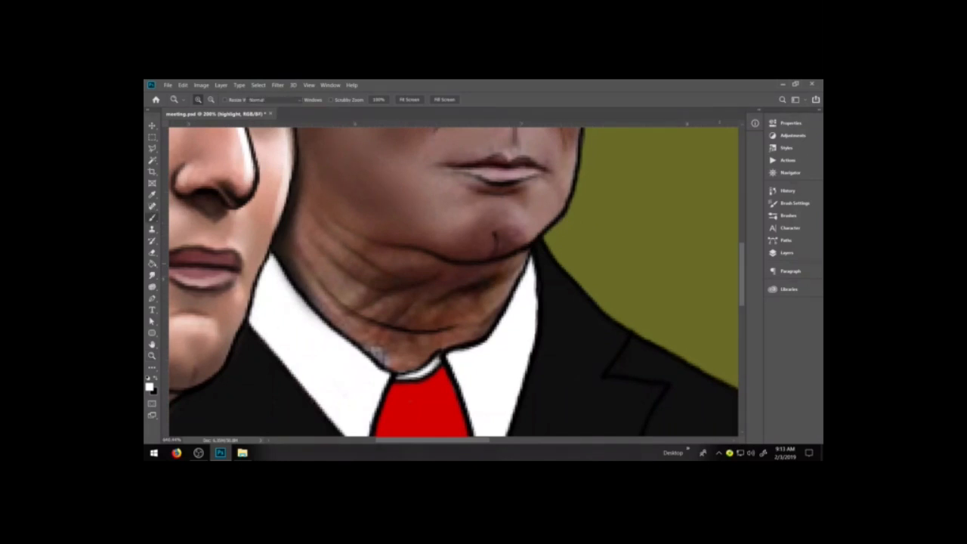
left_click(787, 254)
left_click(787, 253)
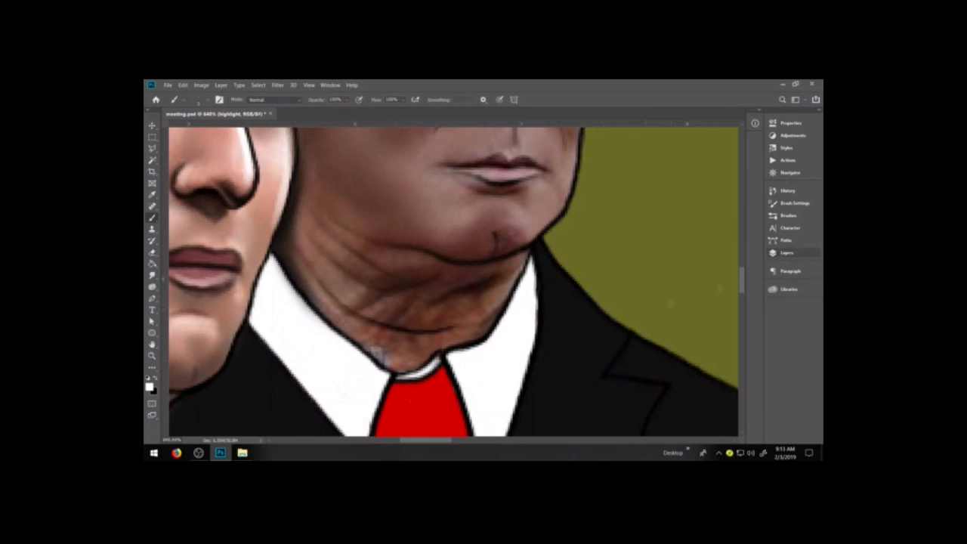
left_click(786, 253)
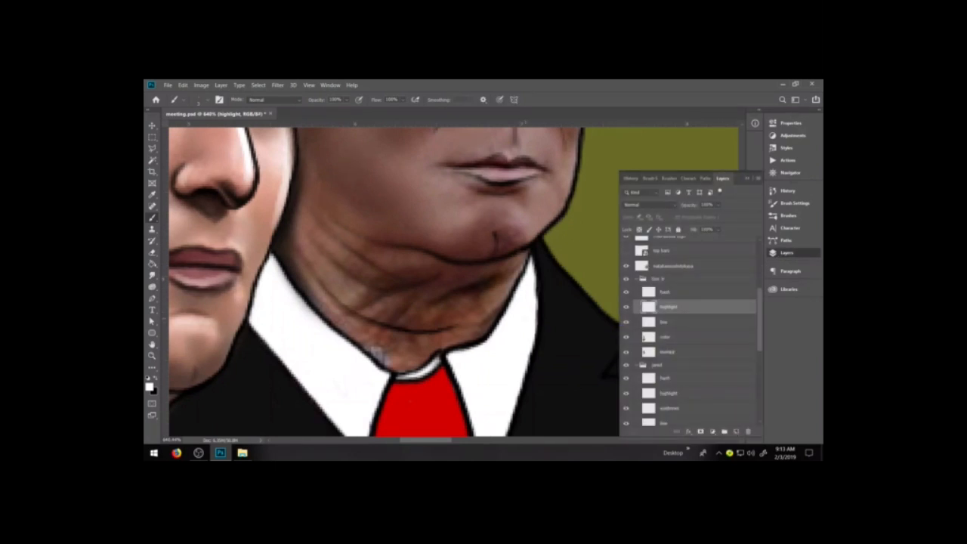
key("ctrl+minus")
key("ctrl+minus")
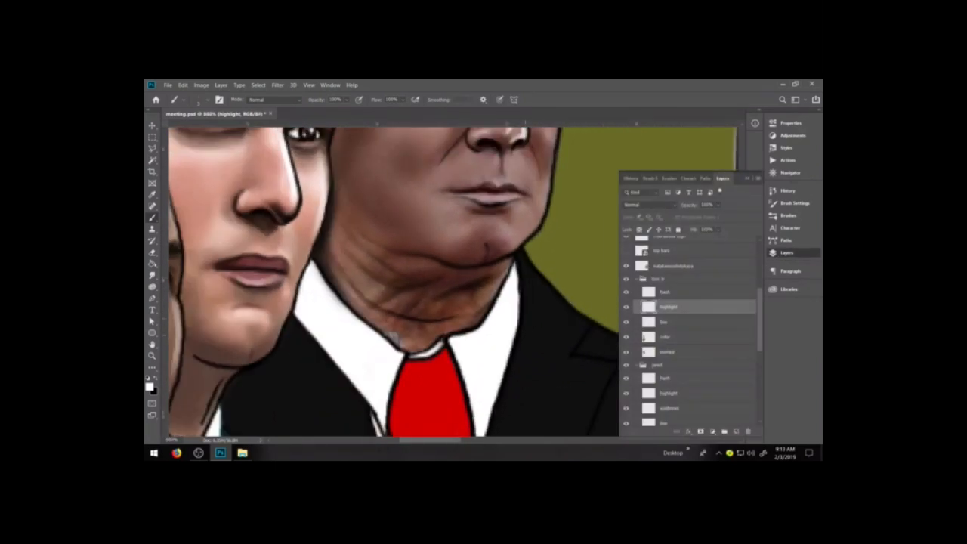
Paint over the rear man's neck beside the collar with sampled brown skin tones on the paul group's color layer, using a soft brush.
left_click(788, 215)
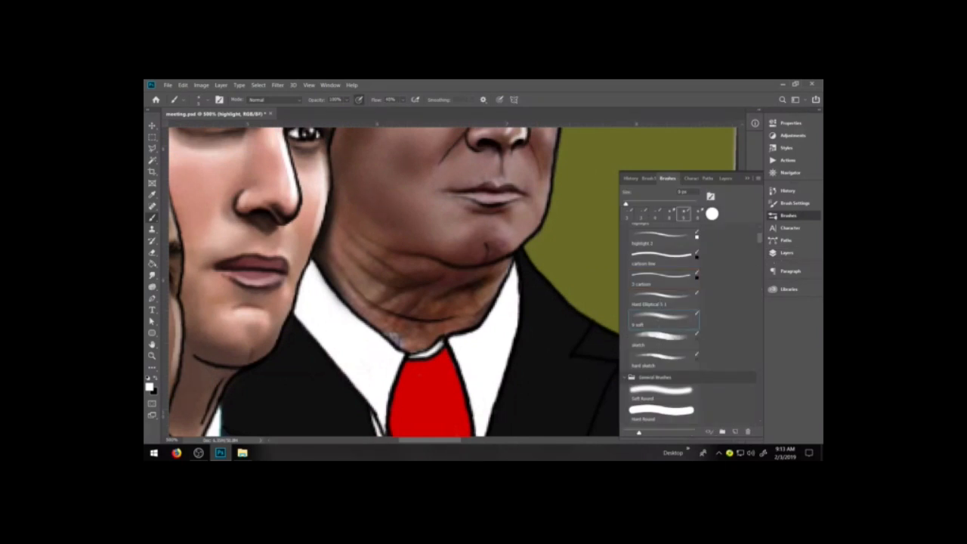
left_click(786, 253)
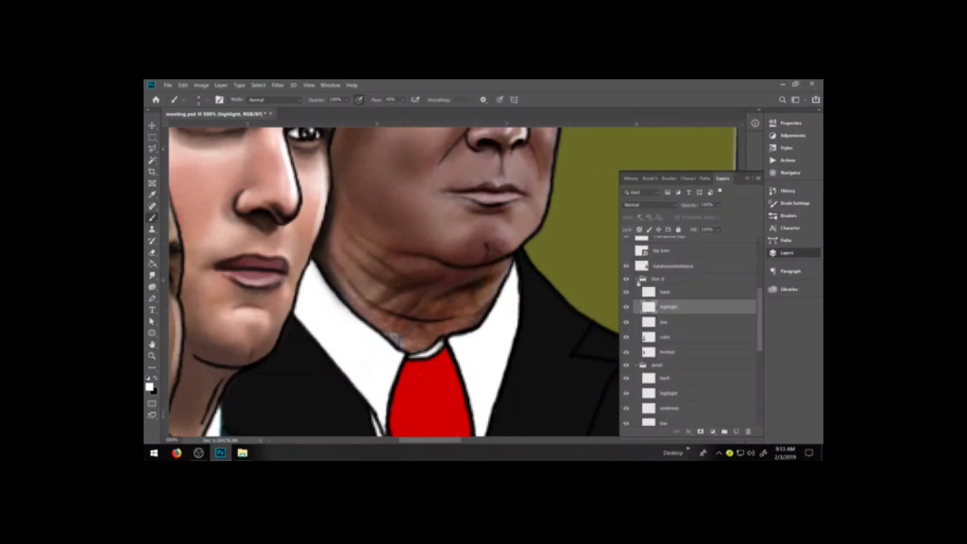
left_click(637, 279)
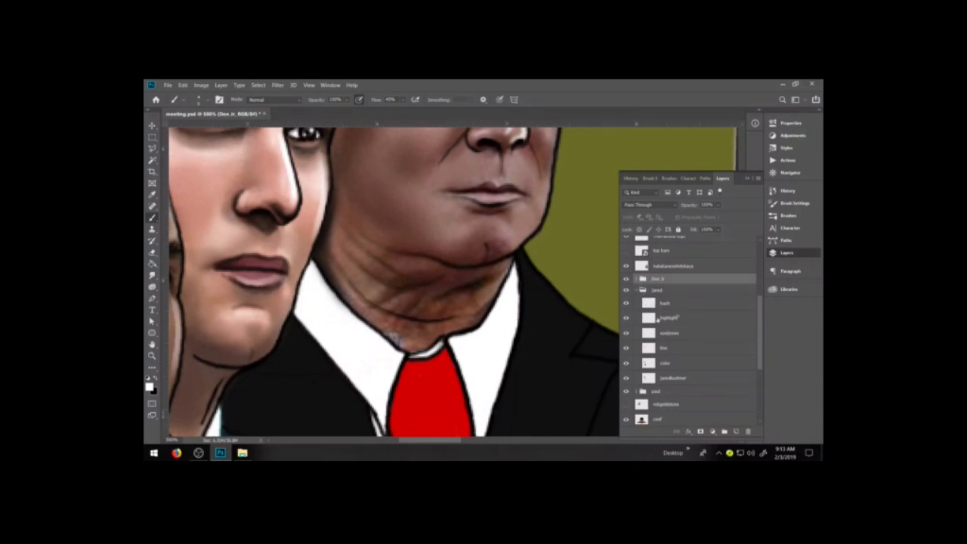
left_click(637, 290)
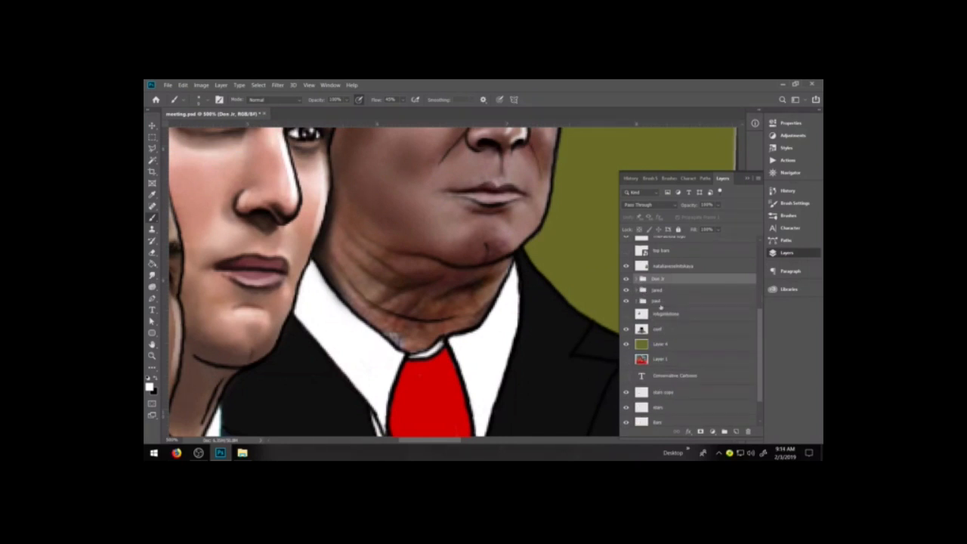
left_click(636, 301)
left_click(668, 359)
left_click(420, 266, "alt")
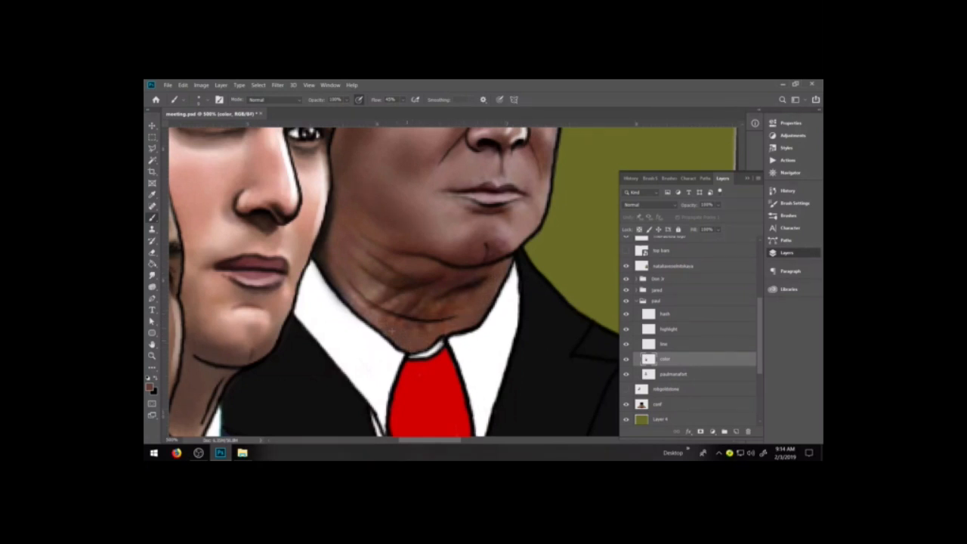
left_click_drag(366, 311, 355, 297)
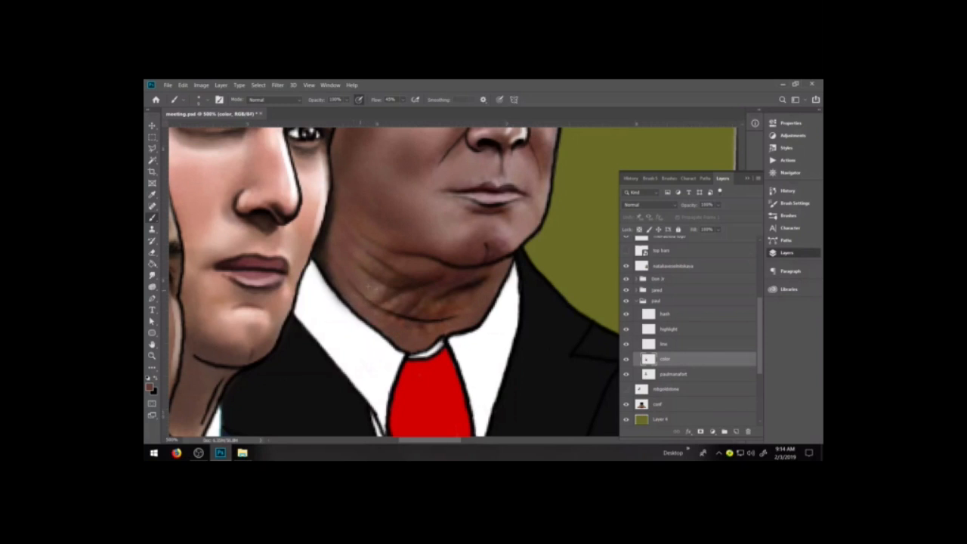
key("i")
left_click(382, 285, "alt")
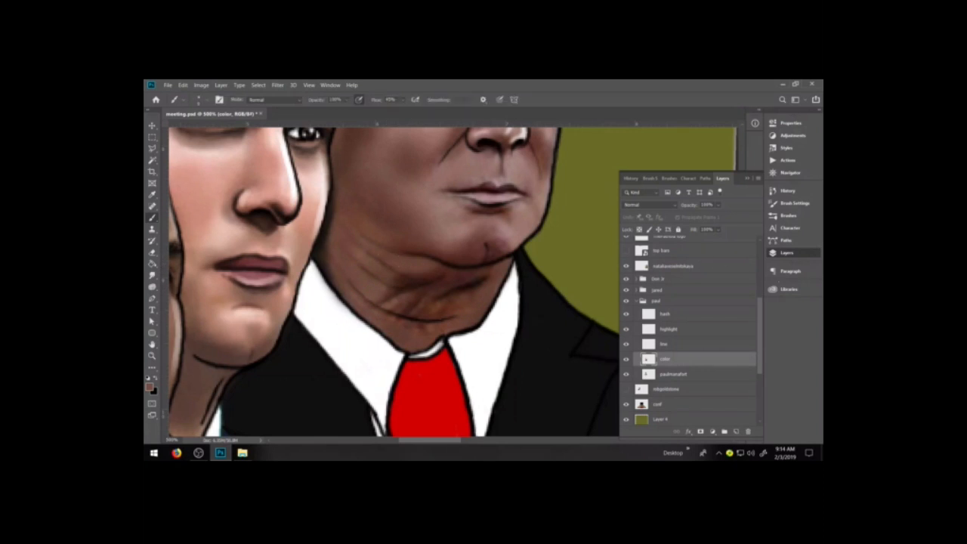
Shade the folds of the rear man's neck on the color layer with brown swatches from the paul library.
left_click(785, 289)
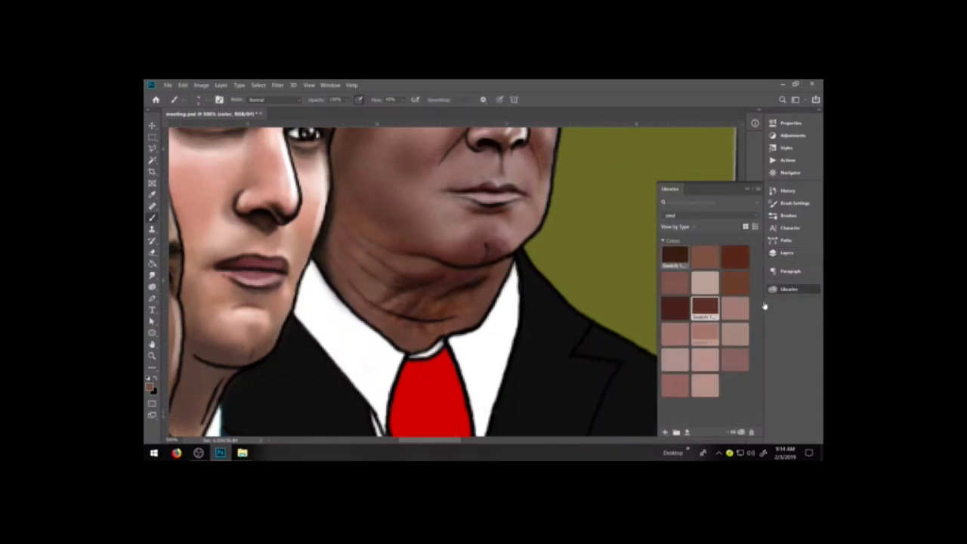
left_click(735, 281)
mouse_move(440, 265)
left_mouse_down()
mouse_move(425, 274)
mouse_move(446, 269)
left_mouse_up()
left_click_drag(386, 277, 391, 275)
left_click(705, 282)
left_click(674, 257)
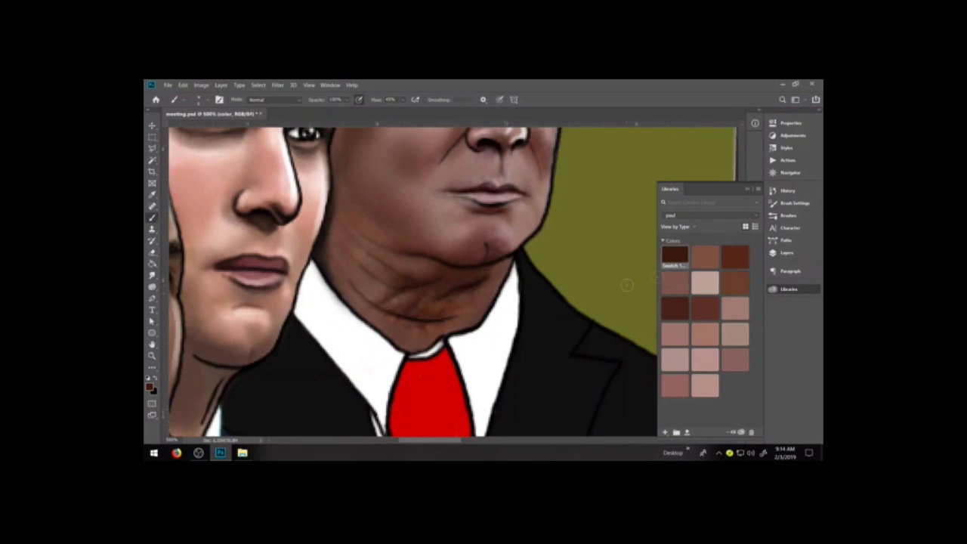
left_click(705, 257)
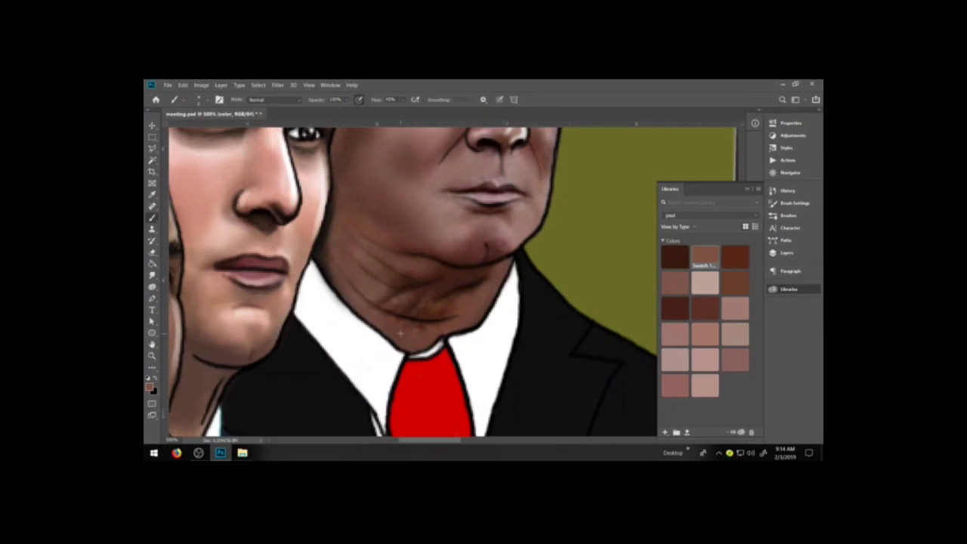
left_click(735, 281)
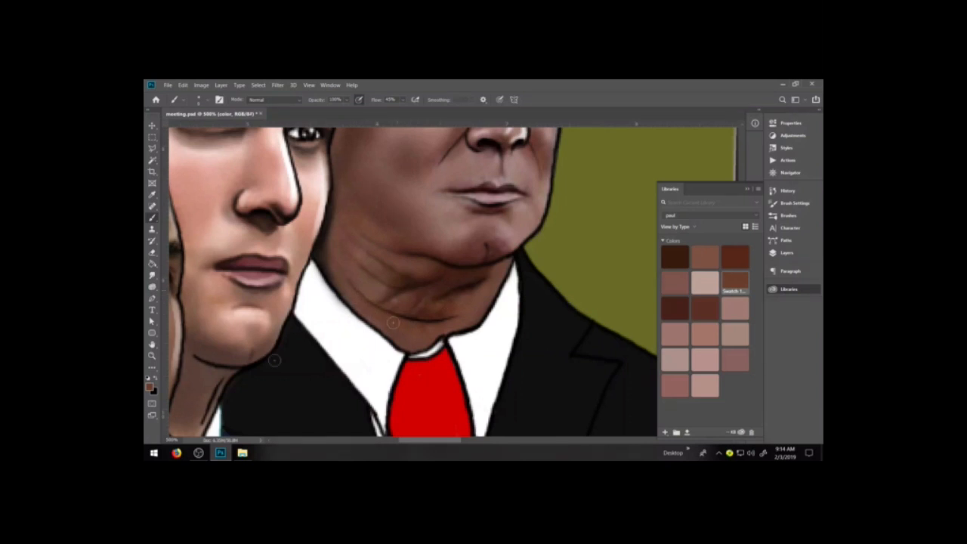
Deepen the shadow under the rear man's chin with dark brown #492519 and blend the chin with sampled skin tones.
left_click(150, 386)
left_click(660, 371)
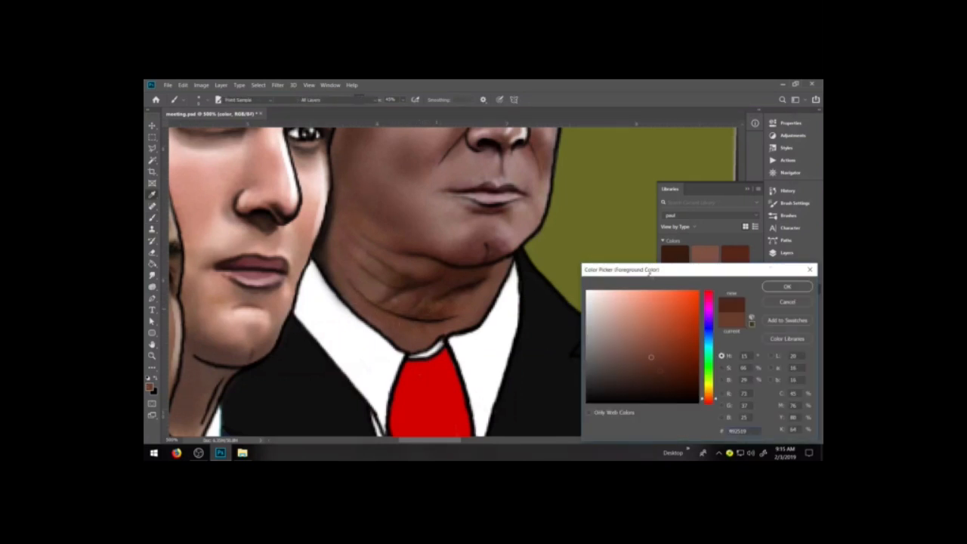
left_click(786, 286)
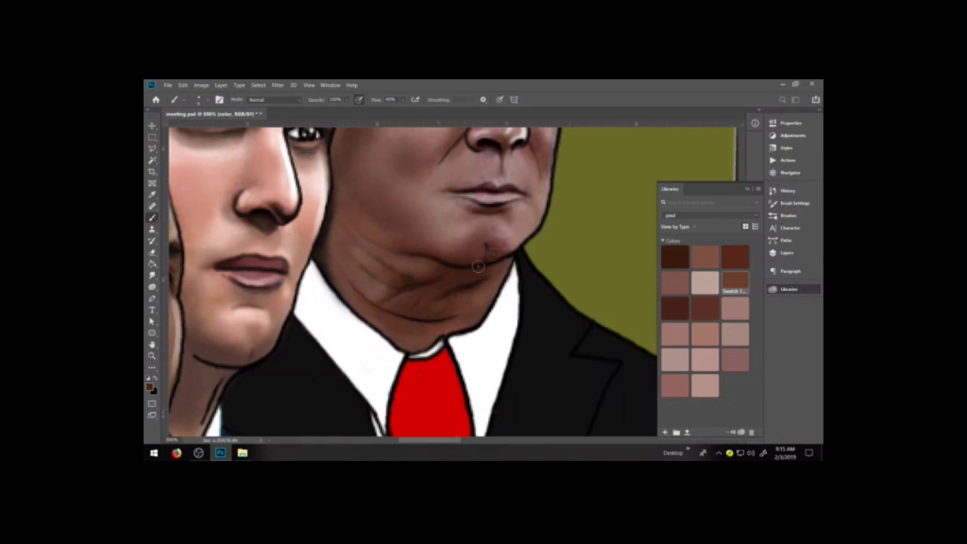
key("d")
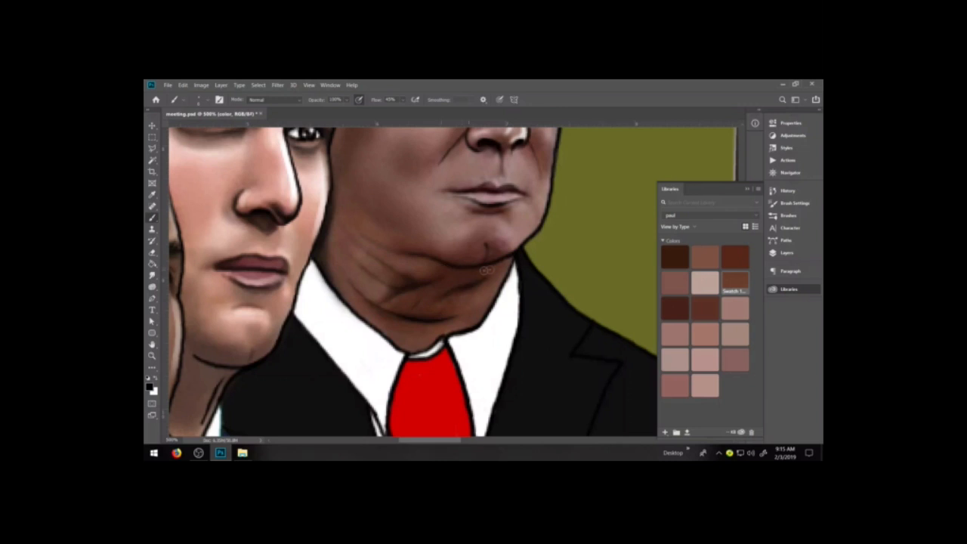
left_click(498, 250, "alt")
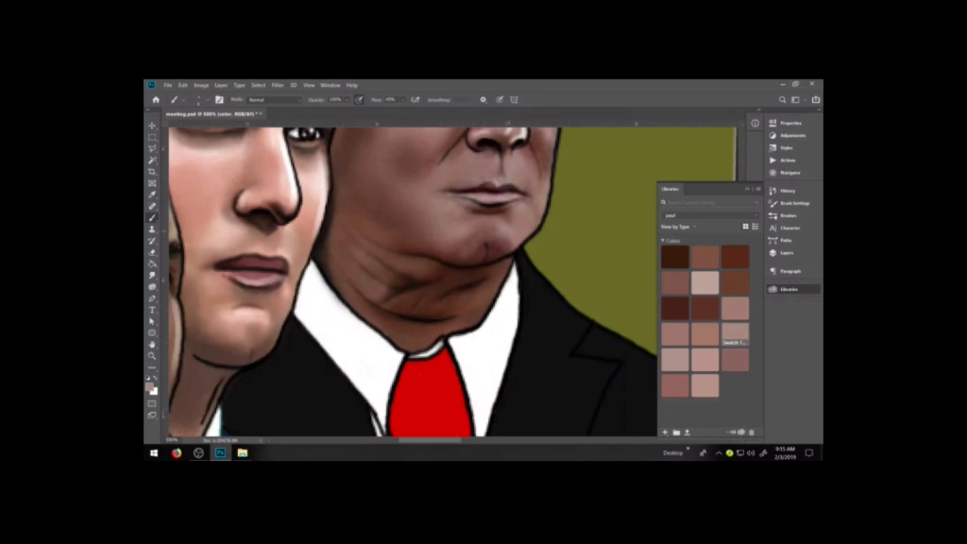
left_click_drag(478, 241, 471, 255)
Darken the rear man's chin and lower lip with sampled brown tones, using the brush in Multiply mode.
left_click(472, 246, "alt")
left_click(268, 99)
left_click(272, 144)
mouse_move(462, 249)
left_mouse_down()
mouse_move(497, 246)
mouse_move(473, 250)
mouse_move(468, 257)
mouse_move(481, 250)
mouse_move(485, 258)
mouse_move(473, 261)
left_mouse_up()
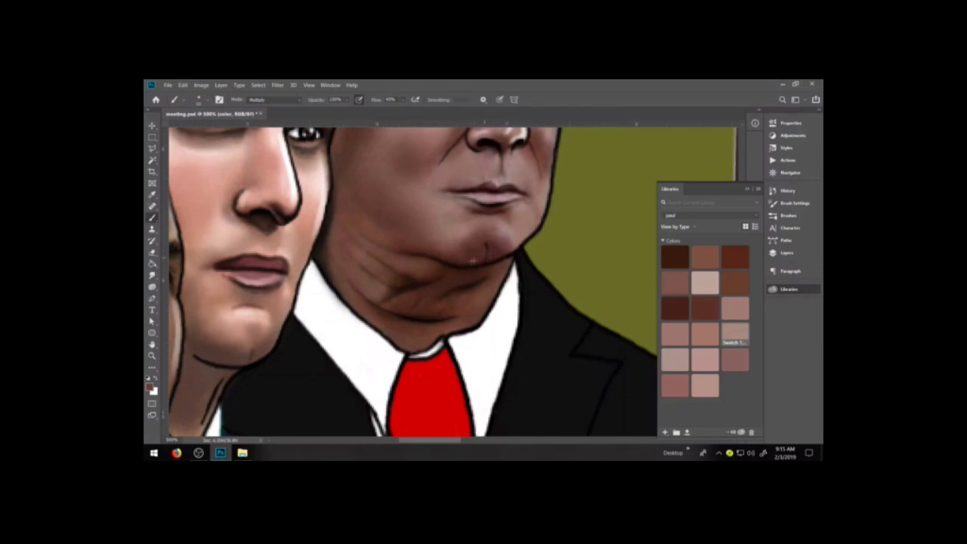
mouse_move(479, 197)
left_mouse_down()
mouse_move(516, 198)
mouse_move(487, 196)
left_mouse_up()
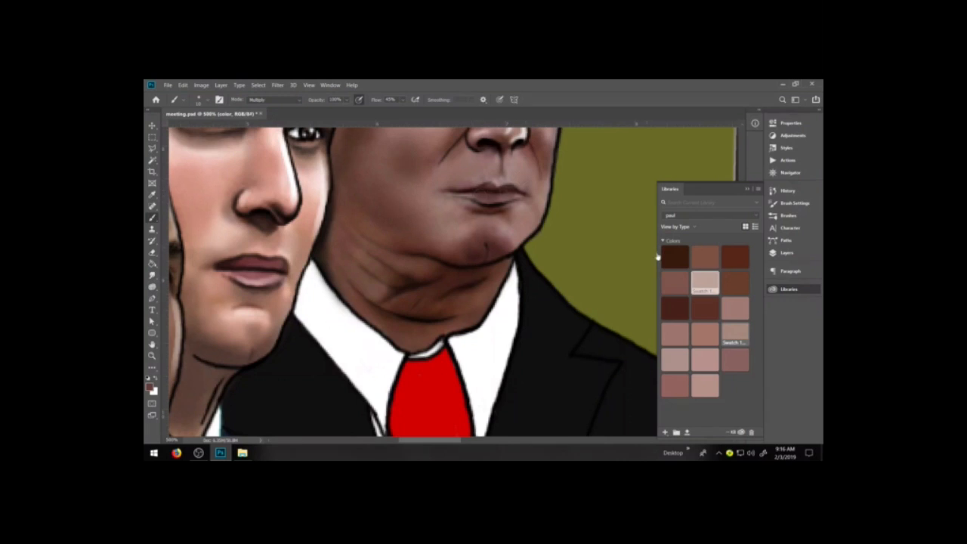
left_click(705, 255)
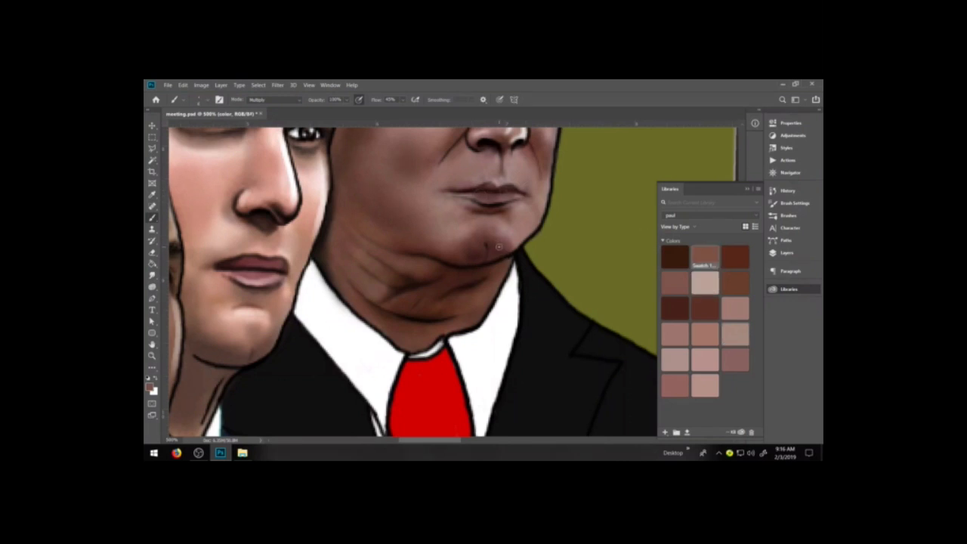
Return the brush to Normal mode and define the rear man's mouth line with the darkest brown swatch.
left_click(269, 99)
left_click(260, 106)
left_click(674, 257)
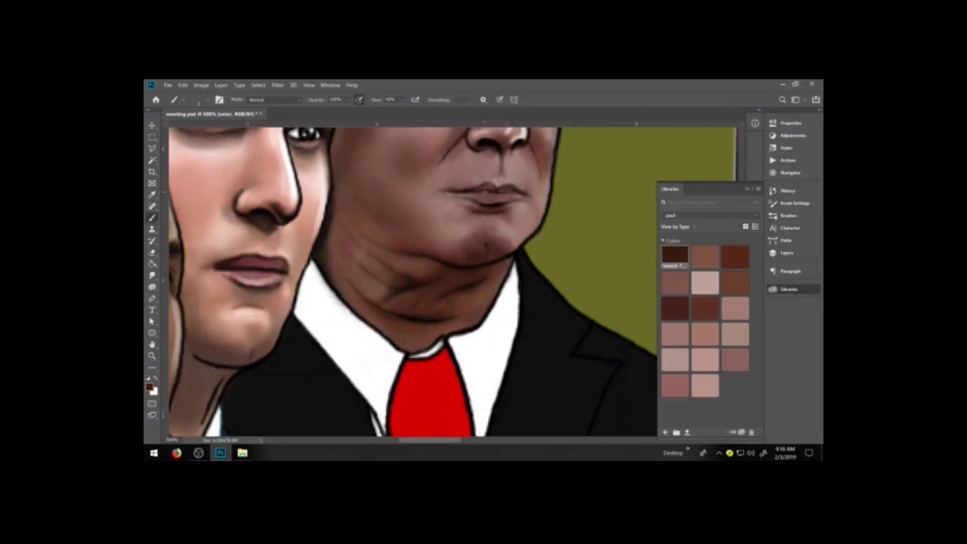
left_click_drag(473, 190, 482, 192)
Tint the rear man's upper lip with reddish brown #883629 and darken its far corner with a deep brown swatch.
key("space")
left_click_drag(531, 227, 531, 333)
left_click(149, 387)
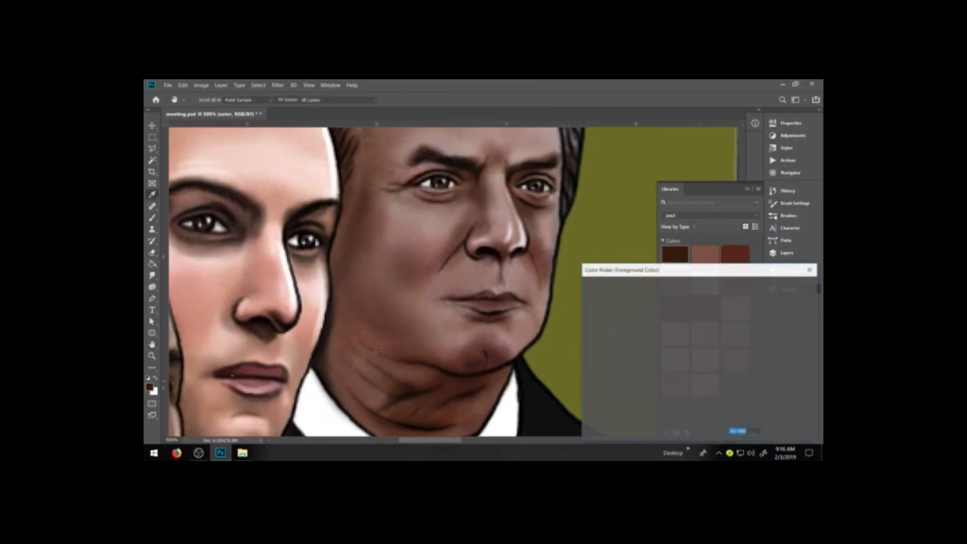
type("381b0d")
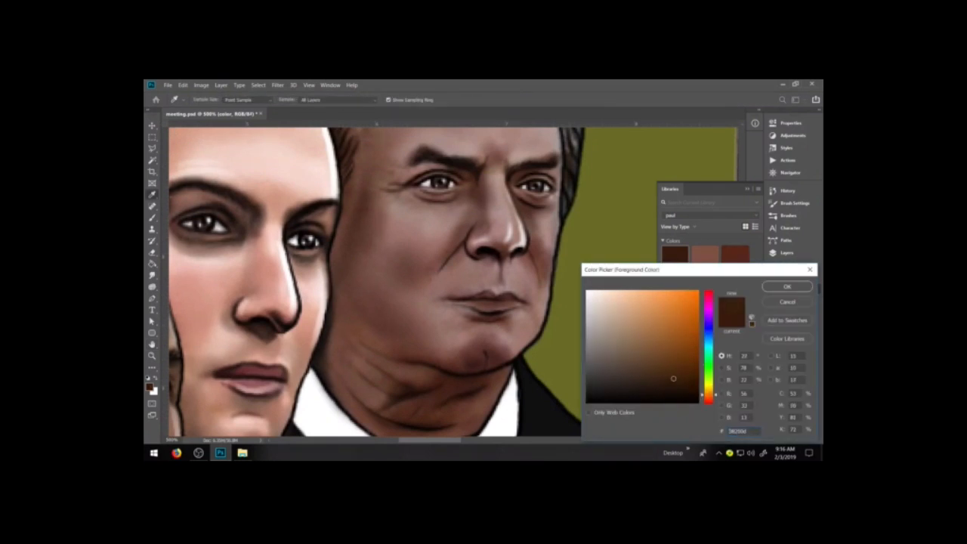
left_click_drag(709, 399, 709, 401)
left_click_drag(661, 348, 666, 342)
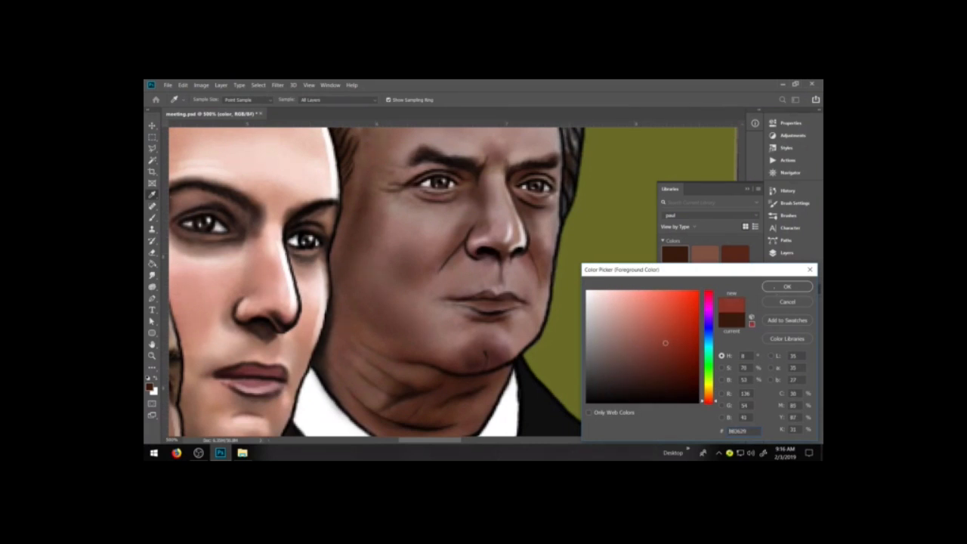
key("Return")
key("b")
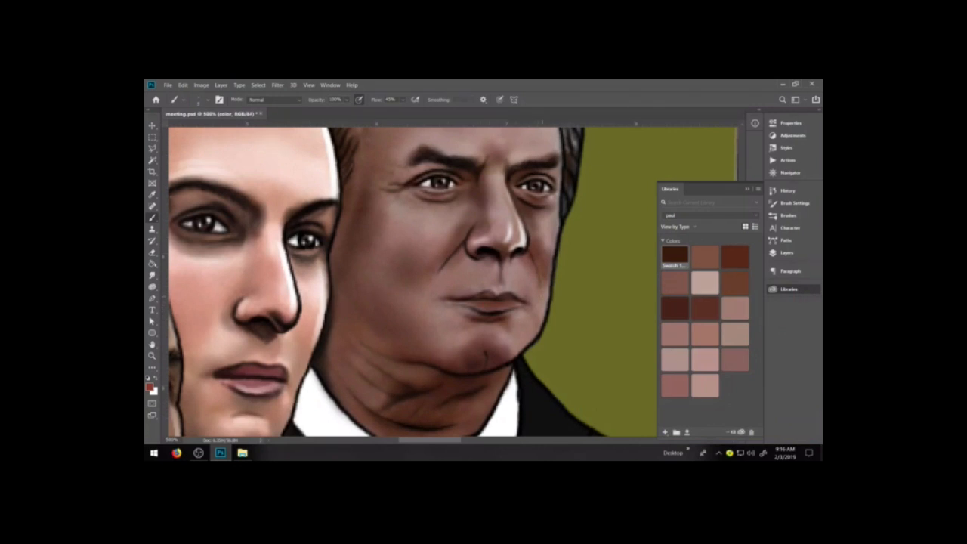
left_click_drag(454, 299, 468, 302)
left_click(675, 307)
left_click_drag(511, 304, 518, 306)
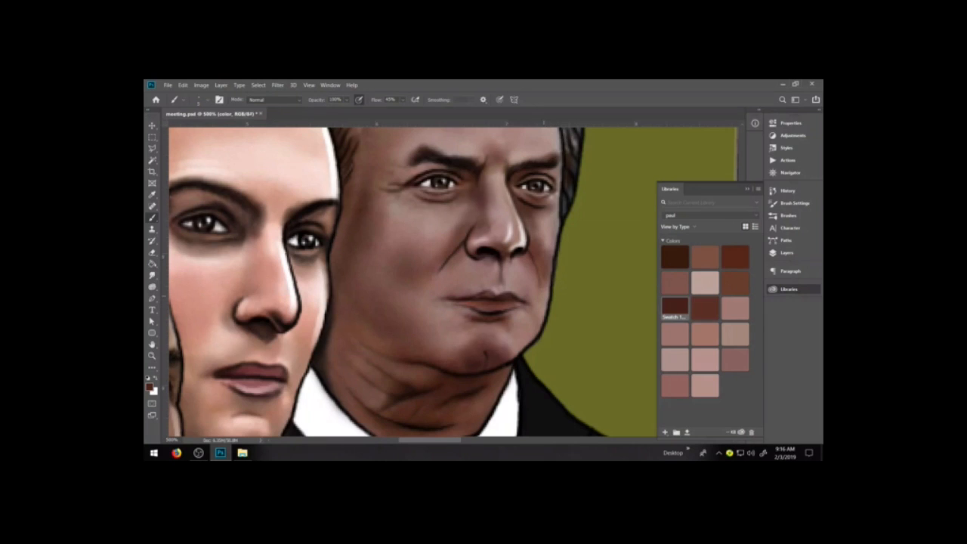
Select the paul group's highlight layer, load the Hard Elliptical 5 1 brush, and check its brush tip settings.
left_click(786, 252)
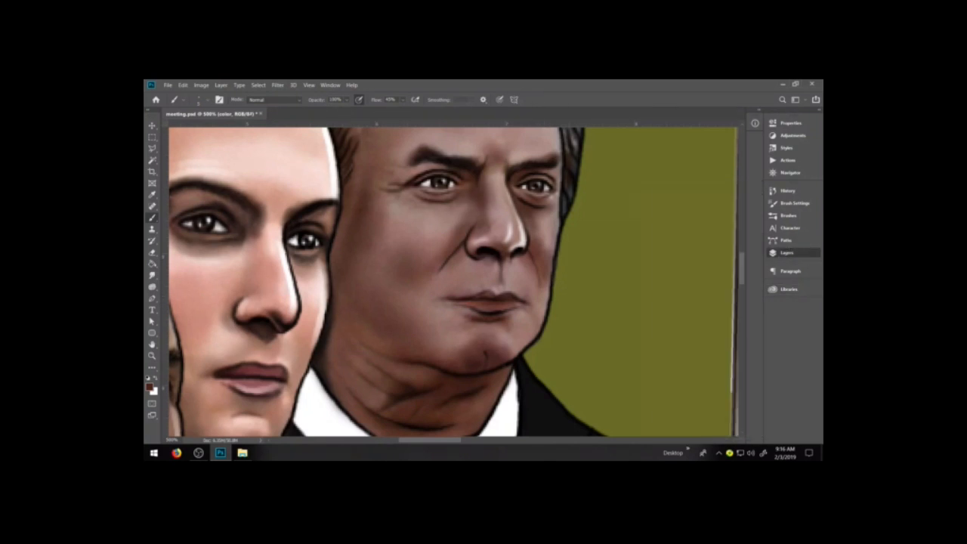
left_click(669, 328)
key("x")
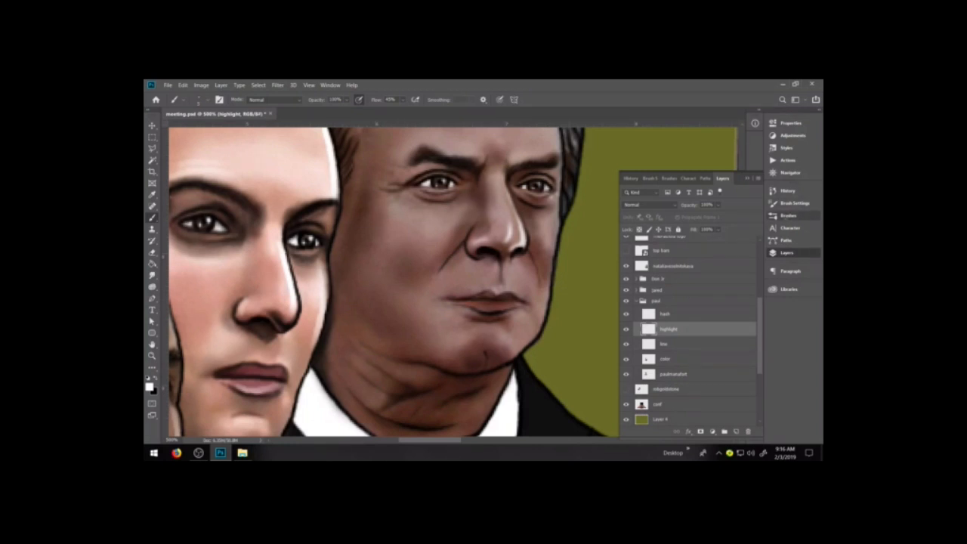
left_click(788, 216)
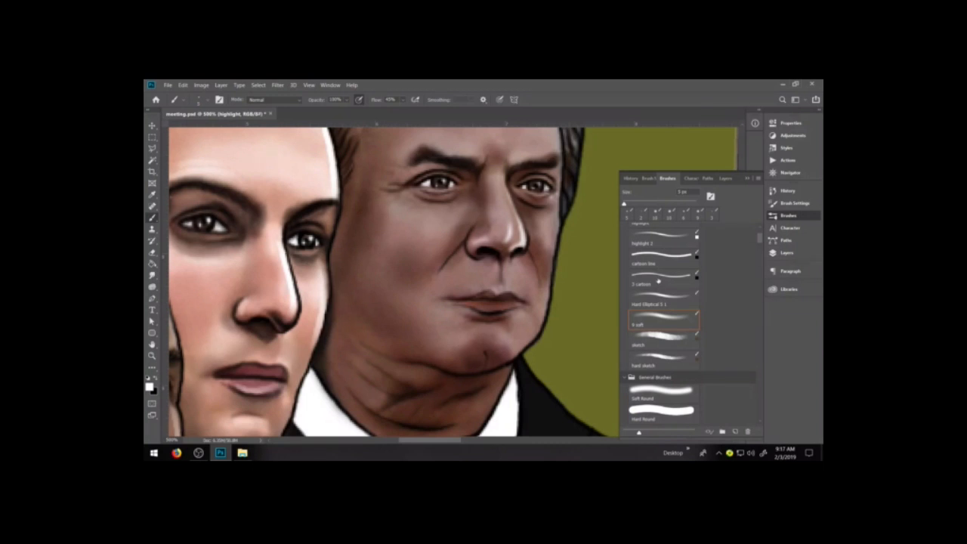
left_click(656, 281)
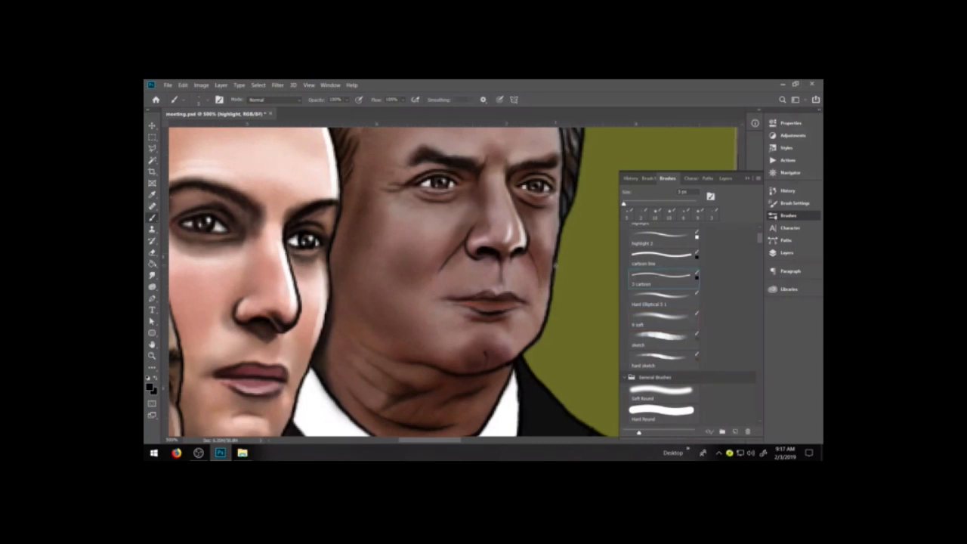
left_click(651, 262)
left_click(657, 300)
left_click(788, 216)
left_click(793, 203)
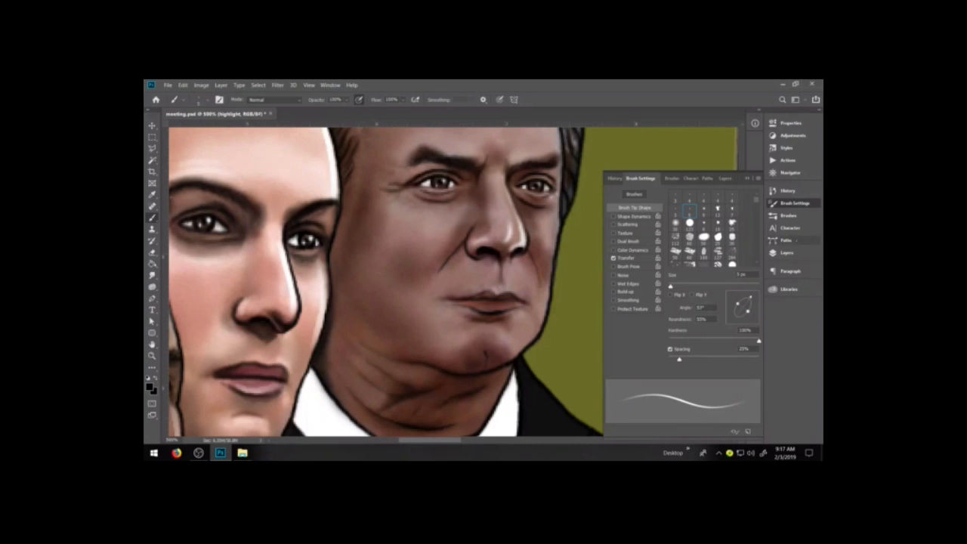
left_click(787, 252)
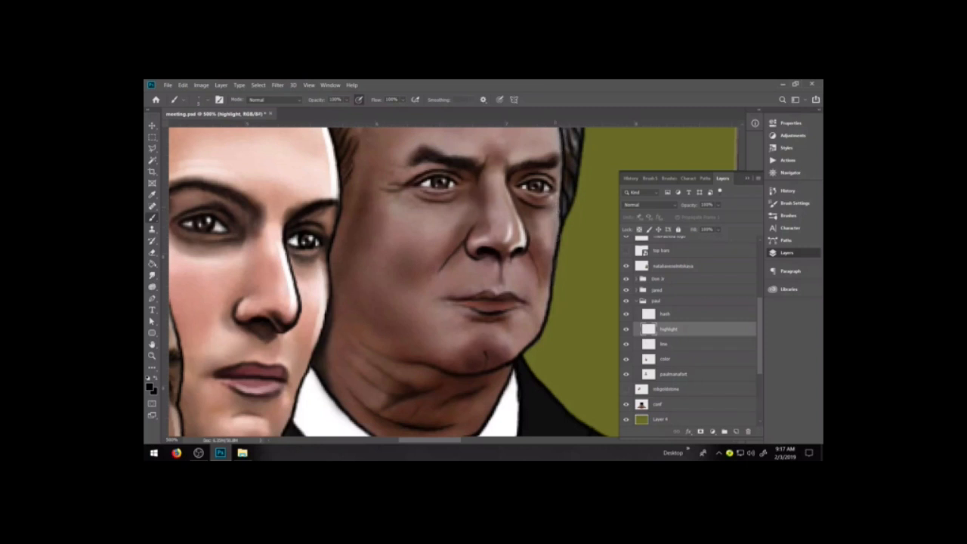
Paint a thin white highlight along the hairline edge of the rear man's forehead, undoing strokes until it fits.
key("h")
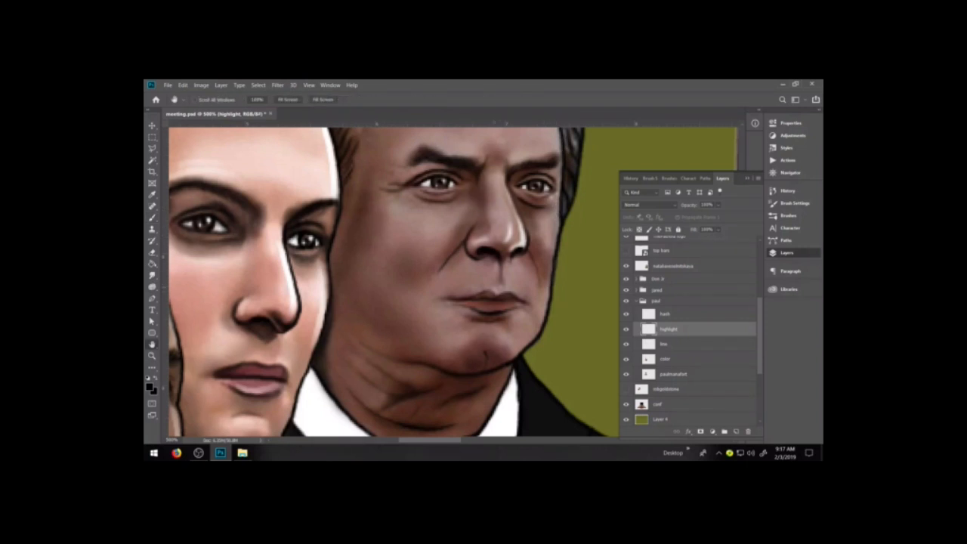
left_click_drag(493, 295, 501, 375)
key("b")
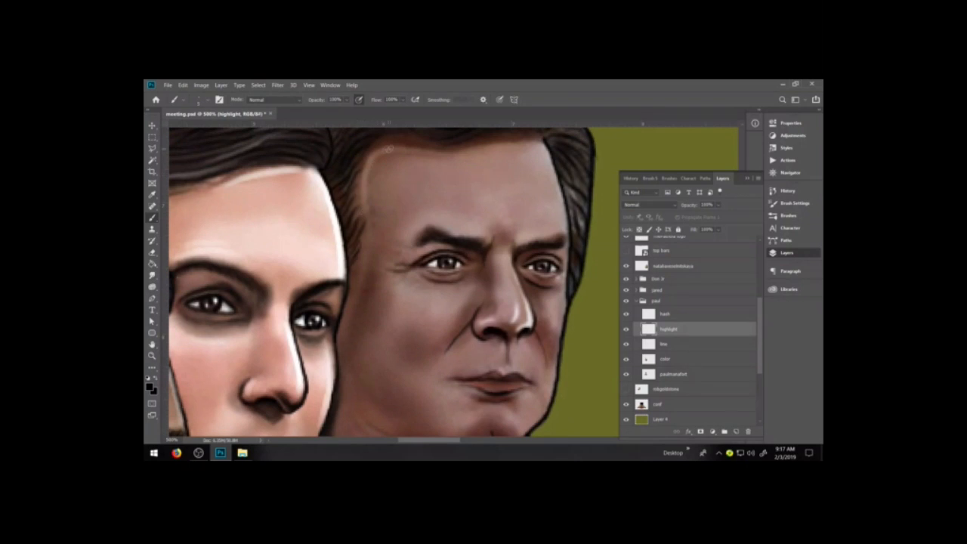
mouse_move(393, 147)
left_mouse_down()
mouse_move(370, 165)
mouse_move(364, 199)
left_mouse_up()
key("ctrl+z")
key("x")
mouse_move(399, 147)
left_mouse_down()
mouse_move(379, 147)
mouse_move(365, 194)
mouse_move(366, 177)
left_mouse_up()
key("ctrl+z")
key("ctrl+z")
mouse_move(363, 204)
left_mouse_down()
mouse_move(378, 157)
mouse_move(396, 150)
left_mouse_up()
key("ctrl+z")
left_click_drag(363, 198, 382, 153)
key("ctrl+z")
key("r")
mouse_move(425, 185)
left_mouse_down()
mouse_move(434, 198)
mouse_move(499, 184)
mouse_move(460, 237)
mouse_move(461, 200)
mouse_move(502, 181)
left_mouse_up()
key("space")
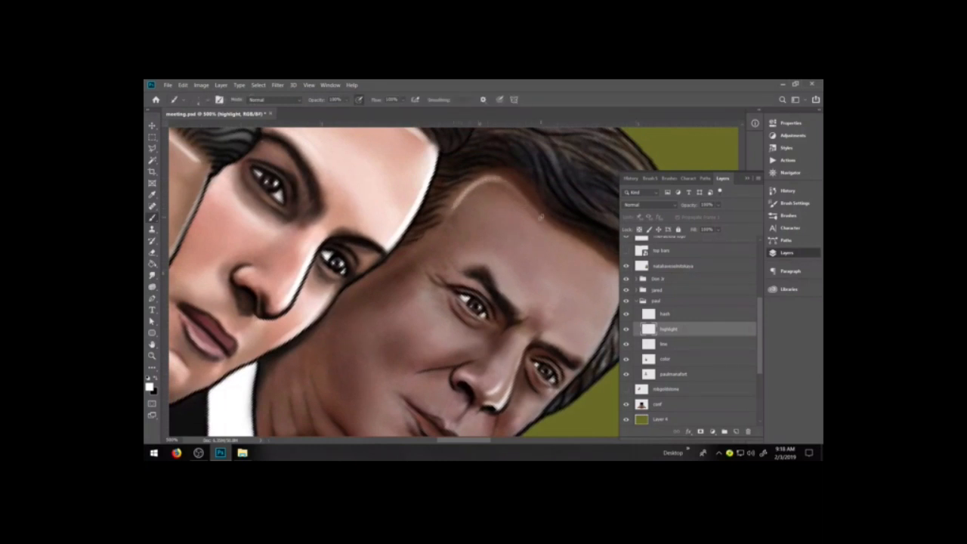
Add a faint white highlight down the rear man's temple beside the hairline and thin it with the Eraser.
key("e")
key("b")
key("ctrl+z")
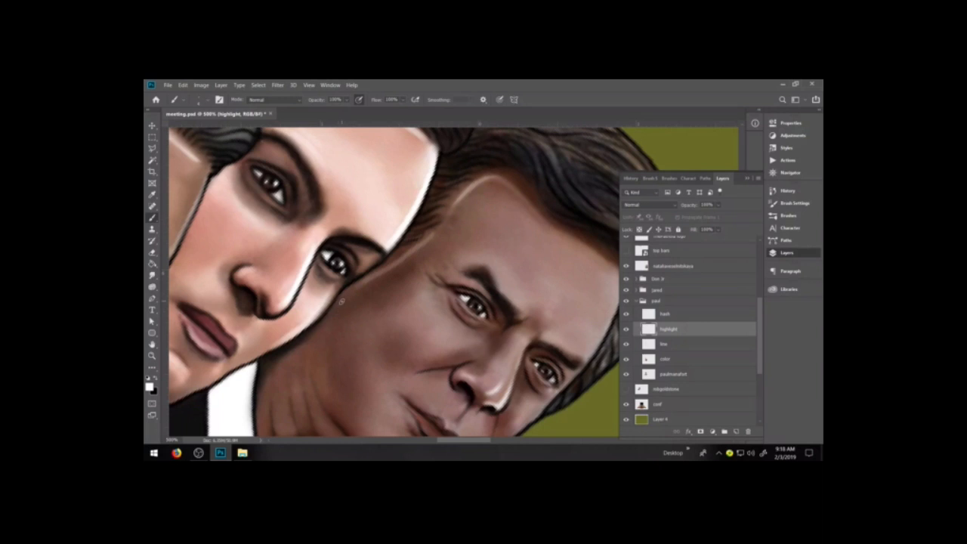
key("e")
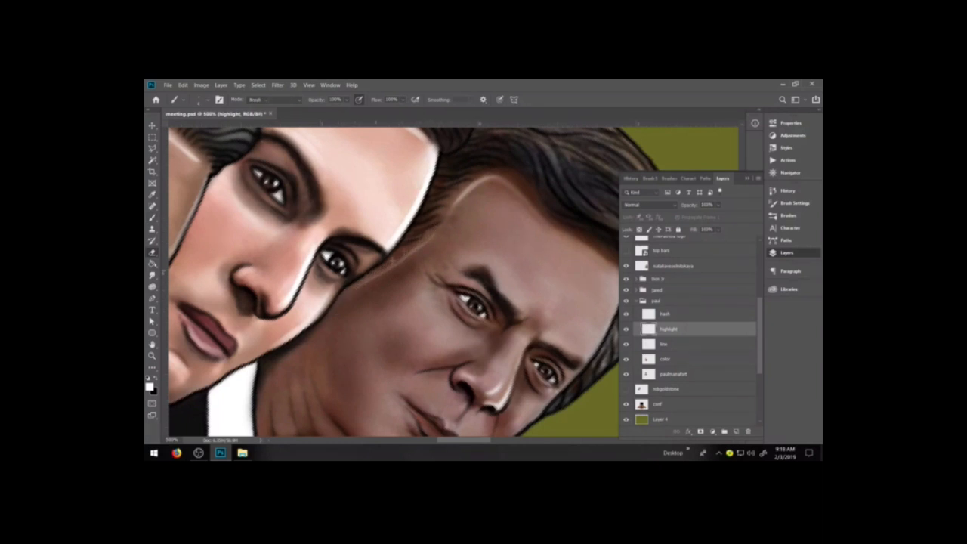
left_click_drag(433, 231, 350, 295)
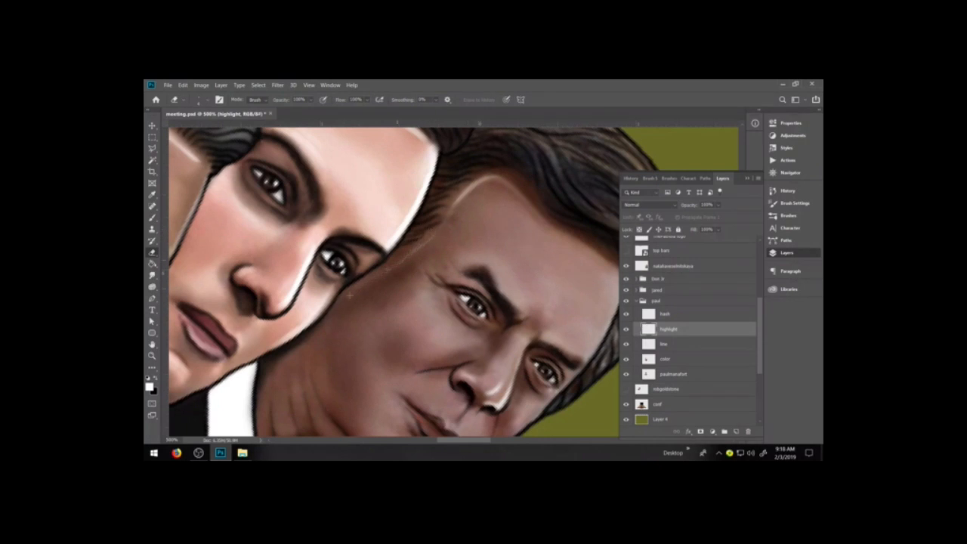
key("b")
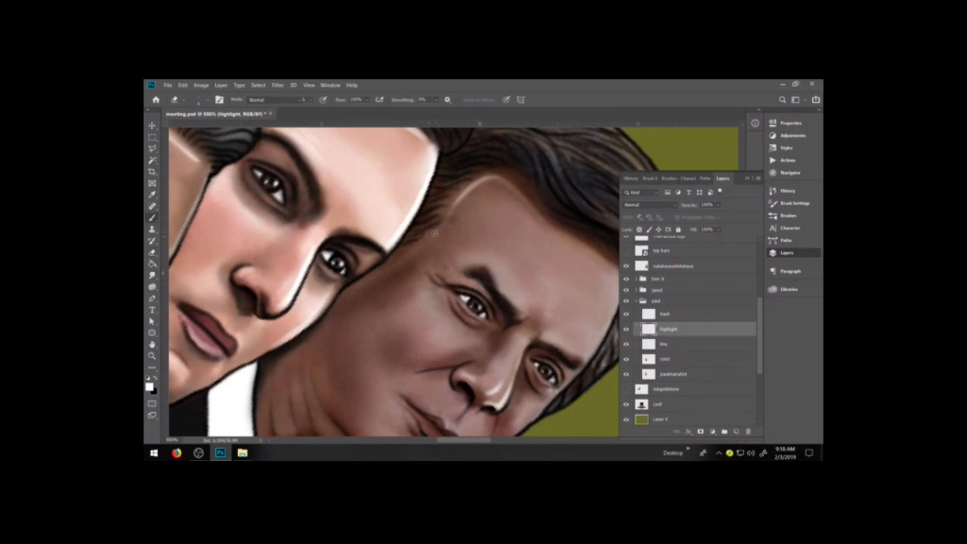
left_click_drag(437, 228, 363, 281)
key("e")
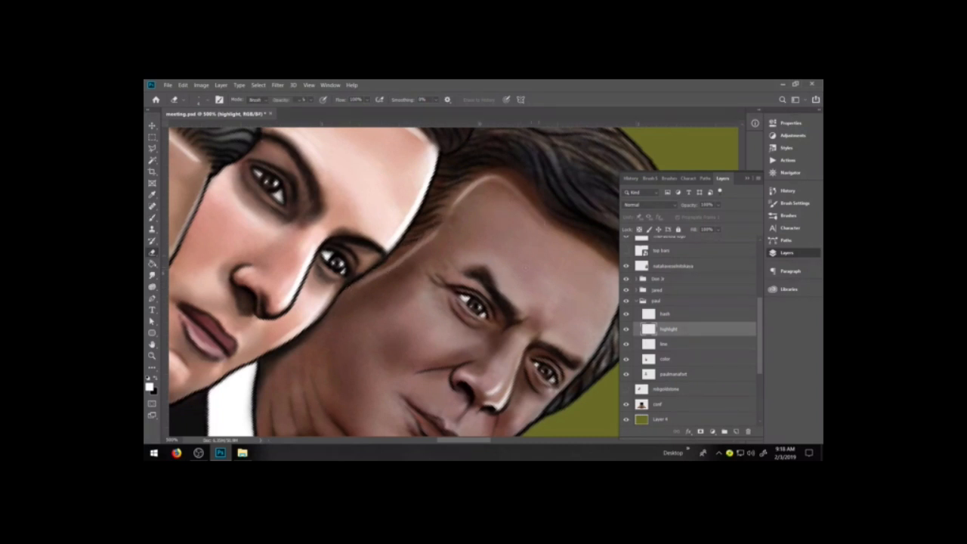
left_click_drag(439, 232, 417, 250)
Turn the canvas nearly upright and set the Hard Elliptical 5 1 brush tip's angle to 120° for the rear man's far-side highlights.
key("r")
left_click_drag(401, 336, 414, 374)
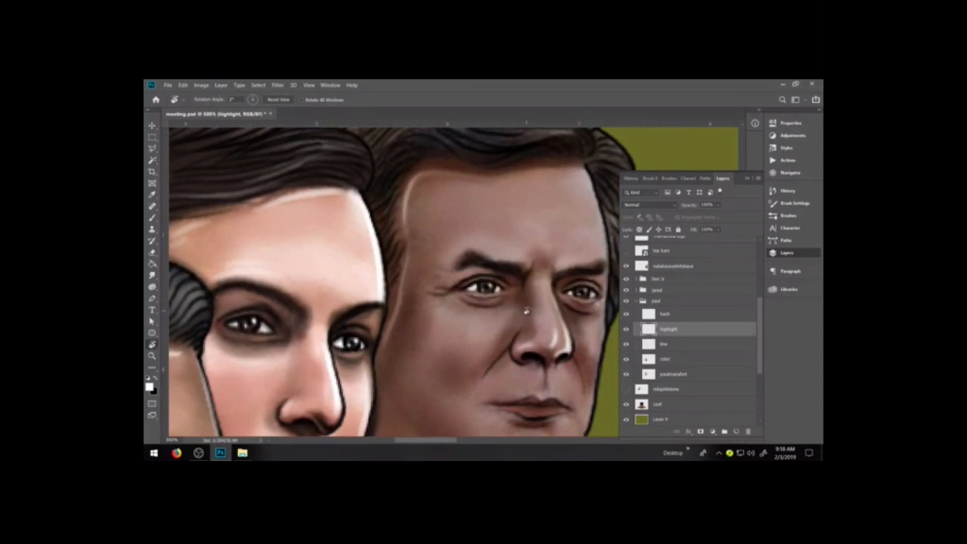
key("e")
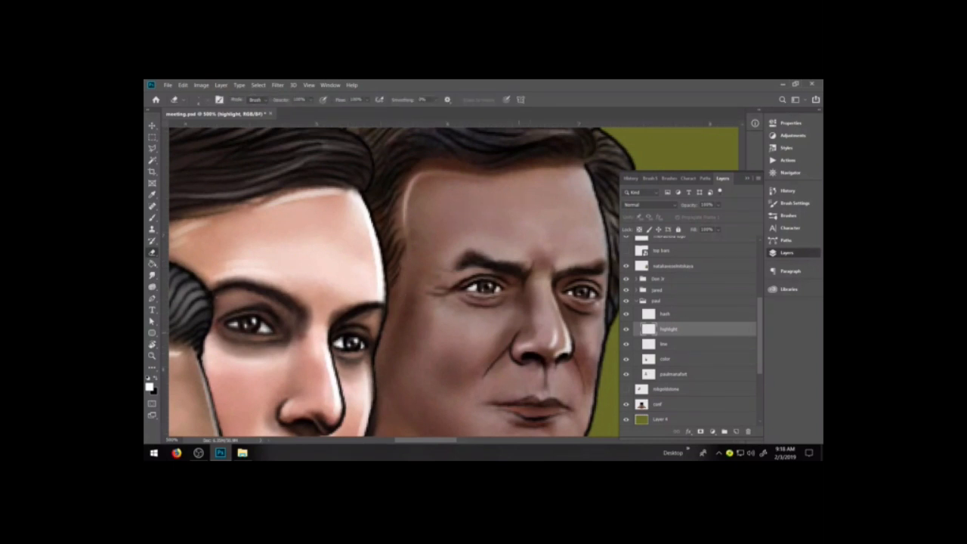
key("space")
left_click_drag(538, 355, 442, 361)
key("b")
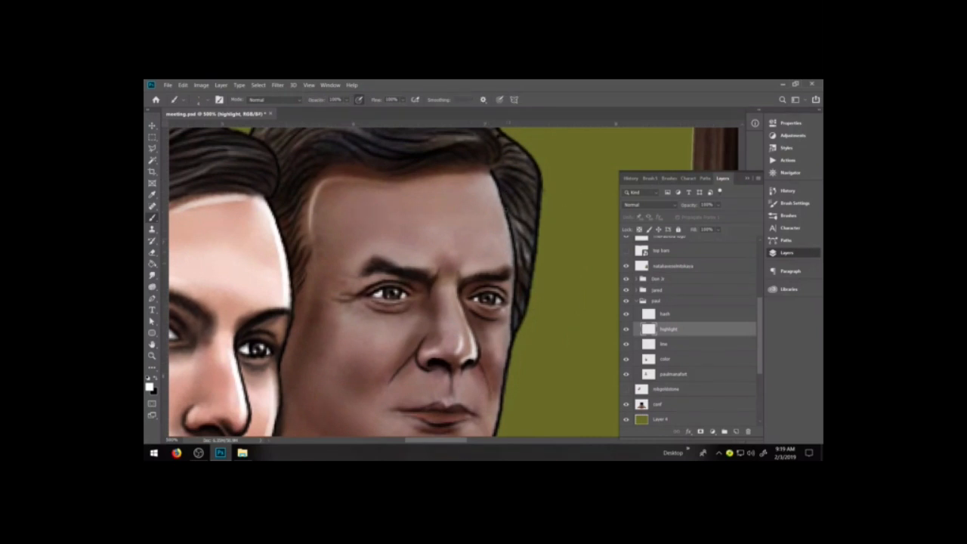
left_click(787, 216)
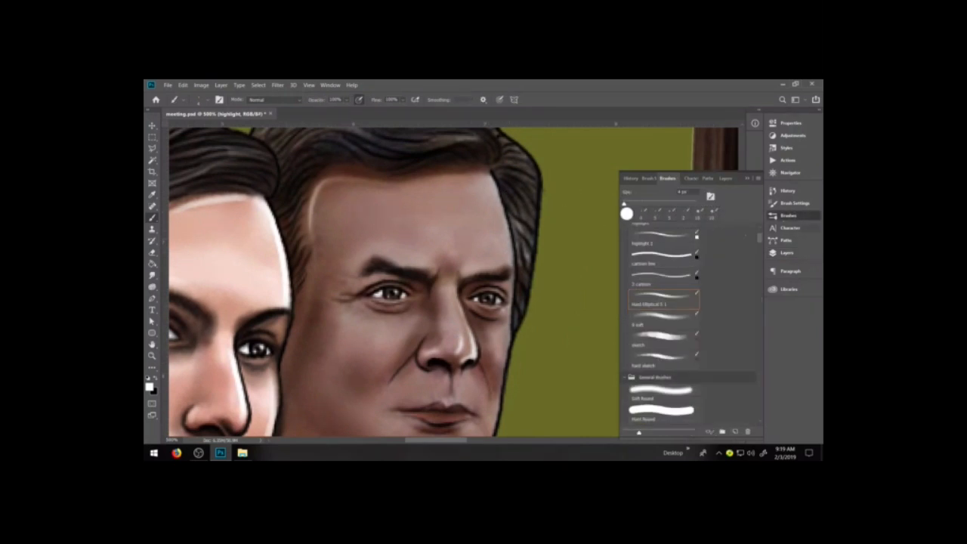
left_click(793, 203)
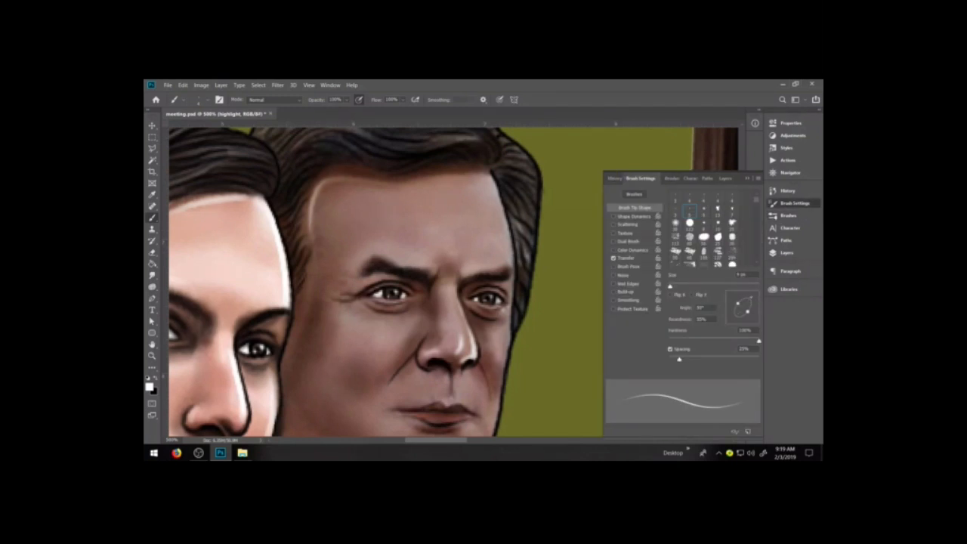
left_click_drag(751, 297, 734, 297)
type("120")
left_click(785, 252)
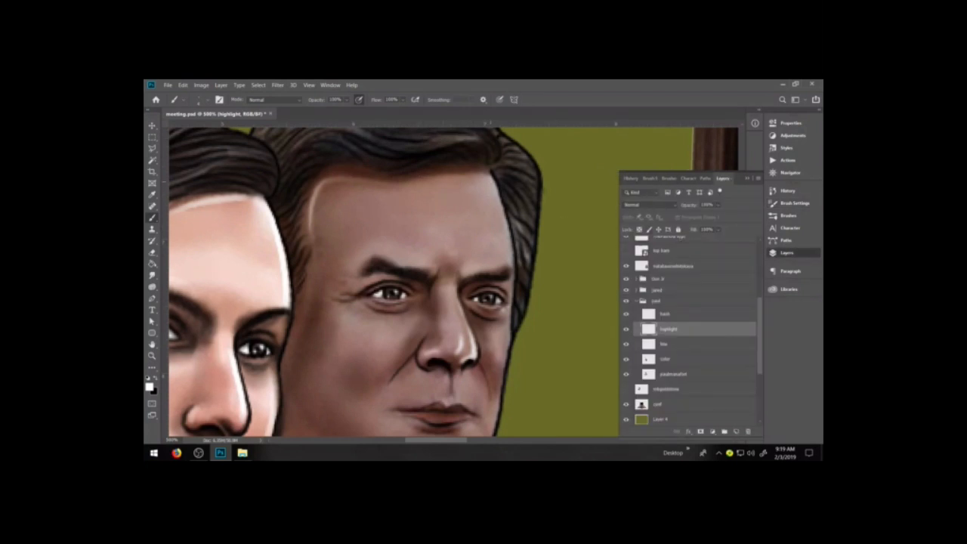
Paint thin white highlights along the far edge of the rear man's forehead and down the outer edge of his far cheek.
left_click_drag(494, 194, 509, 249)
left_click_drag(493, 188, 503, 225)
key("h")
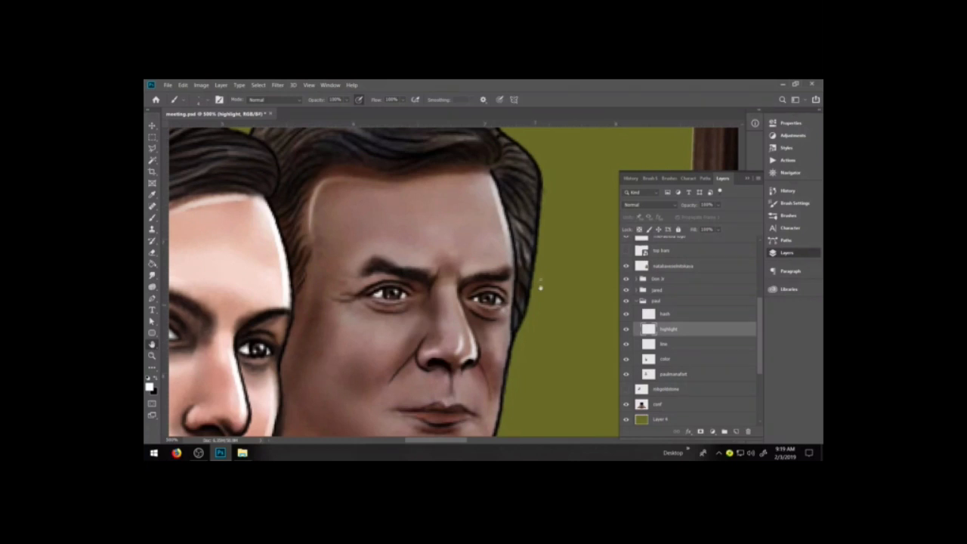
left_click_drag(541, 269, 550, 173)
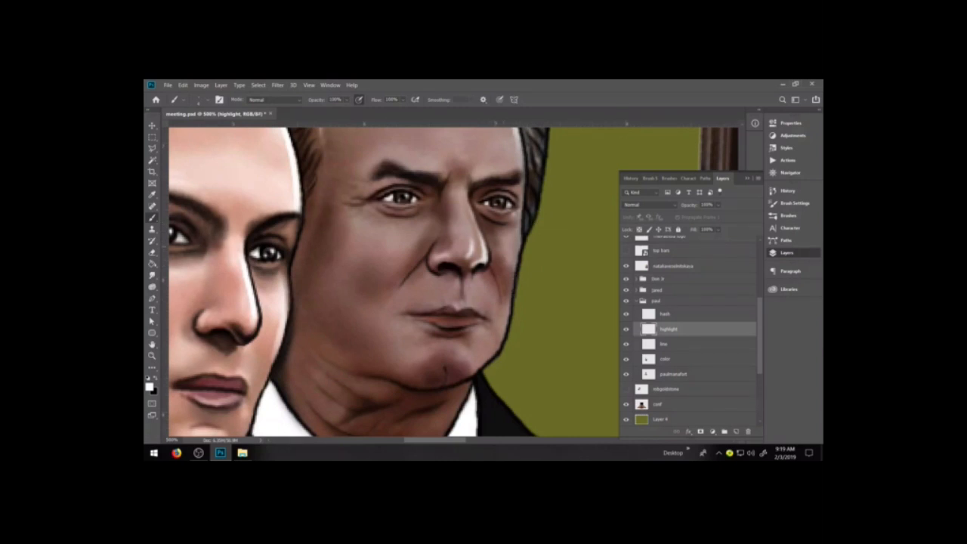
mouse_move(506, 260)
left_mouse_down()
mouse_move(507, 240)
mouse_move(527, 240)
left_mouse_up()
key("ctrl+z")
key("ctrl+shift+z")
left_click_drag(514, 233, 509, 253)
key("e")
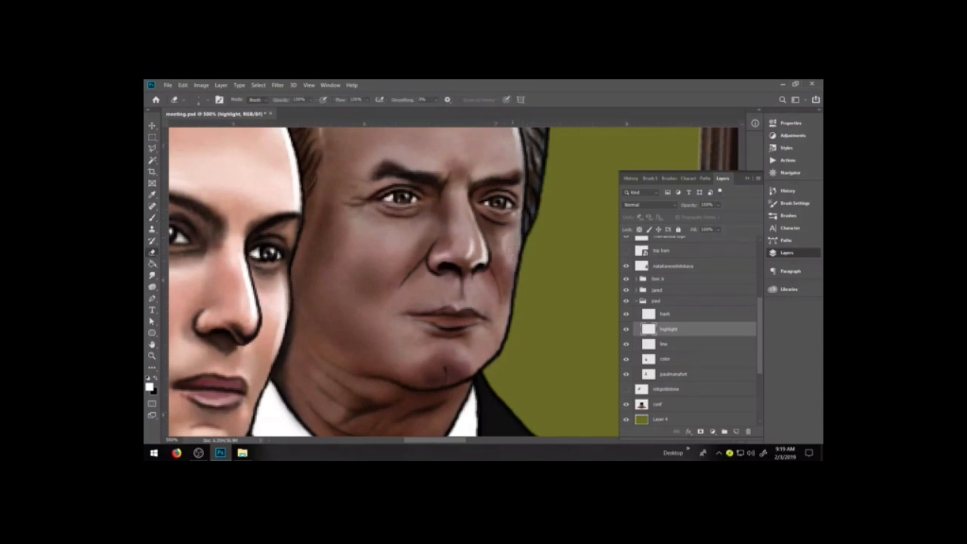
Paint a white highlight along the centre edge of the rear man's upper lip and thin it with the Eraser.
key("b")
left_click_drag(476, 313, 470, 311)
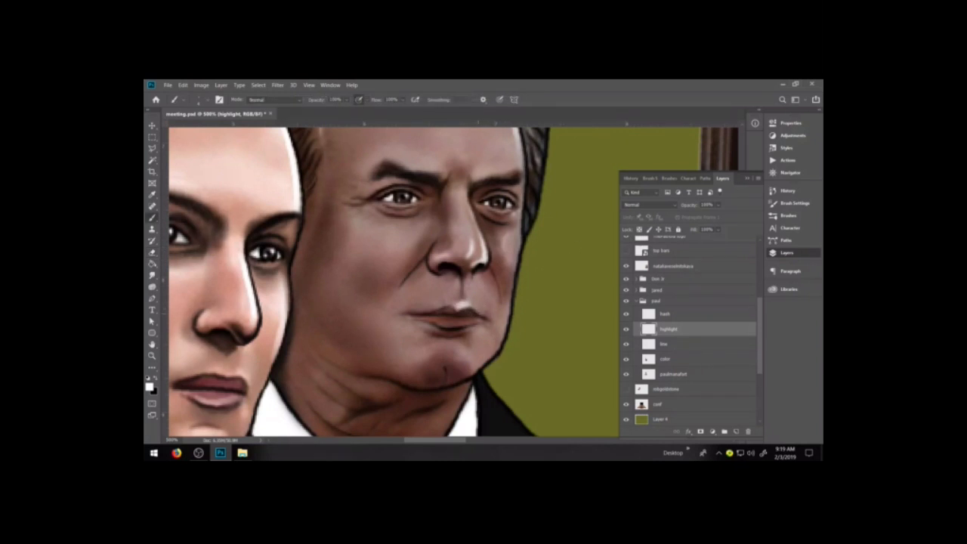
key("e")
left_click_drag(455, 301, 470, 300)
key("b")
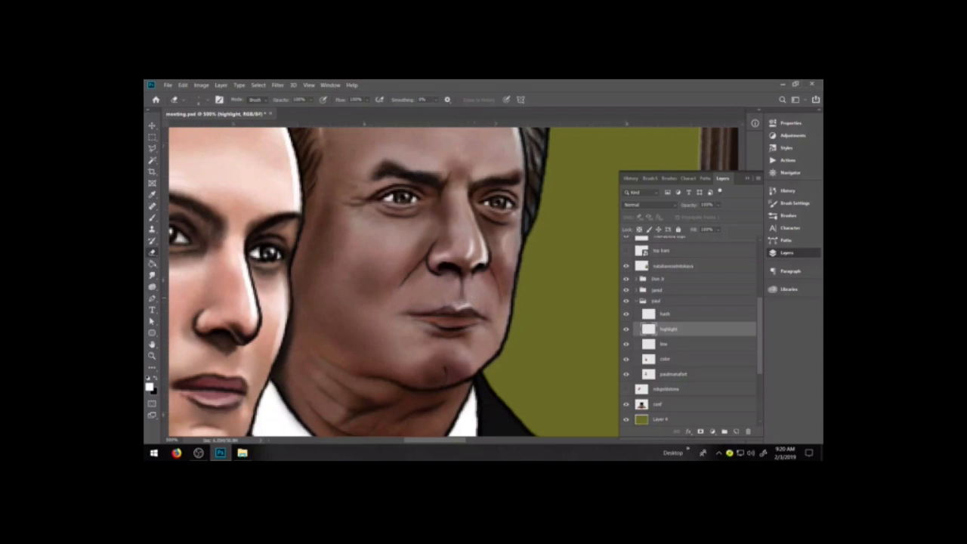
Add faint white highlights along the near part of the rear man's upper lip and on his lower lip, softening them with the Eraser.
key("b")
left_click_drag(426, 311, 441, 304)
key("e")
key("b")
left_click_drag(438, 324, 476, 320)
key("e")
left_click_drag(453, 320, 483, 319)
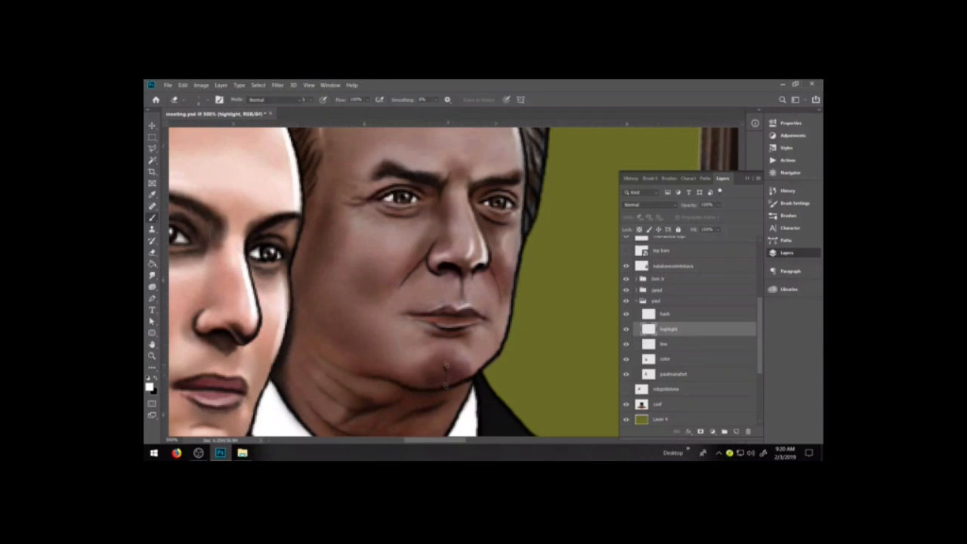
Paint a faint curved white highlight along the near side of the rear man's chin, alternating Brush and Eraser.
key("b")
key("e")
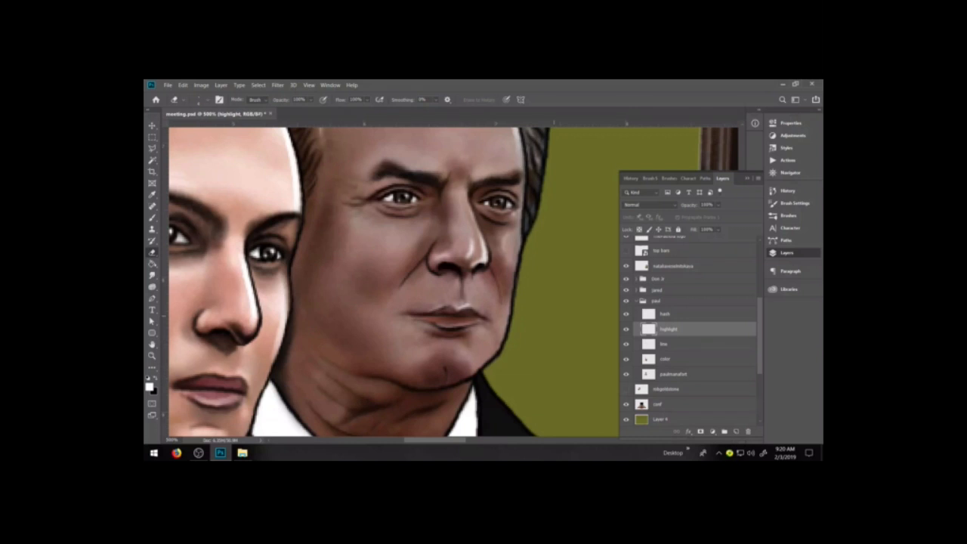
key("b")
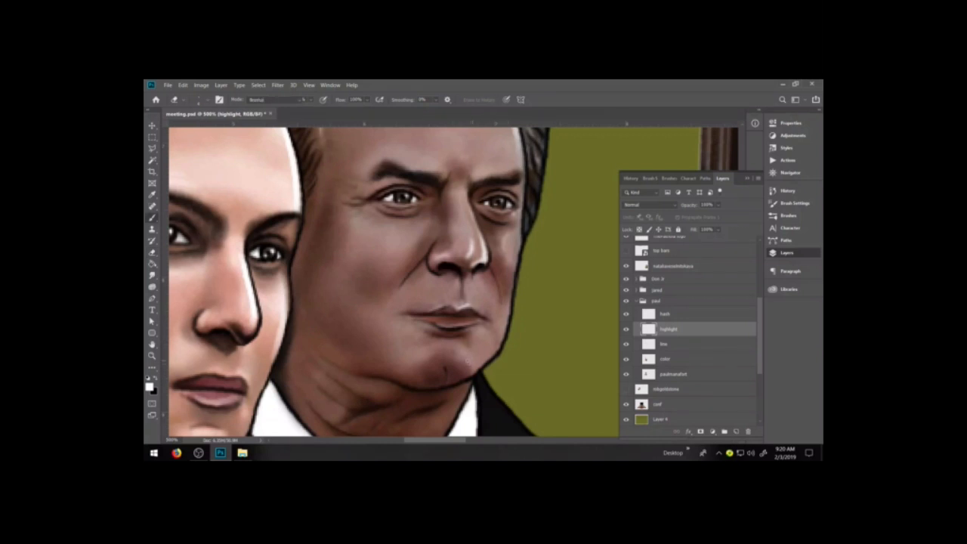
key("b")
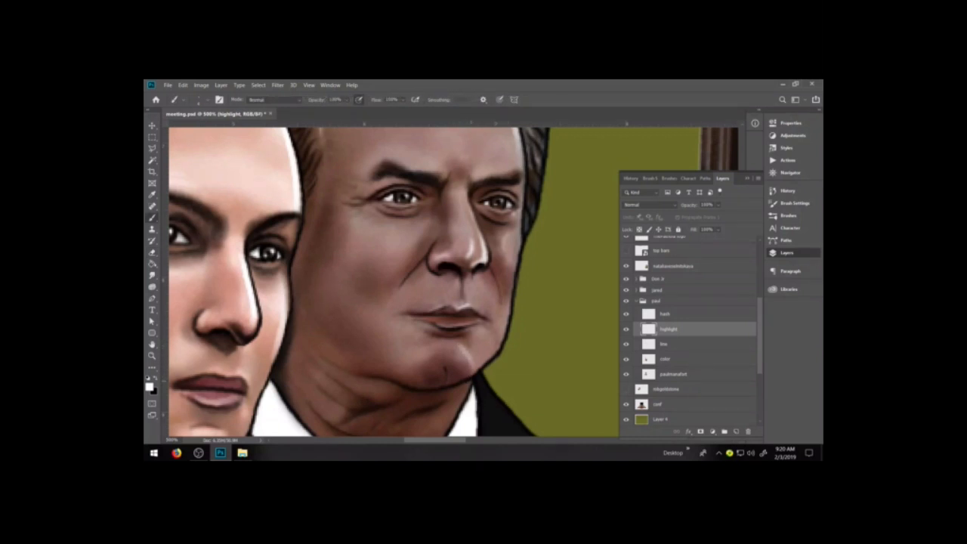
left_click_drag(408, 376, 422, 352)
key("e")
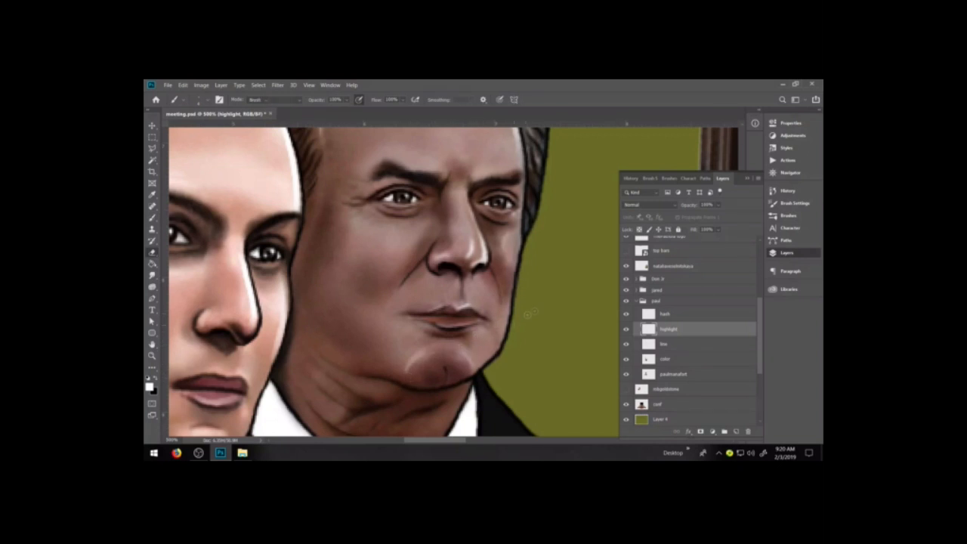
key("b")
key("e")
Paint three thin diagonal white highlights along the skin folds on the near side of the rear man's neck.
key("b")
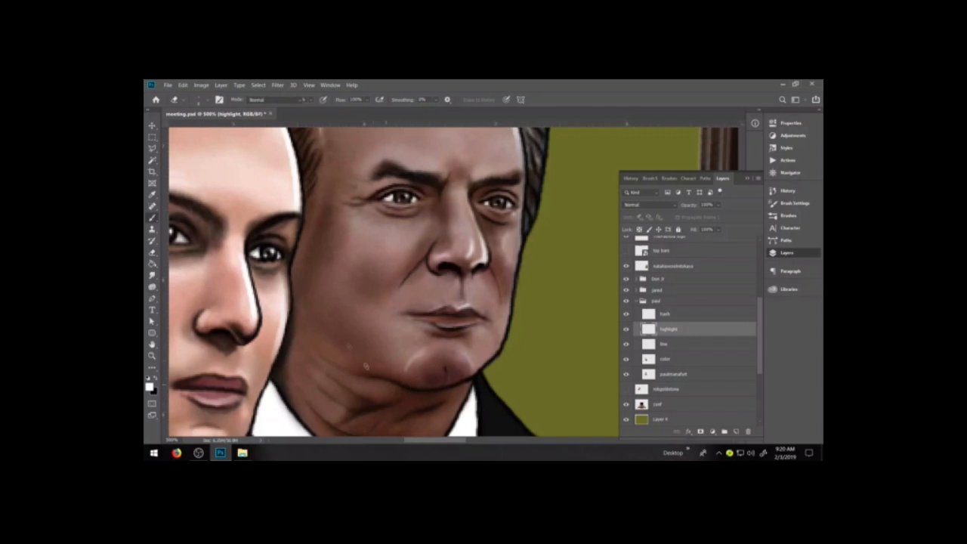
left_click_drag(351, 388, 319, 360)
key("b")
left_click_drag(351, 388, 318, 360)
left_click_drag(357, 388, 322, 362)
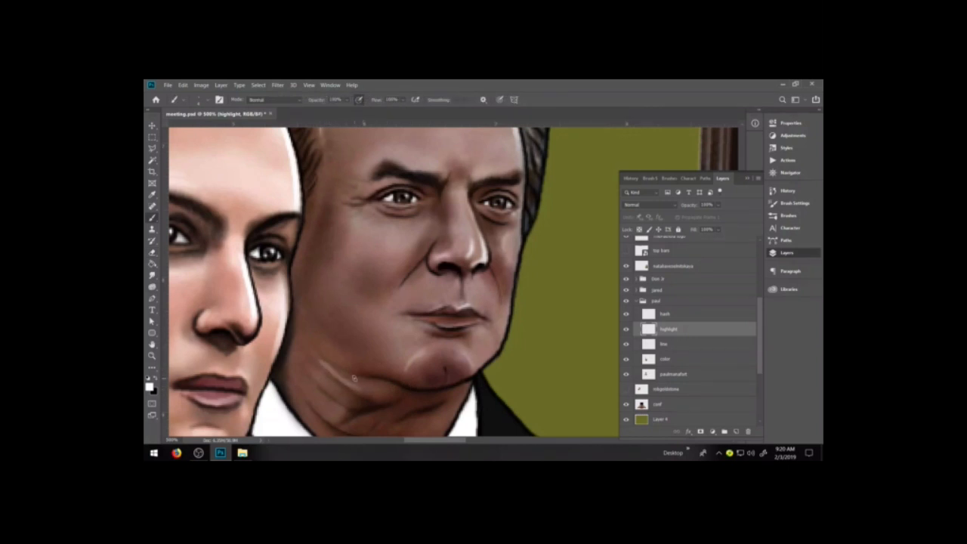
left_click_drag(342, 399, 309, 369)
left_click_drag(329, 420, 298, 385)
key("e")
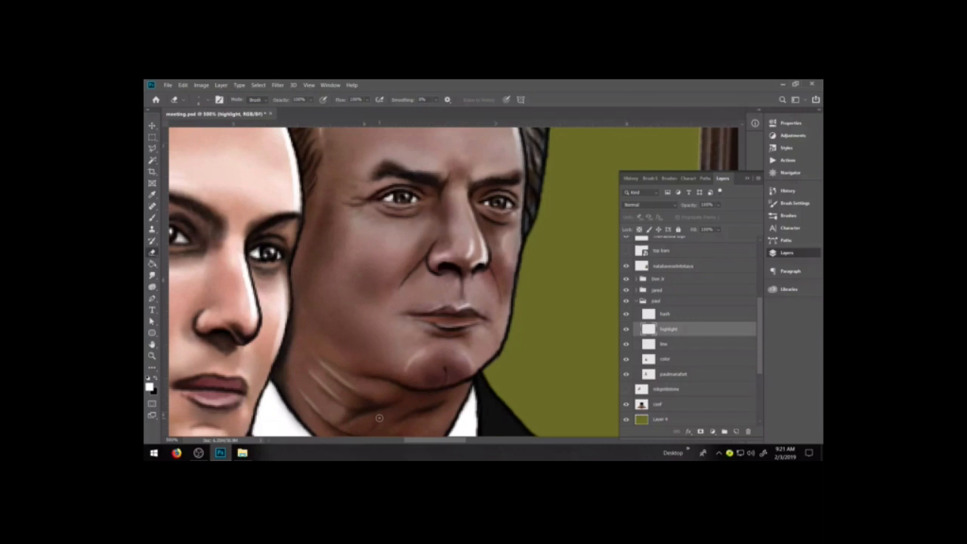
Paint a thin white highlight down the far edge of the rear man's jaw and trim it with the Eraser.
key("b")
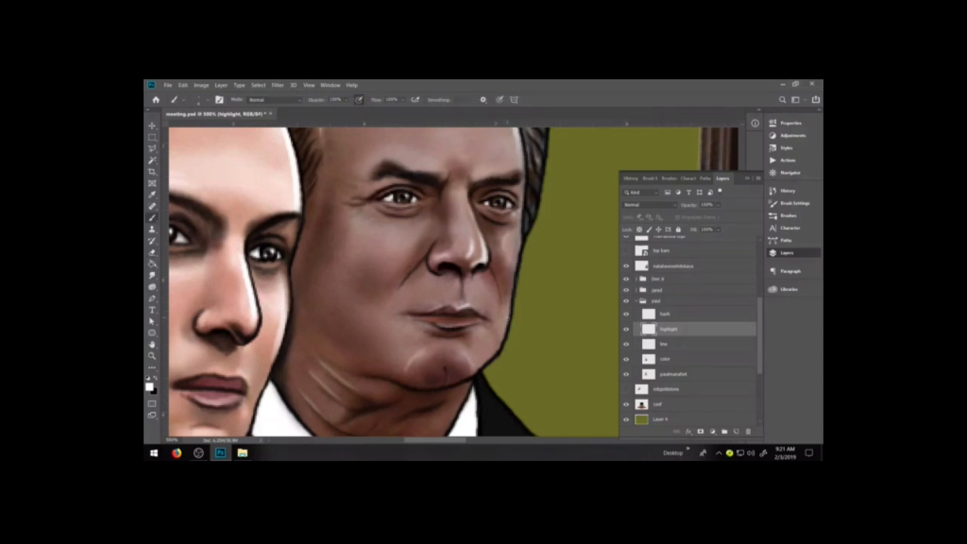
key("ctrl+z")
left_click_drag(509, 305, 489, 361)
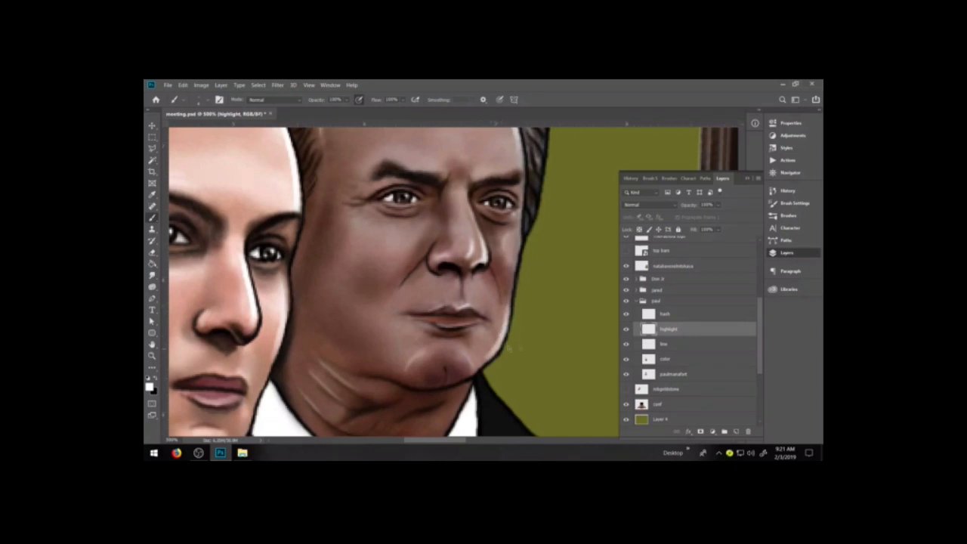
key("e")
left_click_drag(484, 357, 497, 344)
left_click_drag(512, 310, 510, 327)
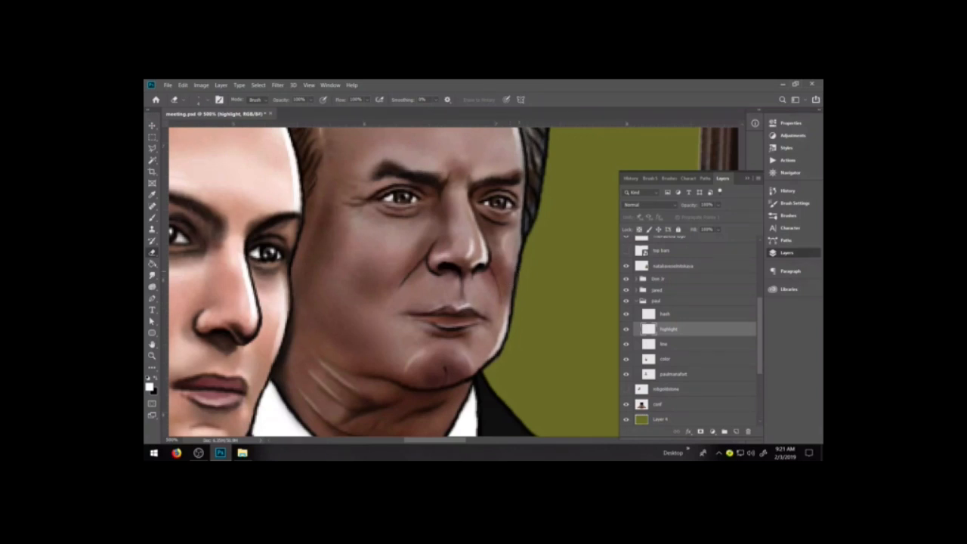
Try painting white highlights along both lapels and the far sleeve line of the rear man's black jacket.
key("ctrl+minus")
key("ctrl+minus")
key("ctrl+minus")
key("ctrl+minus")
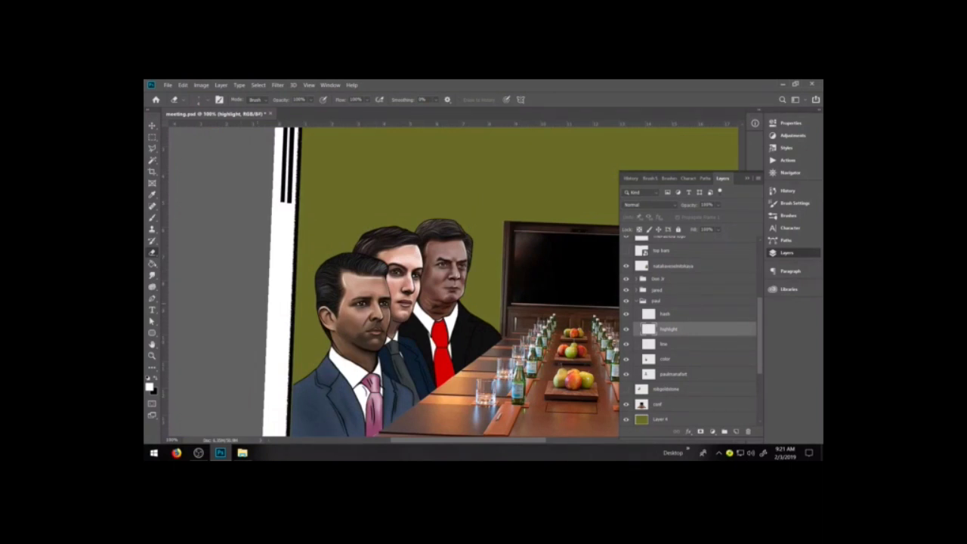
key("z")
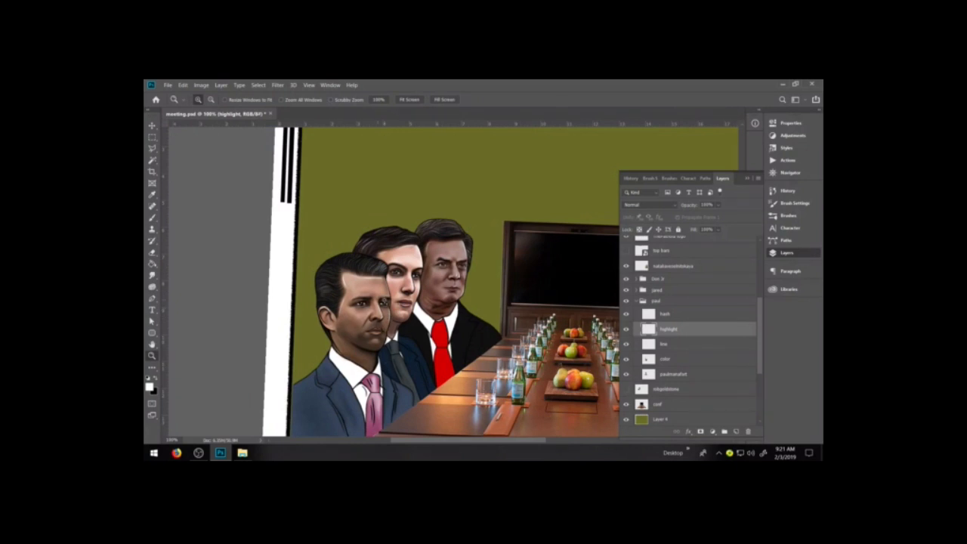
left_click_drag(543, 381, 544, 387)
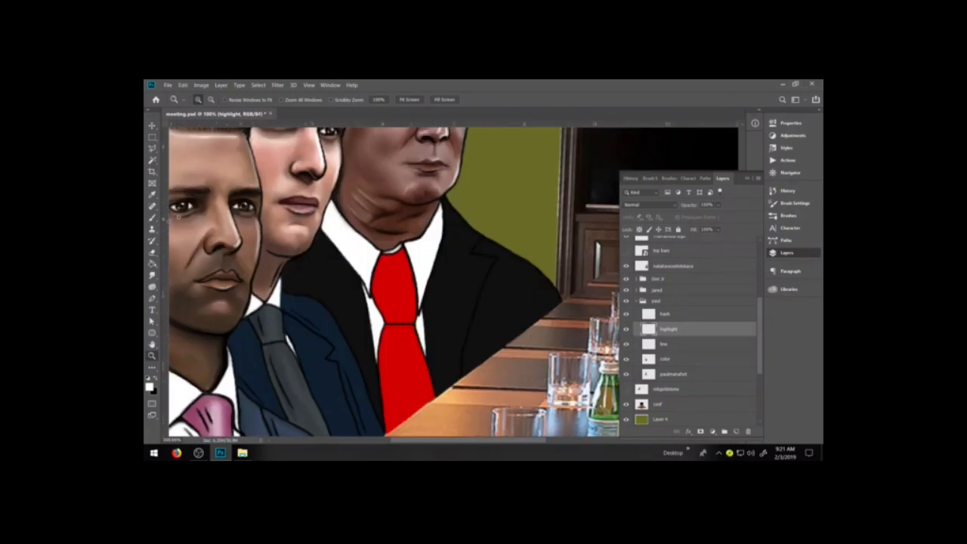
left_click(153, 217)
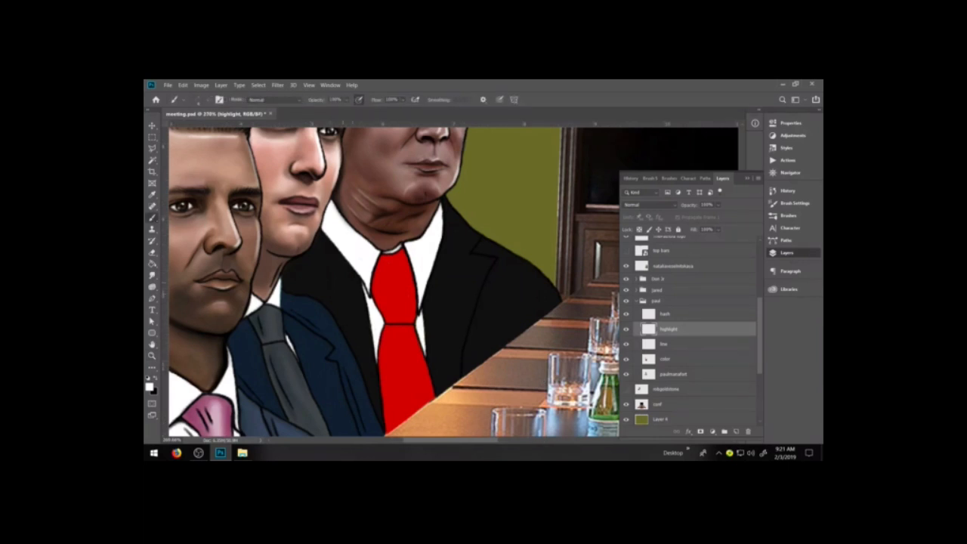
left_click_drag(320, 240, 358, 296)
left_click_drag(450, 213, 427, 297)
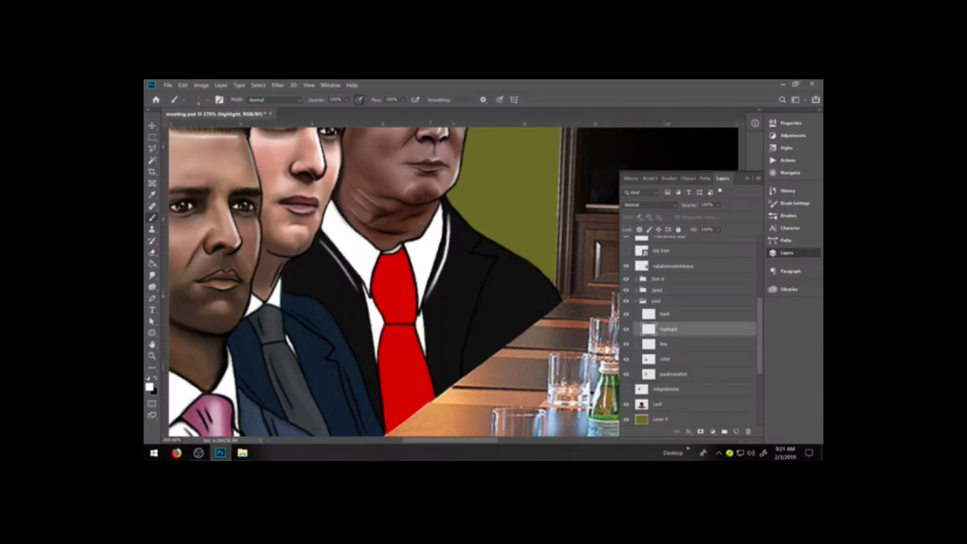
key("ctrl+z")
left_click_drag(452, 211, 434, 289)
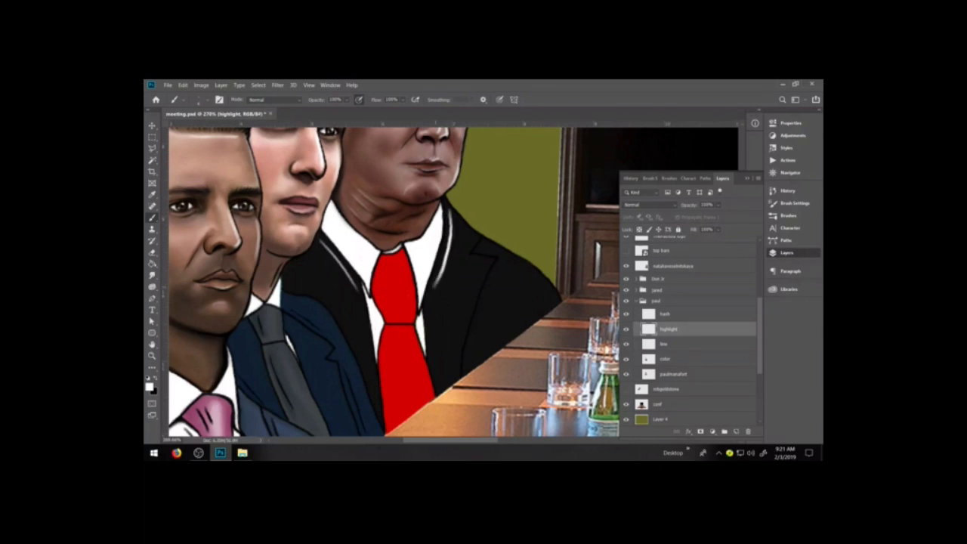
left_click_drag(499, 264, 470, 343)
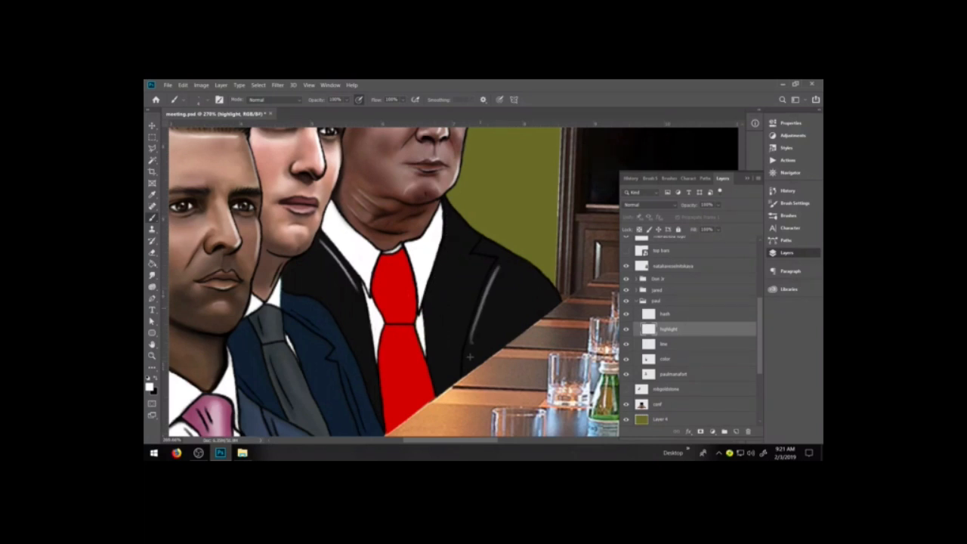
key("ctrl+z")
Rotate the canvas view to 0° and load the Hard Elliptical 5 1 brush again.
key("r")
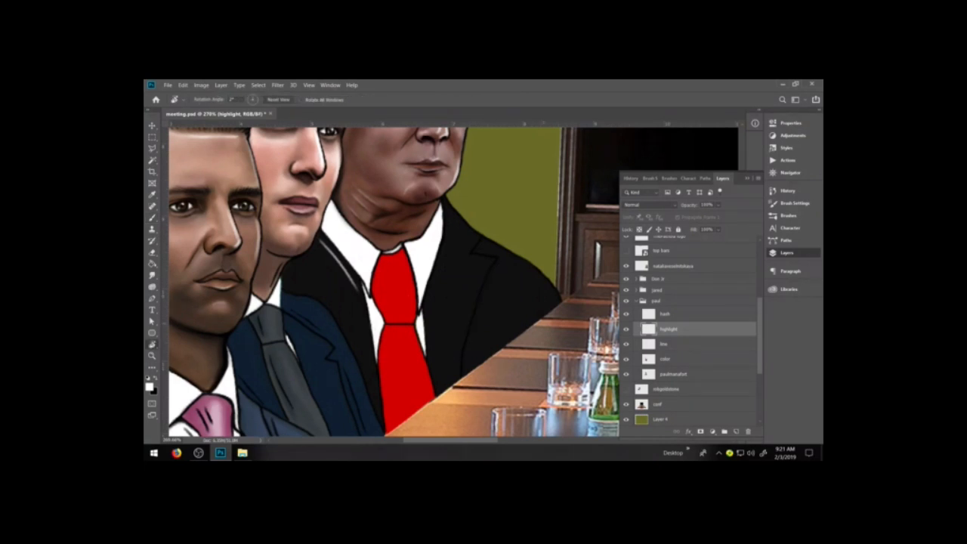
mouse_move(544, 328)
left_mouse_down()
mouse_move(549, 317)
mouse_move(546, 325)
left_mouse_up()
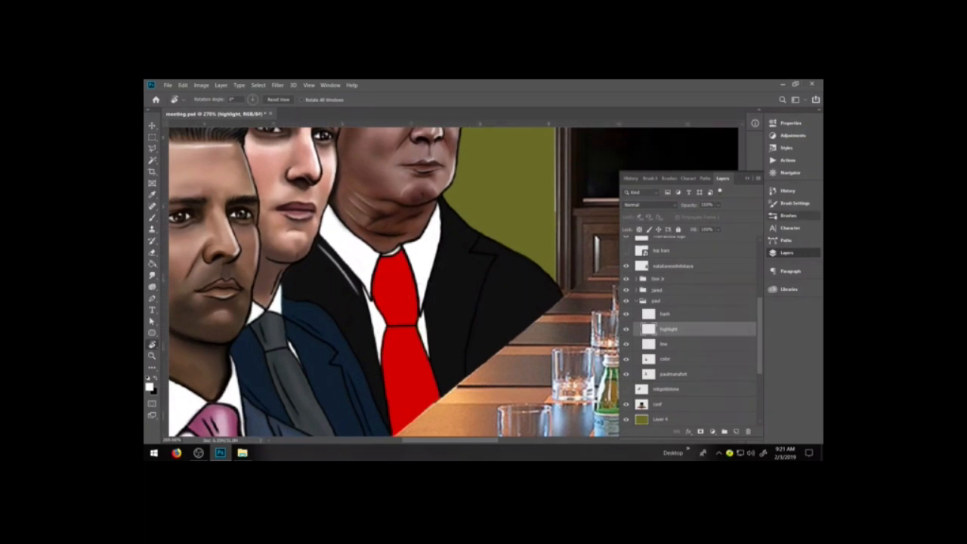
left_click(788, 215)
left_click(662, 302)
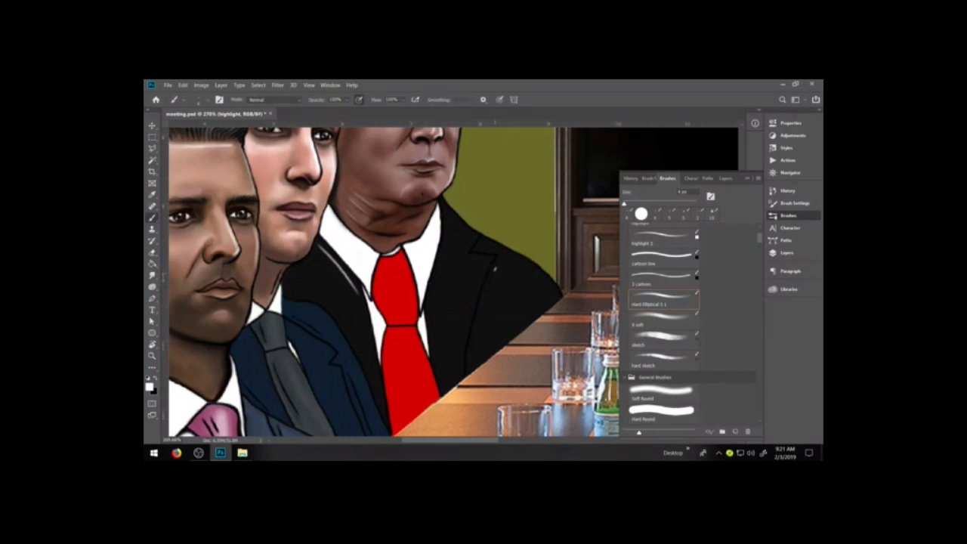
Try white highlight strokes on the far sleeve line, lapel edge and collar of the rear man's jacket, undoing each one.
mouse_move(496, 267)
left_mouse_down()
mouse_move(478, 336)
mouse_move(480, 324)
left_mouse_up()
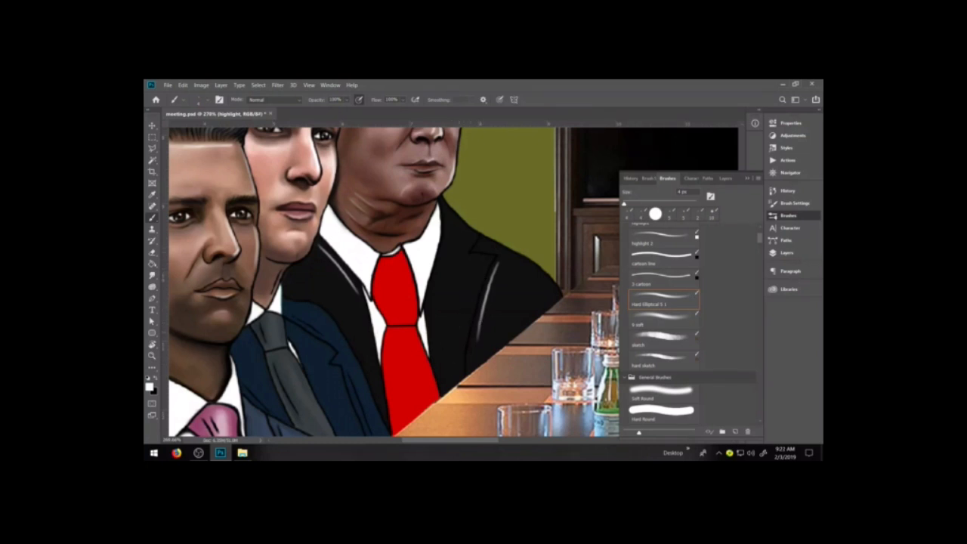
left_click_drag(474, 250, 481, 239)
key("ctrl+z")
left_click_drag(427, 299, 446, 218)
key("ctrl+z")
left_click_drag(428, 303, 435, 367)
key("ctrl+z")
left_click_drag(444, 212, 477, 233)
key("ctrl+z")
left_click_drag(445, 204, 477, 232)
key("ctrl+z")
key("ctrl+z")
key("ctrl+z")
Paint a white highlight down the far collar of the rear man's jacket and around the lapel notch.
left_click_drag(447, 209, 475, 238)
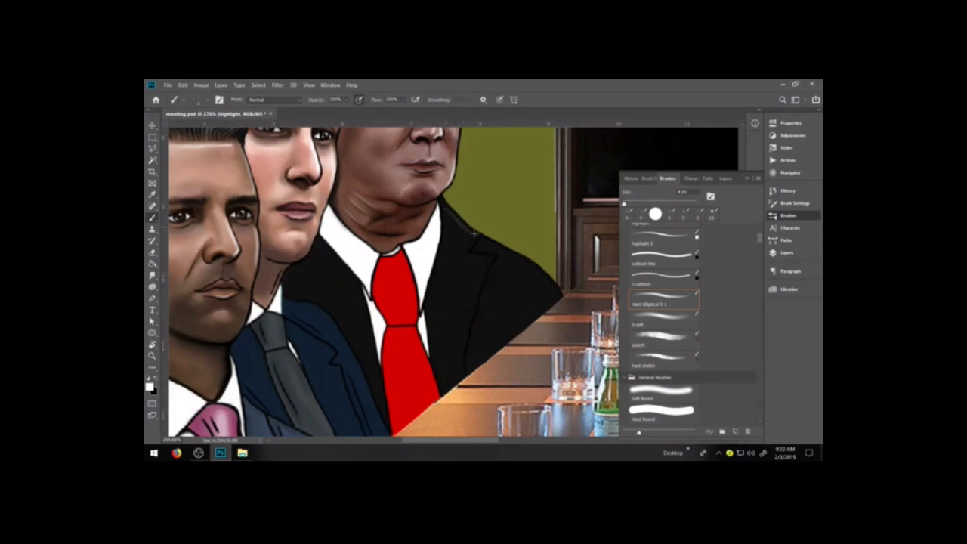
key("ctrl+z")
mouse_move(452, 216)
left_mouse_down()
mouse_move(475, 257)
mouse_move(489, 258)
mouse_move(475, 293)
left_mouse_up()
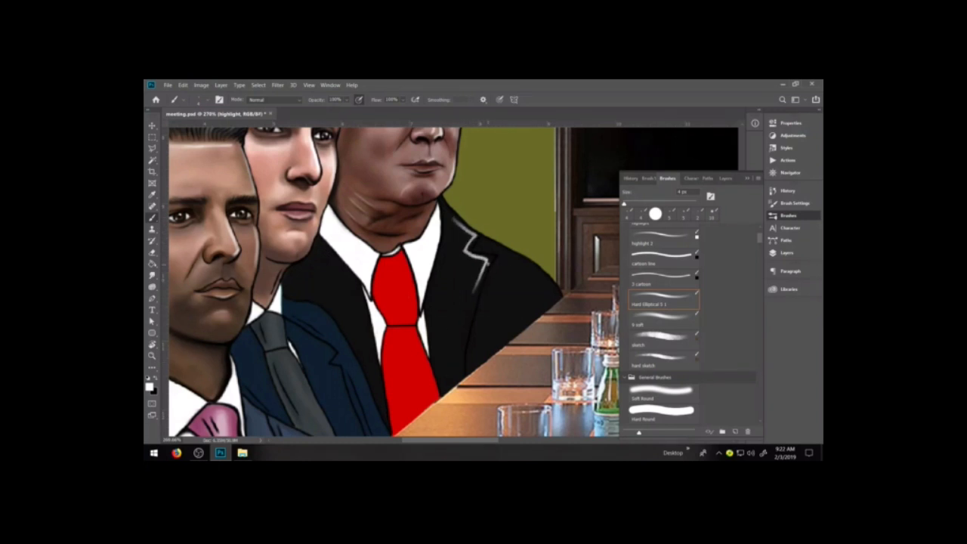
Paint a white highlight down the far lapel edge of the rear man's jacket and thin the lapel and collar highlights with the Eraser.
left_click_drag(485, 261, 453, 381)
key("e")
left_click_drag(467, 306, 453, 370)
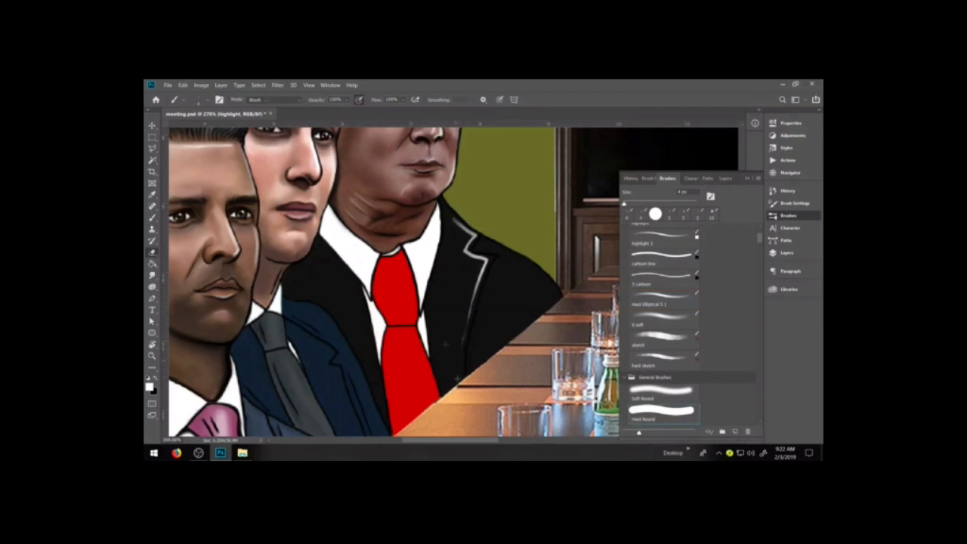
left_click_drag(449, 216, 466, 232)
key("bracketleft")
key("e")
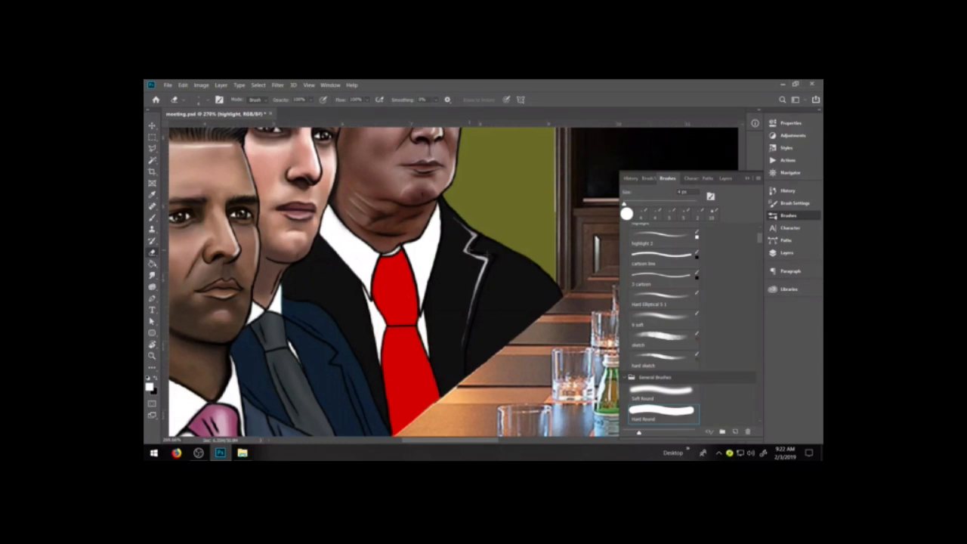
Paint a white highlight around the near lapel notch of the rear man's jacket and trim it with the Eraser.
key("b")
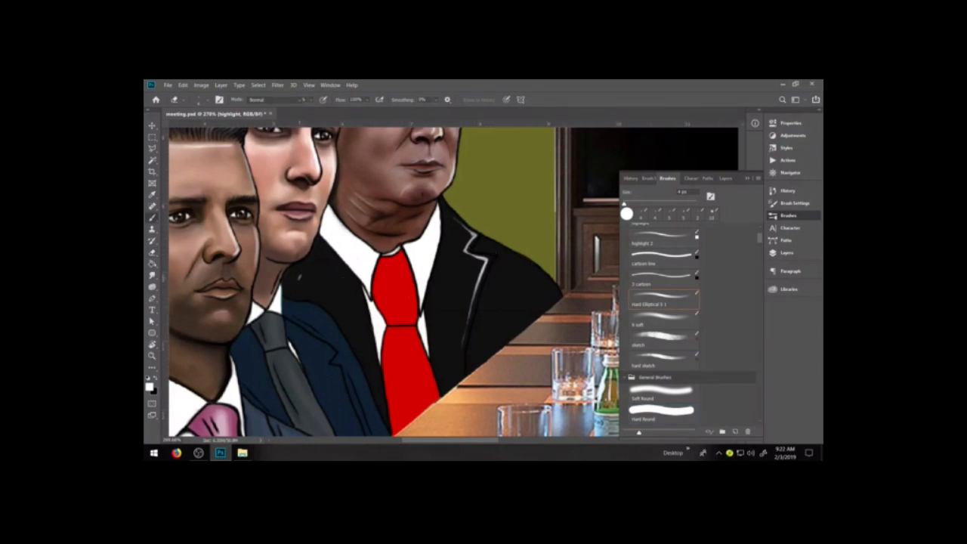
key("b")
mouse_move(297, 271)
left_mouse_down()
mouse_move(287, 281)
mouse_move(303, 297)
left_mouse_up()
key("bracketright")
key("bracketright")
key("e")
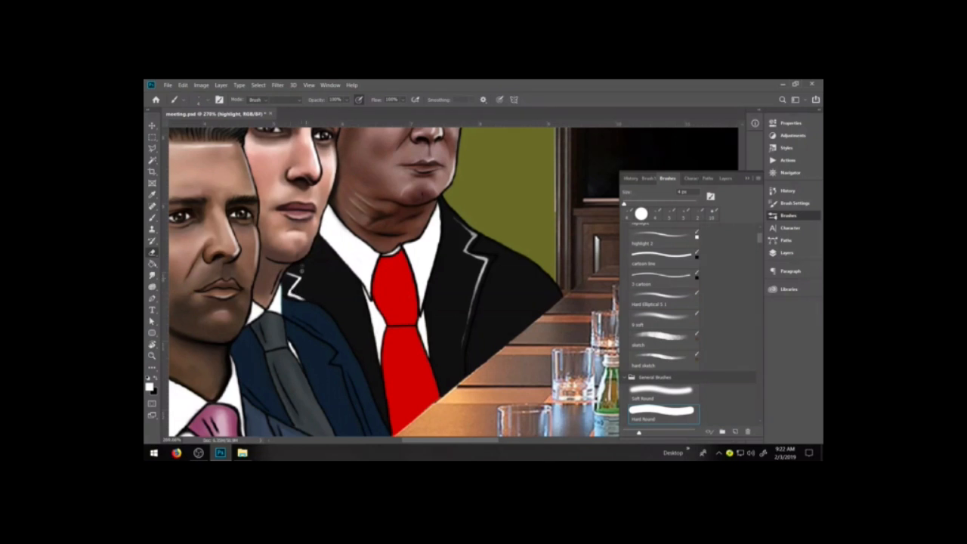
Paint a white highlight along the far shoulder of the rear man's jacket with the Hard Elliptical 5 1 brush and thin it with the Eraser.
key("b")
key("comma")
key("comma")
key("comma")
key("comma")
key("comma")
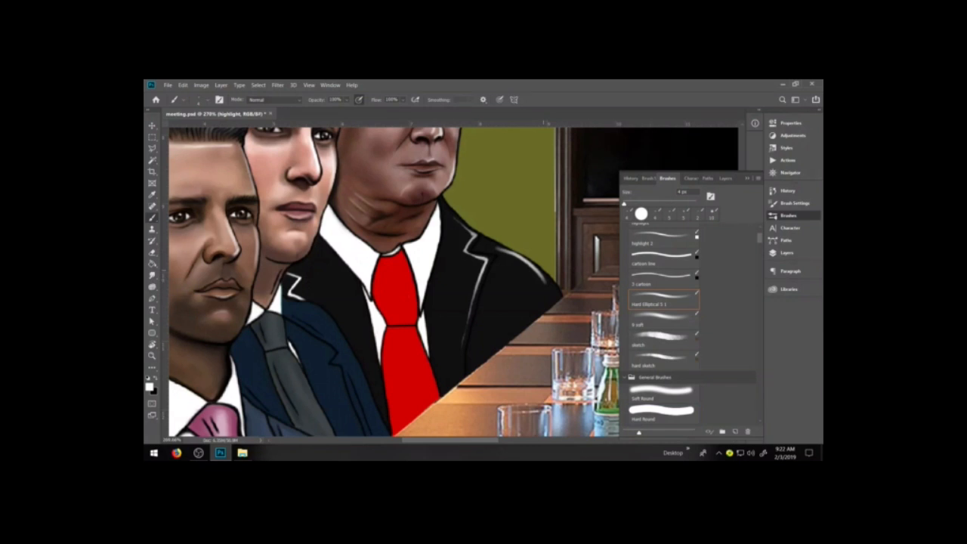
left_click_drag(502, 247, 561, 294)
key("ctrl+z")
left_click_drag(501, 248, 561, 299)
key("ctrl+z")
key("ctrl+shift+z")
key("e")
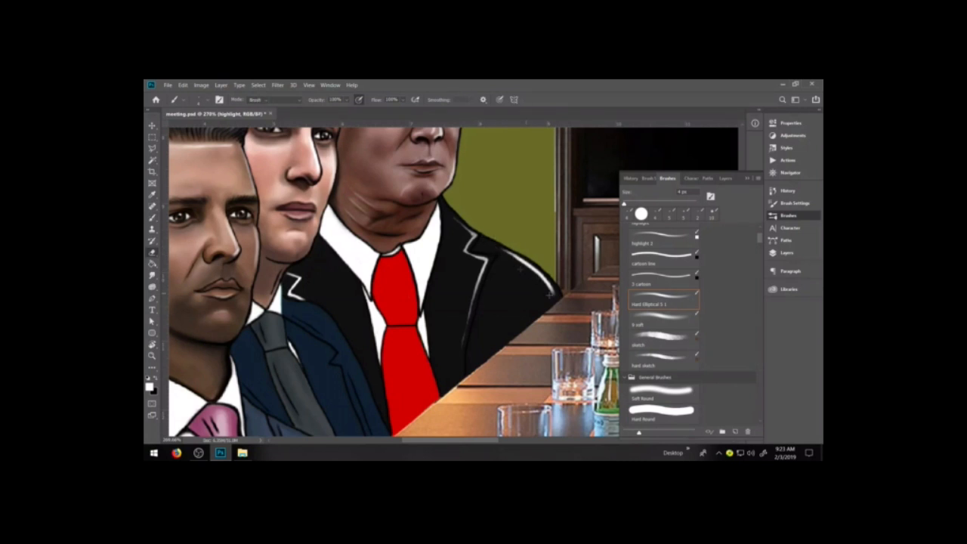
left_click_drag(504, 253, 551, 295)
left_click_drag(501, 252, 551, 292)
Paint white highlights down the far side of the rear man's red tie, on both the knot and the blade.
key("b")
left_click_drag(406, 258, 434, 398)
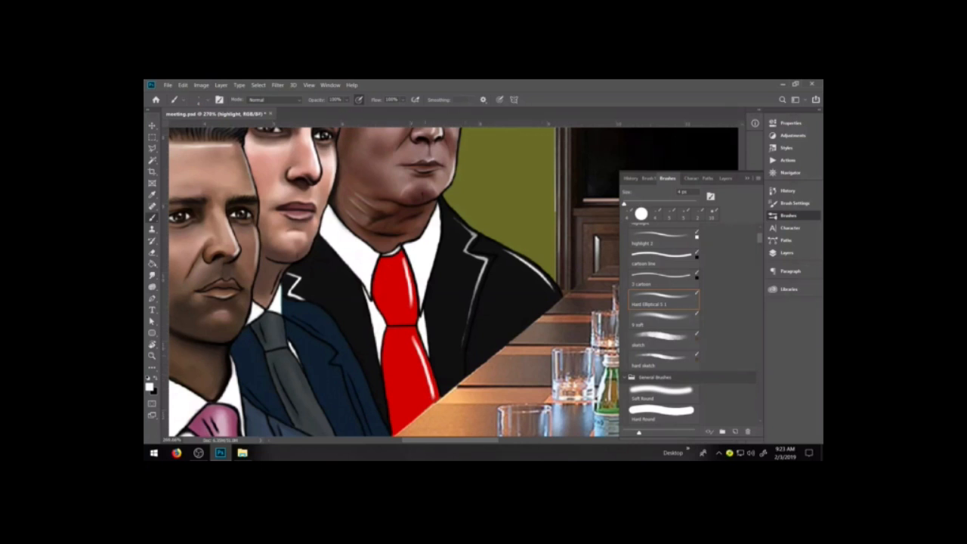
Make the rear man's color layer active and sample the tie's red as the brush color.
left_click(787, 252)
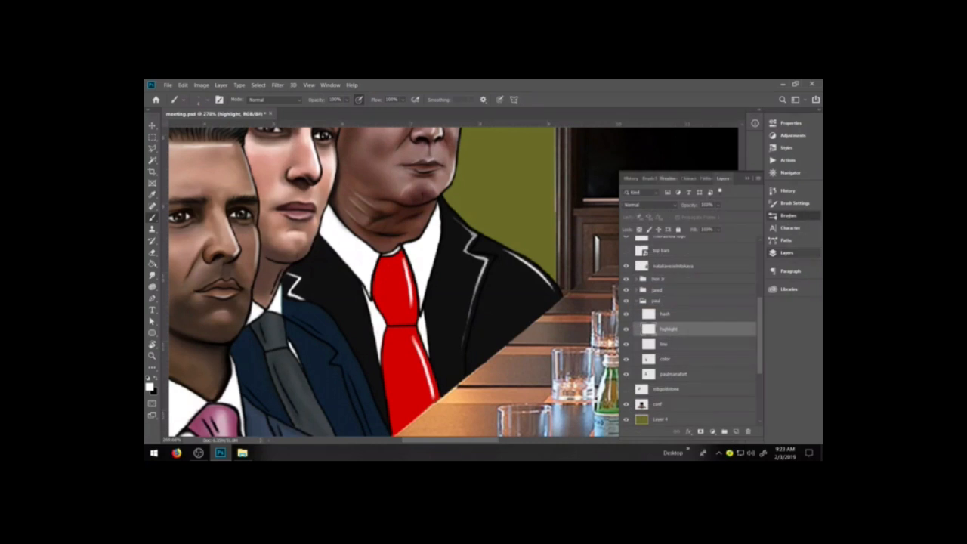
left_click(788, 215)
left_click(787, 253)
left_click(665, 359)
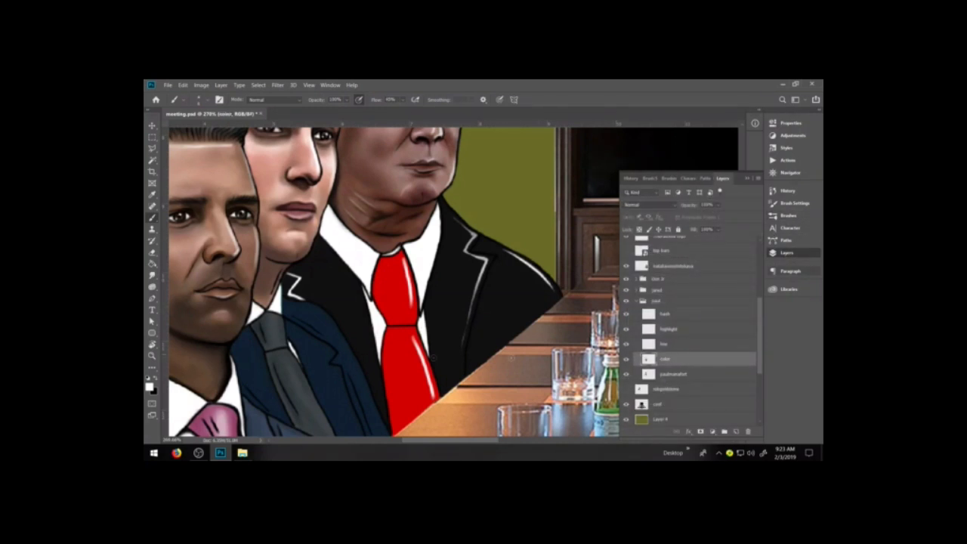
key("i")
left_click(405, 360)
key("b")
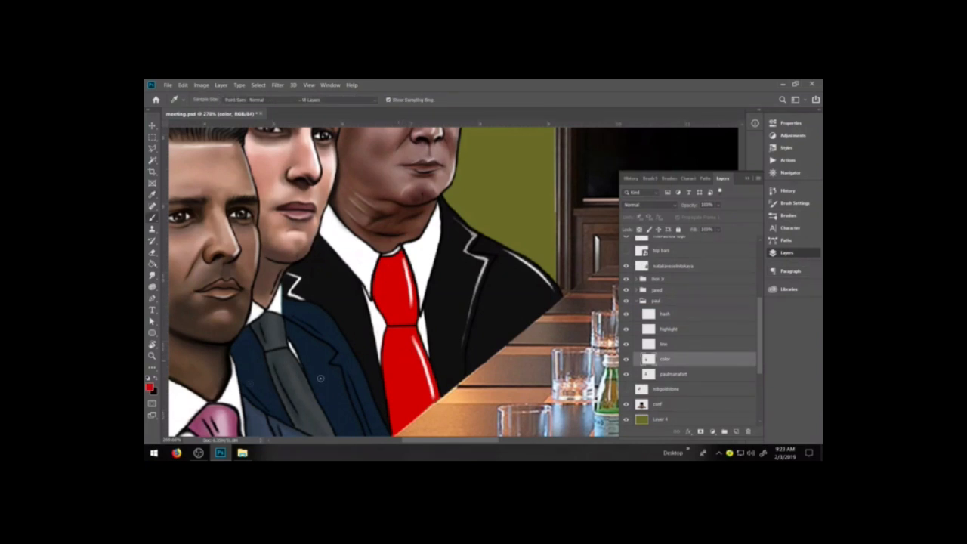
Shade the rear man's tie with a darker red and deepen its edges with a very dark red of about 32% brightness.
left_click(149, 387)
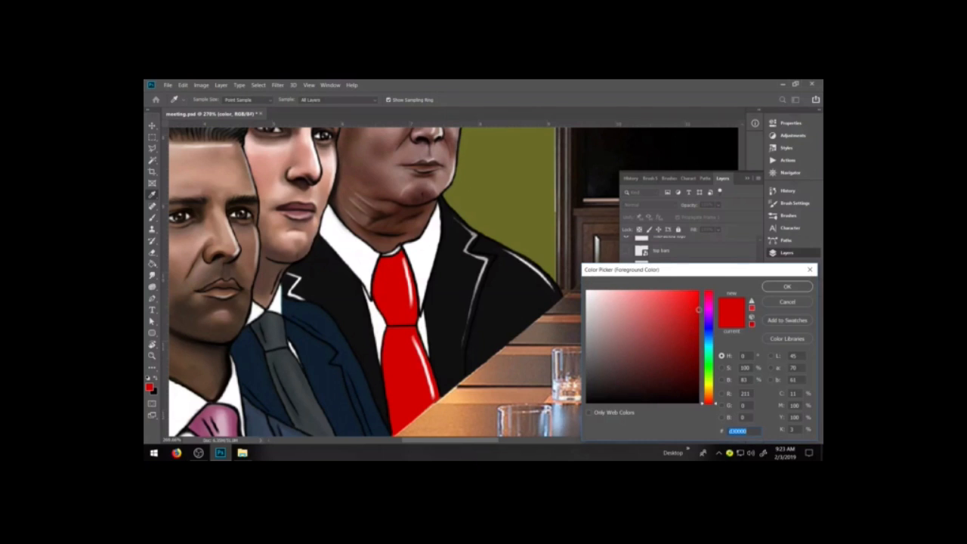
mouse_move(698, 309)
left_mouse_down()
mouse_move(685, 311)
mouse_move(696, 337)
left_mouse_up()
left_click(786, 286)
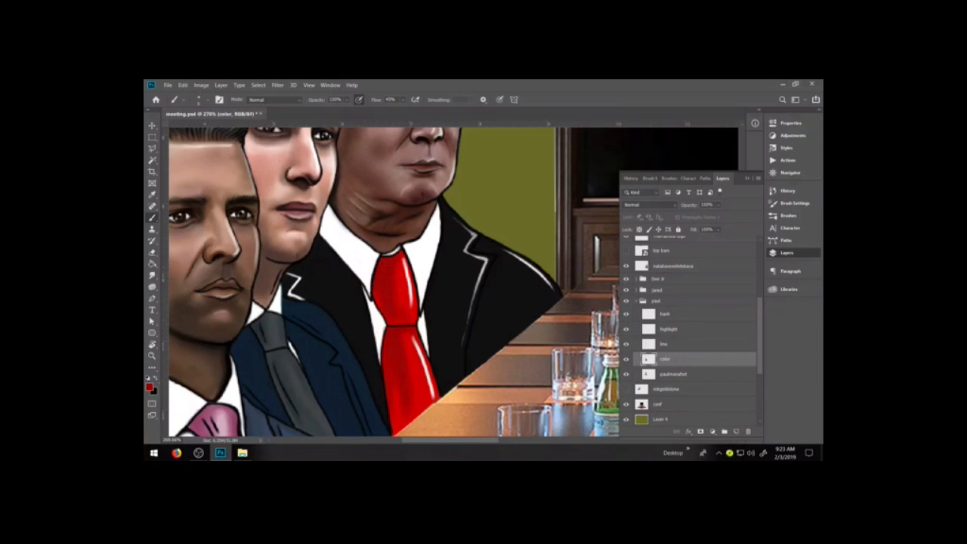
left_click(149, 386)
left_click(696, 367)
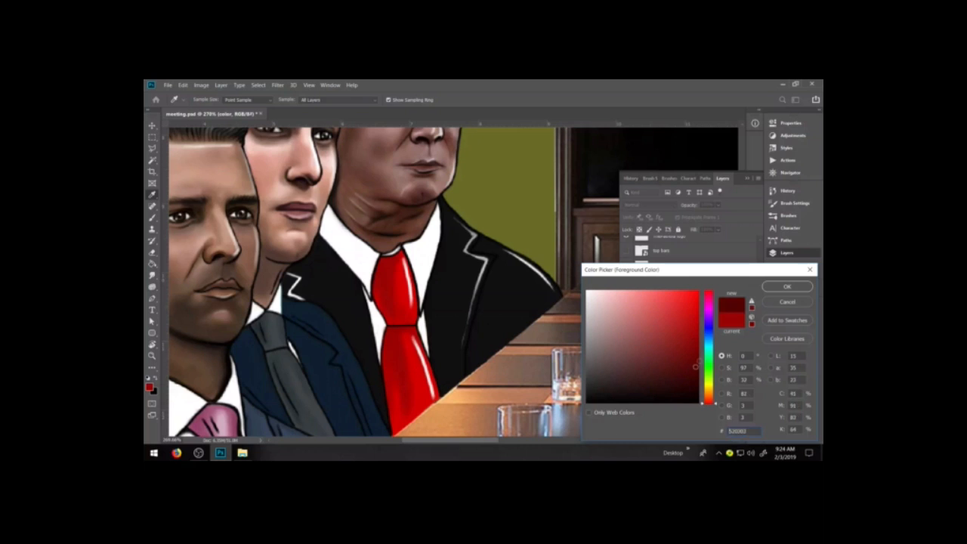
left_click(785, 288)
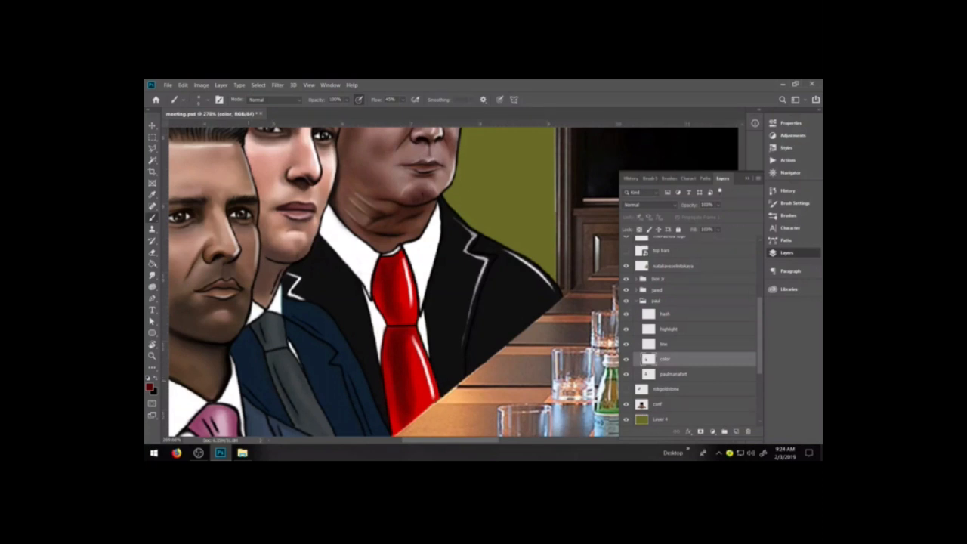
Hide the olive background layer, Layer 4, so the whole composition stands on white.
key("ctrl+minus")
key("ctrl+minus")
key("ctrl+minus")
key("ctrl+minus")
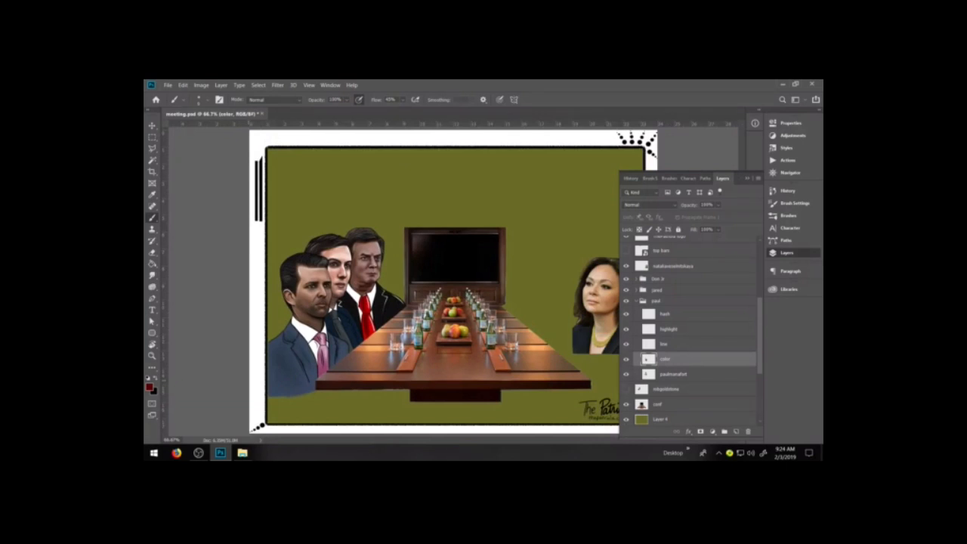
left_click(626, 419)
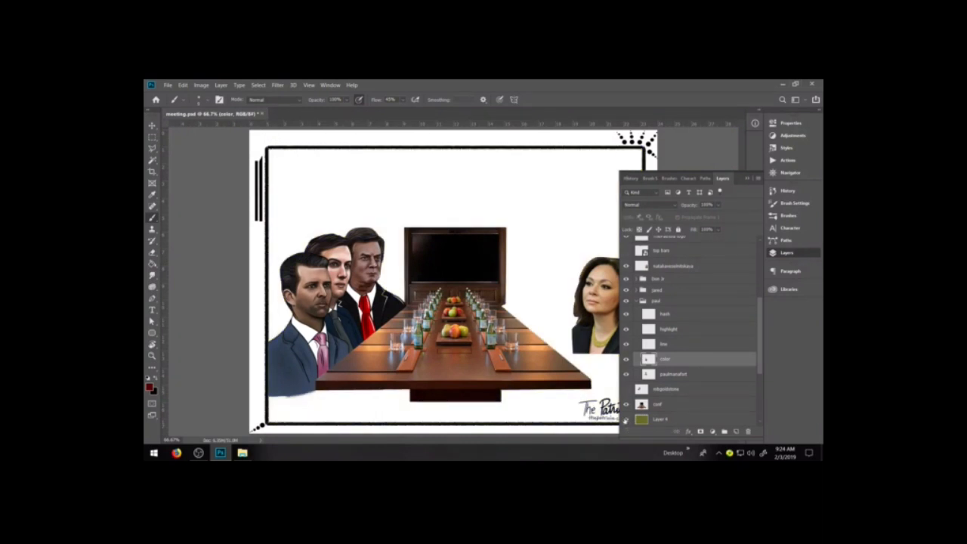
left_click(625, 419)
left_click(626, 419)
Lighten the rear man's face on the color layer with the Dodge tool set to Midtones and 45% exposure.
left_click(151, 287)
left_click(189, 286)
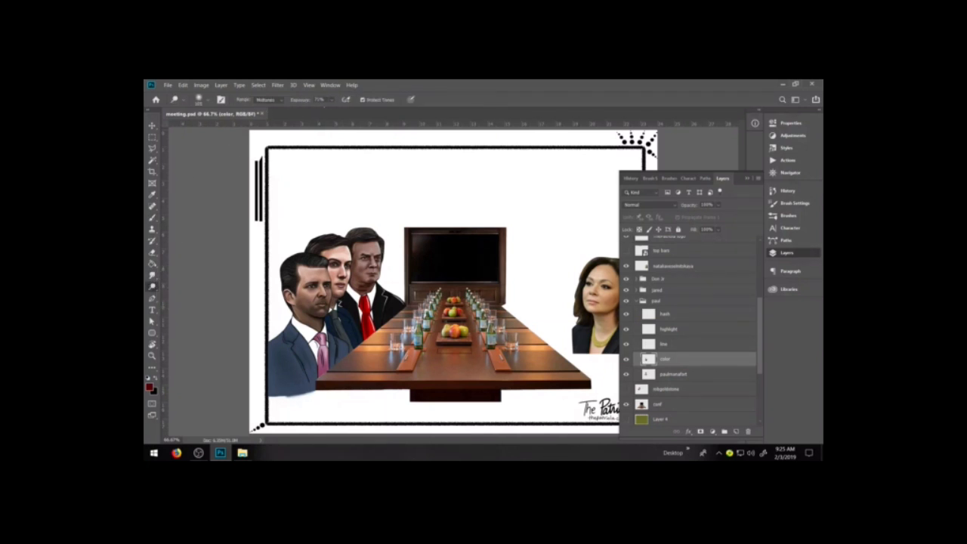
left_click(331, 100)
key("ctrl+plus")
key("ctrl+plus")
key("ctrl+plus")
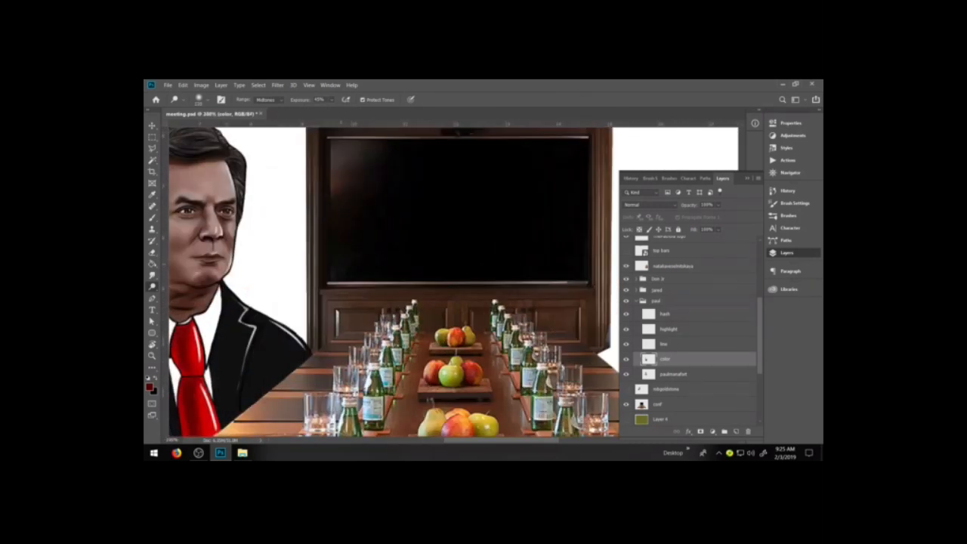
key("space")
mouse_move(334, 272)
left_mouse_down()
mouse_move(458, 280)
mouse_move(401, 345)
left_mouse_up()
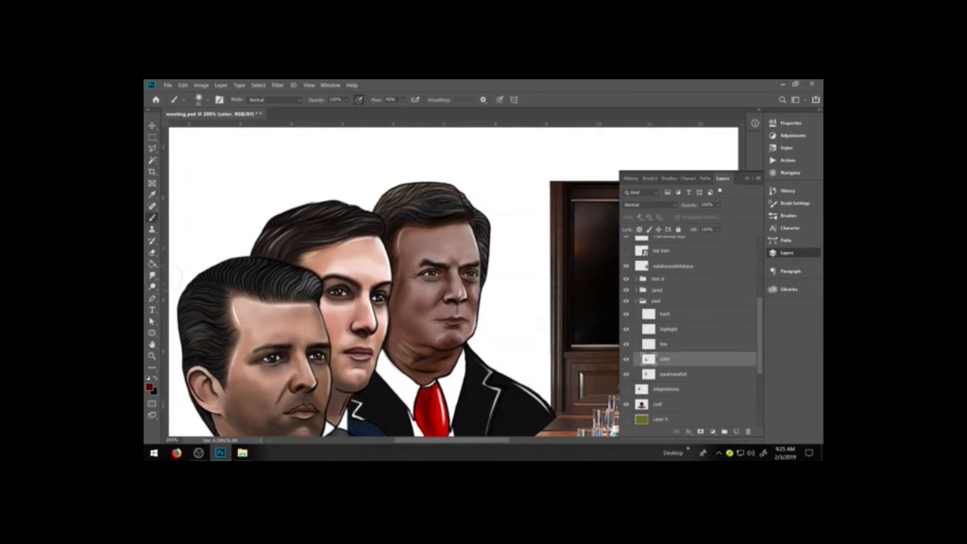
key("o")
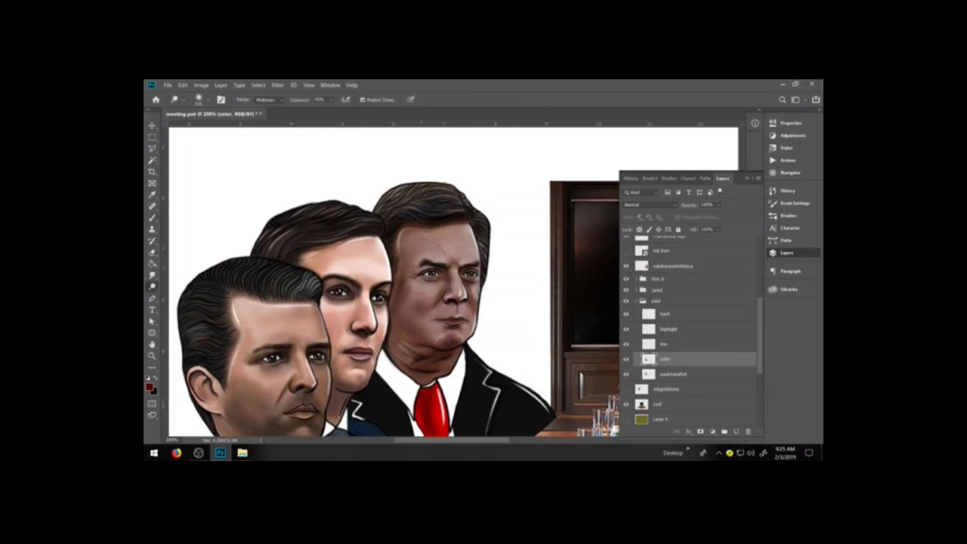
mouse_move(420, 268)
left_mouse_down()
mouse_move(429, 256)
mouse_move(449, 271)
mouse_move(443, 306)
mouse_move(450, 252)
mouse_move(440, 305)
left_mouse_up()
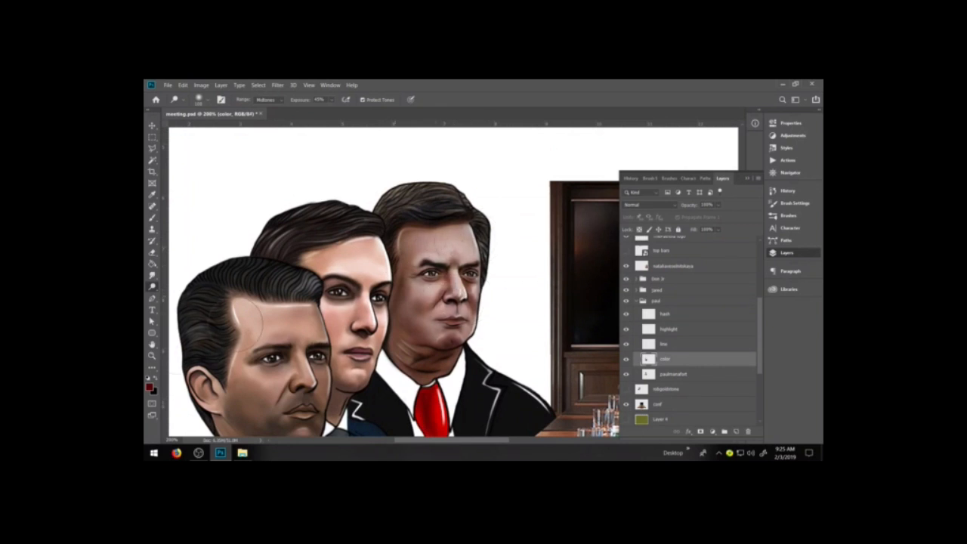
Try saturating the rear man's cheek with the Sponge tool.
right_click(152, 286)
left_click(186, 304)
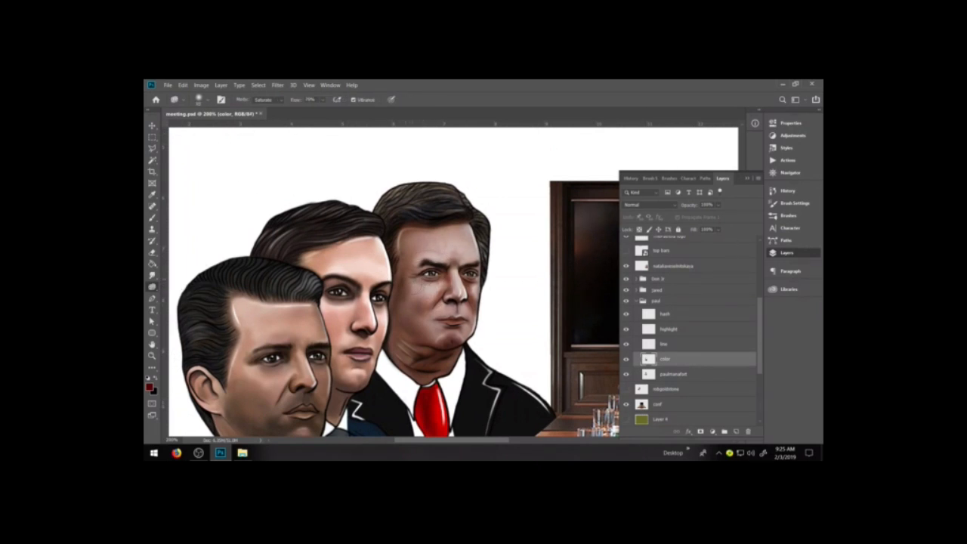
left_click_drag(420, 292, 424, 305)
key("ctrl+z")
Apply Curves to the rear man's color layer, with points at input 163, output 140 and input 188, output 172, and adjust the shadows.
key("ctrl+m")
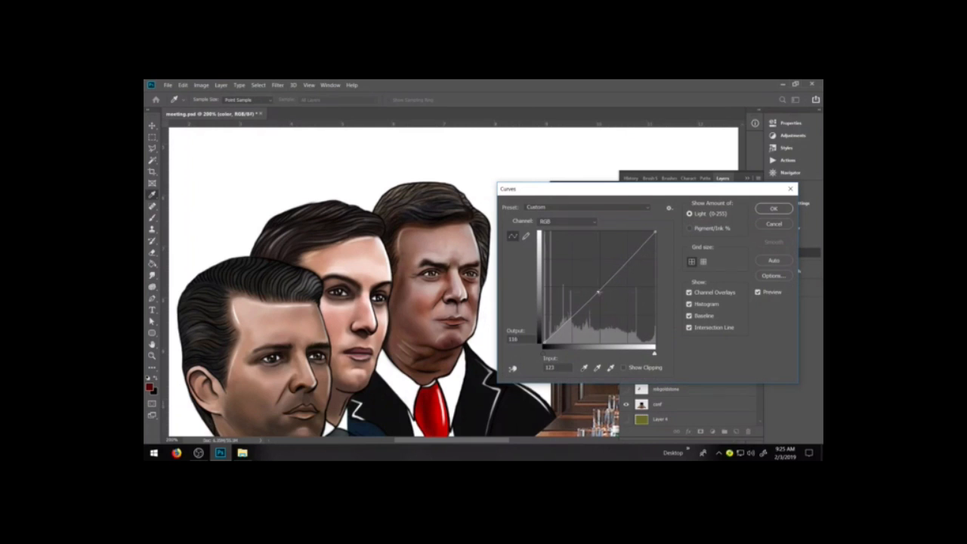
left_click_drag(597, 291, 615, 282)
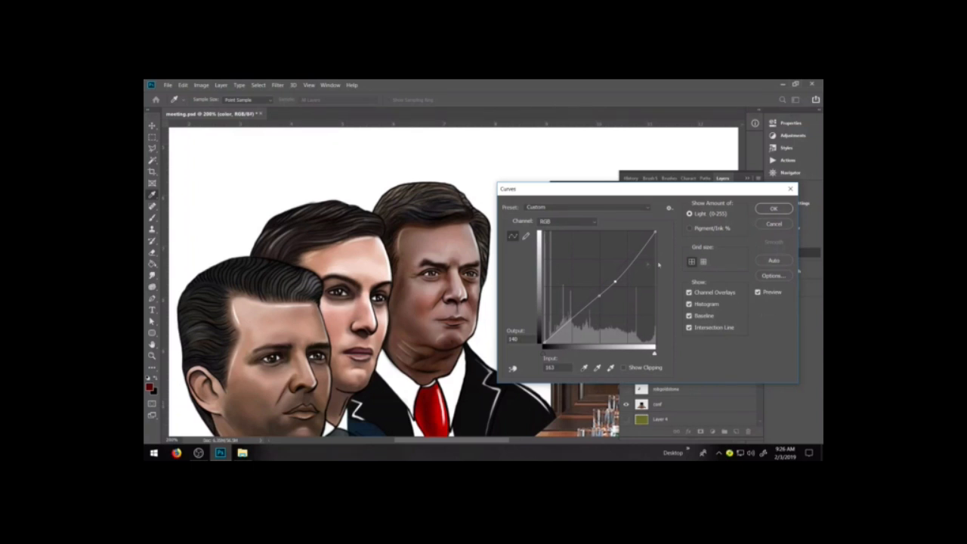
left_click_drag(627, 267, 627, 268)
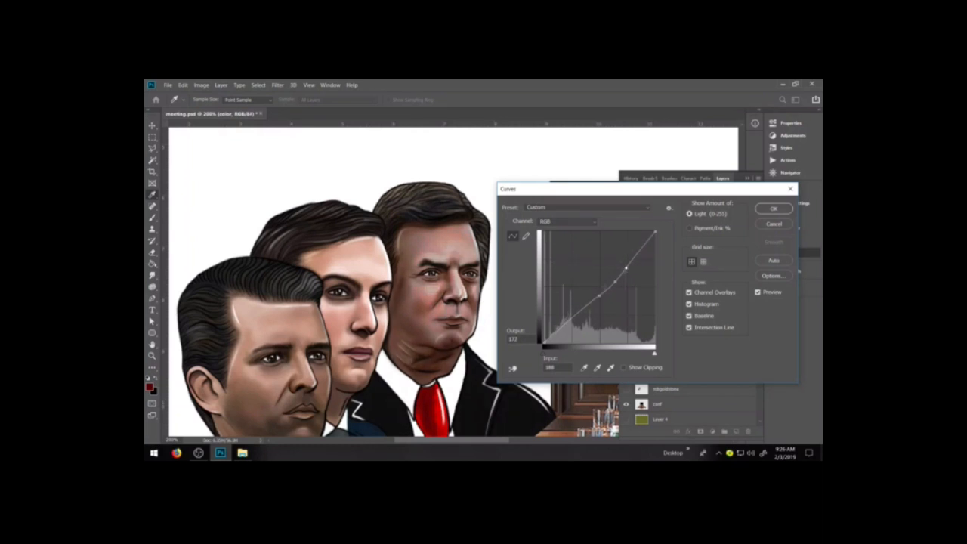
left_click(585, 306)
left_click_drag(585, 306, 584, 323)
left_click_drag(585, 312, 572, 315)
left_click(774, 209)
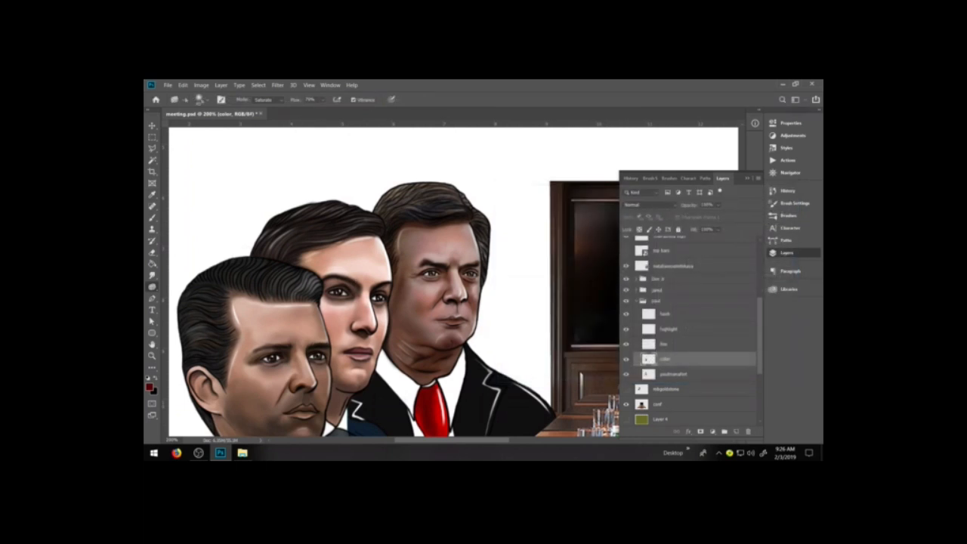
Slightly raise the saturation of the rear man's color layer with Hue/Saturation.
left_click(219, 85)
left_click(220, 85)
left_click(201, 85)
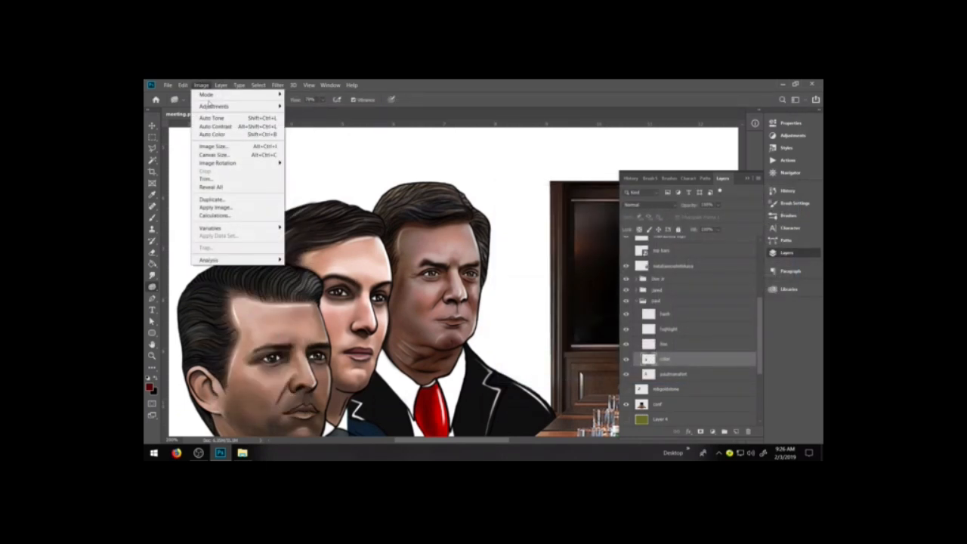
mouse_move(249, 106)
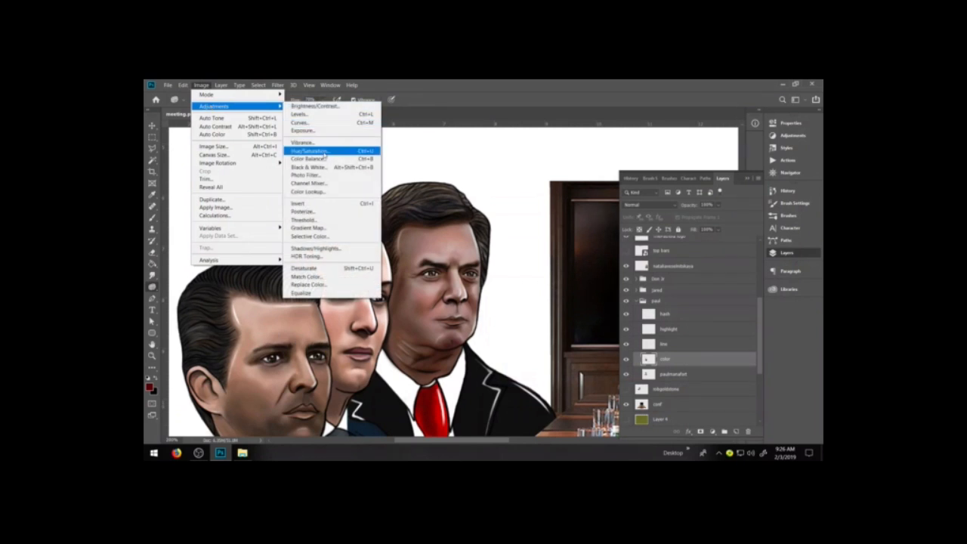
left_click(310, 151)
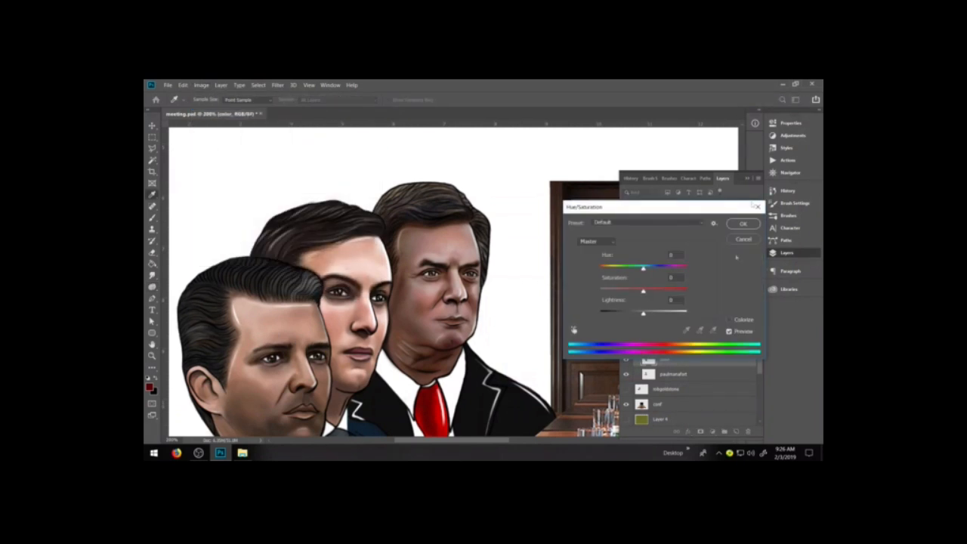
left_click_drag(643, 292, 654, 292)
left_click(741, 225)
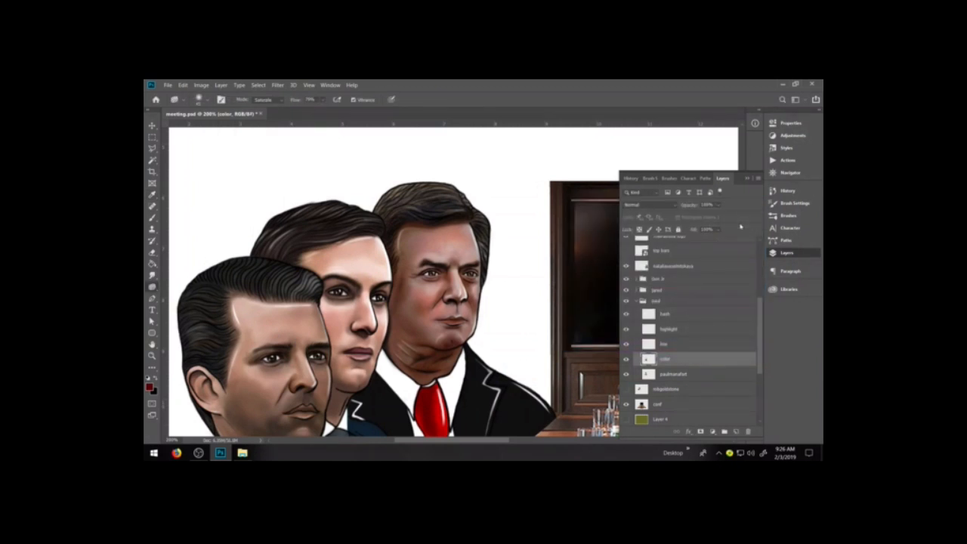
Brighten the rear man's color layer with Levels by lowering the white input level.
key("ctrl+l")
mouse_move(727, 307)
left_mouse_down()
mouse_move(698, 310)
mouse_move(711, 310)
left_mouse_up()
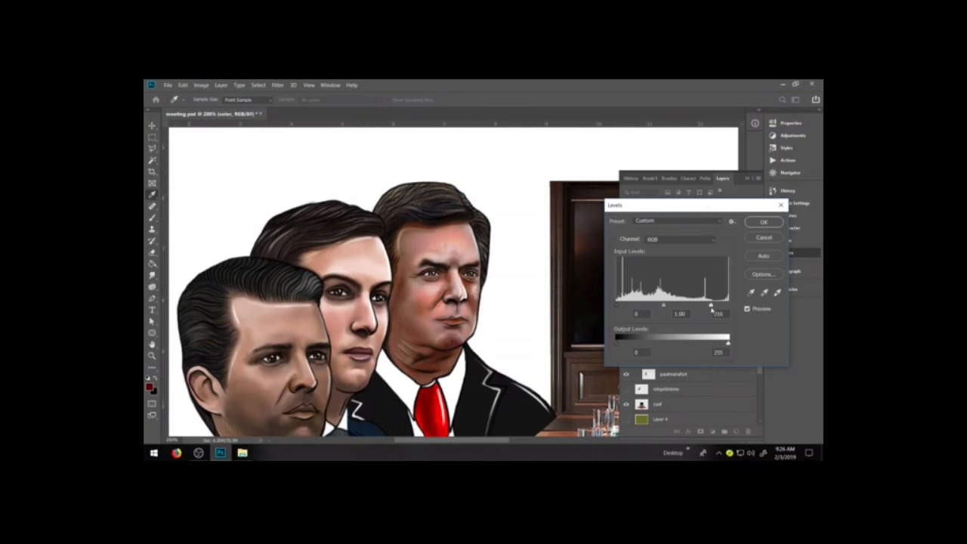
left_click_drag(711, 309, 714, 310)
left_click(763, 221)
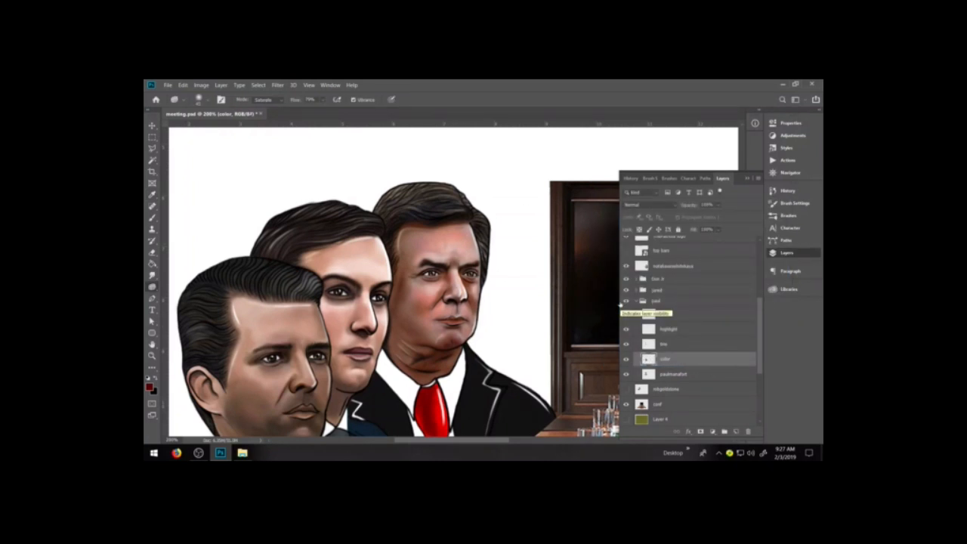
Toggle the rear man's color layer off and on to compare the painting with the reference photo beneath.
scroll(623, 321, "down", 1)
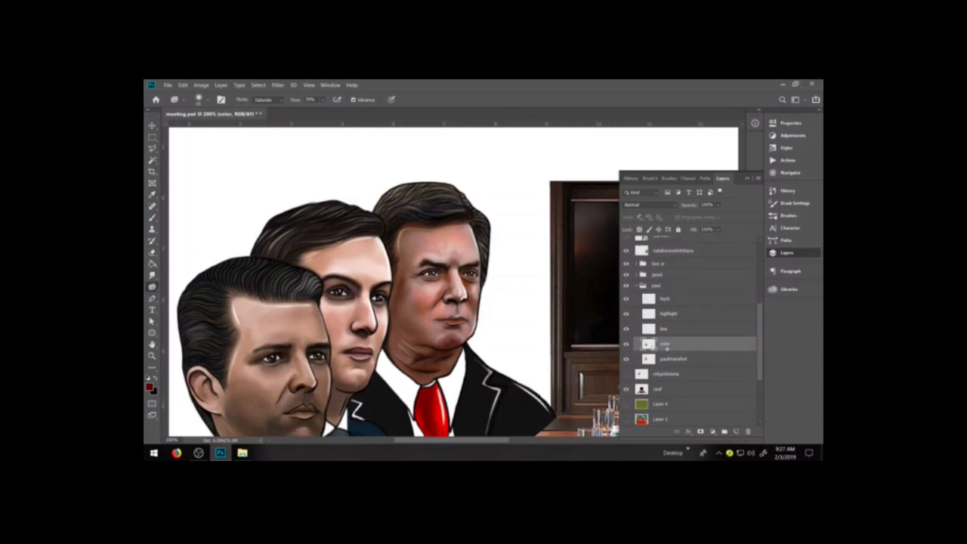
left_click(625, 344)
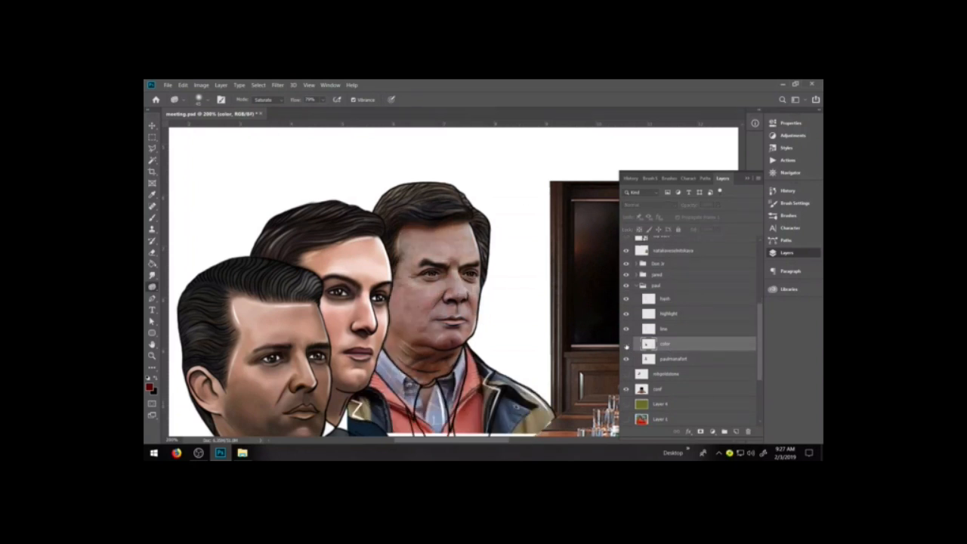
left_click(625, 343)
left_click(625, 343)
left_click(626, 343)
left_click(625, 344)
left_click(625, 344)
left_click(626, 344)
left_click(625, 344)
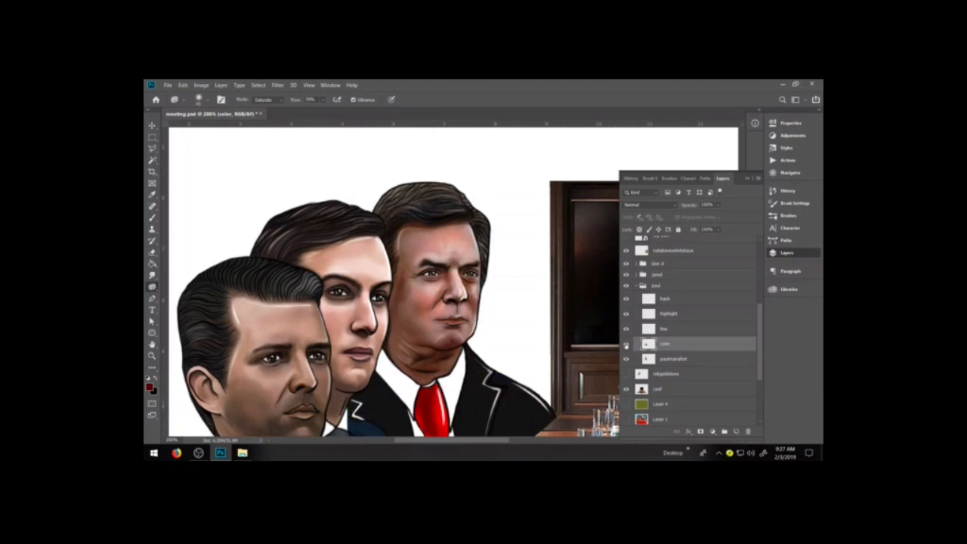
Compare the rear man's brightened face with his source photo by repeatedly hiding and showing his color layer.
left_click(625, 343)
left_click(626, 344)
left_click(626, 344)
left_click(626, 343)
left_click(625, 344)
left_click(626, 344)
left_click(626, 344)
left_click(626, 343)
left_click(626, 343)
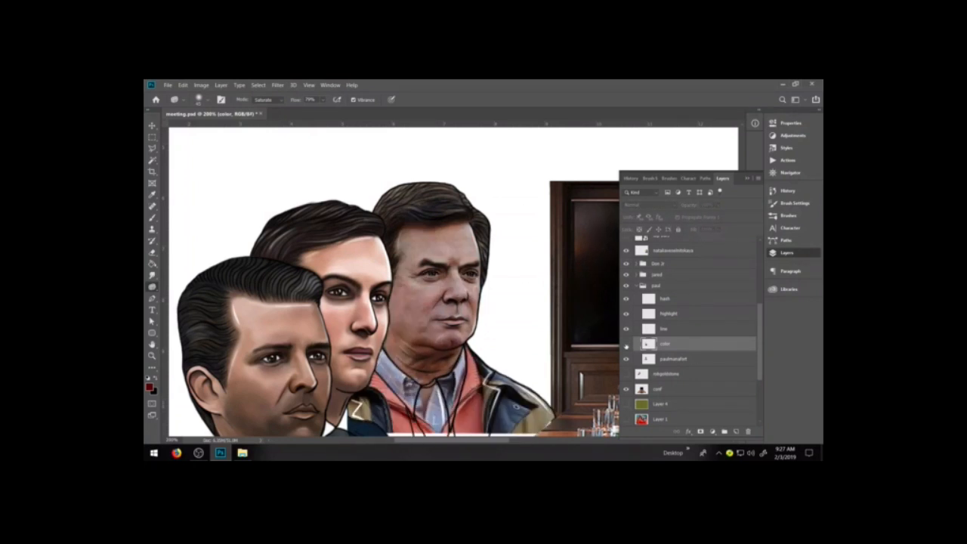
left_click(626, 344)
left_click(625, 344)
left_click(625, 344)
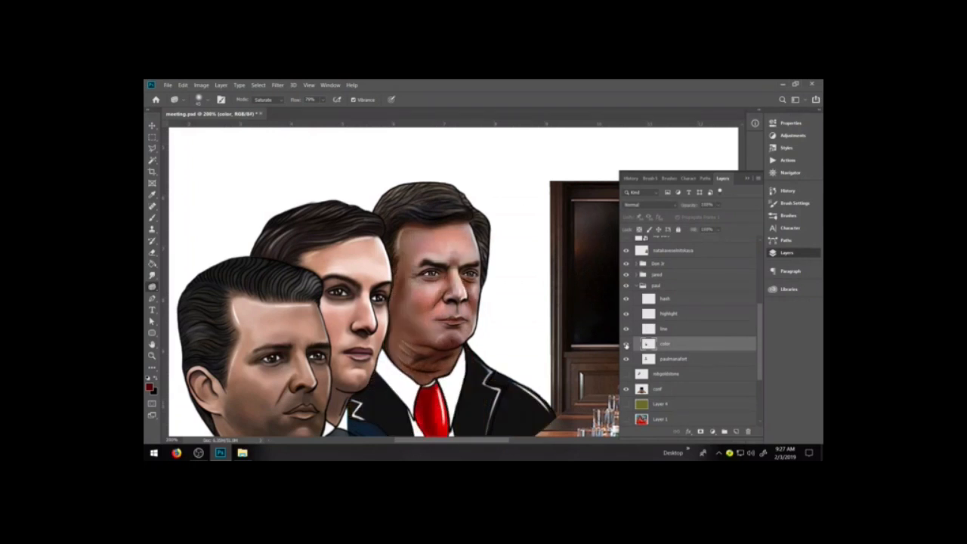
Raise the saturation of the front man's color layer to about +35 with Hue/Saturation.
scroll(631, 344, "down", 3)
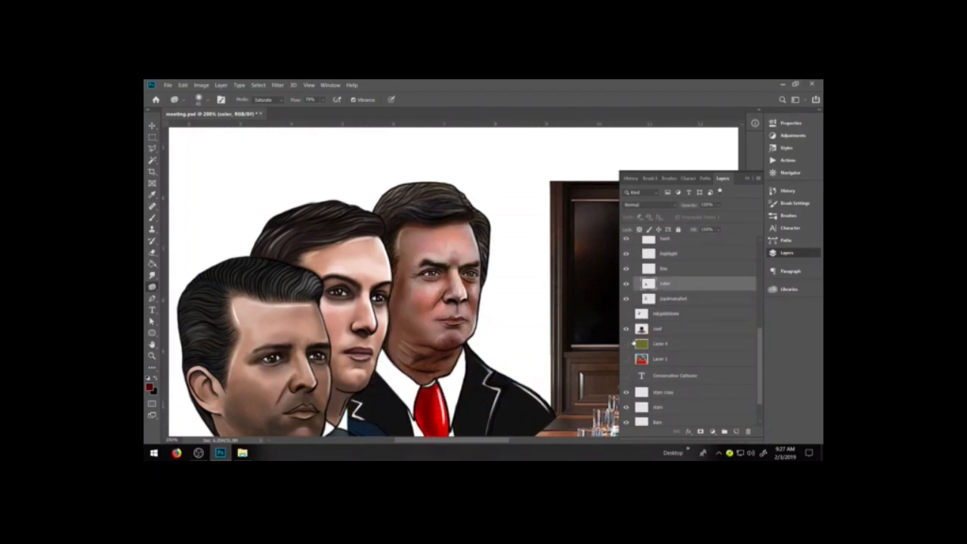
scroll(634, 342, "up", 3)
left_click(638, 301)
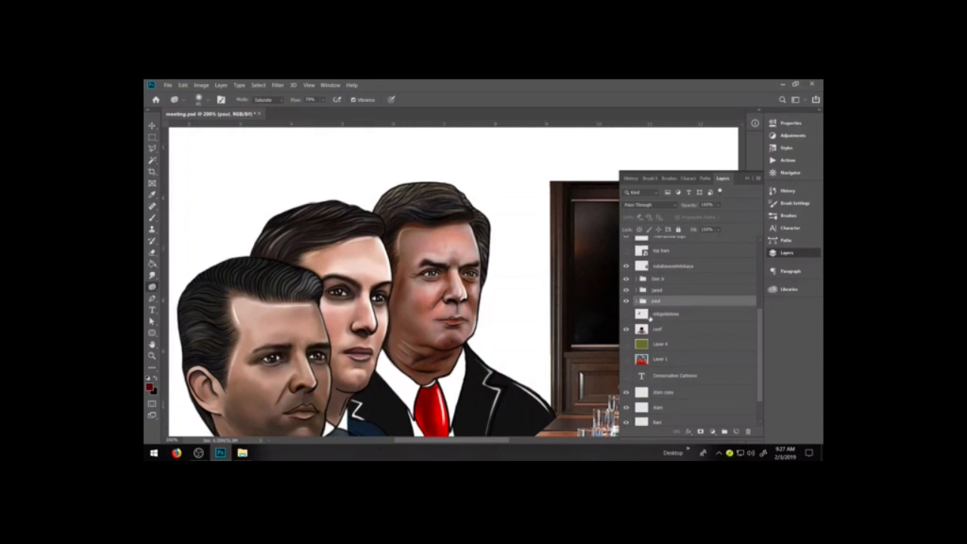
left_click(636, 279)
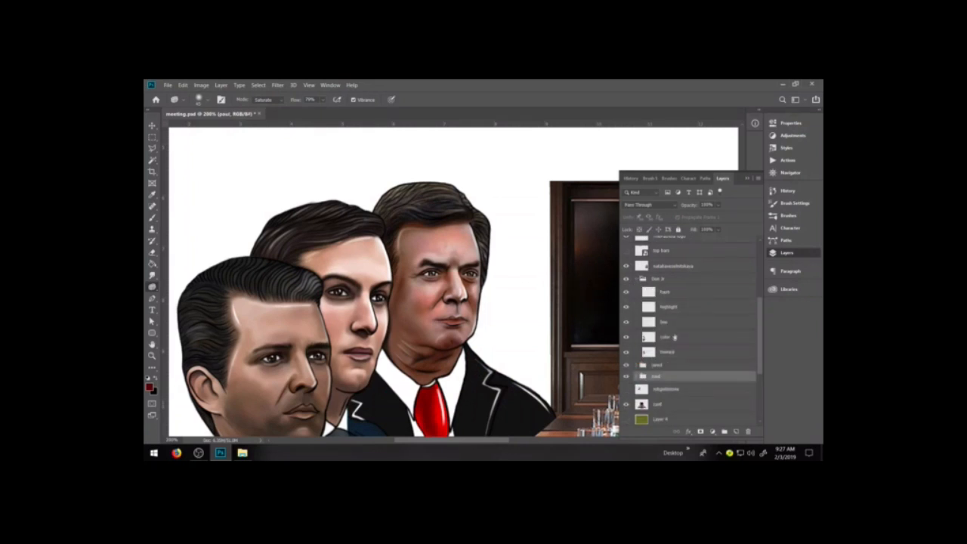
left_click(672, 337)
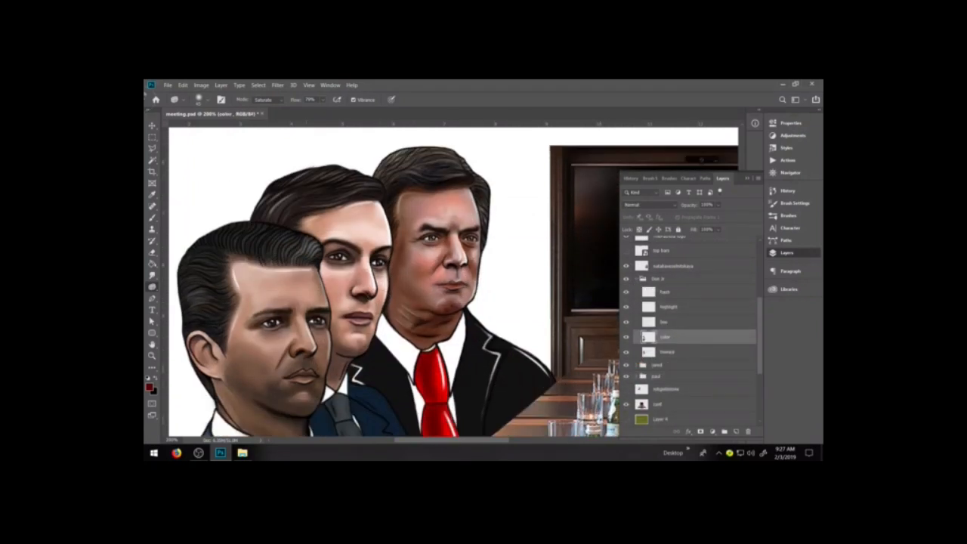
left_click(201, 85)
mouse_move(240, 100)
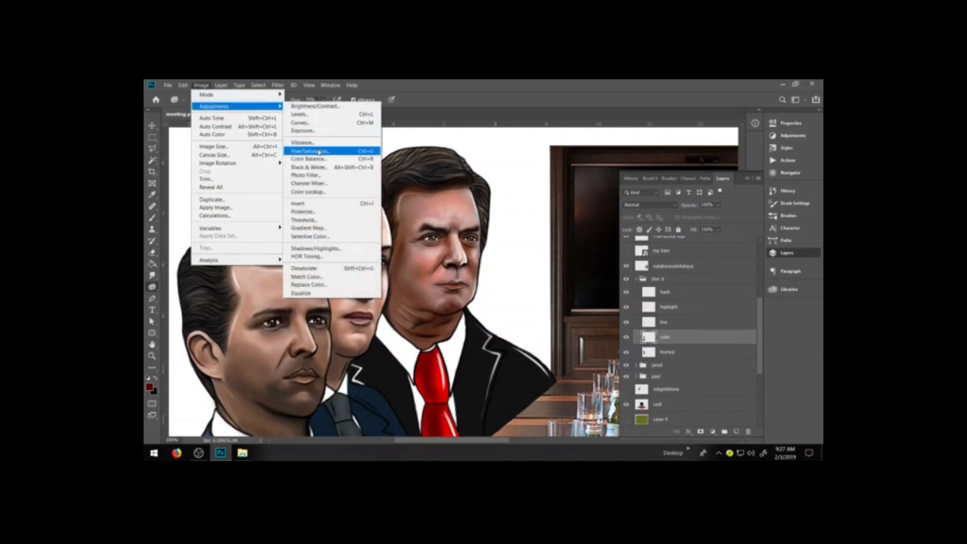
left_click(317, 148)
left_click_drag(643, 292, 659, 291)
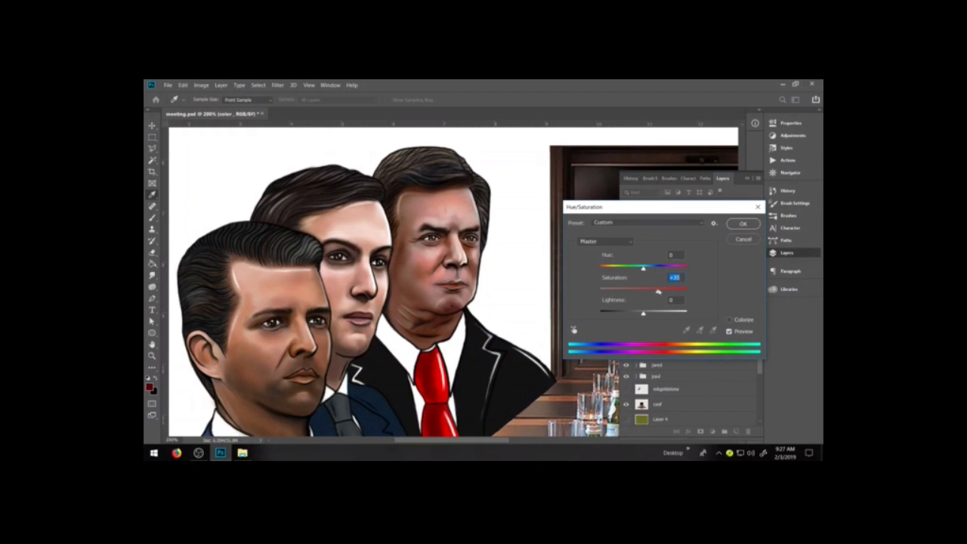
left_click(742, 225)
Brighten the front man's color layer with Levels by lowering the white input level to 227.
key("ctrl+l")
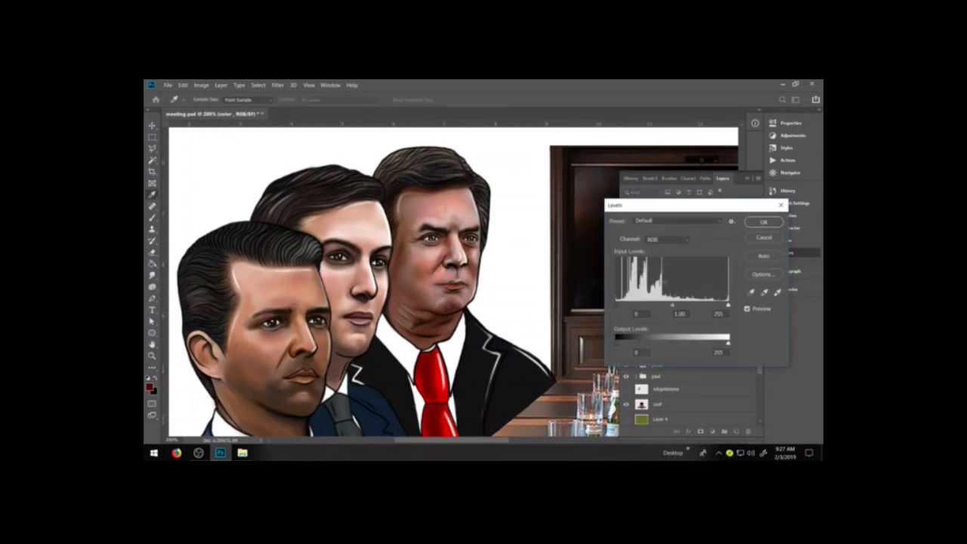
left_click_drag(727, 305, 716, 306)
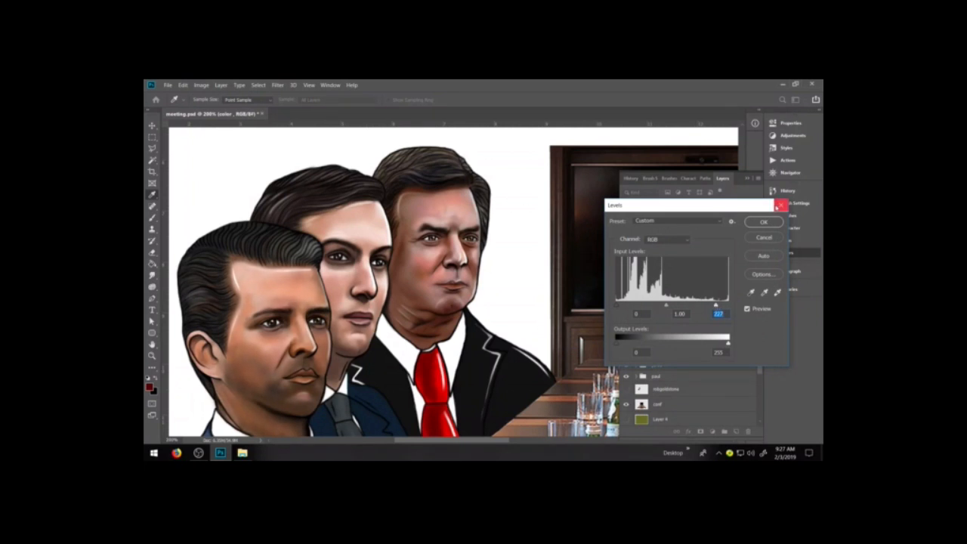
left_click(767, 222)
Adjust the front man's color layer with Curves, shaping points in the highlights, midtones and shadows.
key("ctrl+m")
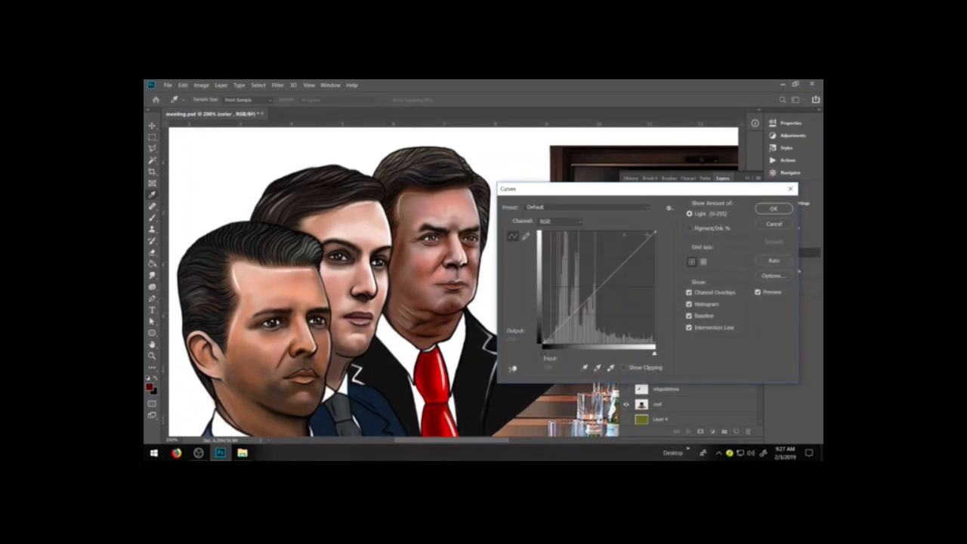
left_click_drag(603, 284, 614, 269)
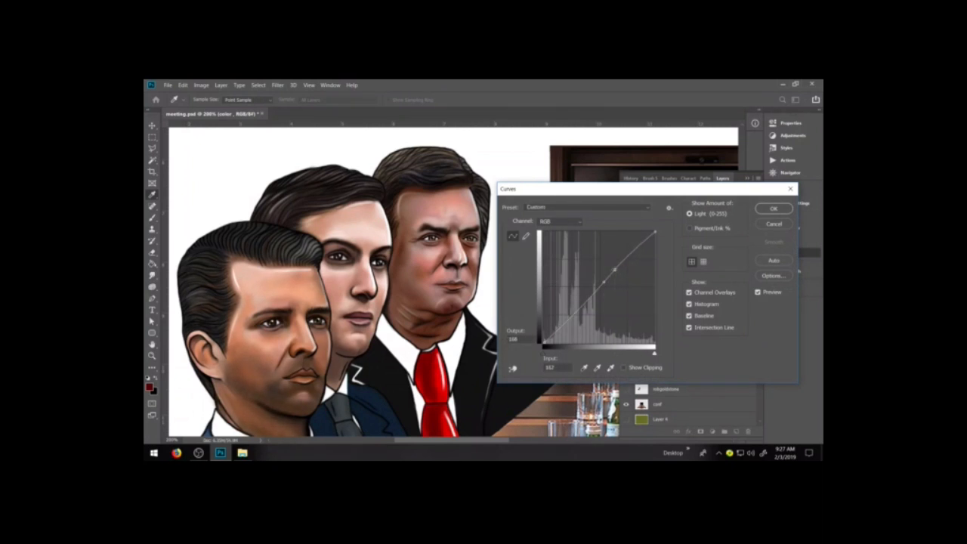
left_click_drag(627, 255, 631, 263)
left_click(615, 270)
left_click_drag(615, 272, 615, 272)
left_click(604, 283)
left_click_drag(603, 282, 603, 281)
left_click_drag(600, 284, 583, 302)
left_click(767, 211)
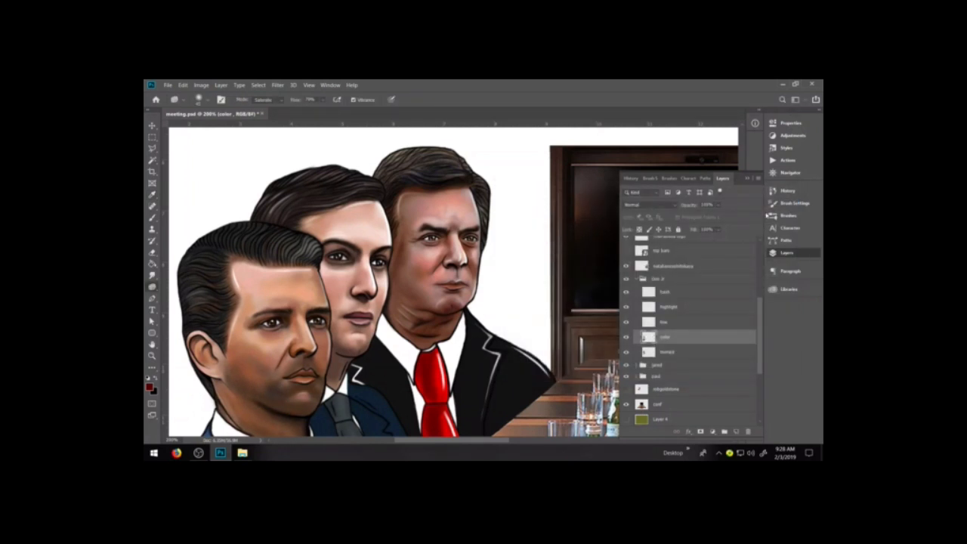
Sample the skin tone from the middle man's cheek as the foreground color for the Brush.
key("ctrl+minus")
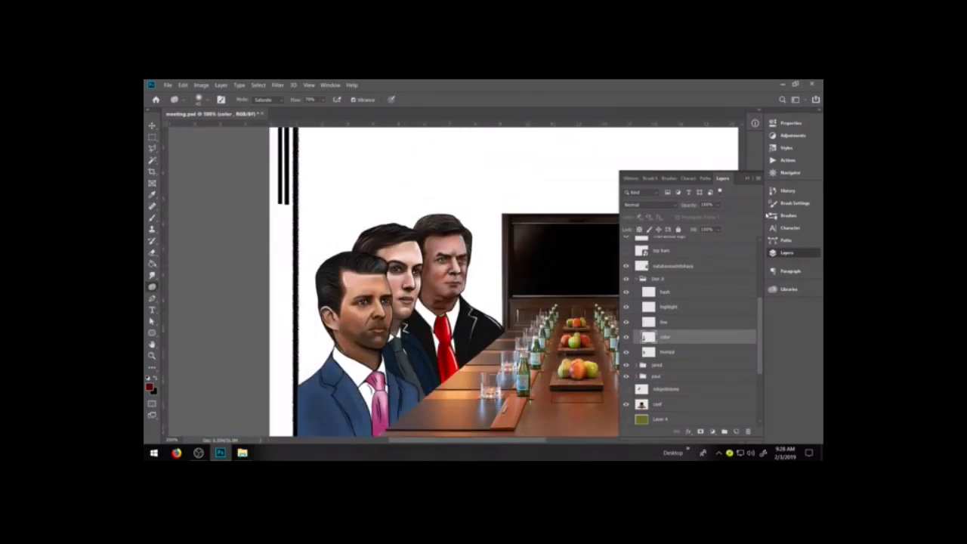
key("ctrl+minus")
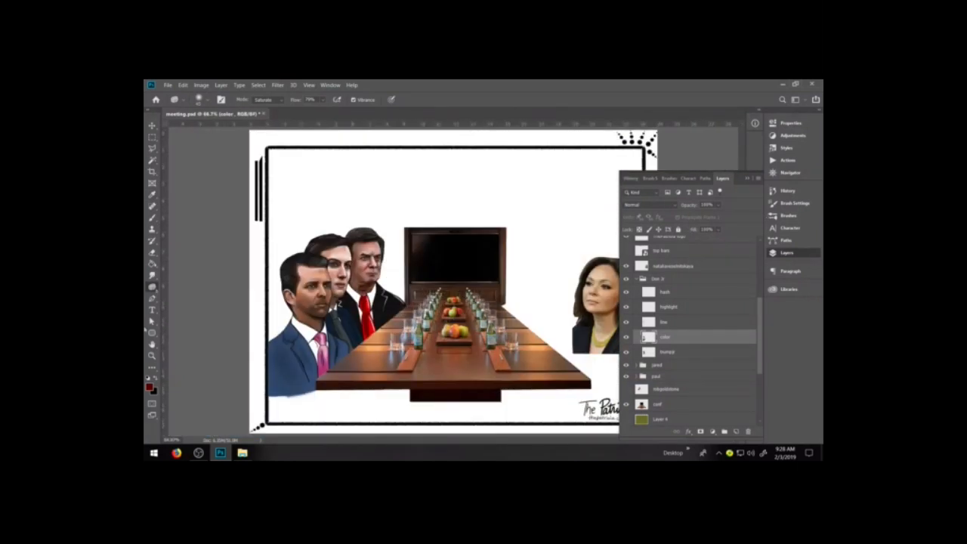
left_click(152, 356)
left_click_drag(261, 205, 442, 366)
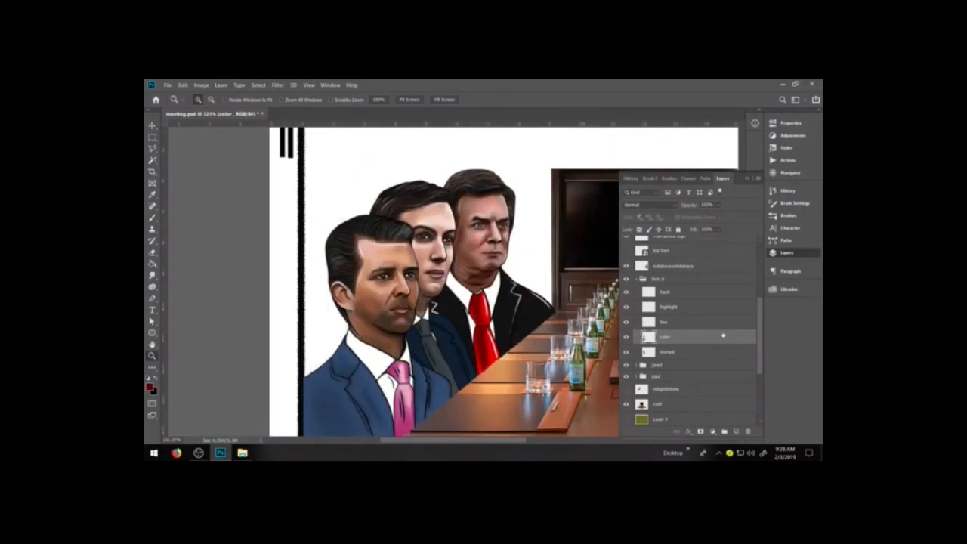
left_click_drag(303, 140, 541, 351)
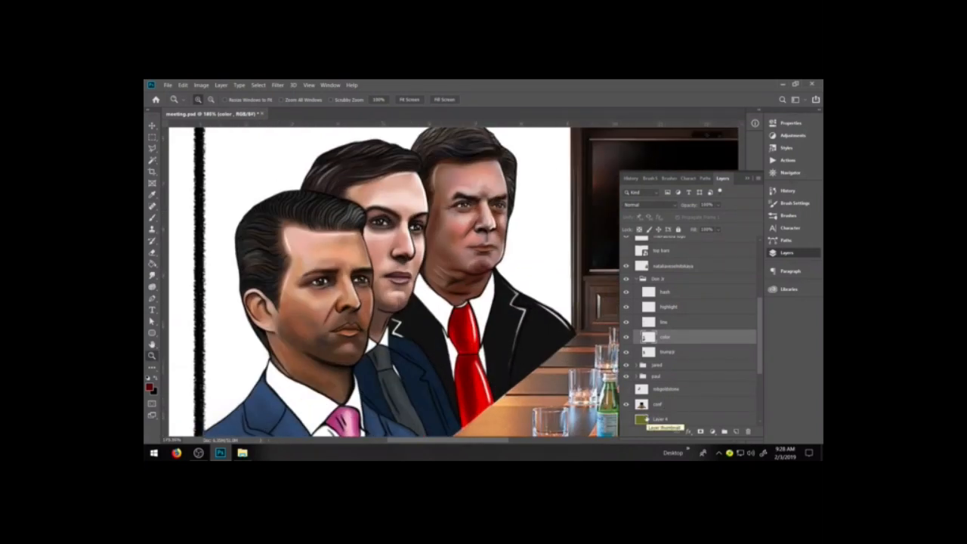
left_click(152, 217)
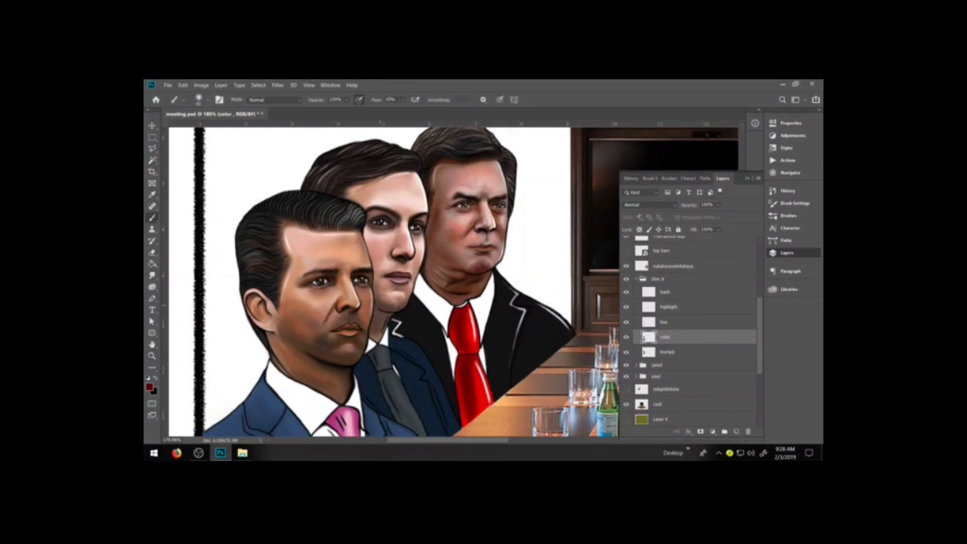
key("i")
left_click(380, 232)
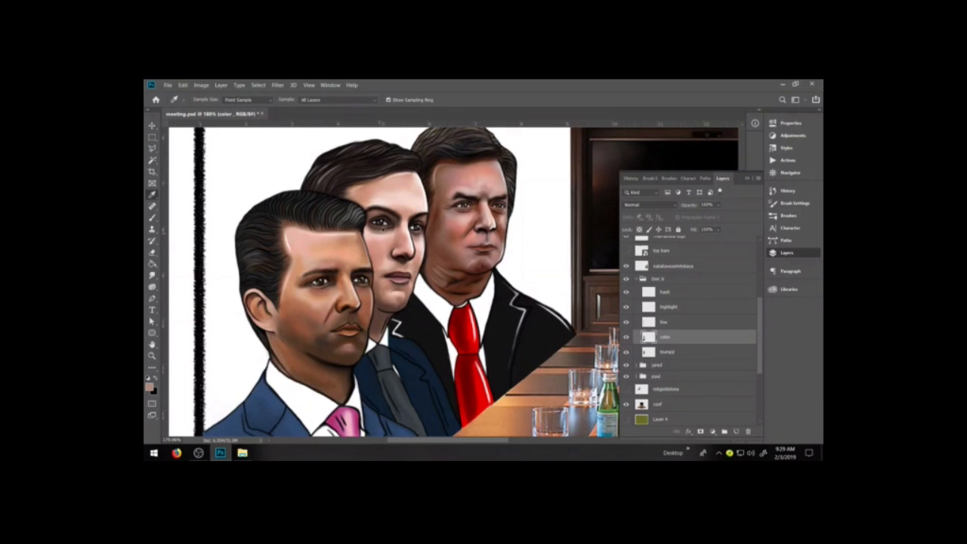
key("b")
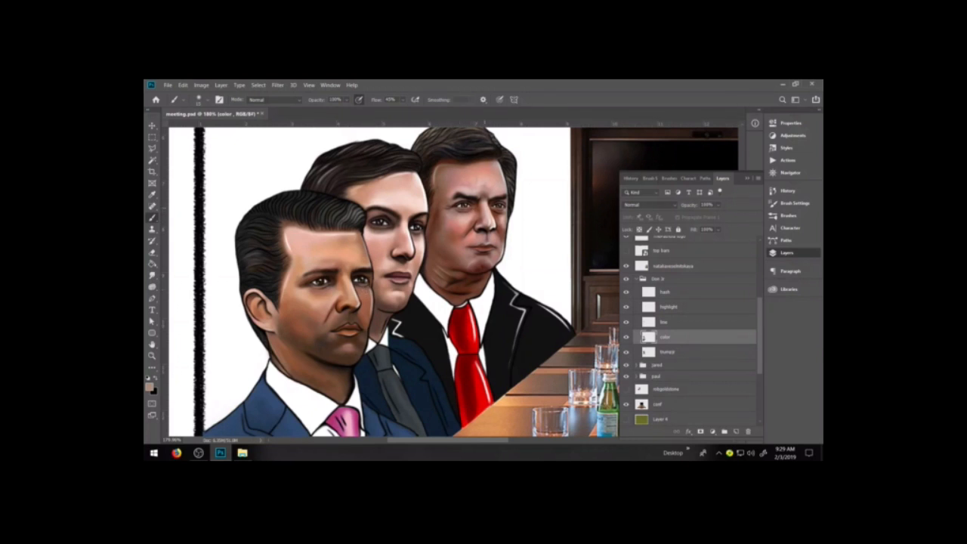
On the rear man's color layer, set the brush mode to Multiply and the foreground color to gray 555555.
left_click(635, 279)
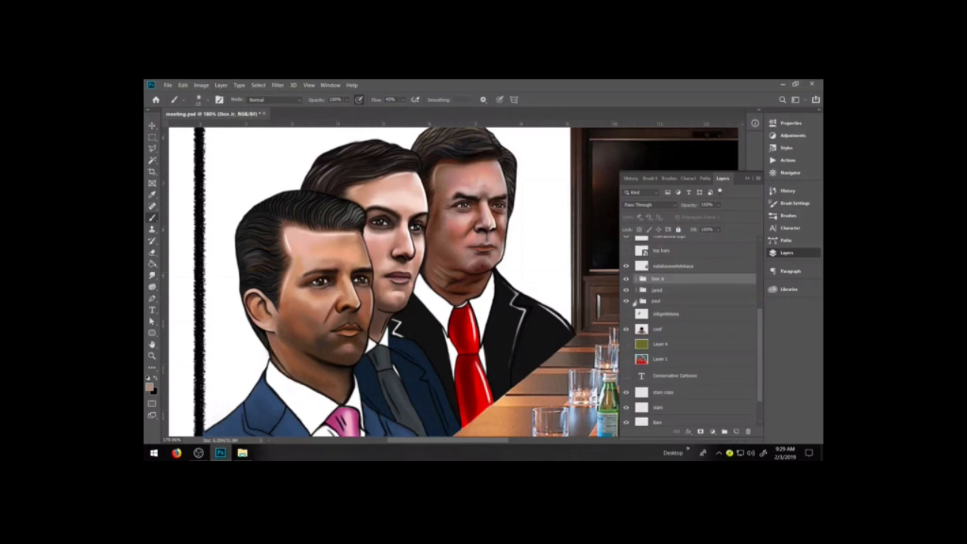
left_click(635, 300)
left_click(673, 359)
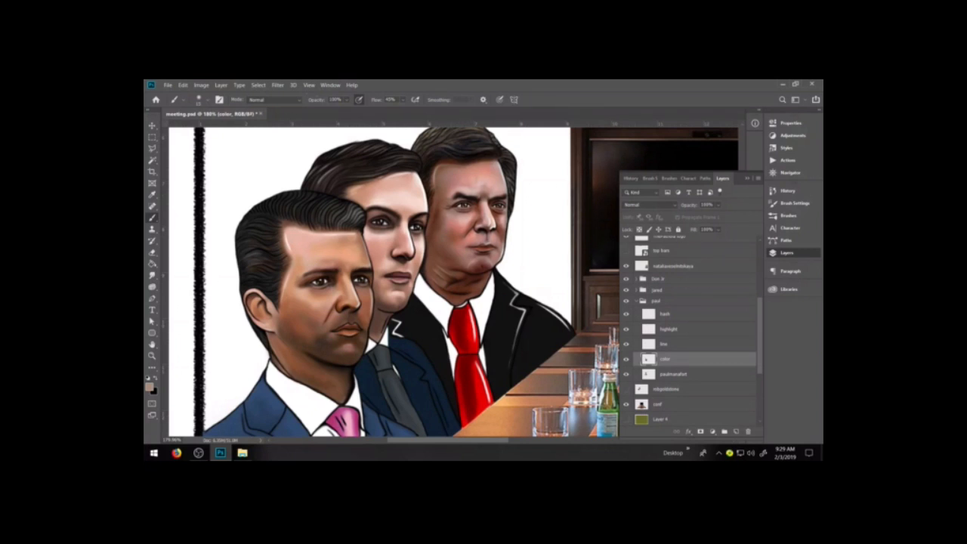
left_click(272, 99)
left_click(260, 139)
left_click(150, 387)
left_click_drag(617, 380, 581, 351)
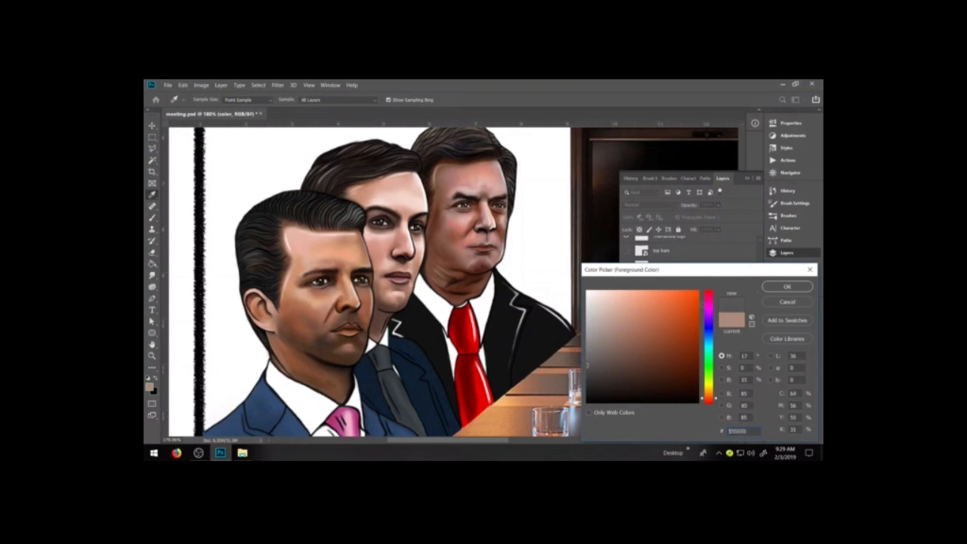
left_click(787, 286)
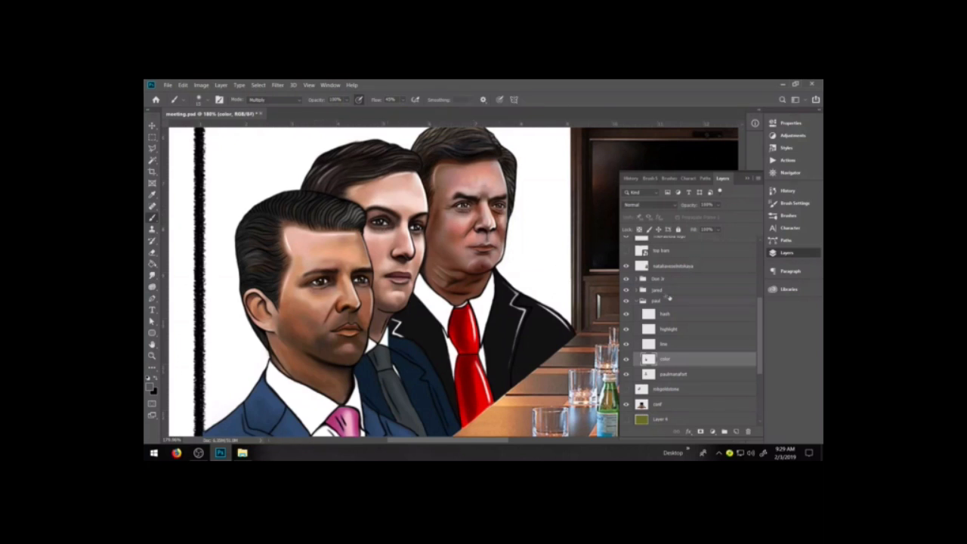
left_click(636, 279)
left_click(643, 336)
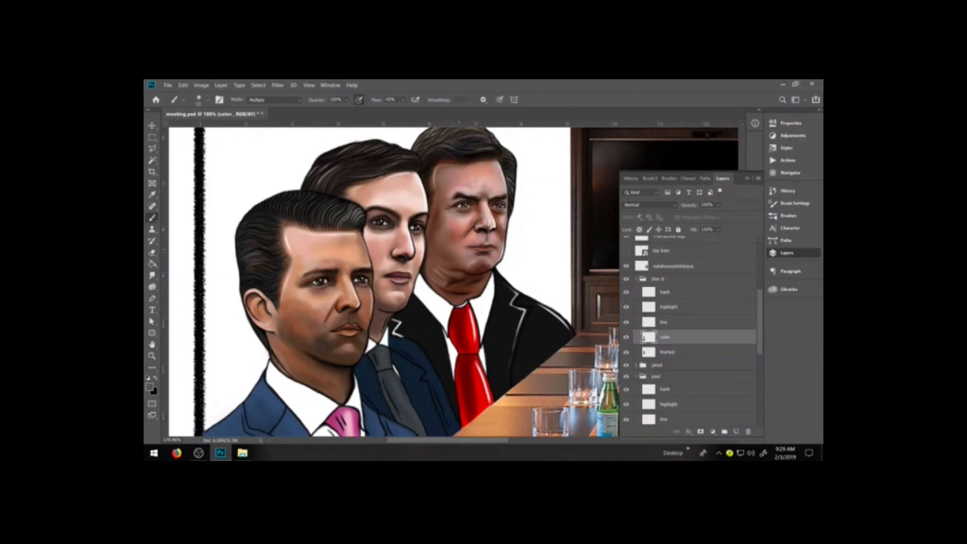
left_click(644, 279)
left_click(636, 278)
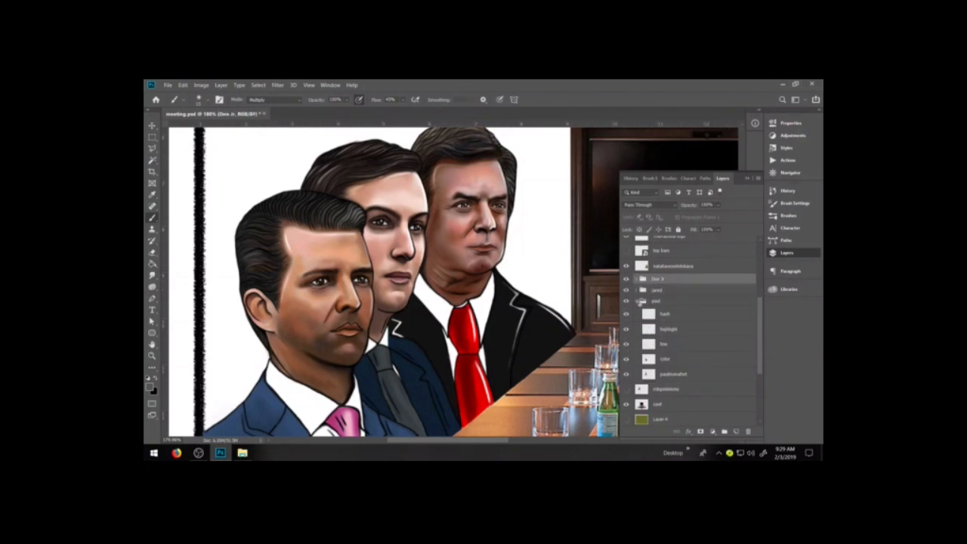
On the middle man's color layer, sample his cheek tone, enlarge the brush and darken the foreground color to a46356.
left_click(637, 290)
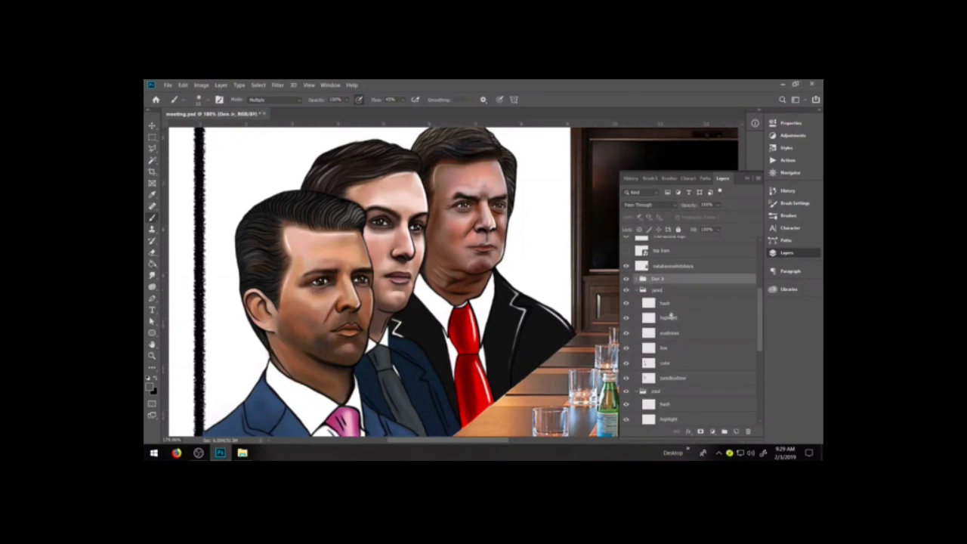
left_click(669, 363)
key("i")
left_click(385, 236)
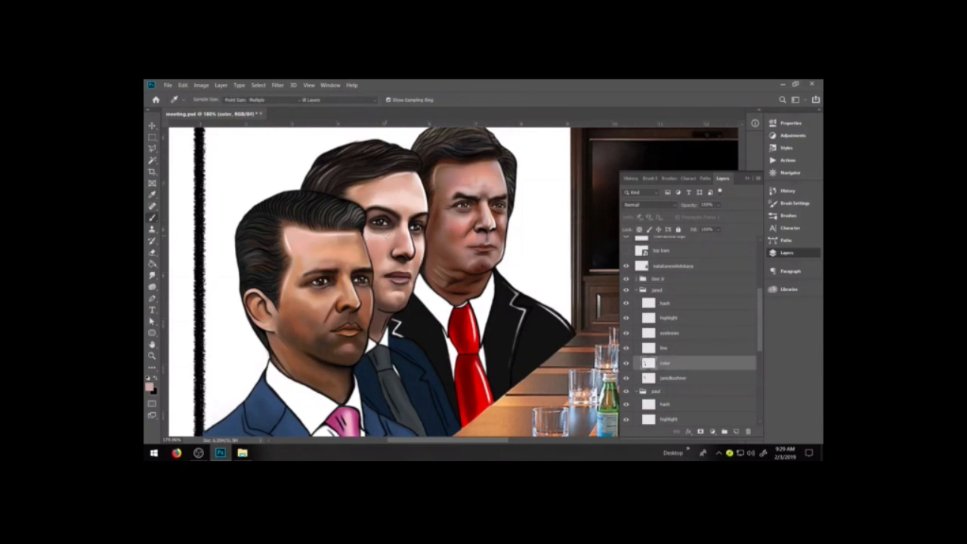
key("b")
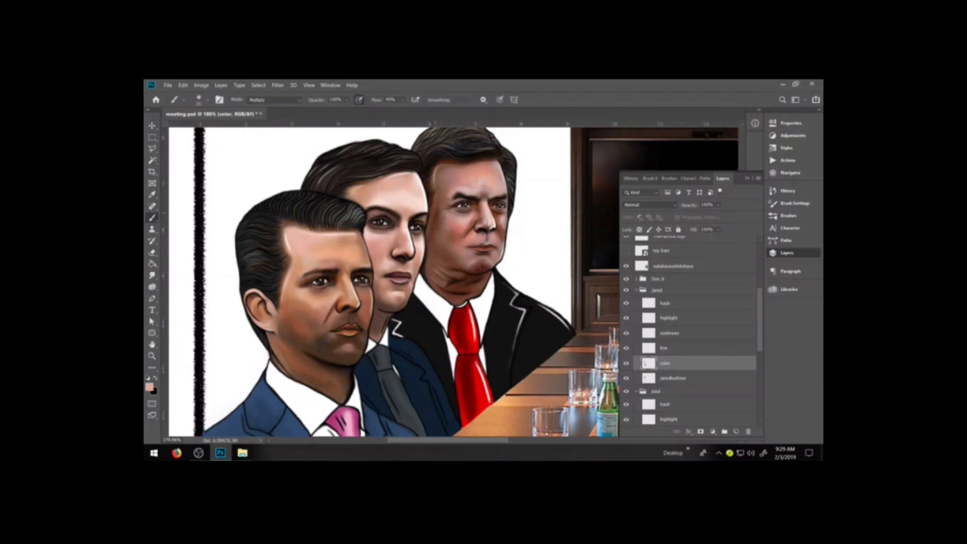
key("bracketright")
left_click(150, 387)
left_click(640, 331)
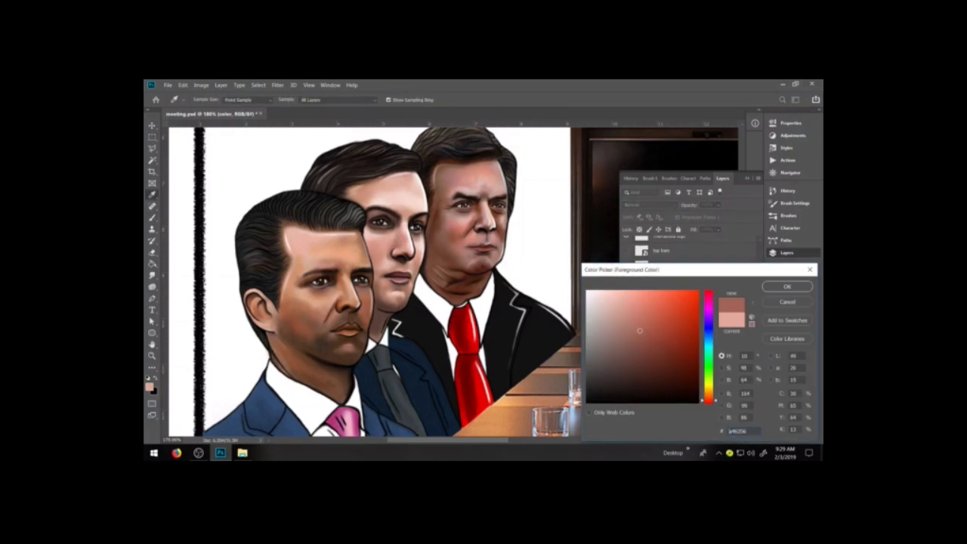
left_click(787, 286)
Try a Multiply shading stroke on the middle man's cheek, undo it and reduce the brush size.
mouse_move(381, 265)
left_mouse_down()
mouse_move(383, 249)
mouse_move(383, 261)
left_mouse_up()
key("ctrl+z")
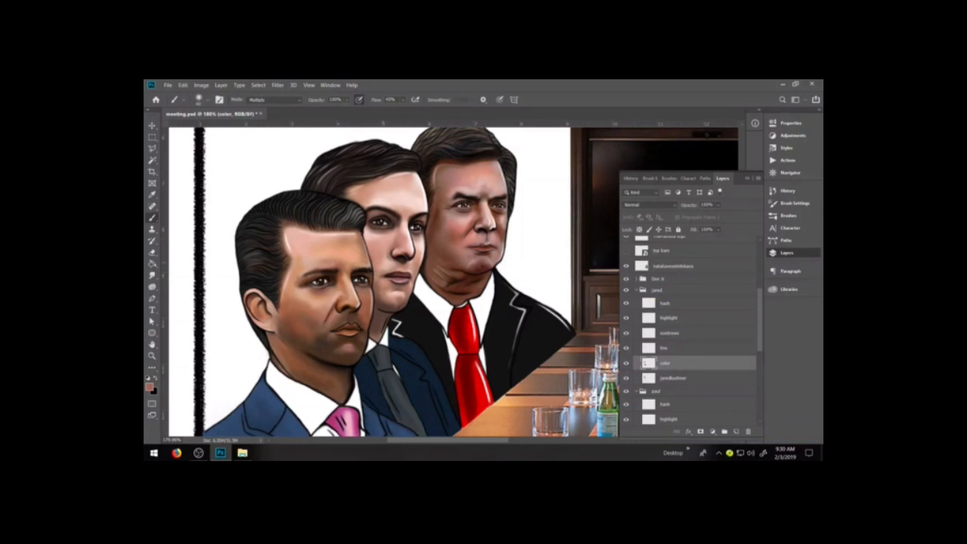
key("bracketleft")
key("bracketleft")
key("e")
left_click(672, 305)
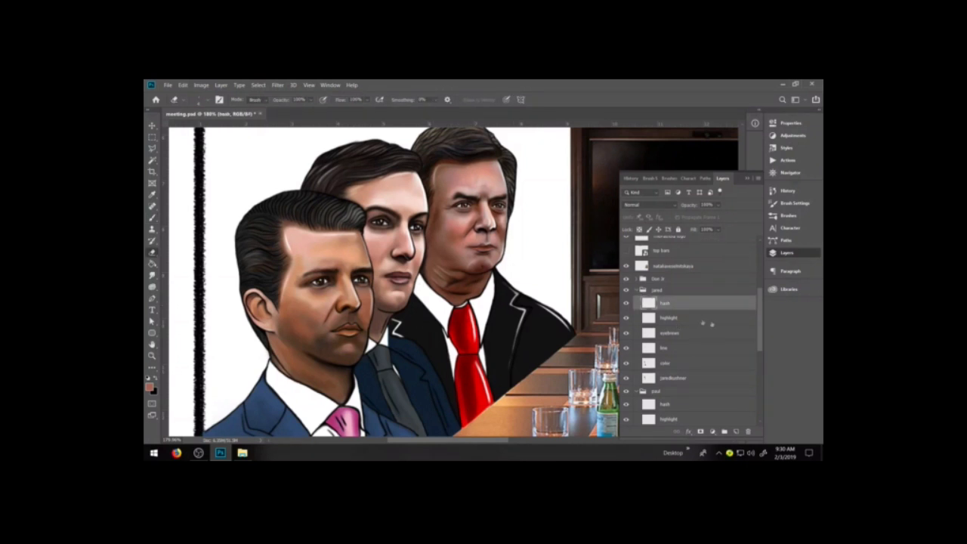
left_click(689, 319)
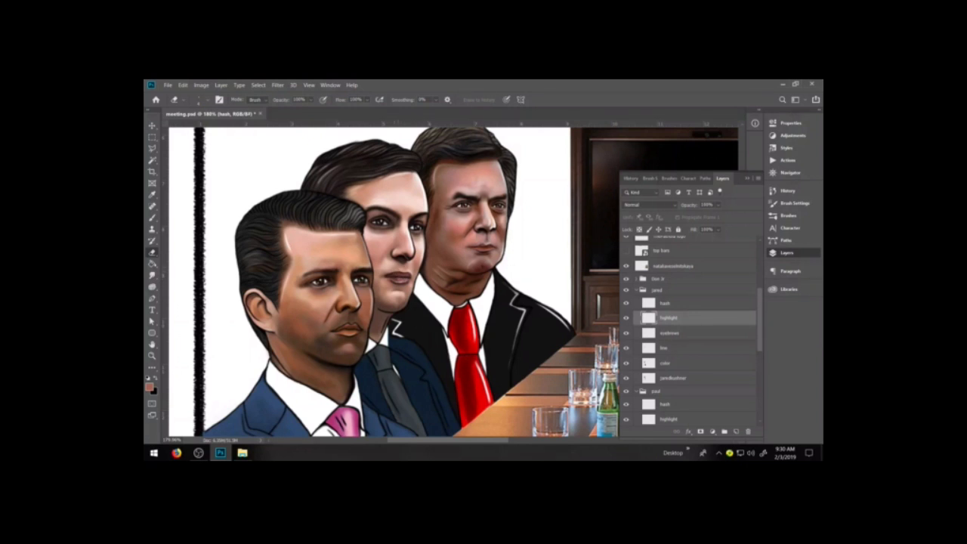
left_click(676, 362)
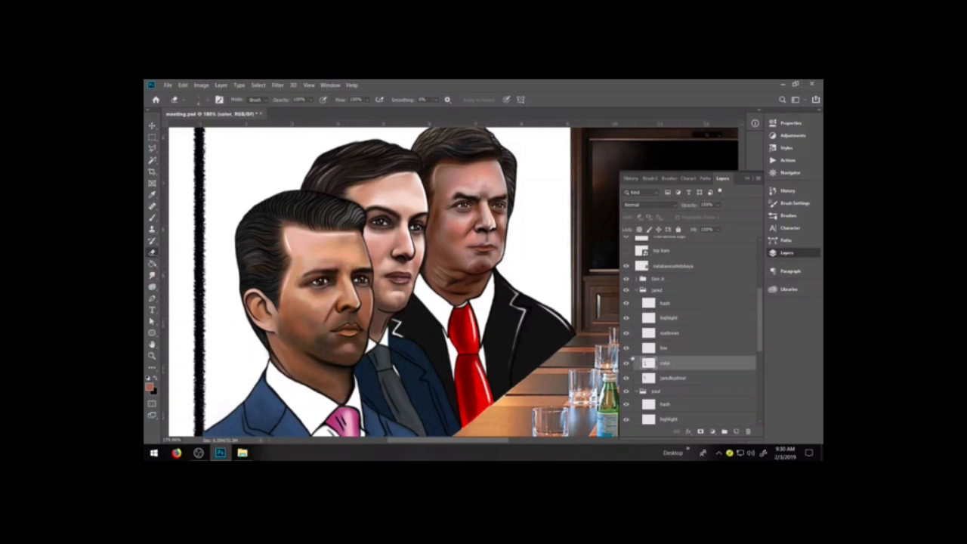
key("z")
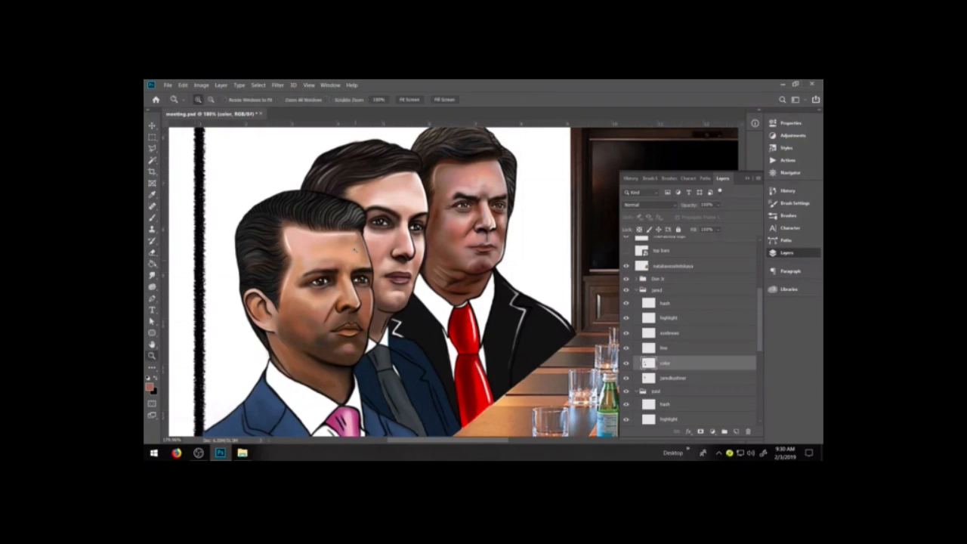
Paint the edge of the middle man's lower lip on his color layer with sampled lip tones, using a Normal-mode brush.
left_click(442, 327)
key("b")
left_click_drag(368, 252, 374, 253)
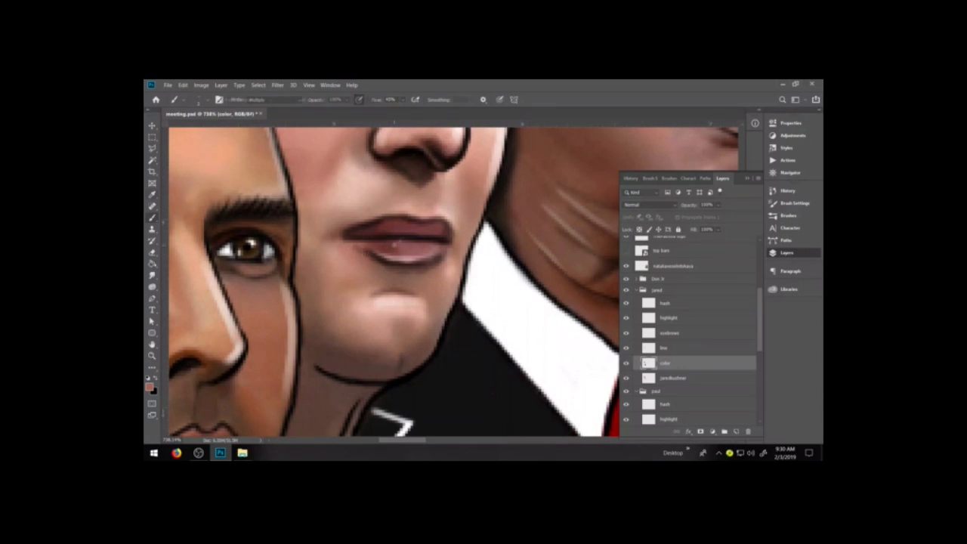
left_click(393, 243, "alt")
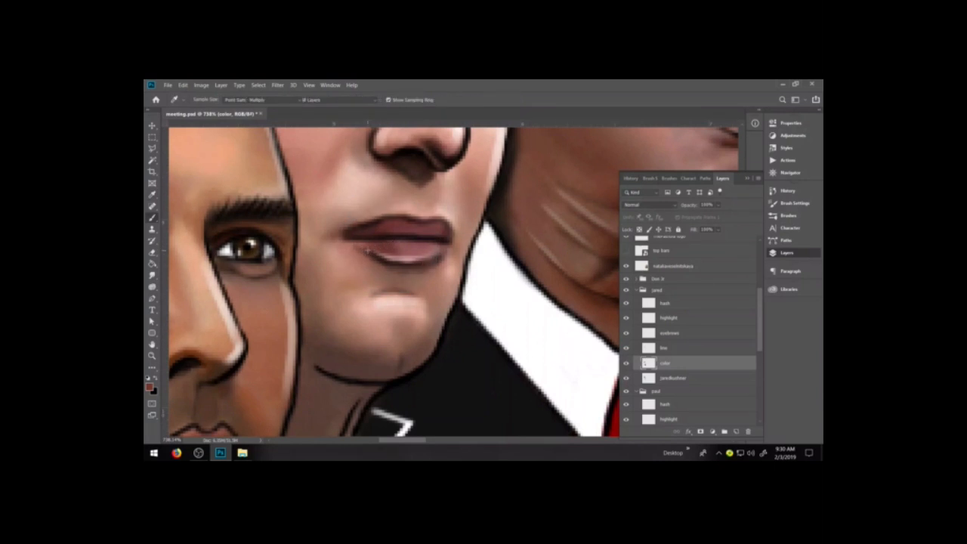
left_click_drag(359, 240, 379, 248)
left_click(378, 248, "alt")
Blend the middle man's lower lip with the Smudge tool, working on his color, line and highlight layers.
key("r")
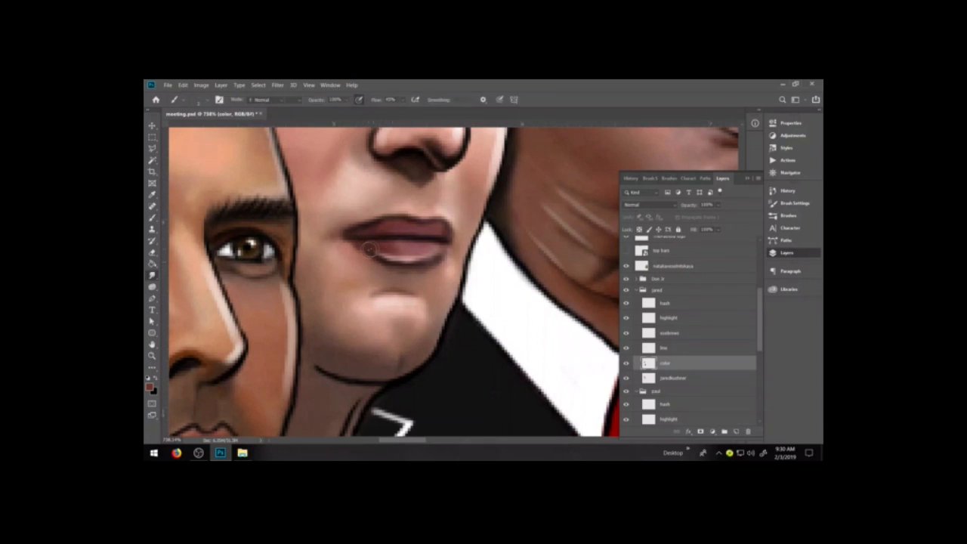
key("r")
left_click(666, 347)
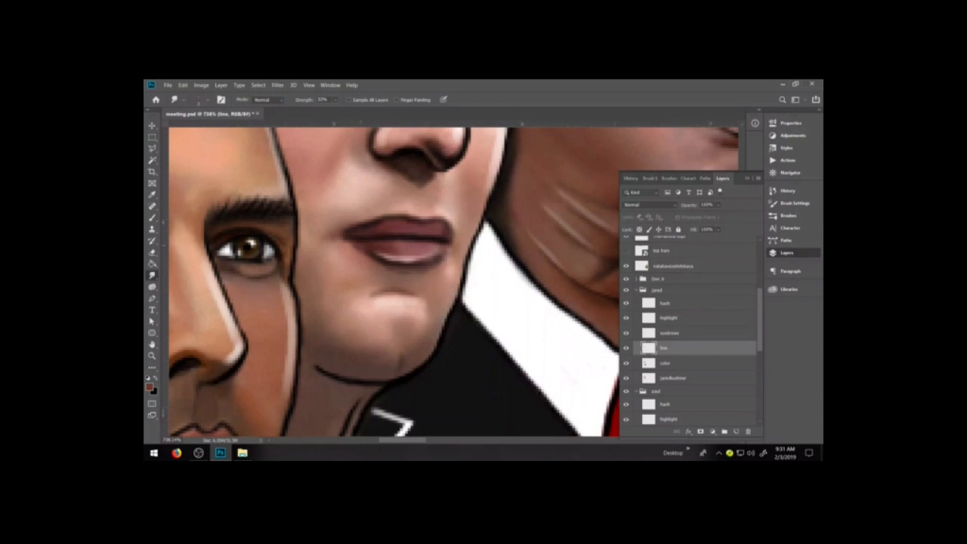
left_click(670, 318)
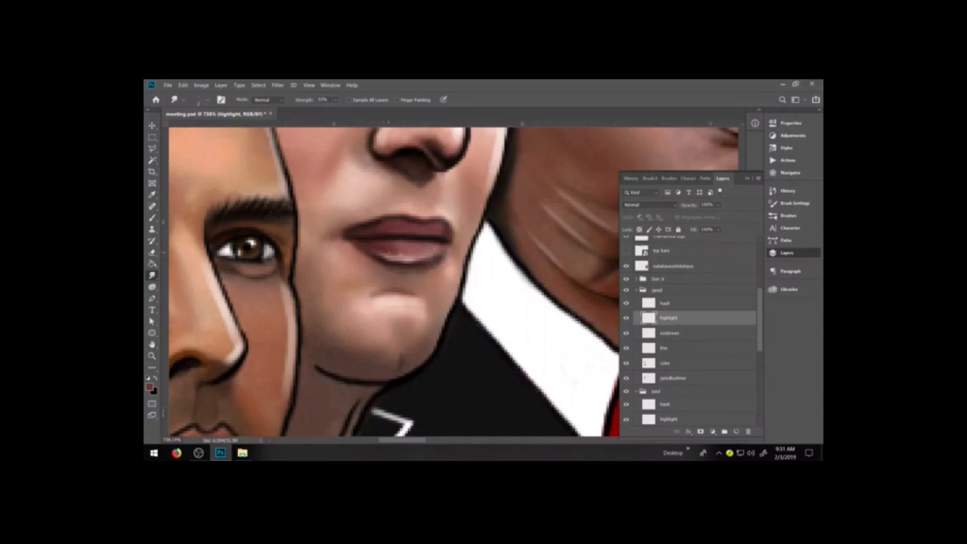
Reset the default colors and swap them so that white is the foreground color for the Brush.
left_click_drag(480, 298, 330, 333)
key("b")
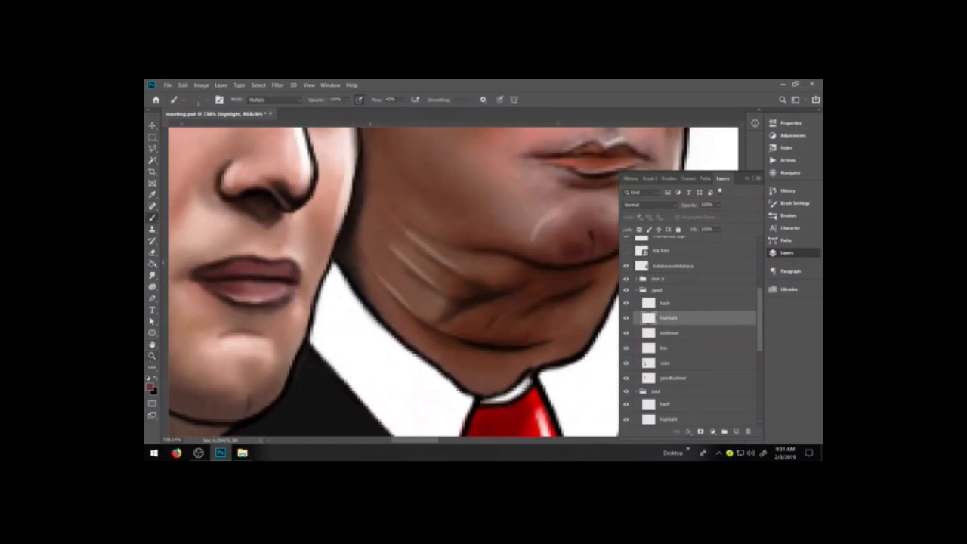
left_click(148, 378)
left_click(156, 378)
Erase the curved chin highlights from the rear man's highlight layer.
key("h")
left_click_drag(553, 314, 448, 388)
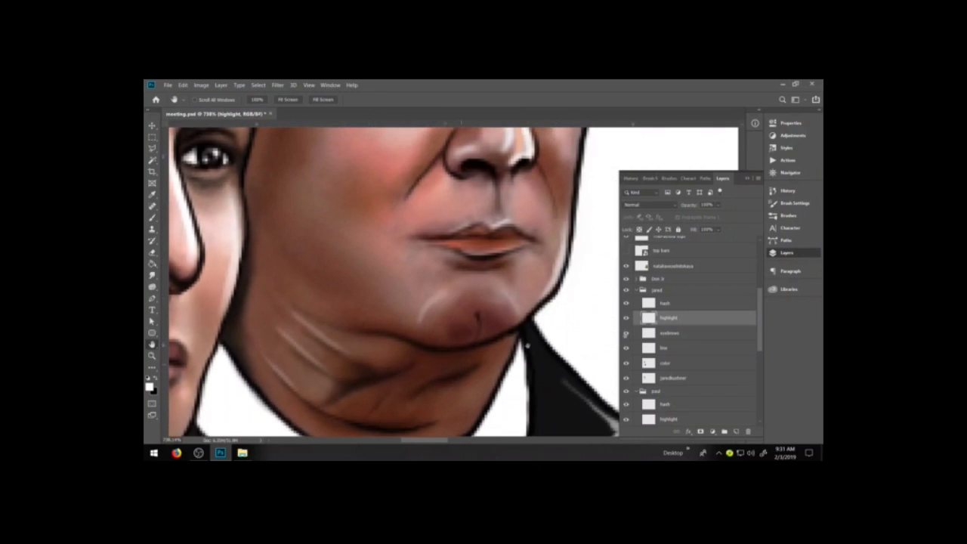
left_click(637, 291)
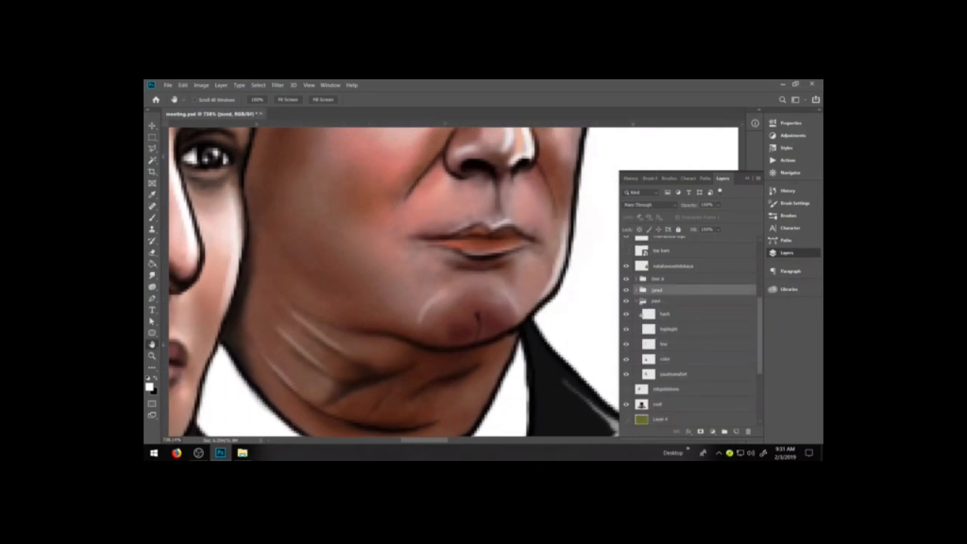
left_click(664, 358)
key("b")
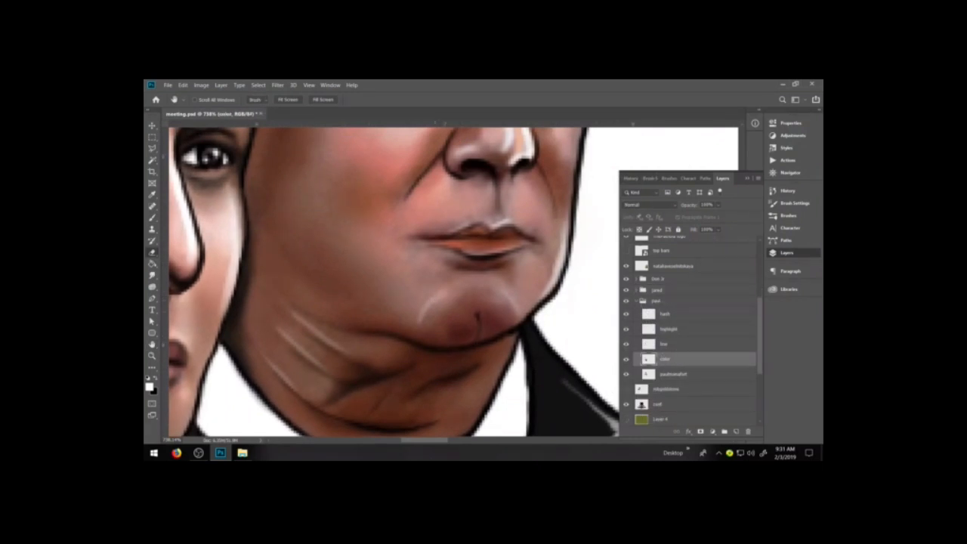
left_click(669, 332)
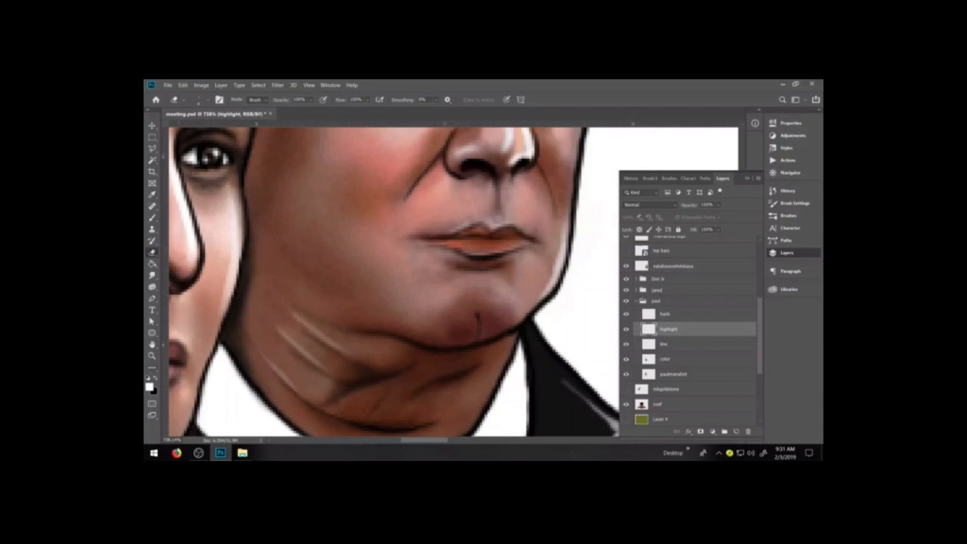
Sample the rear man's lower cheek tone 9d7065 as the foreground color for the Brush.
left_click(150, 386)
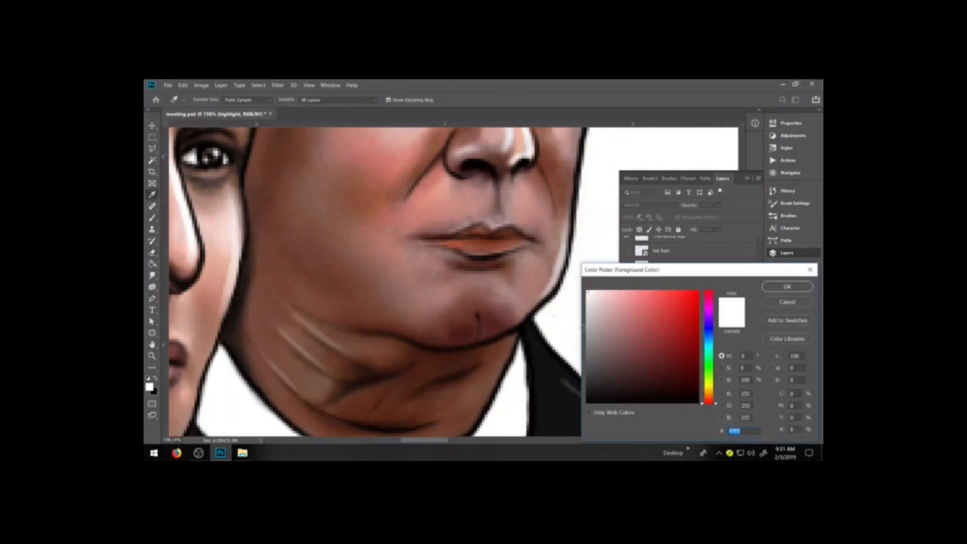
left_click(402, 270)
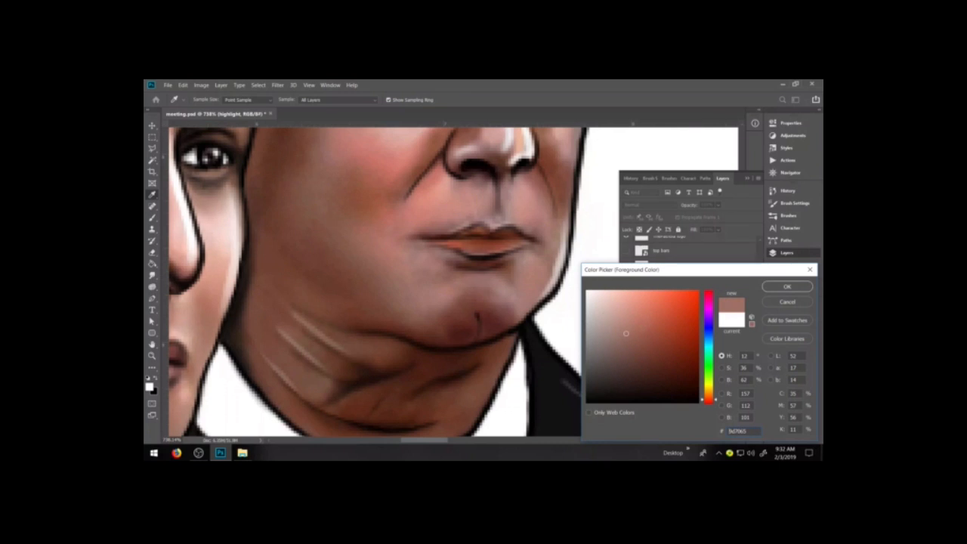
left_click(786, 286)
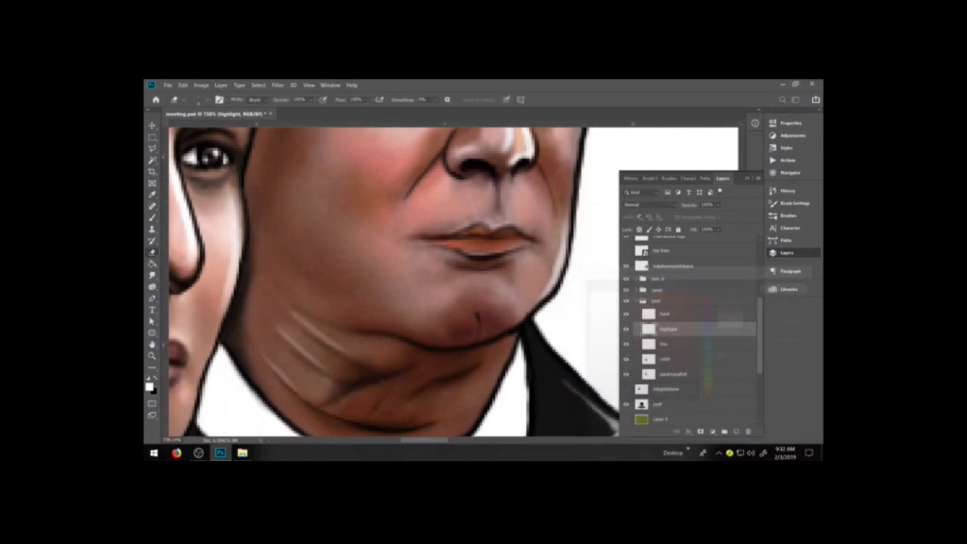
key("b")
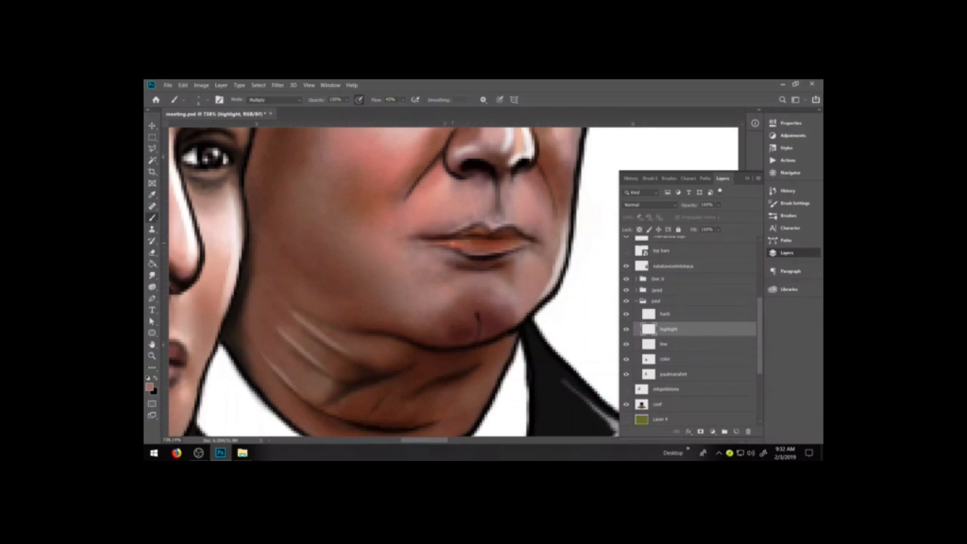
On the rear man's color layer, set the brush mode to Normal and paint the skin tone over his orange lower lip.
left_click(668, 359)
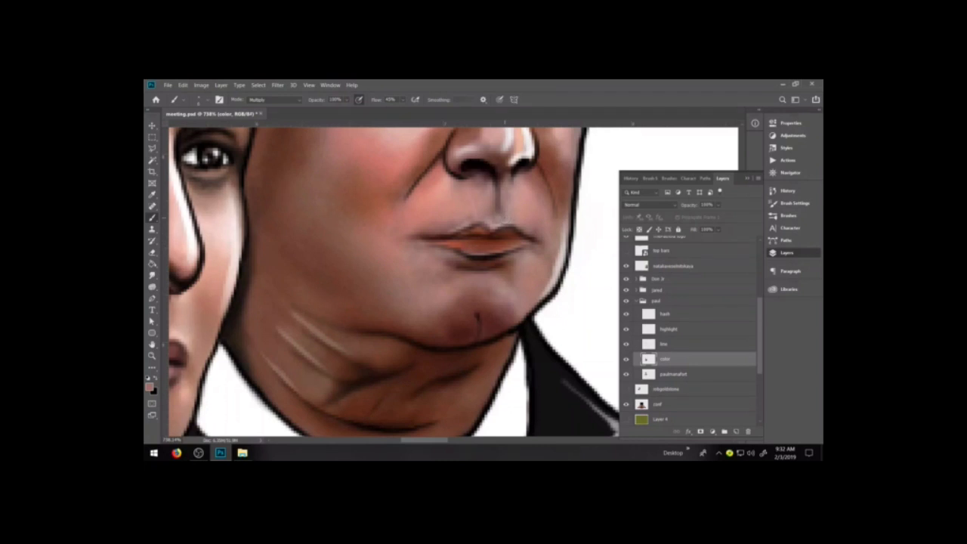
left_click(268, 100)
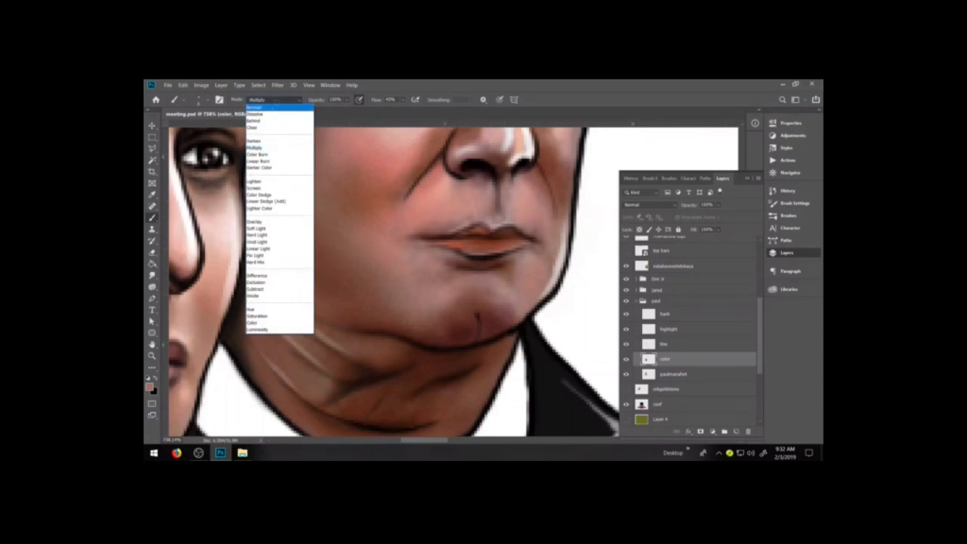
left_click(257, 107)
left_click(402, 99)
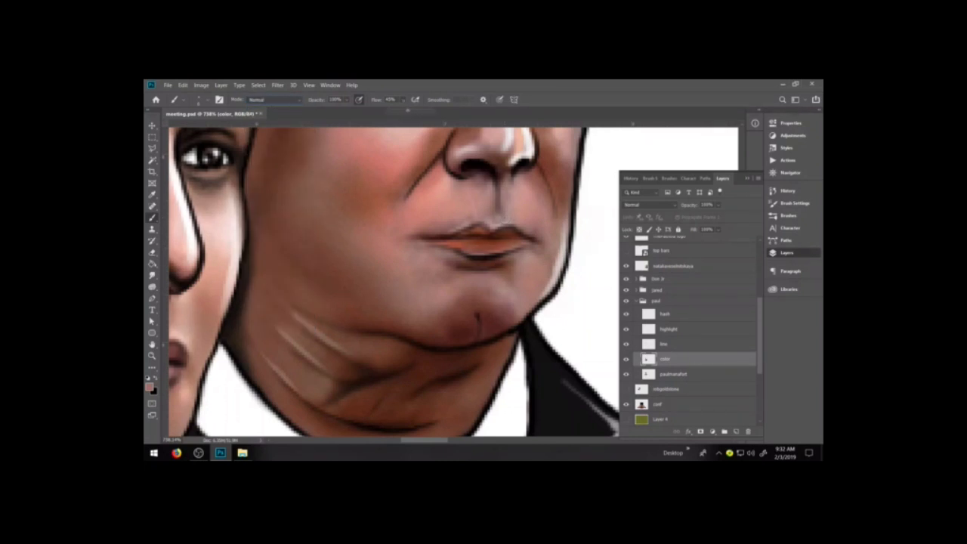
left_click(483, 244)
Reduce the brush to 52% opacity and 42% flow, tone down the rear man's lower lip and darken the foreground brown.
left_click(347, 100)
left_click_drag(357, 111, 336, 111)
left_click(402, 100)
left_click_drag(412, 111, 388, 111)
left_click(478, 251)
left_click(149, 385)
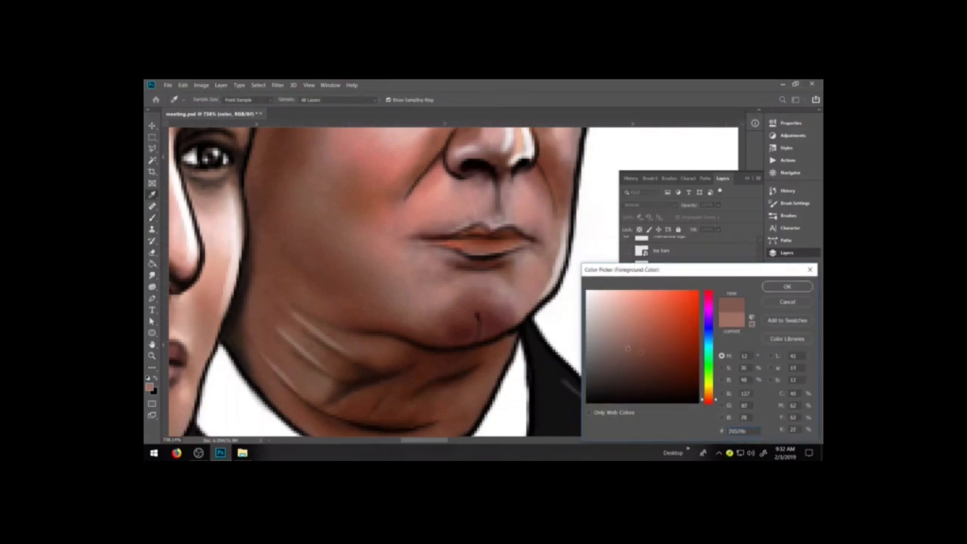
left_click(787, 287)
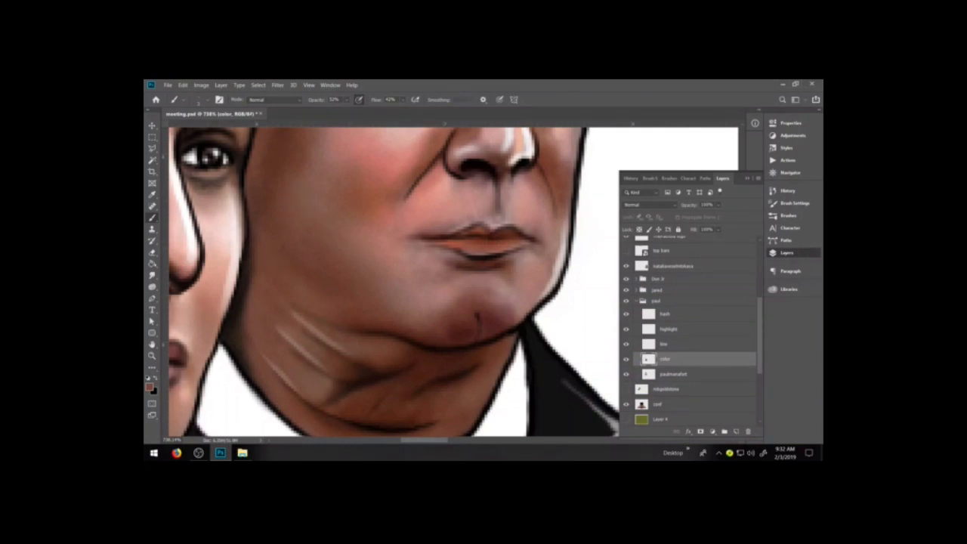
Choose a very dark brown foreground color and paint shading along the line between the rear man's lips.
left_click(150, 386)
left_click(656, 381)
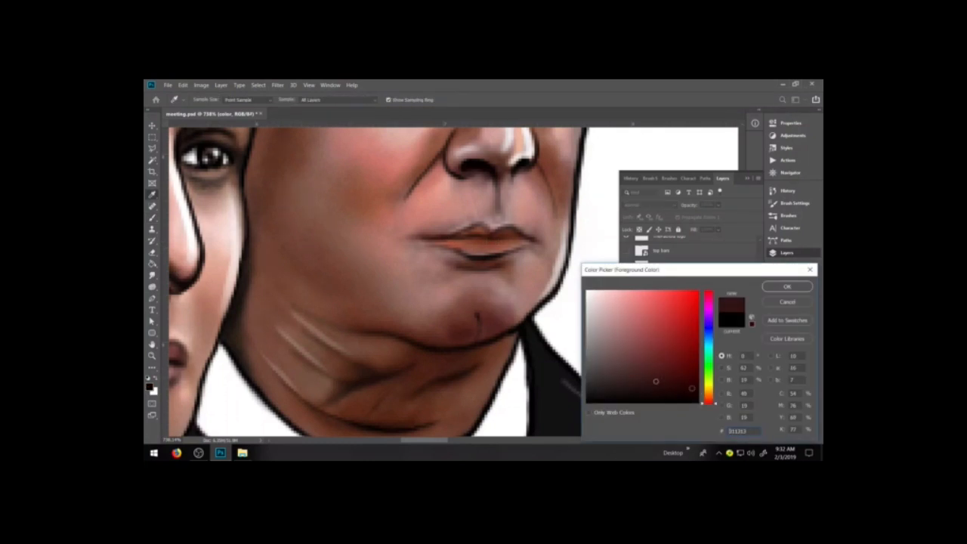
left_click(709, 398)
left_click(670, 391)
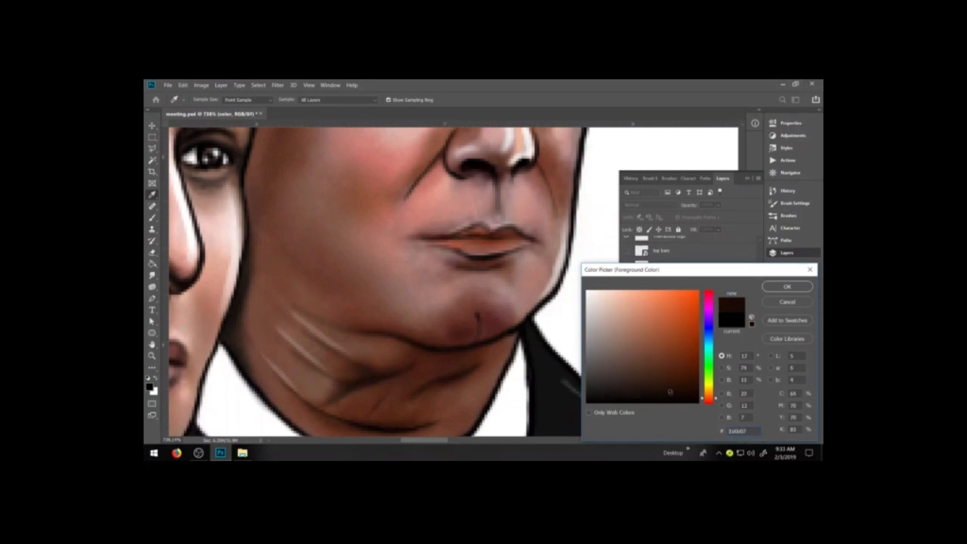
left_click(661, 391)
left_click(787, 286)
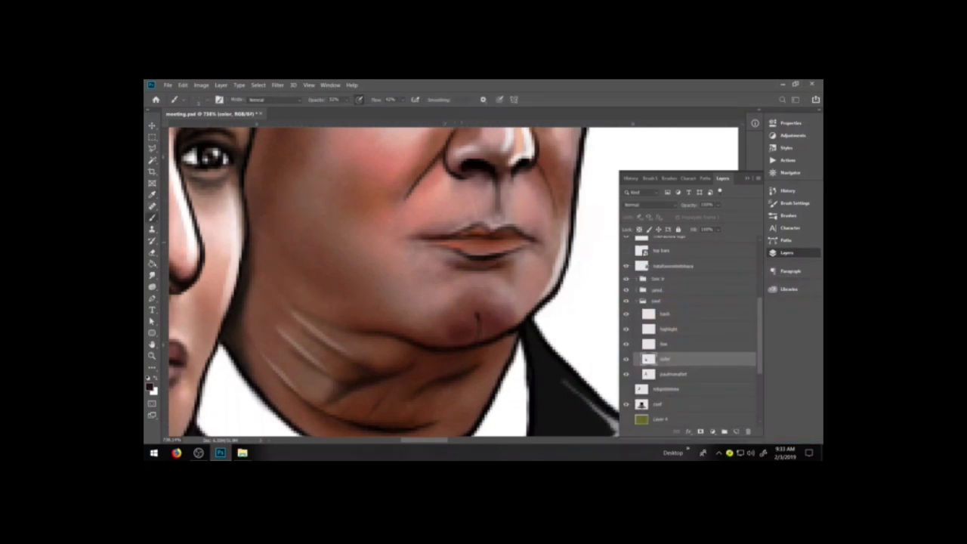
mouse_move(455, 241)
left_mouse_down()
mouse_move(522, 239)
mouse_move(435, 241)
mouse_move(508, 246)
mouse_move(487, 257)
mouse_move(520, 237)
left_mouse_up()
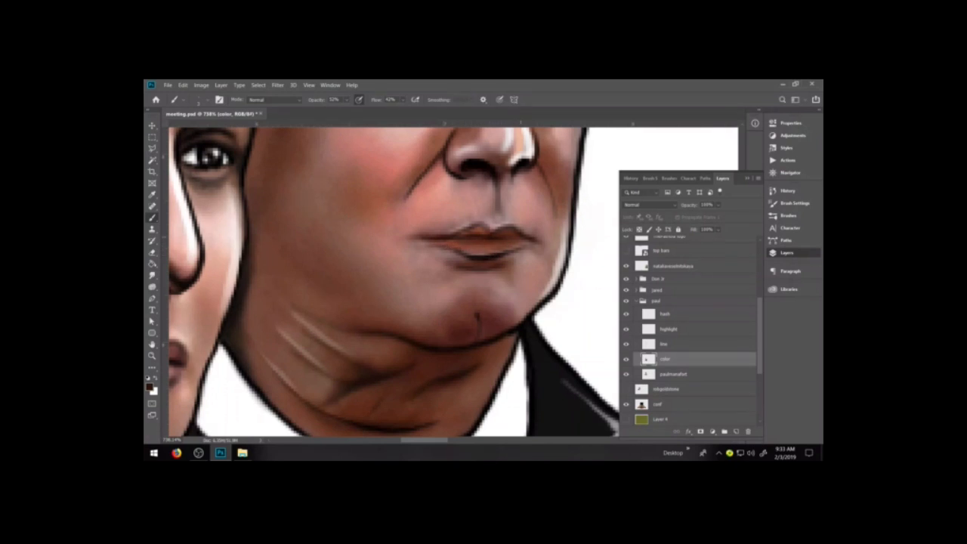
Save meeting.psd with the whole composition in view.
key("ctrl+minus")
key("ctrl+minus")
key("ctrl+minus")
key("ctrl+minus")
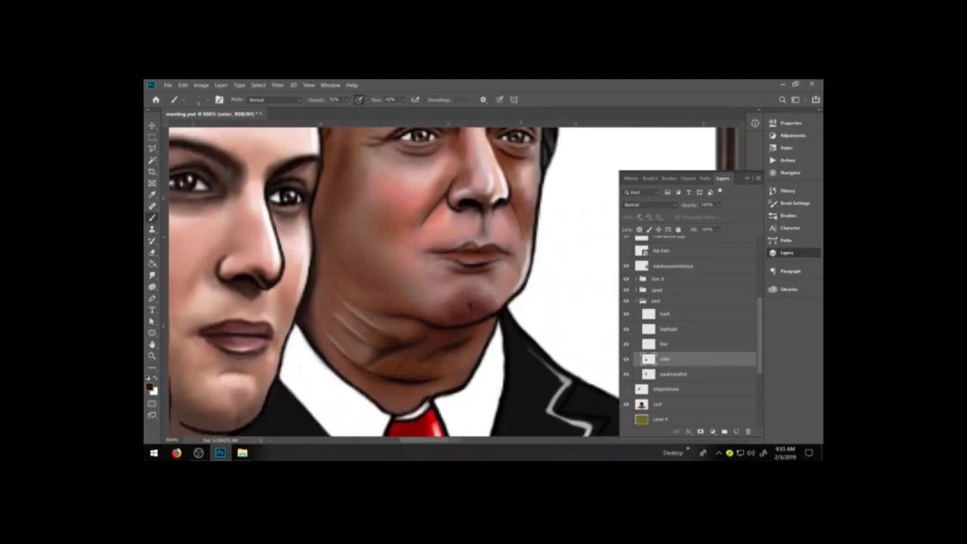
key("ctrl+minus")
key("ctrl+minus")
key("ctrl+minus")
key("ctrl+minus")
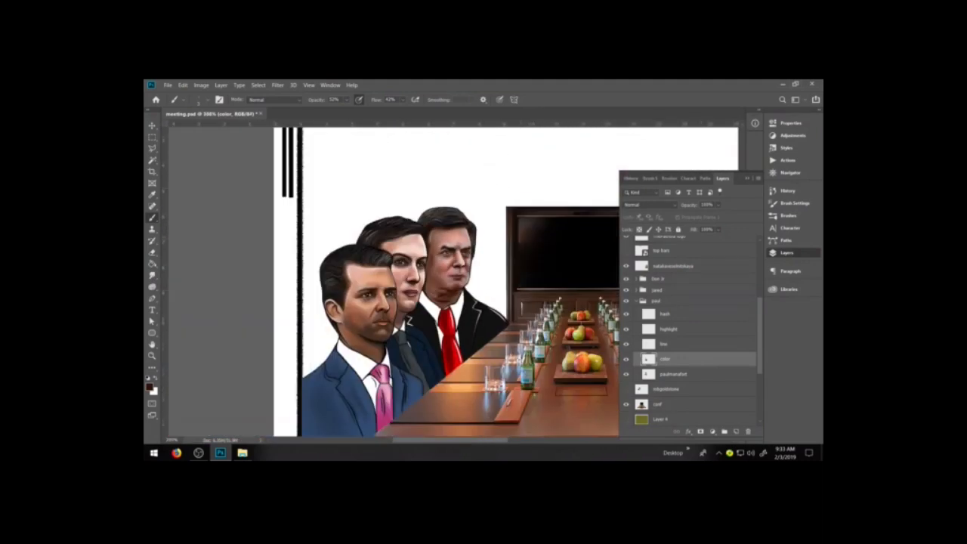
key("ctrl+minus")
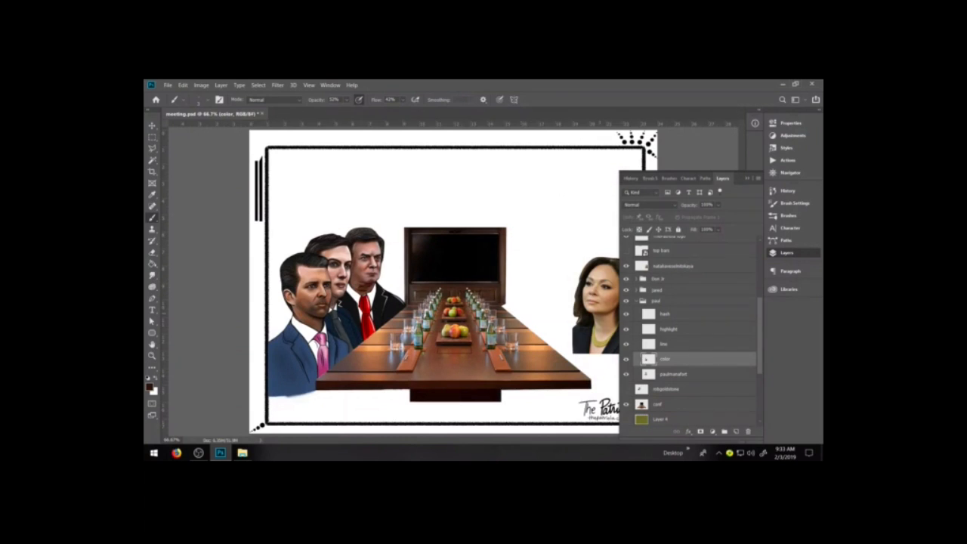
key("ctrl+s")
Create a history snapshot of the full document named Snapshot 2.
left_click(630, 178)
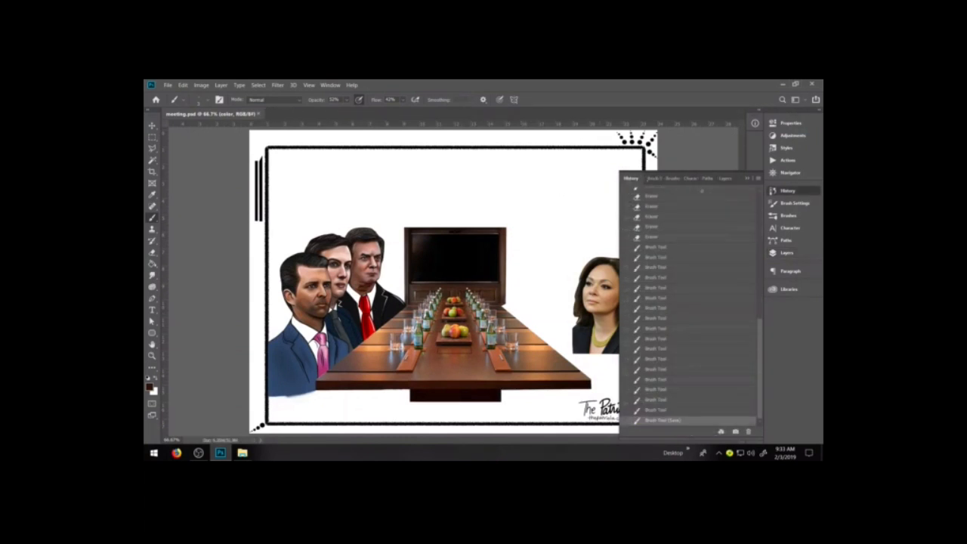
left_click(758, 178)
left_click(782, 205)
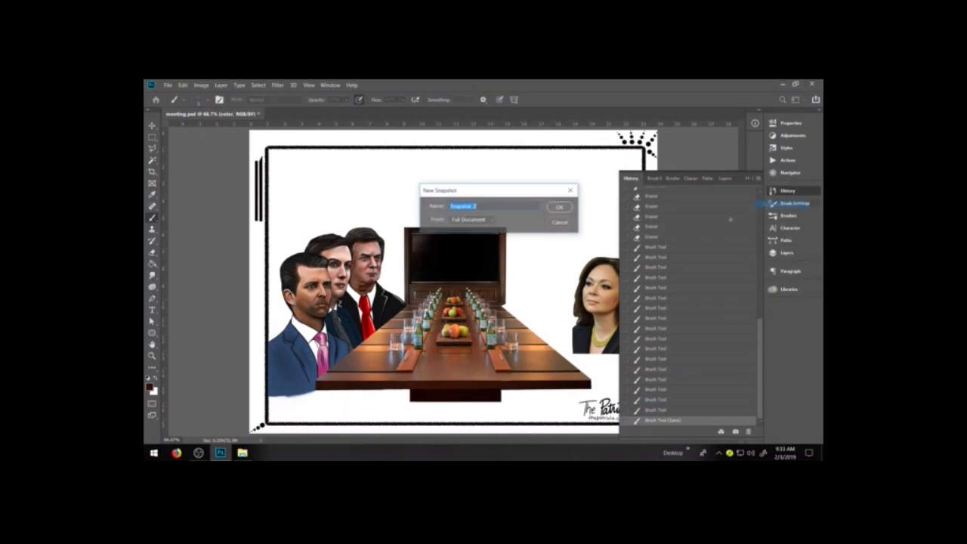
left_click(567, 205)
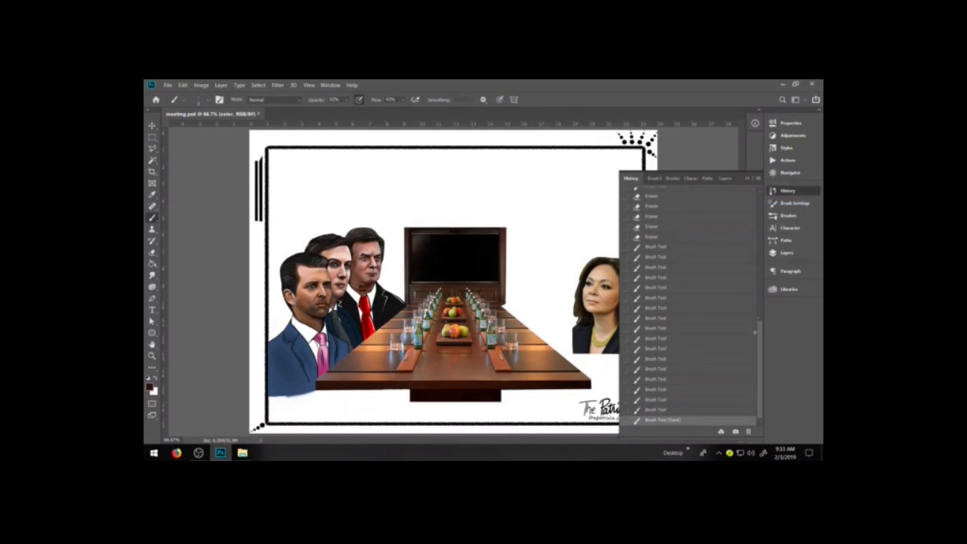
Compare the composition's progress by alternating between Snapshot 1 and Snapshot 2 in the document history.
left_click_drag(759, 332, 759, 200)
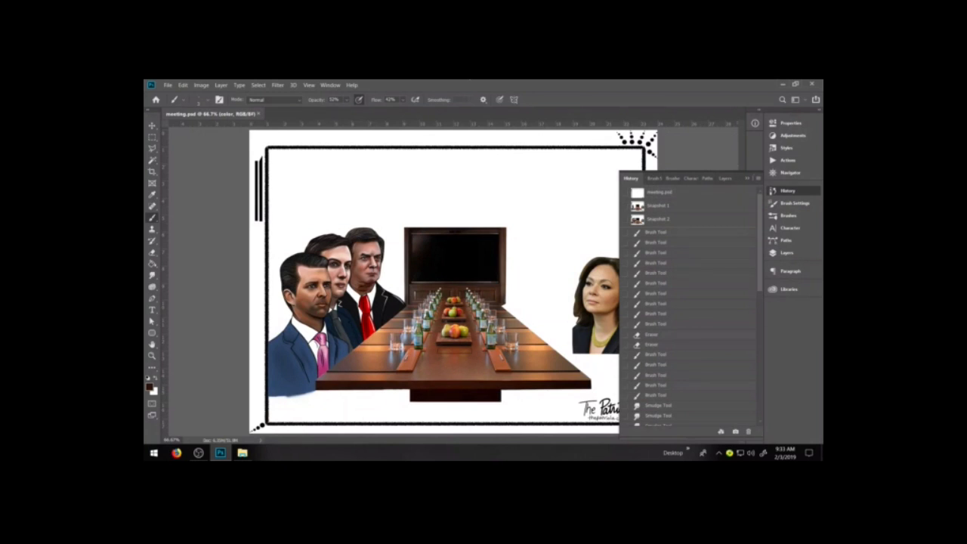
key("m")
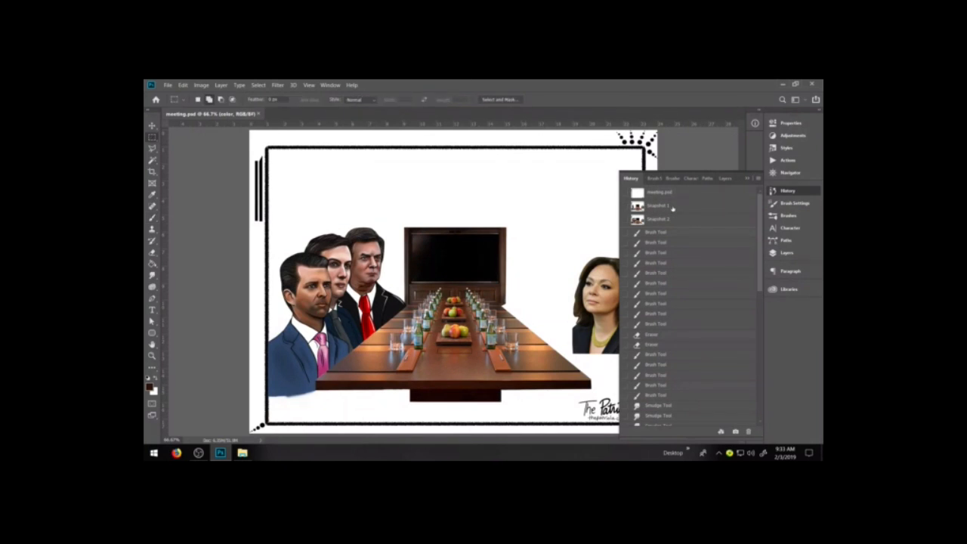
left_click(672, 206)
left_click(669, 219)
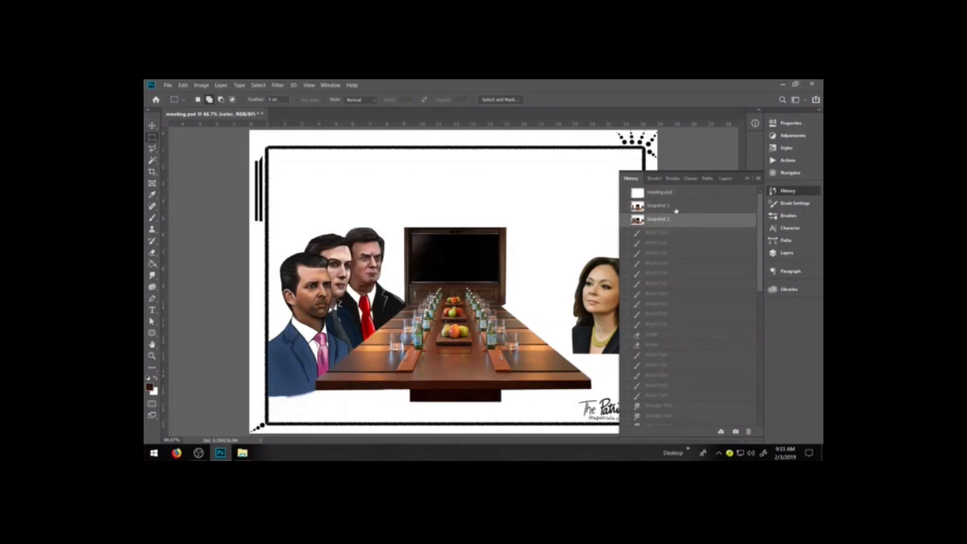
left_click(675, 207)
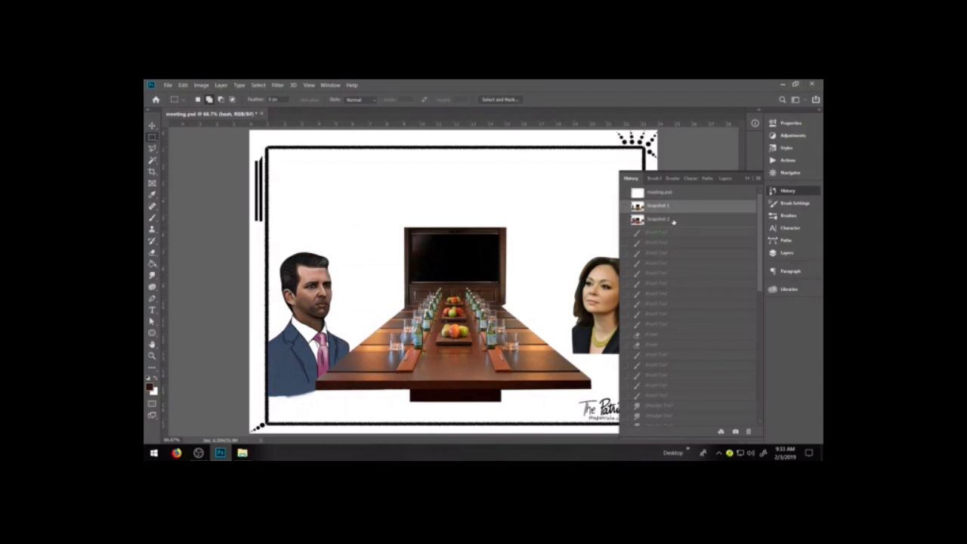
left_click(673, 219)
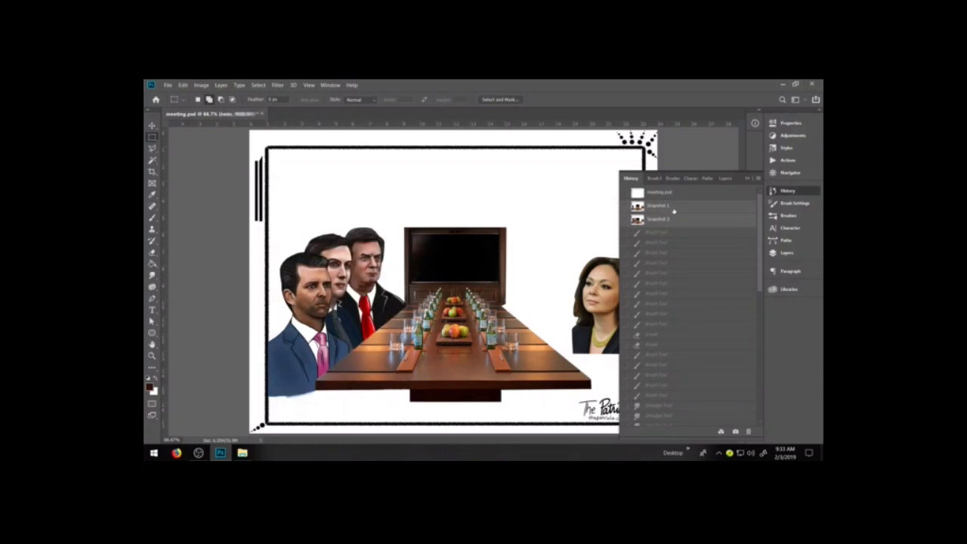
left_click(674, 210)
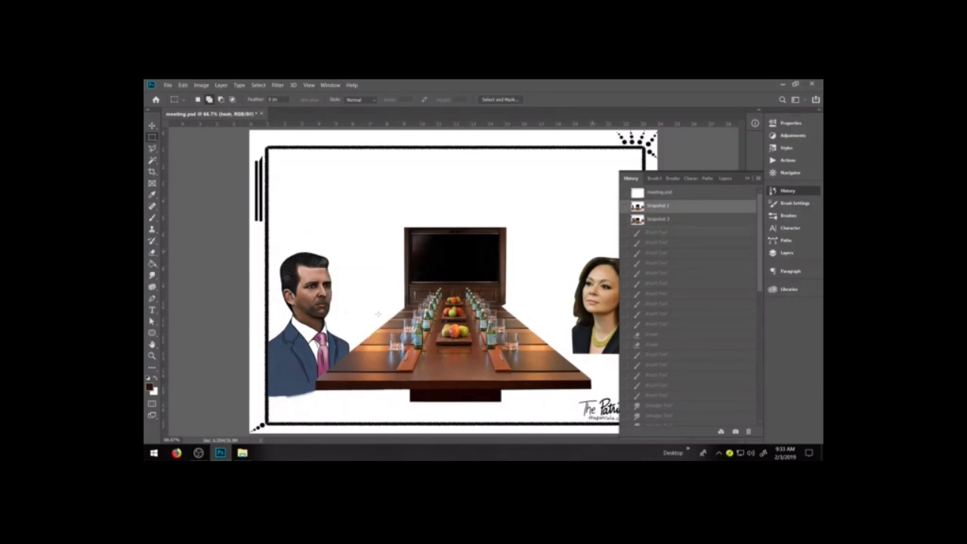
Compare Snapshot 1, Snapshot 2 and the originally opened state in the document history, ending on Snapshot 2.
left_click(664, 221)
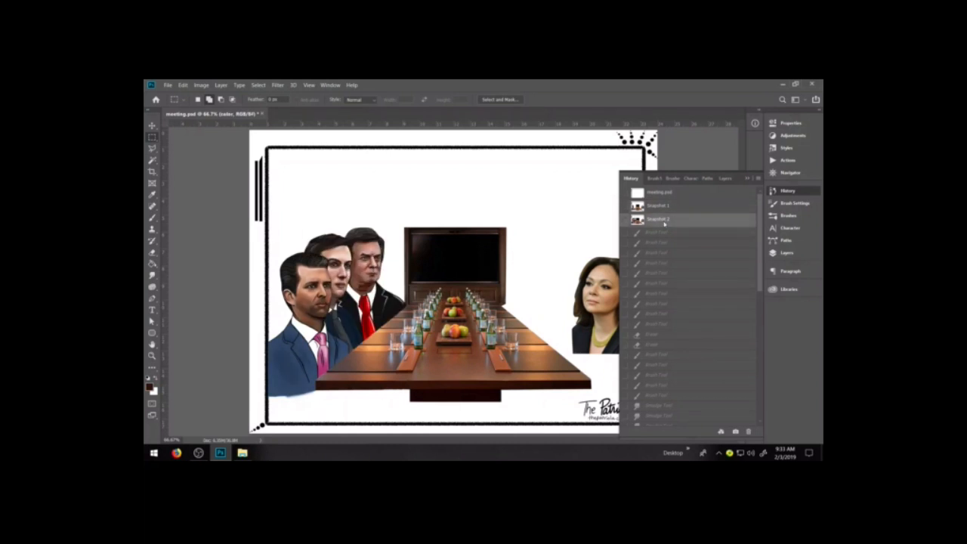
left_click(666, 209)
left_click(667, 219)
left_click(667, 207)
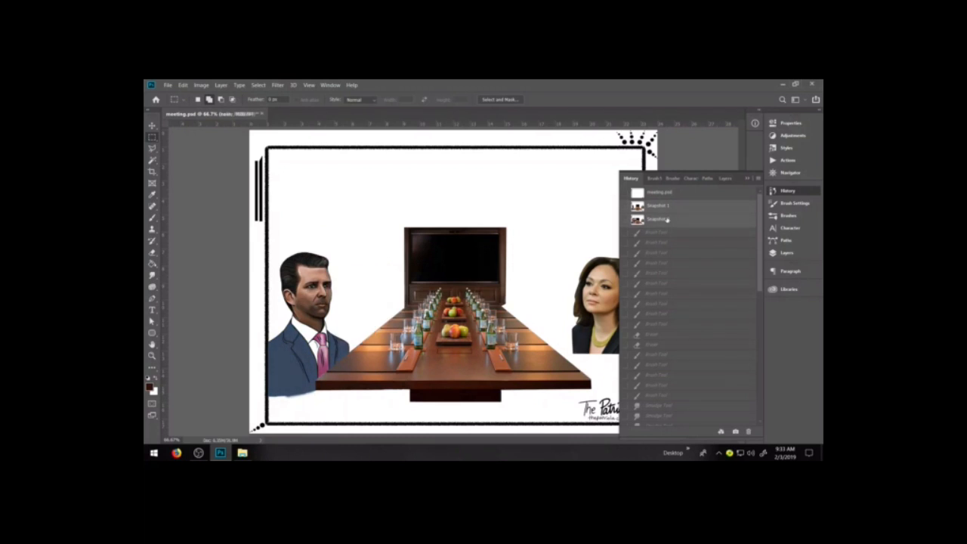
left_click(667, 219)
left_click(668, 208)
left_click(668, 218)
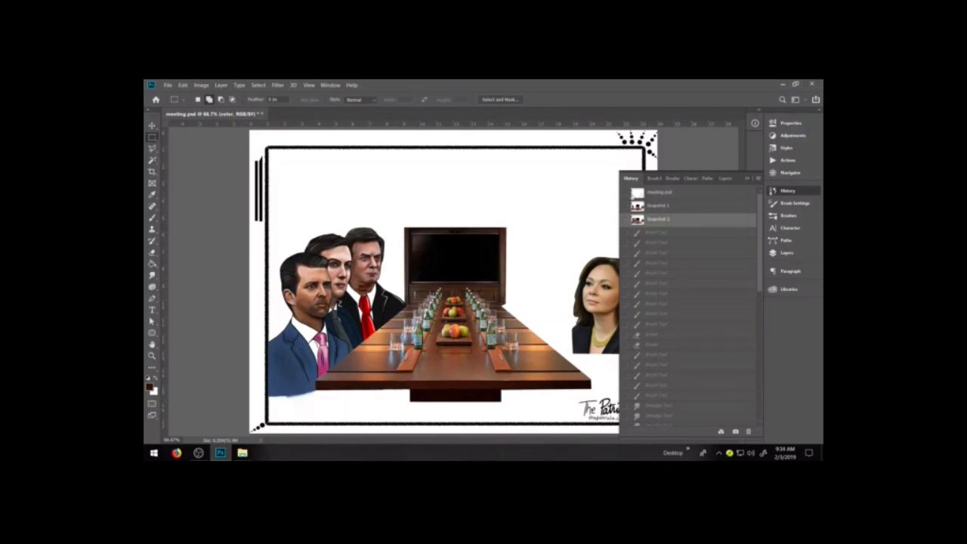
left_click(670, 193)
left_click(667, 218)
Collapse the paul group, then select and show the hidden photo layer of the fourth man directly beneath it.
left_click(788, 291)
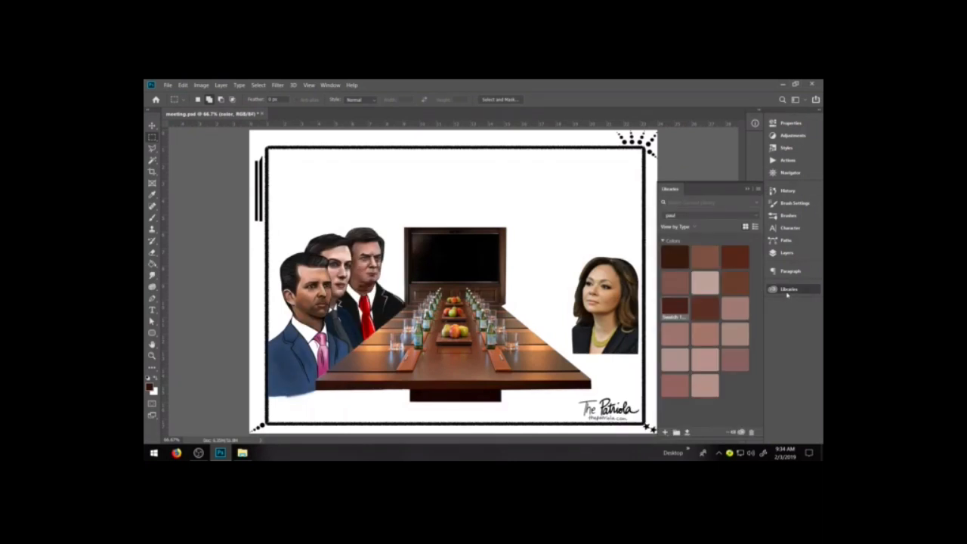
left_click(786, 252)
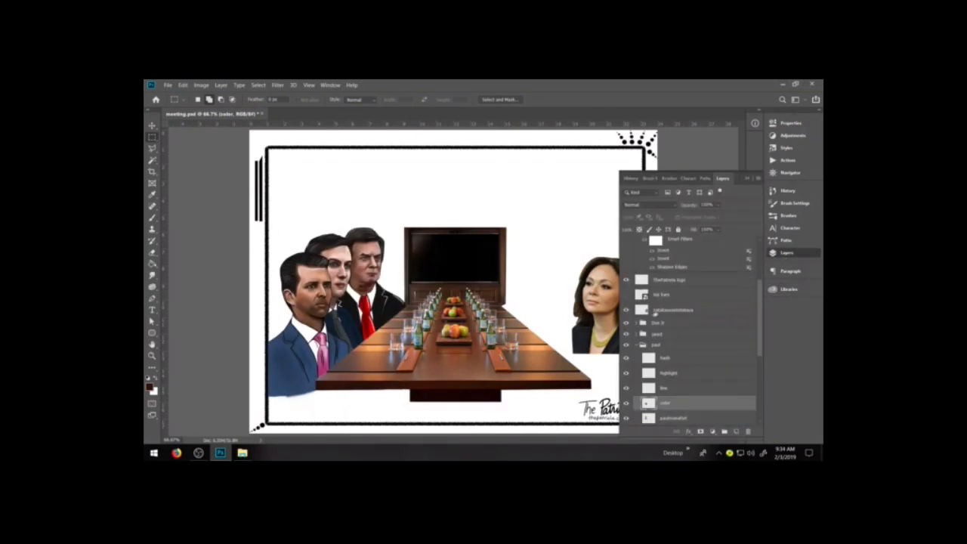
scroll(653, 344, "down", 3)
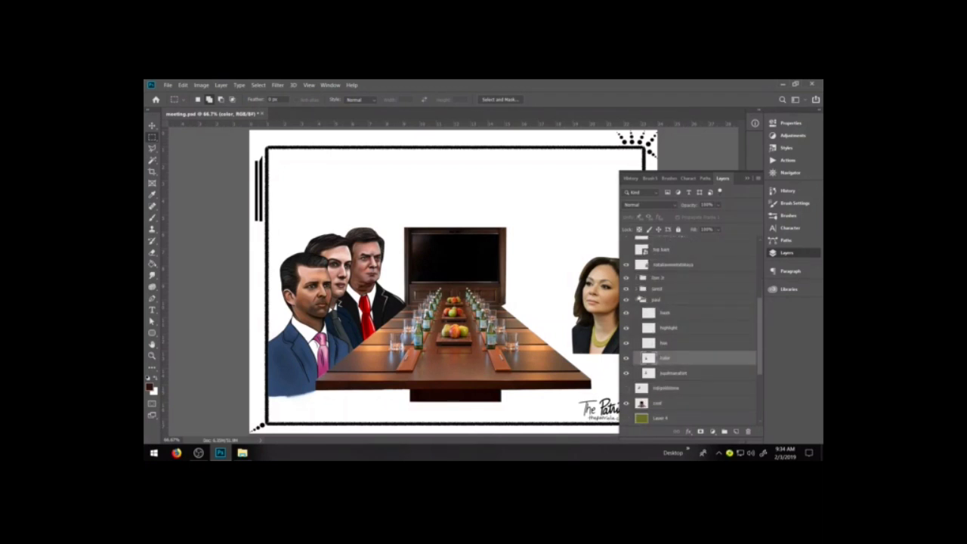
left_click(637, 300)
left_click(666, 315)
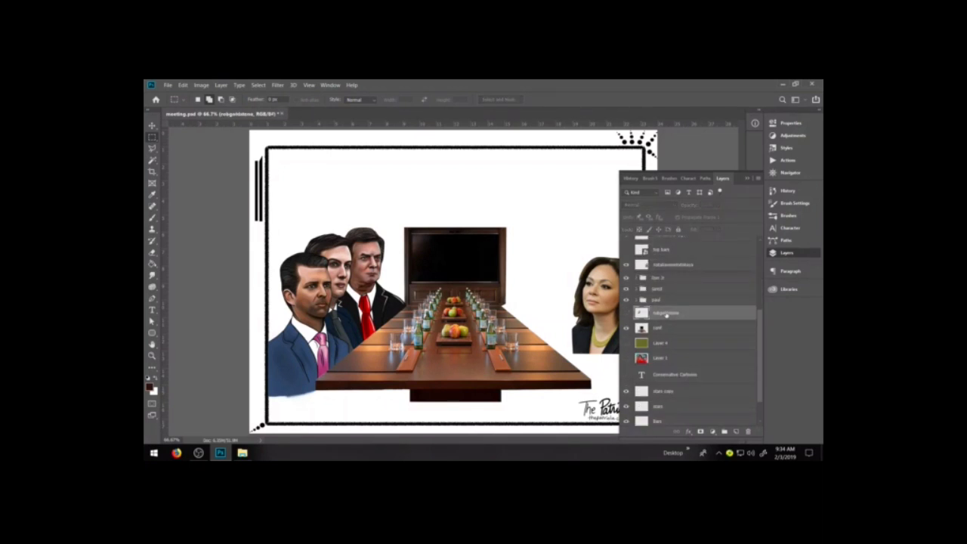
left_click(626, 313)
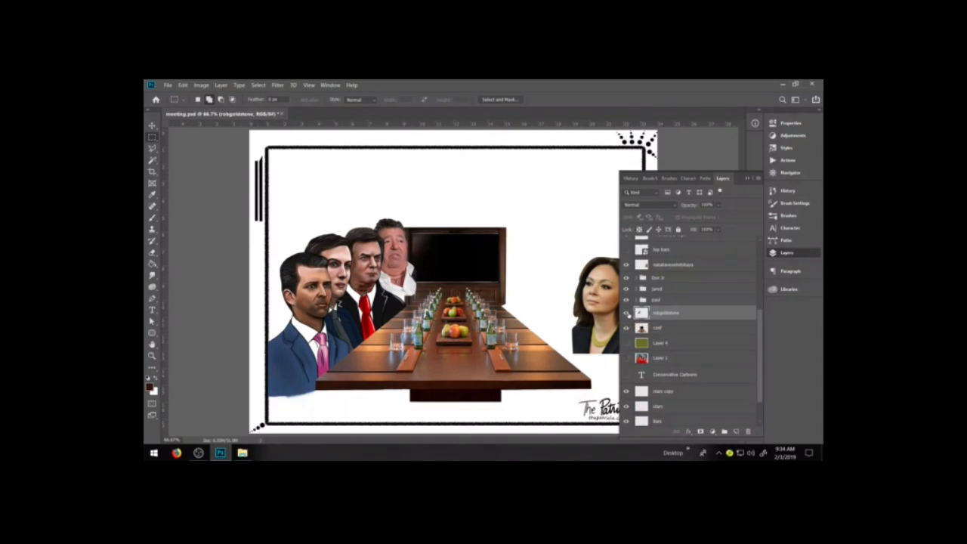
Lower the paul group's opacity to just under 50% with the four men enlarged in view.
left_click(152, 355)
left_click_drag(311, 203, 499, 334)
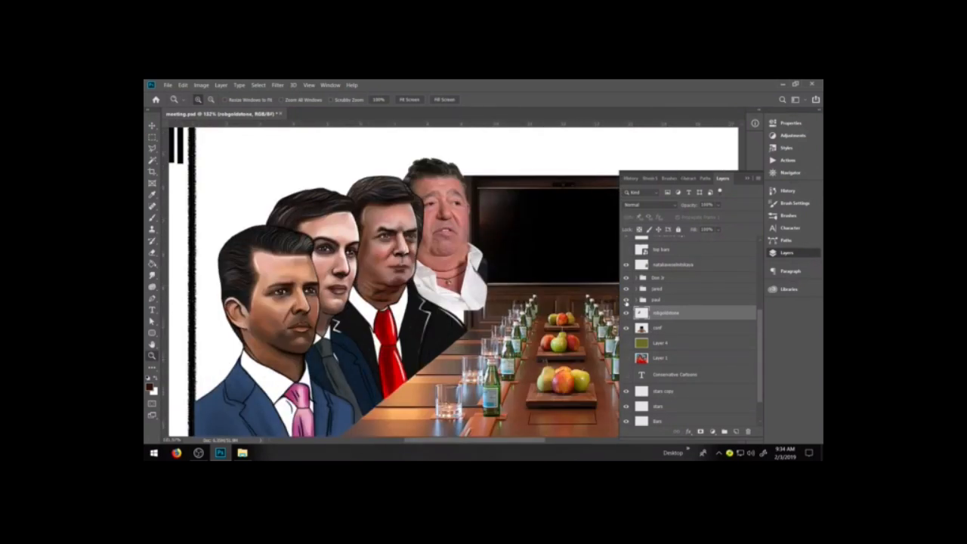
left_click(637, 300)
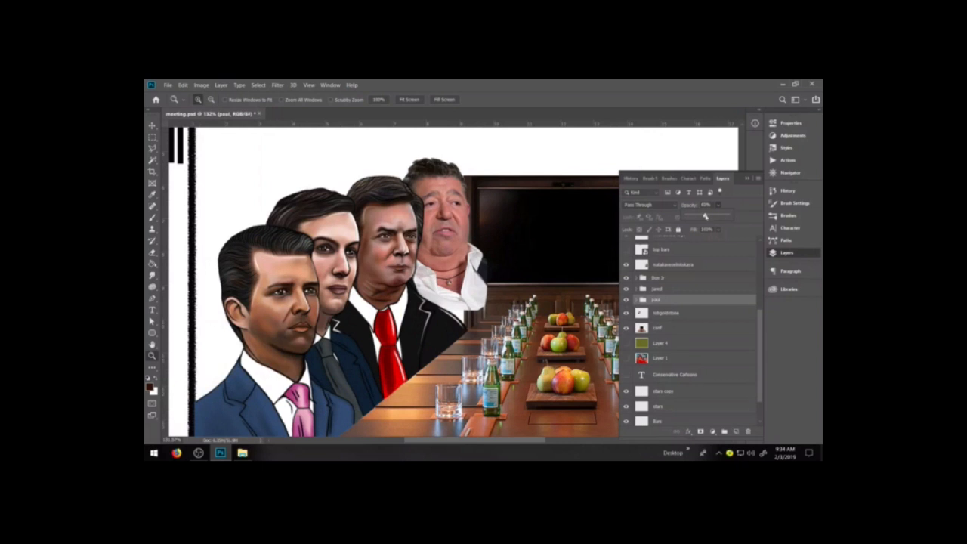
left_click_drag(709, 217, 706, 216)
Erase the parts of the fourth man's photo layer that overlap the red-tied man's hair and upper face.
left_click(662, 315)
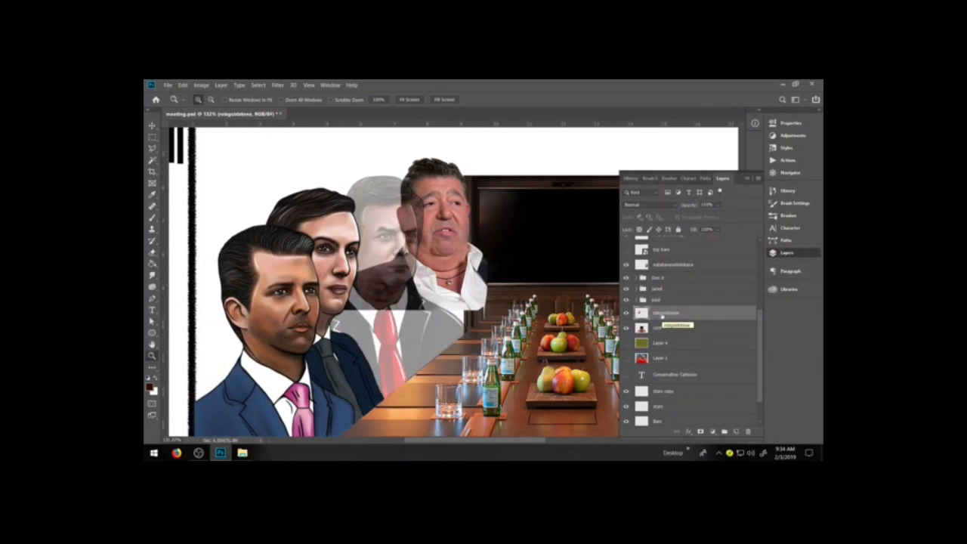
key("e")
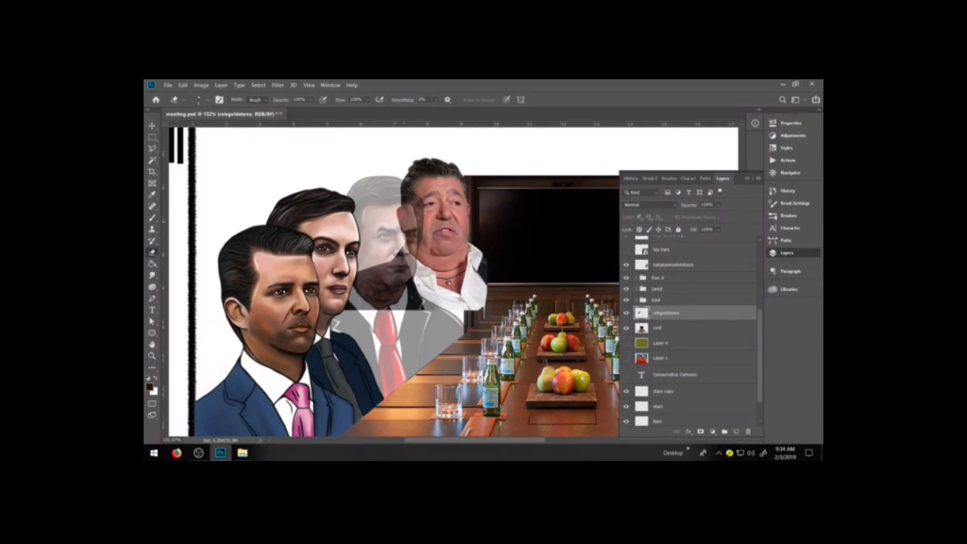
mouse_move(401, 210)
left_mouse_down()
mouse_move(399, 230)
mouse_move(405, 187)
left_mouse_up()
key("ctrl+plus")
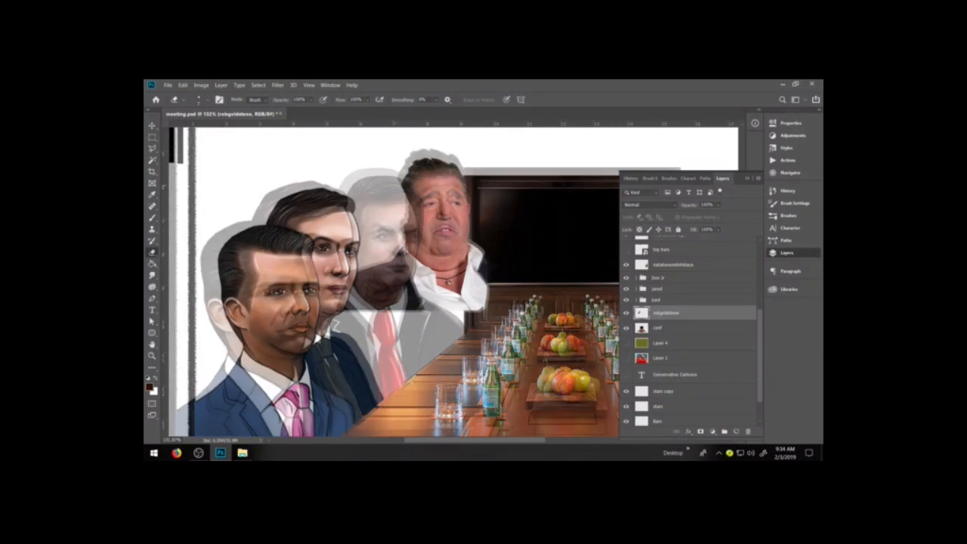
mouse_move(377, 247)
left_mouse_down()
mouse_move(375, 213)
mouse_move(394, 239)
mouse_move(402, 201)
mouse_move(383, 202)
mouse_move(402, 189)
mouse_move(405, 198)
mouse_move(389, 167)
mouse_move(405, 179)
left_mouse_up()
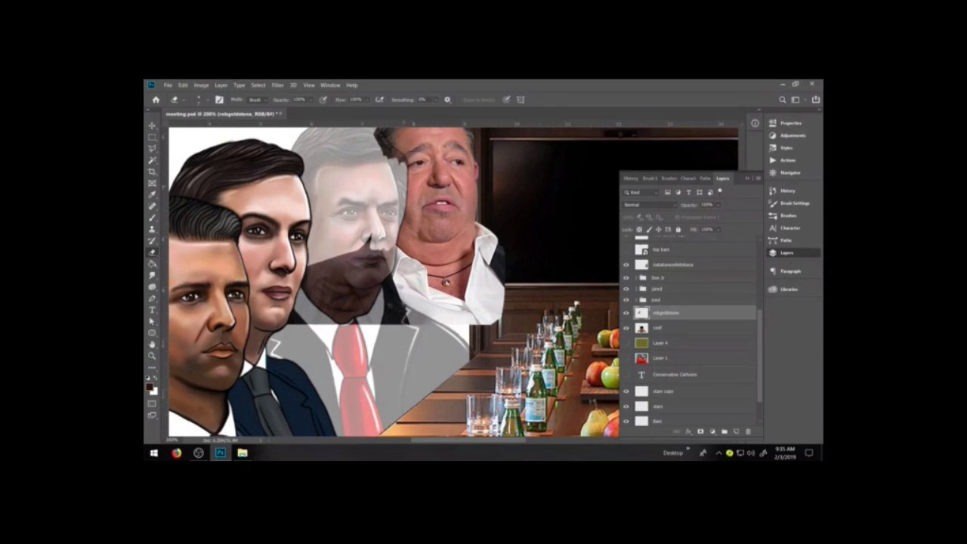
key("space")
left_click_drag(410, 175, 436, 236)
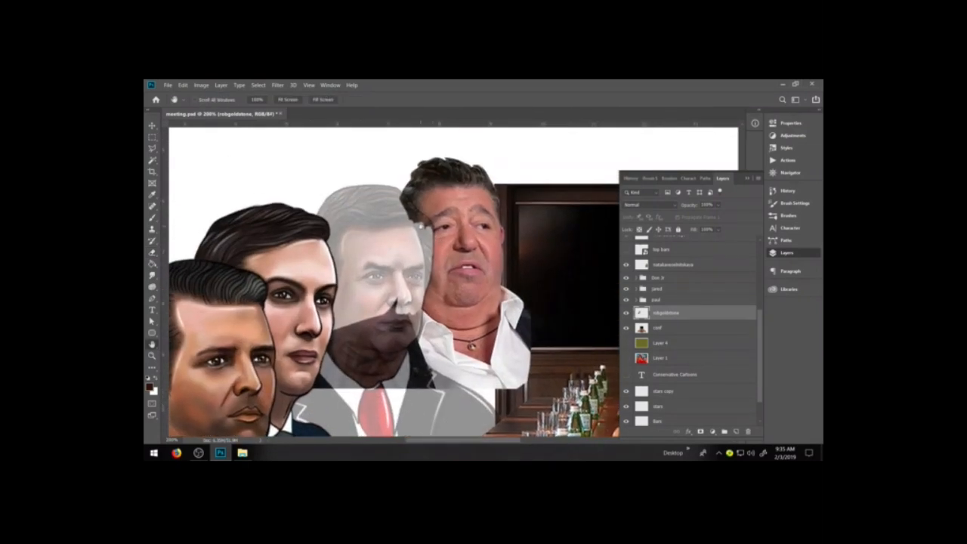
key("b")
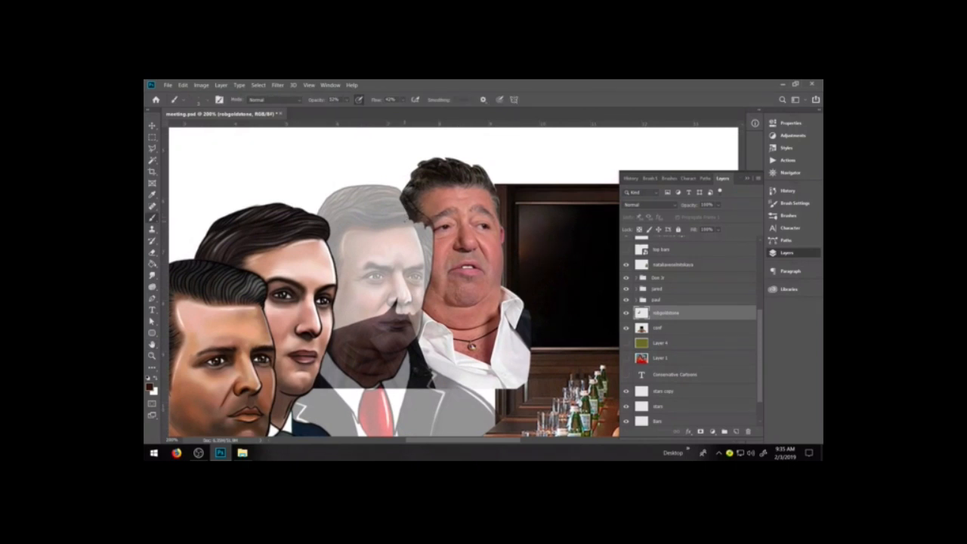
key("e")
mouse_move(418, 220)
left_mouse_down()
mouse_move(404, 198)
mouse_move(430, 230)
left_mouse_up()
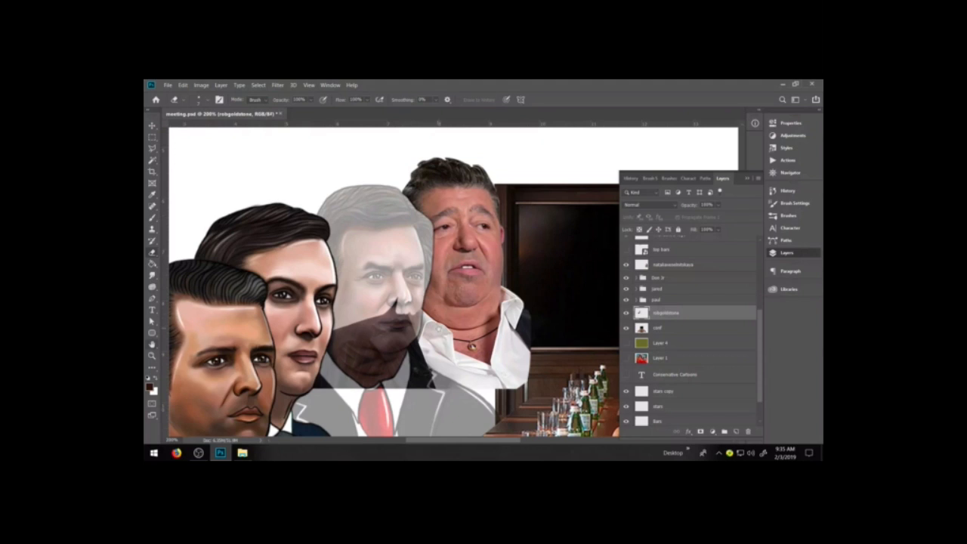
Erase the dark leftover of the fourth man's photo layer behind the red-tied man's mouth, cheek and jaw.
scroll(469, 249, "down", 2)
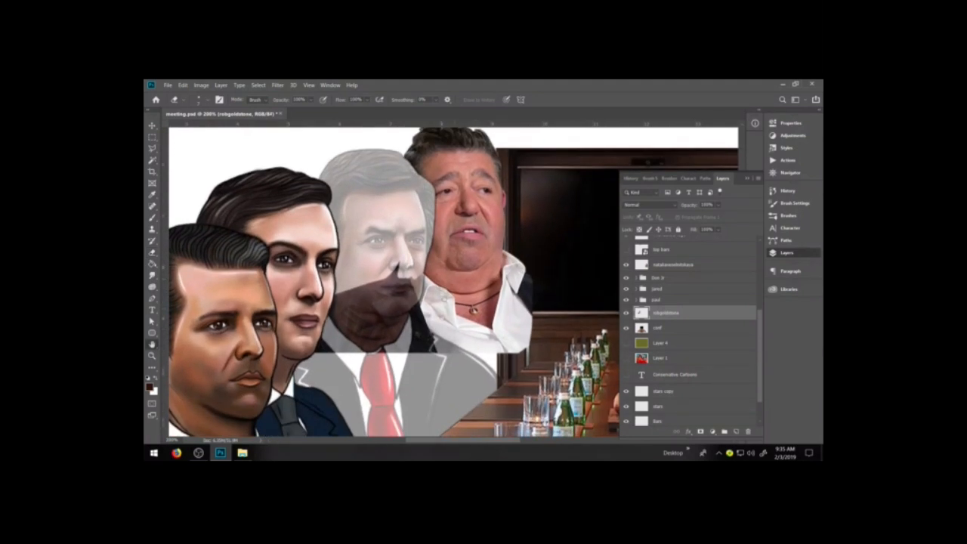
scroll(444, 299, "down", 2)
key("b")
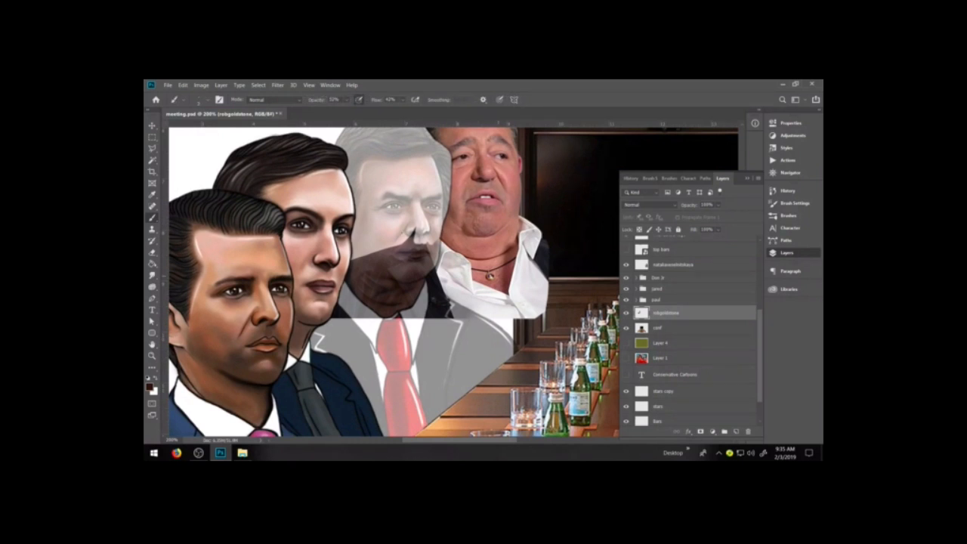
key("e")
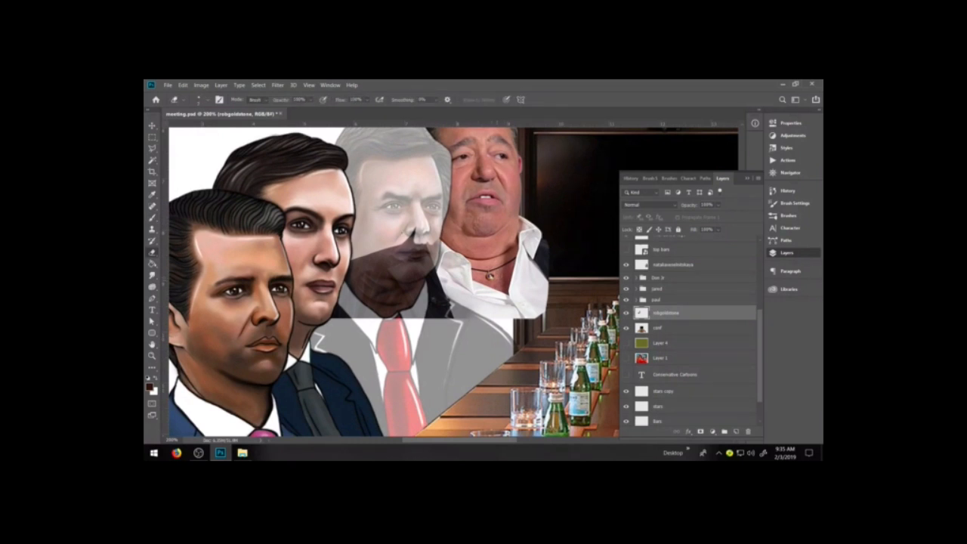
mouse_move(411, 231)
left_mouse_down()
mouse_move(404, 252)
mouse_move(437, 244)
mouse_move(432, 258)
mouse_move(434, 243)
mouse_move(433, 260)
mouse_move(396, 278)
mouse_move(426, 273)
left_mouse_up()
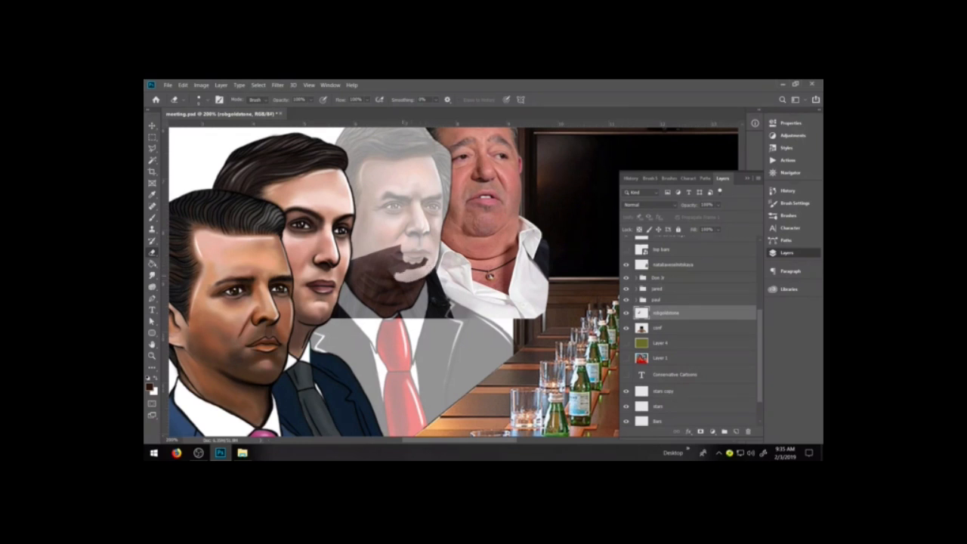
mouse_move(404, 259)
left_mouse_down()
mouse_move(419, 259)
mouse_move(401, 272)
mouse_move(382, 249)
mouse_move(370, 266)
mouse_move(350, 266)
left_mouse_up()
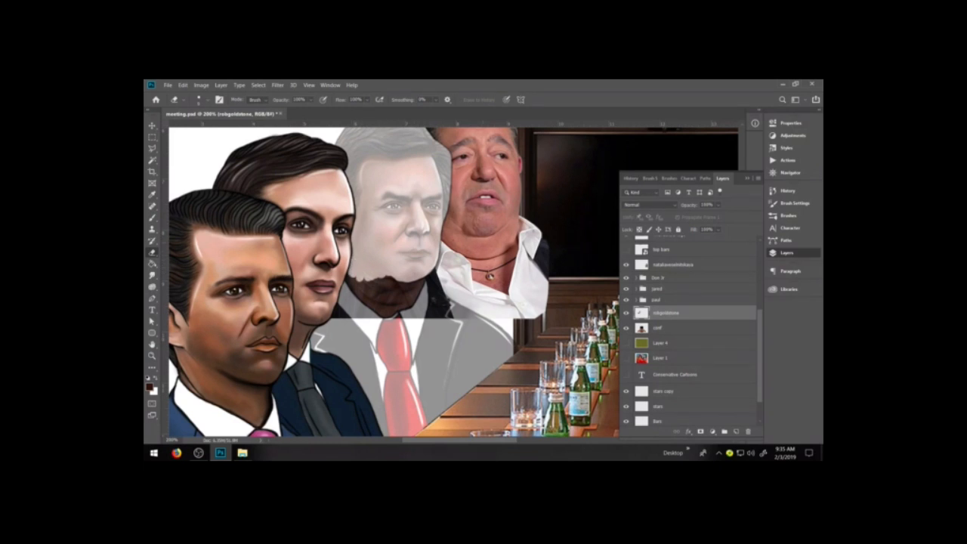
Hide the jared and Don Jr groups, and toggle the paul group's visibility to check what lies behind it.
left_click(627, 289)
left_click(626, 278)
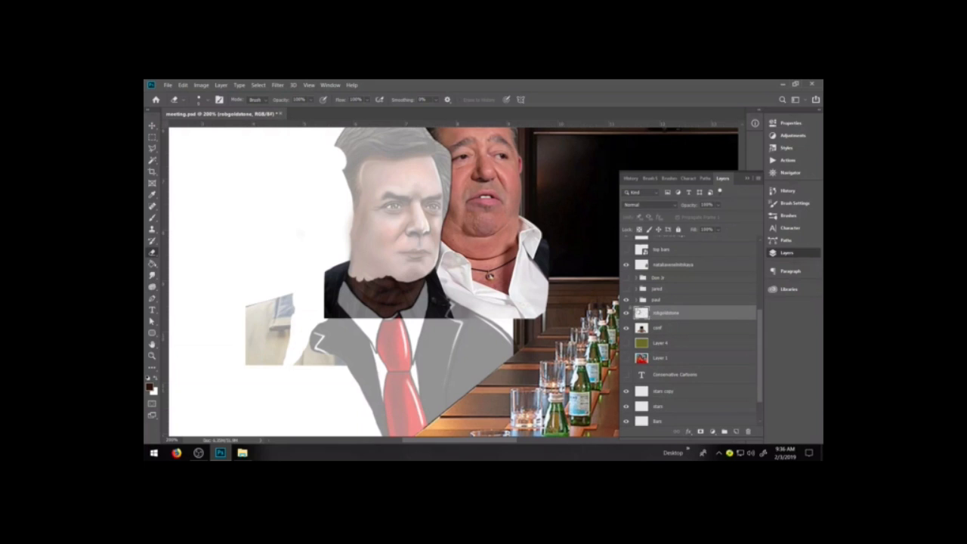
left_click(625, 301)
left_click(625, 300)
Erase the leftover photo background beside the red-tied man's shoulder on the reference photo layer inside the paul group.
left_click(656, 300)
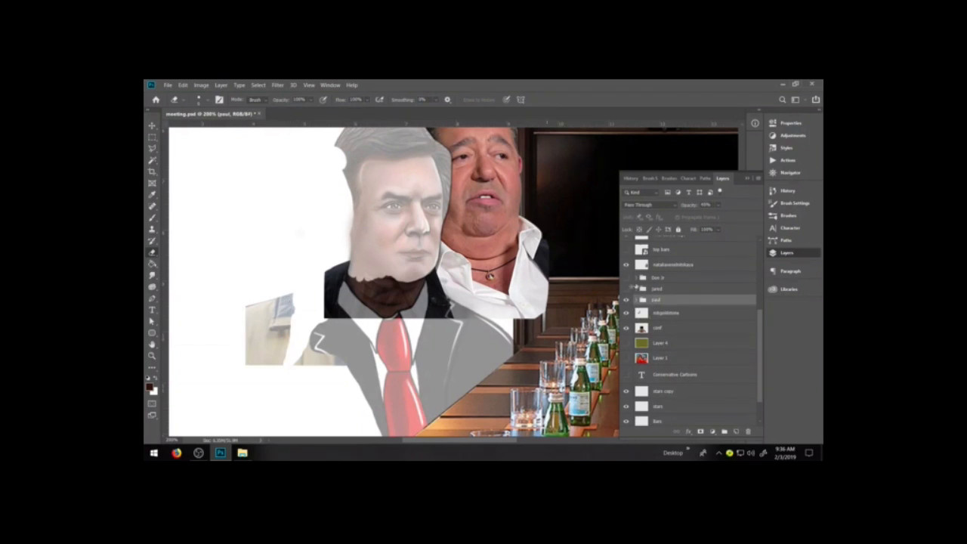
left_click(635, 300)
left_click(669, 373)
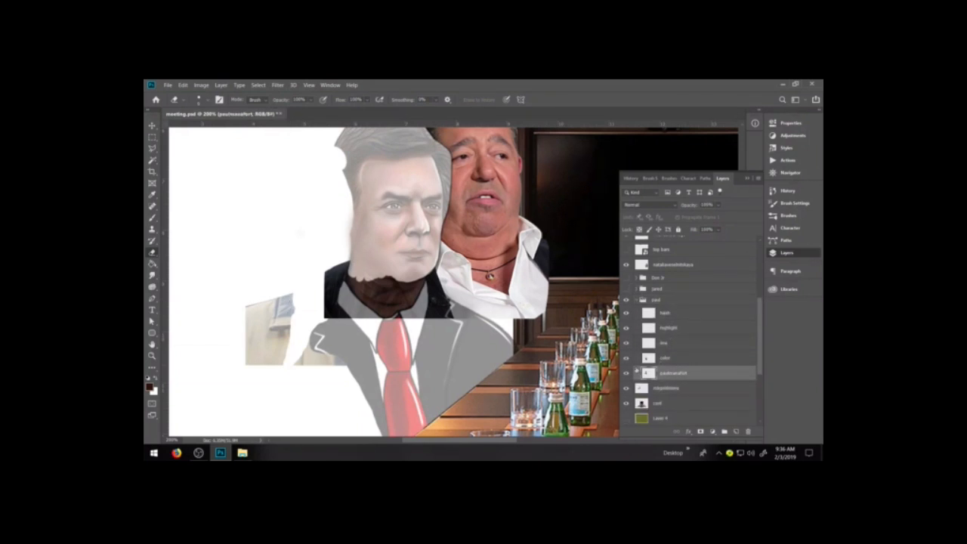
mouse_move(292, 336)
left_mouse_down()
mouse_move(282, 317)
mouse_move(275, 340)
mouse_move(258, 309)
mouse_move(254, 355)
mouse_move(248, 318)
mouse_move(241, 342)
left_mouse_up()
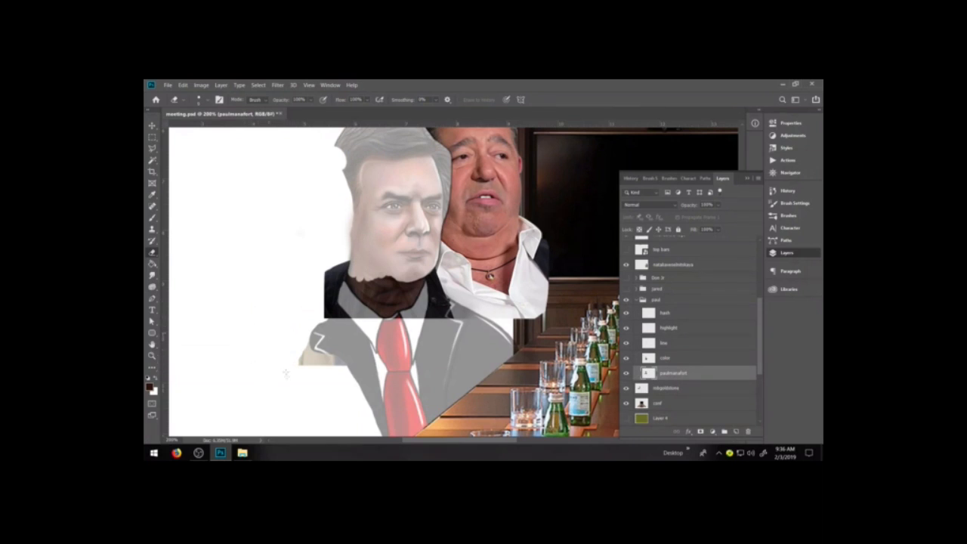